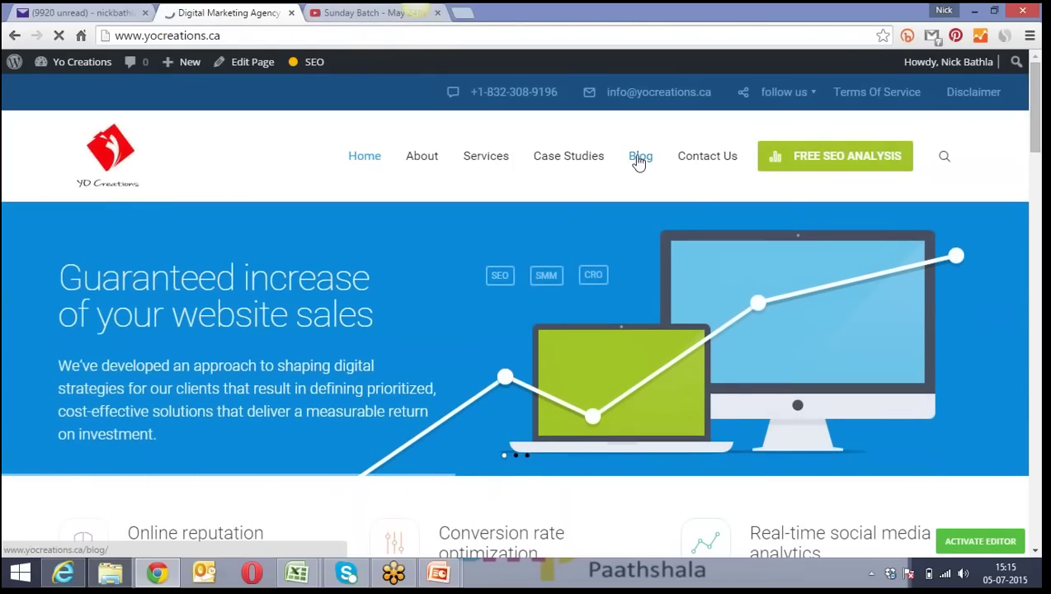
# Dismiss the Blog link menu and go to the Yo Creations admin Dashboard
pyautogui.rightClick(638, 162)
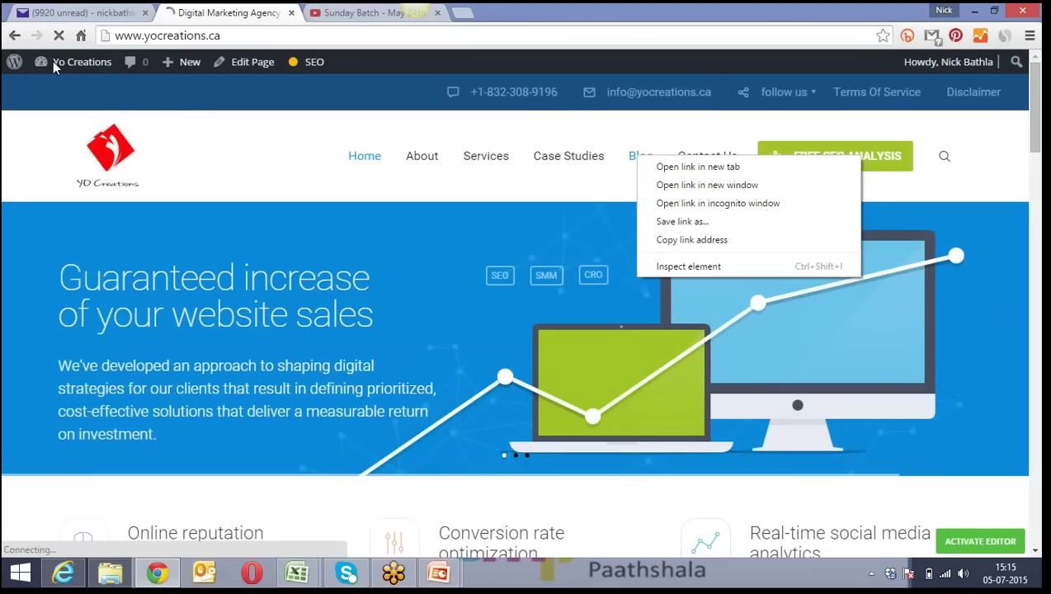
pyautogui.click(15, 69)
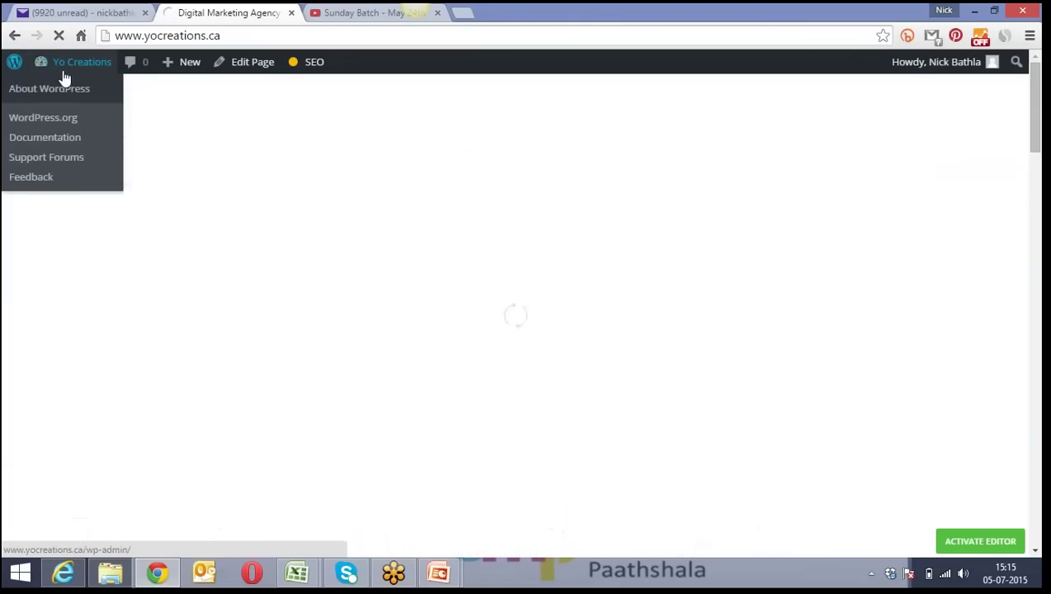
pyautogui.moveTo(65, 75)
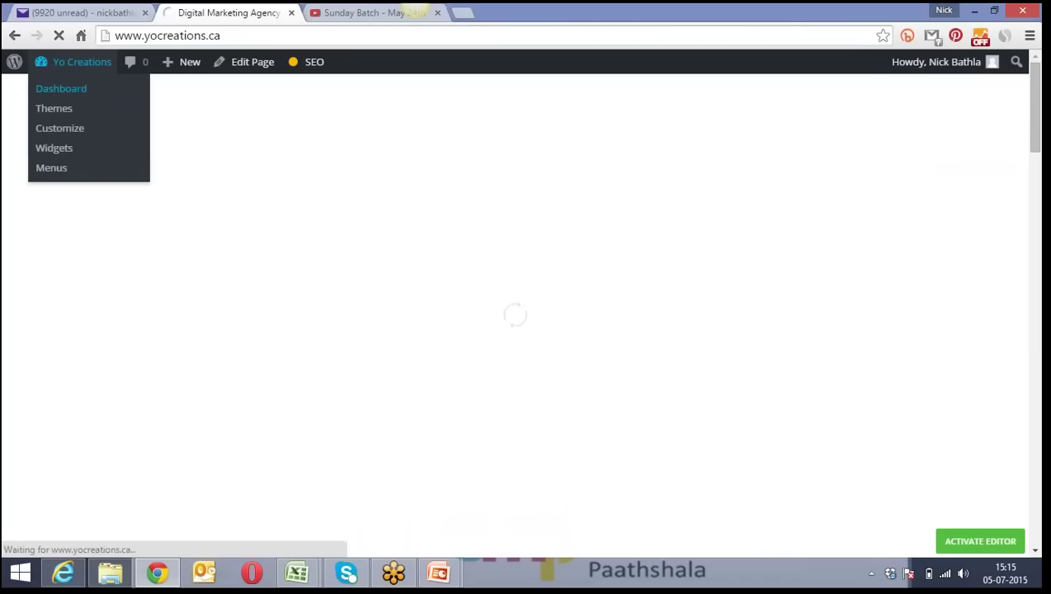
pyautogui.click(61, 88)
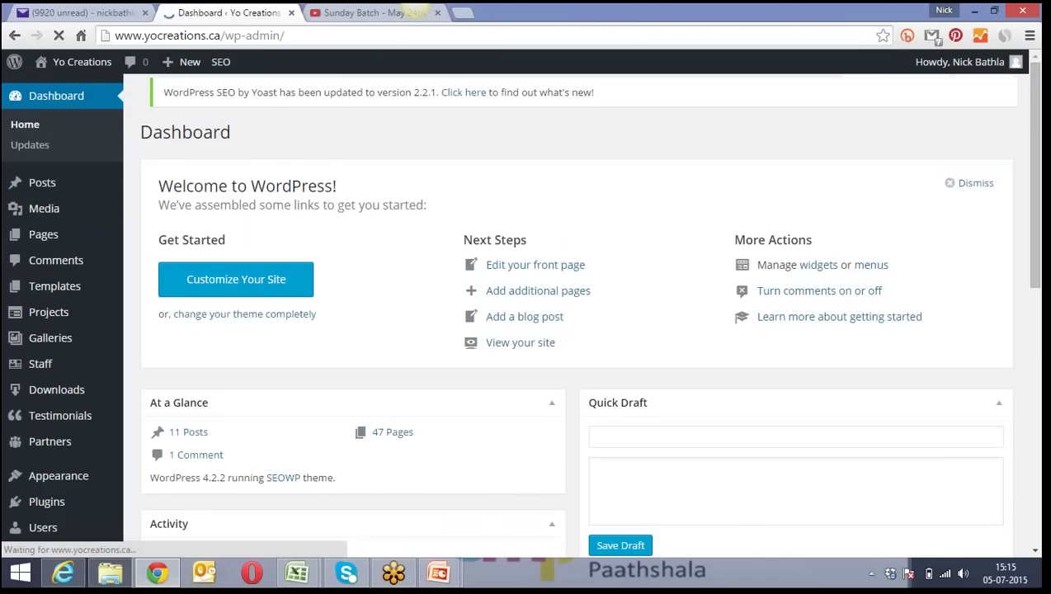
pyautogui.scroll(-1, 234, 140)
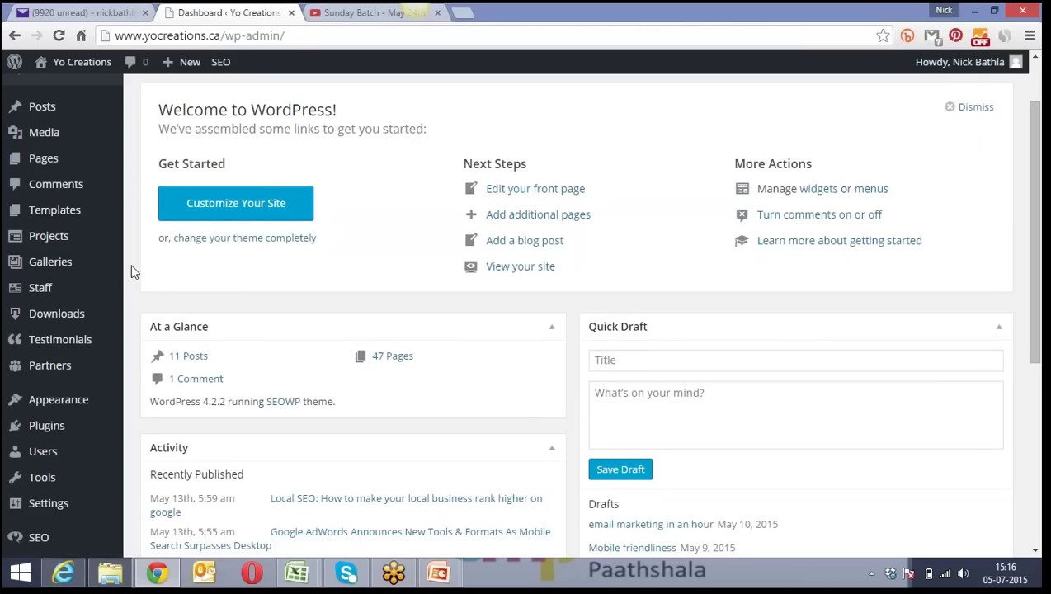
pyautogui.moveTo(74, 115)
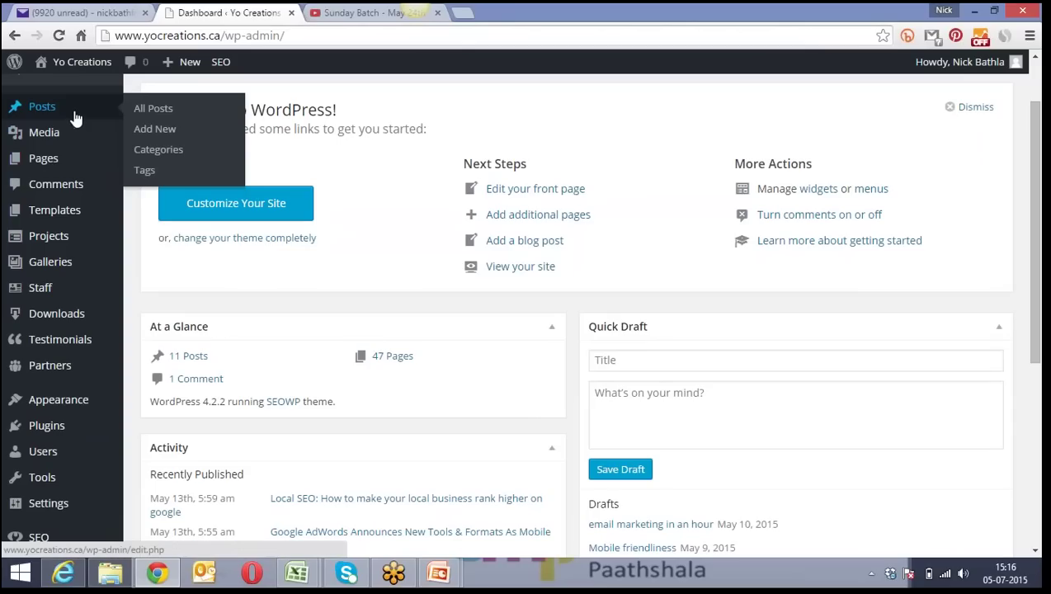
# Open the Local SEO post for editing from All Posts, then select the YouTube tab's address
pyautogui.click(153, 108)
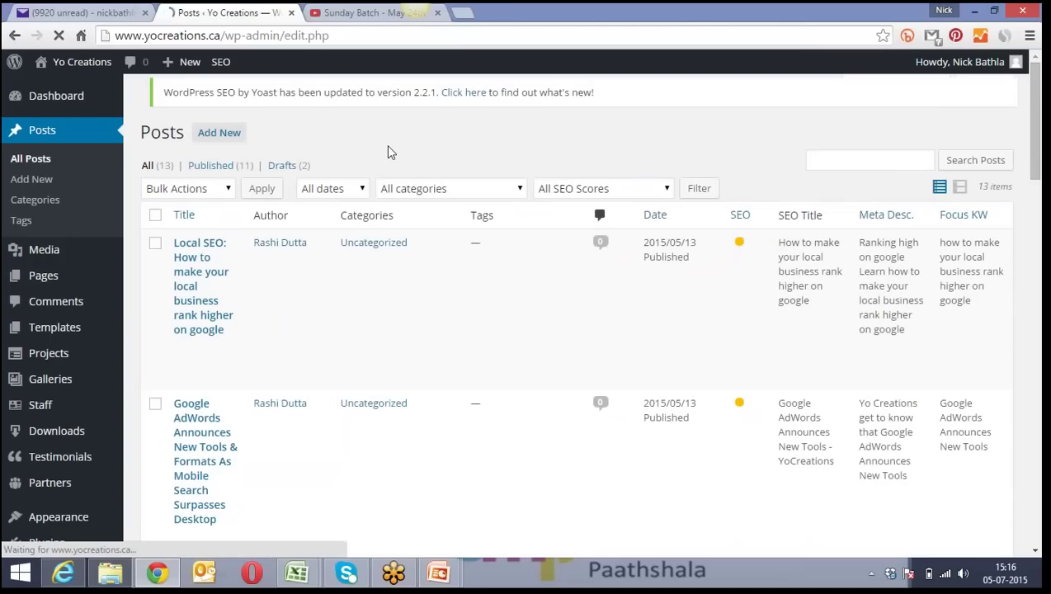
pyautogui.scroll(-2, 389, 153)
pyautogui.scroll(-1, 314, 145)
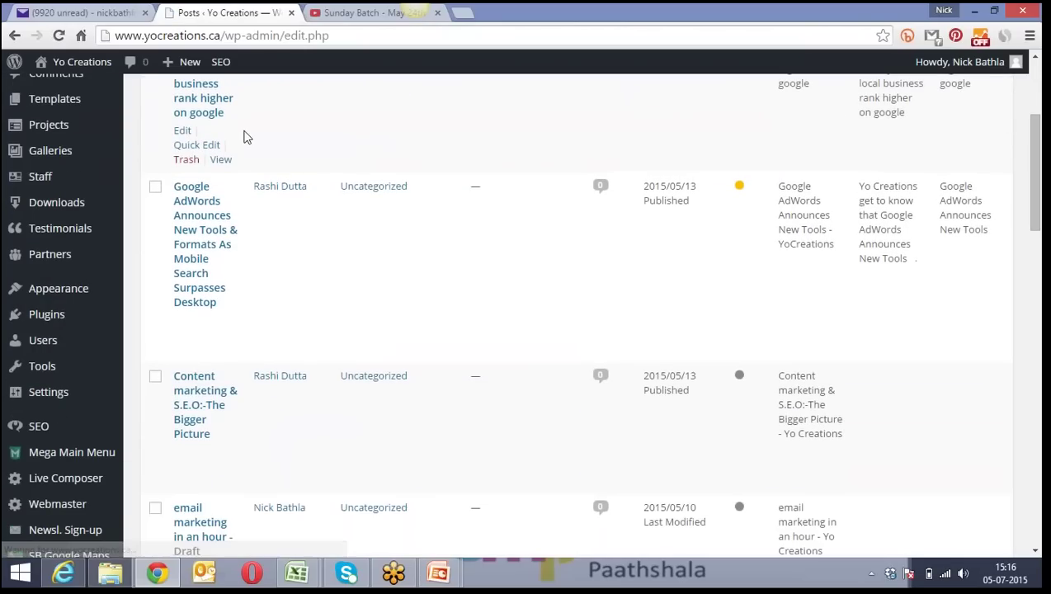
pyautogui.click(182, 132)
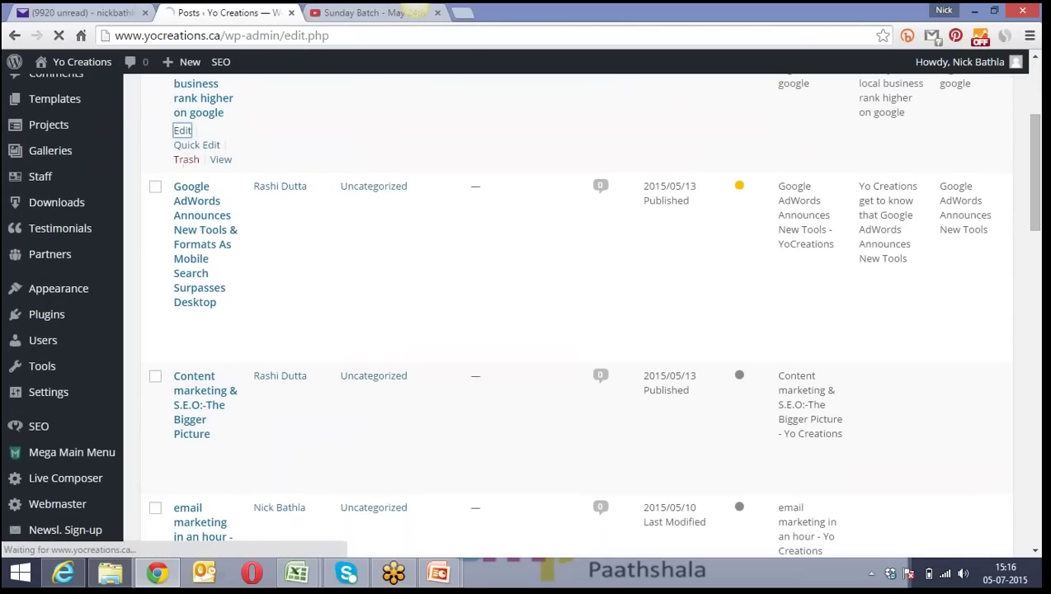
pyautogui.click(330, 13)
pyautogui.click(334, 38)
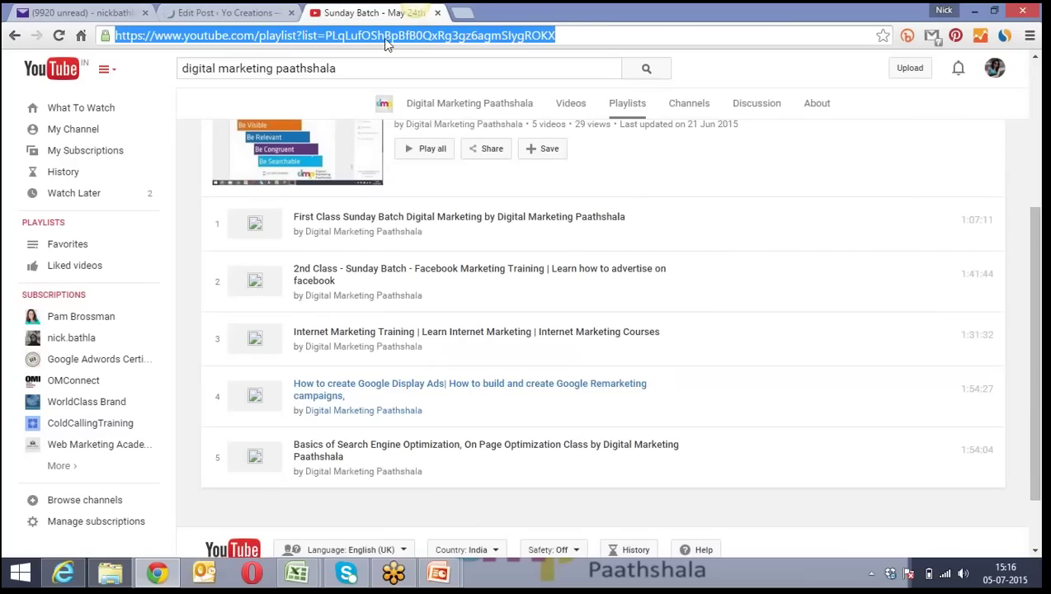
# Load yocreations.ca in that tab, go to its Blog page, and start a blank new tab
pyautogui.write('b')
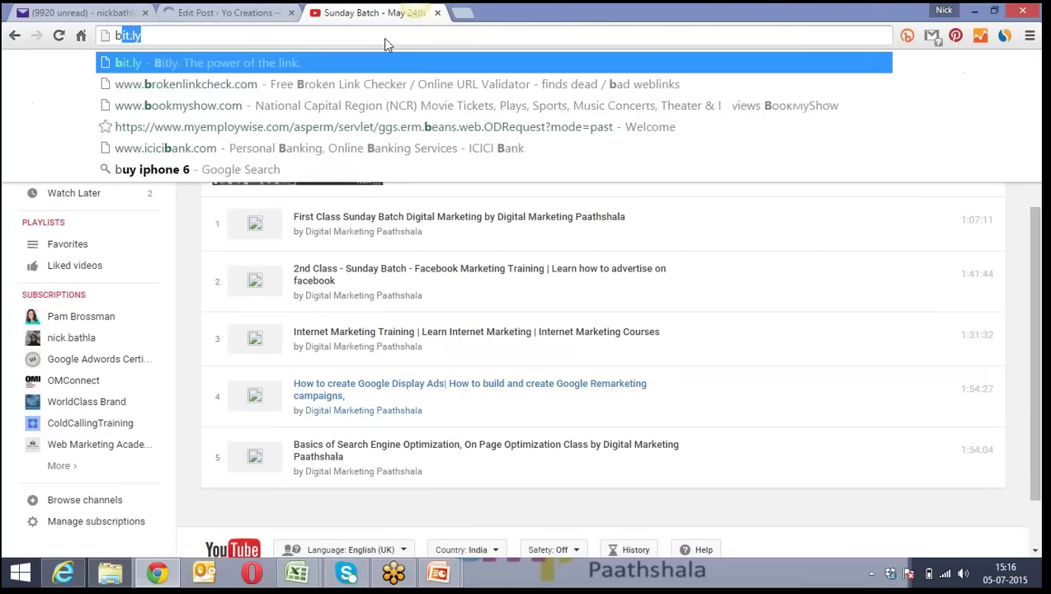
pyautogui.press('BackSpace')
pyautogui.write('yocreations.ca')
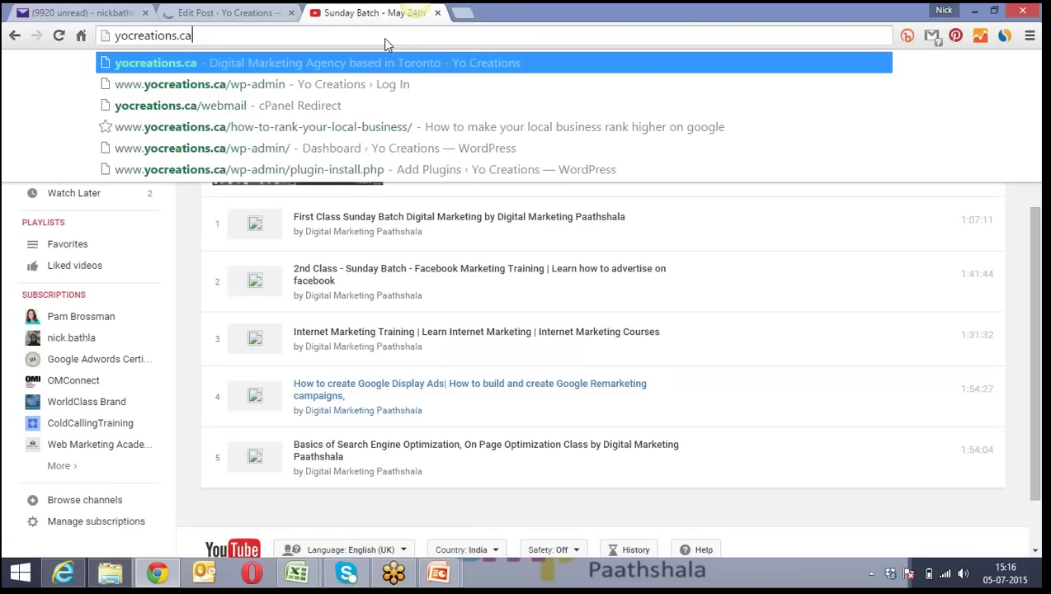
pyautogui.press('Return')
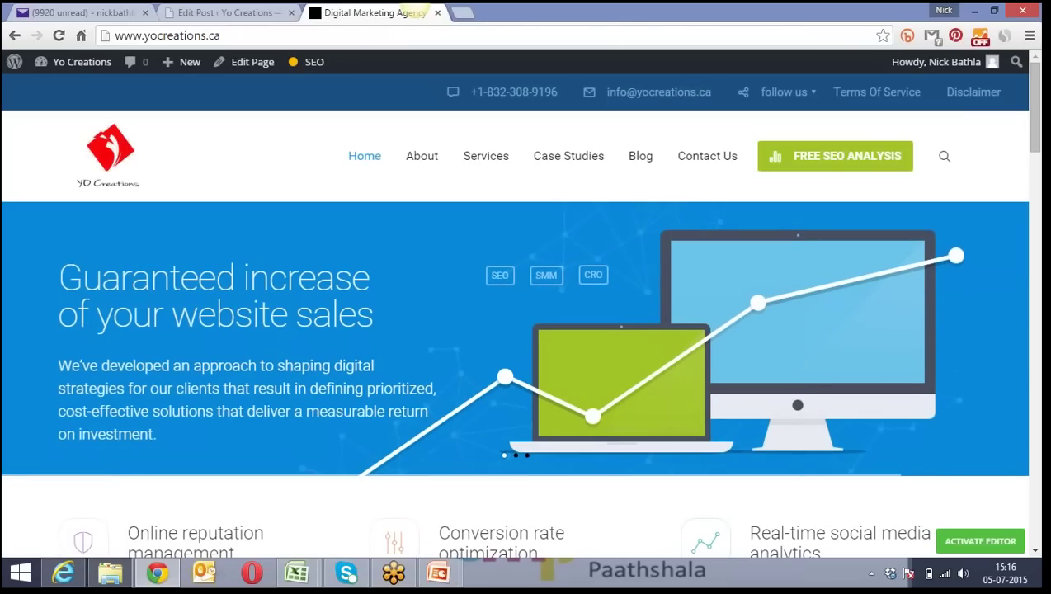
pyautogui.click(640, 162)
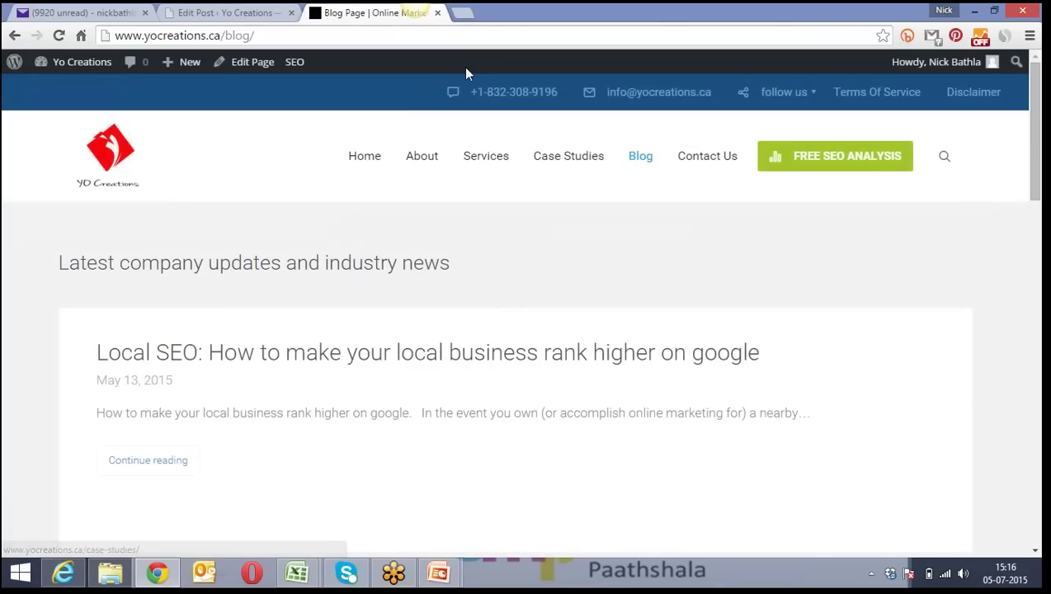
pyautogui.click(462, 13)
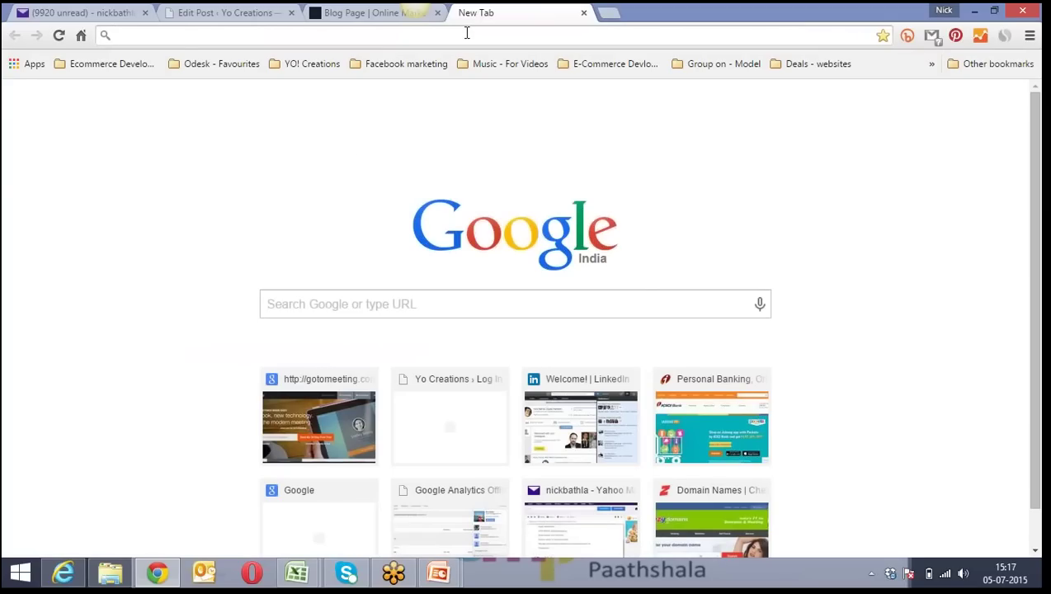
# Search YouTube for 'digital marketing paathshala' and show that channel's created playlists
pyautogui.write('youtube.com')
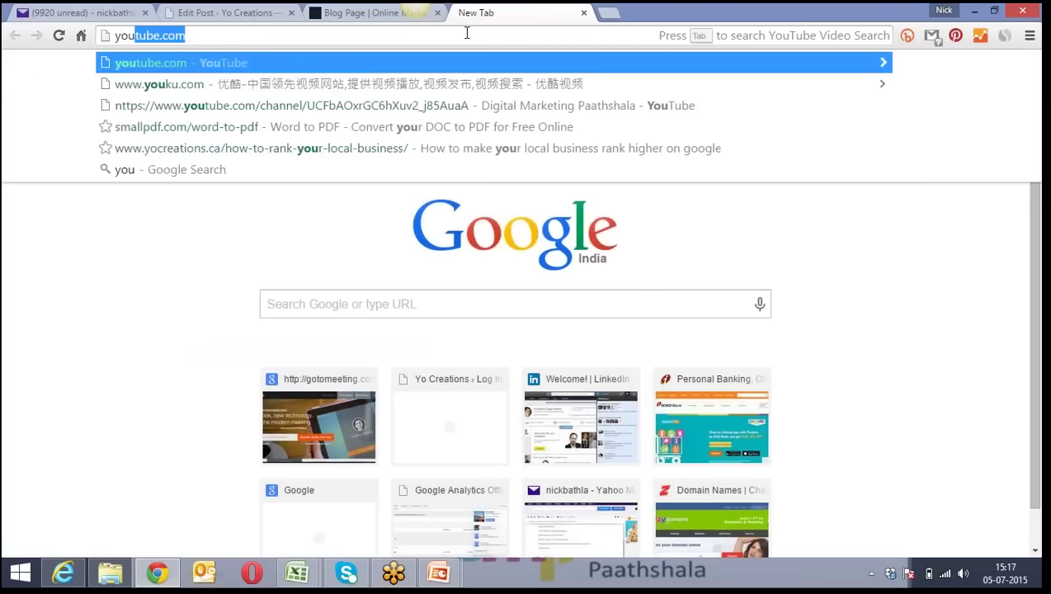
pyautogui.press('Return')
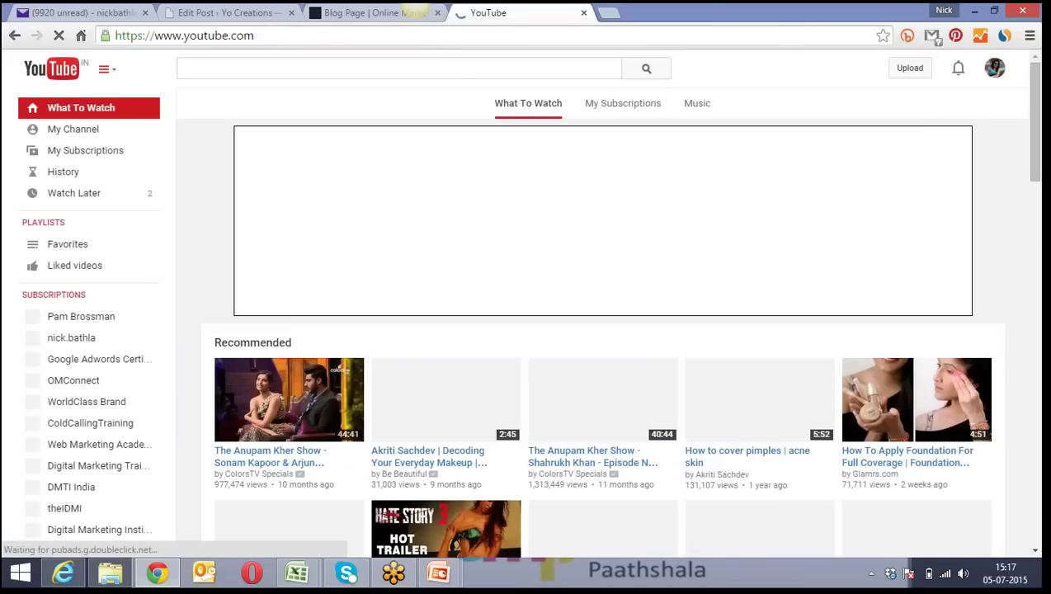
pyautogui.write('digit')
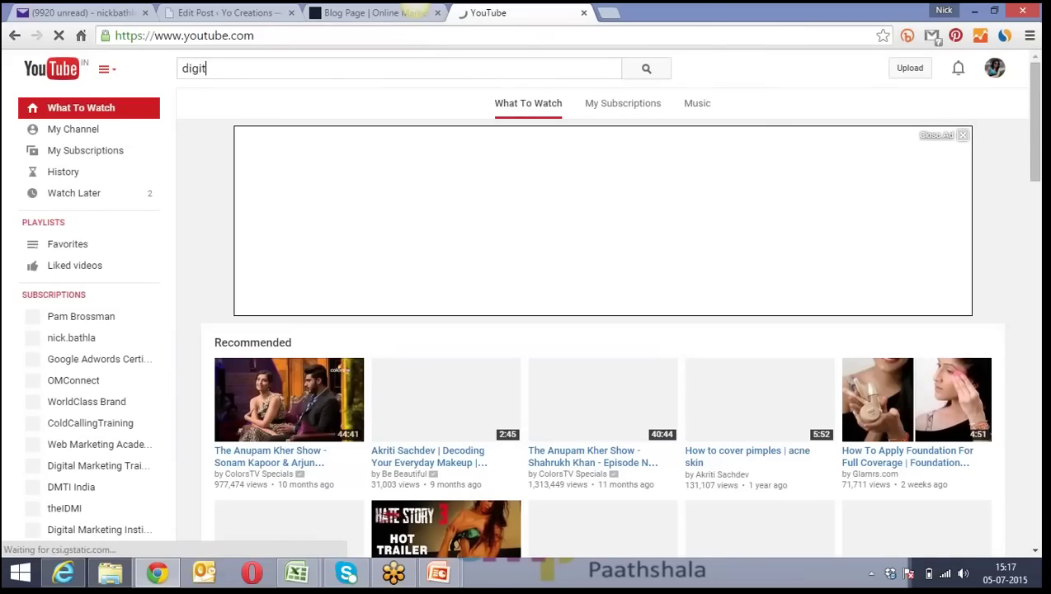
pyautogui.write('al marketing ')
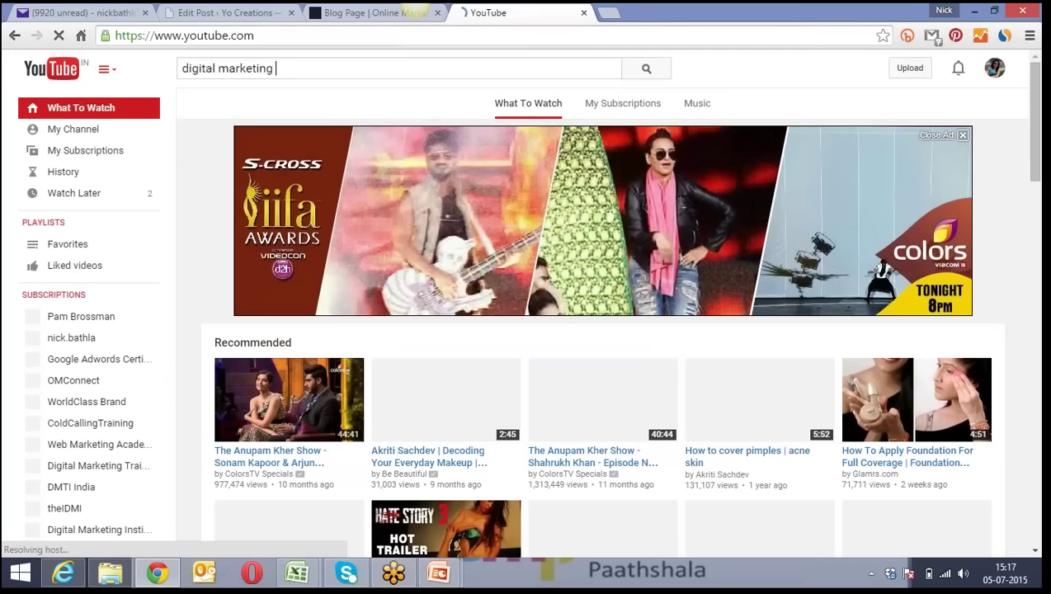
pyautogui.write('paathshala')
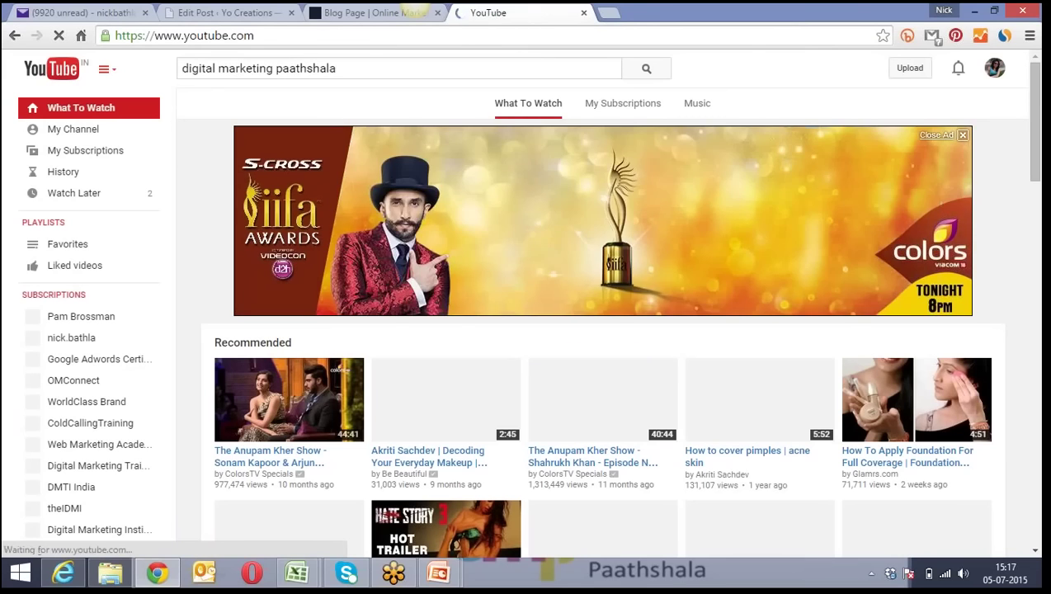
pyautogui.press('Return')
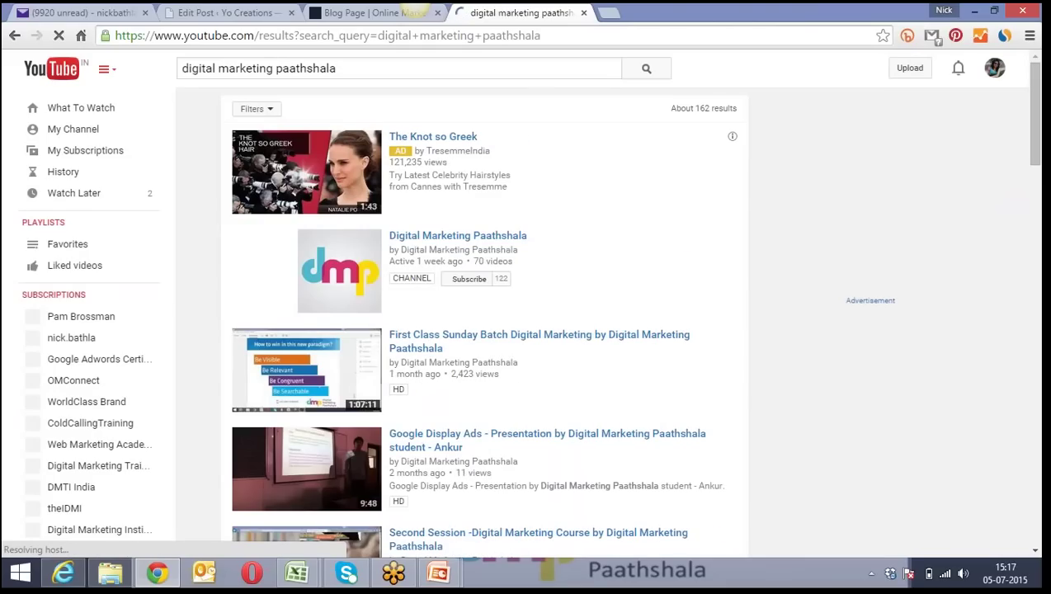
pyautogui.click(492, 238)
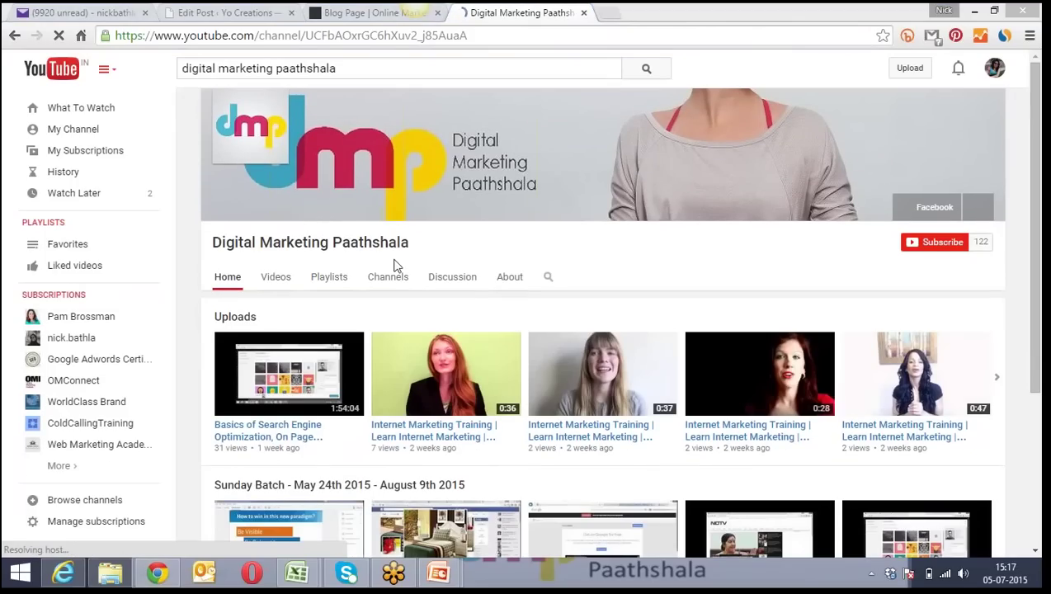
pyautogui.click(269, 284)
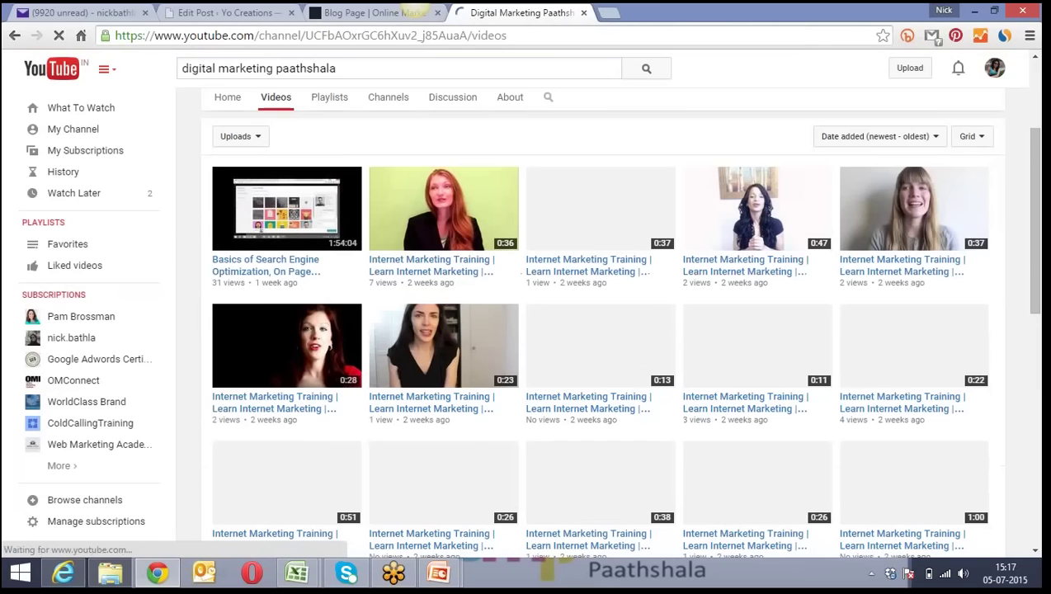
pyautogui.click(326, 112)
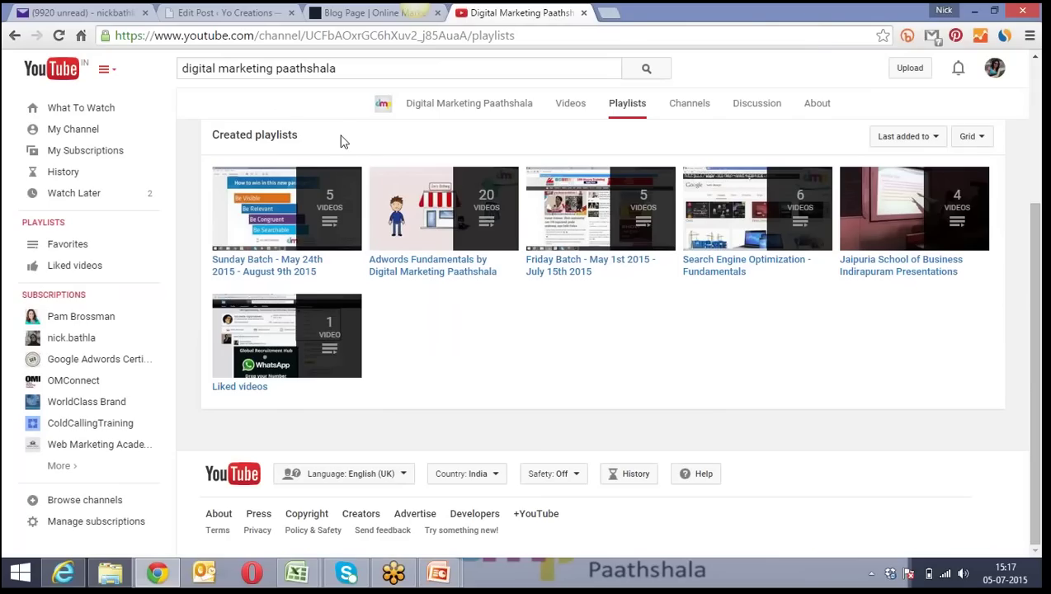
# Open the 'Sunday Batch - May 24th 2015 - August 9th 2015' playlist, then return to the Blog Page tab
pyautogui.click(270, 266)
pyautogui.click(341, 12)
pyautogui.scroll(-2, 254, 194)
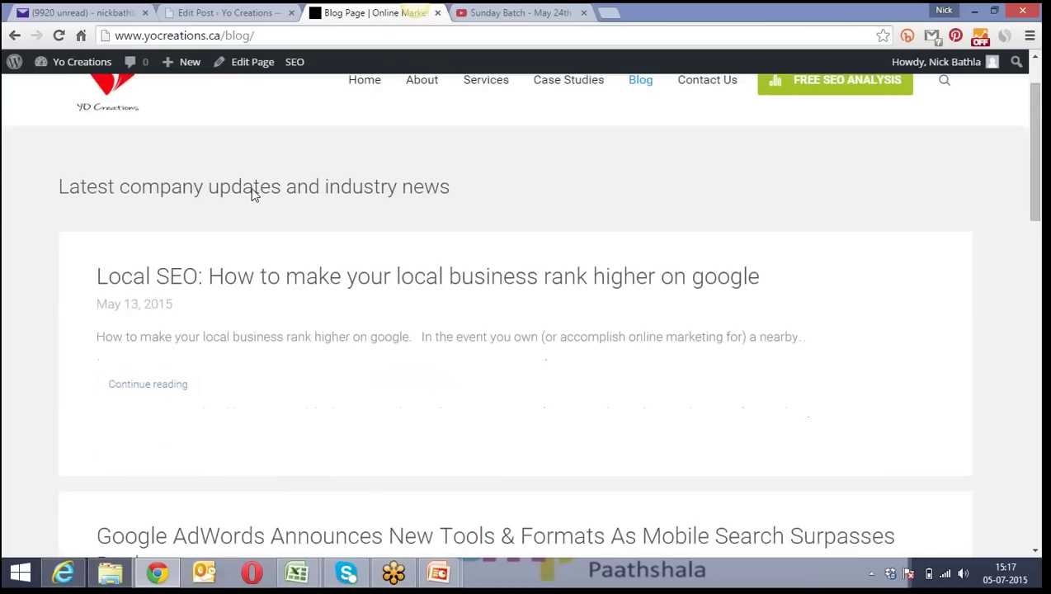
# Open the full Local SEO post via Continue reading and scroll to its opening paragraphs
pyautogui.click(140, 319)
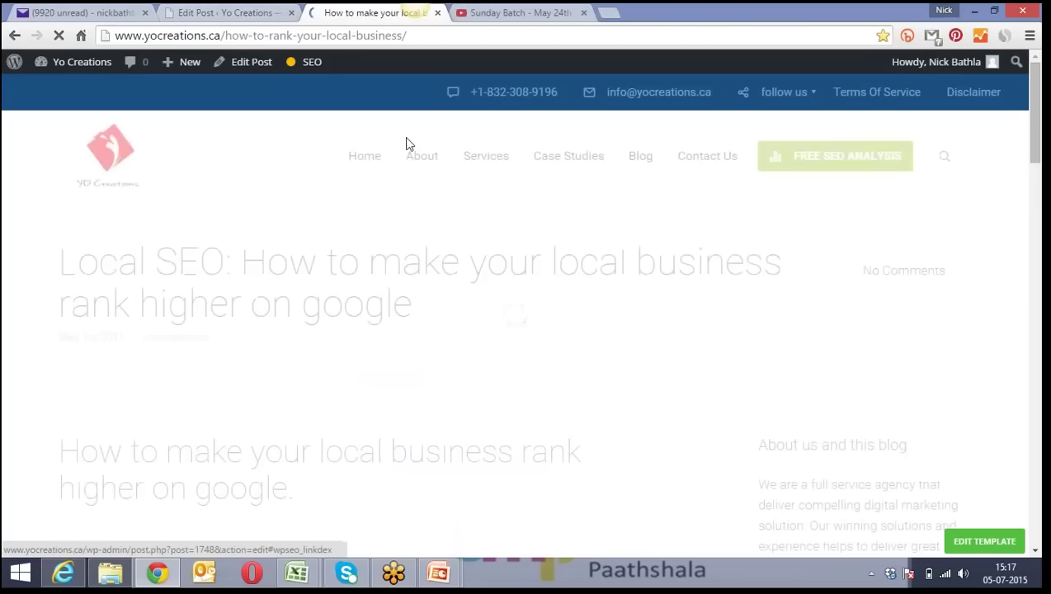
pyautogui.moveTo(312, 237)
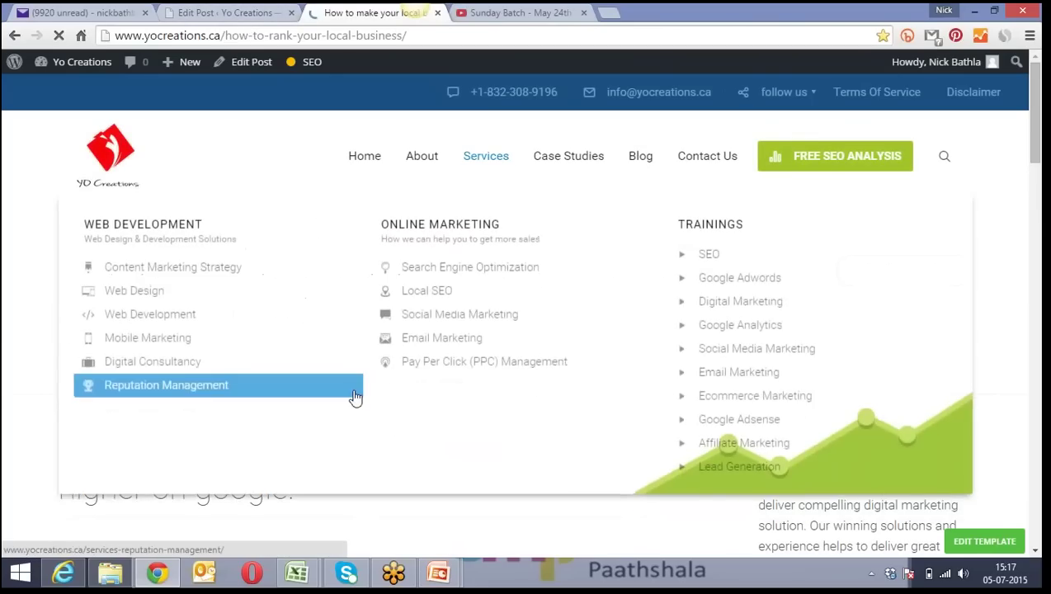
pyautogui.scroll(-3, 29, 521)
pyautogui.scroll(-1, 29, 517)
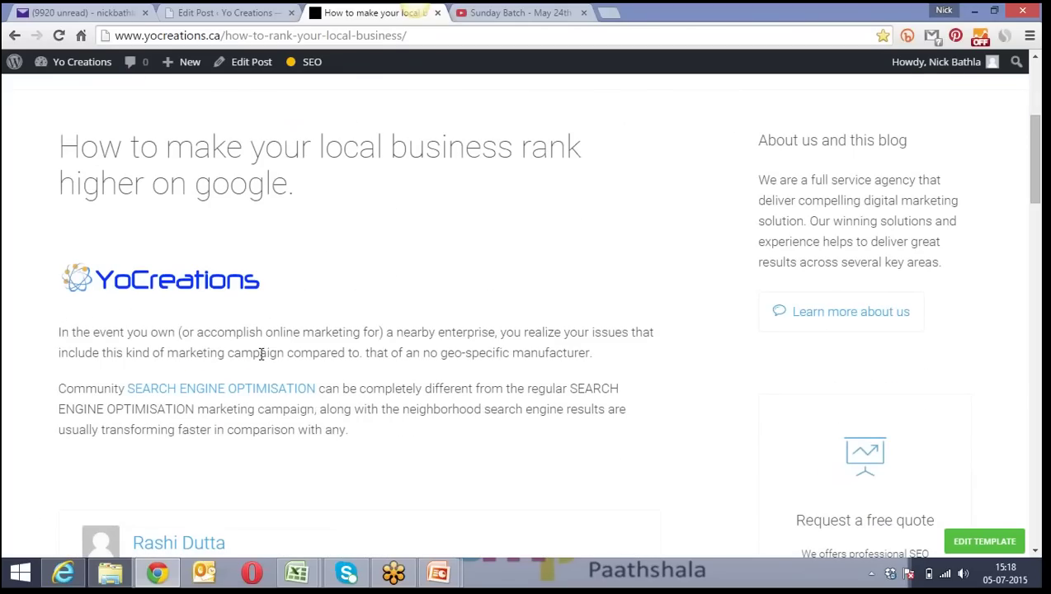
pyautogui.click(244, 13)
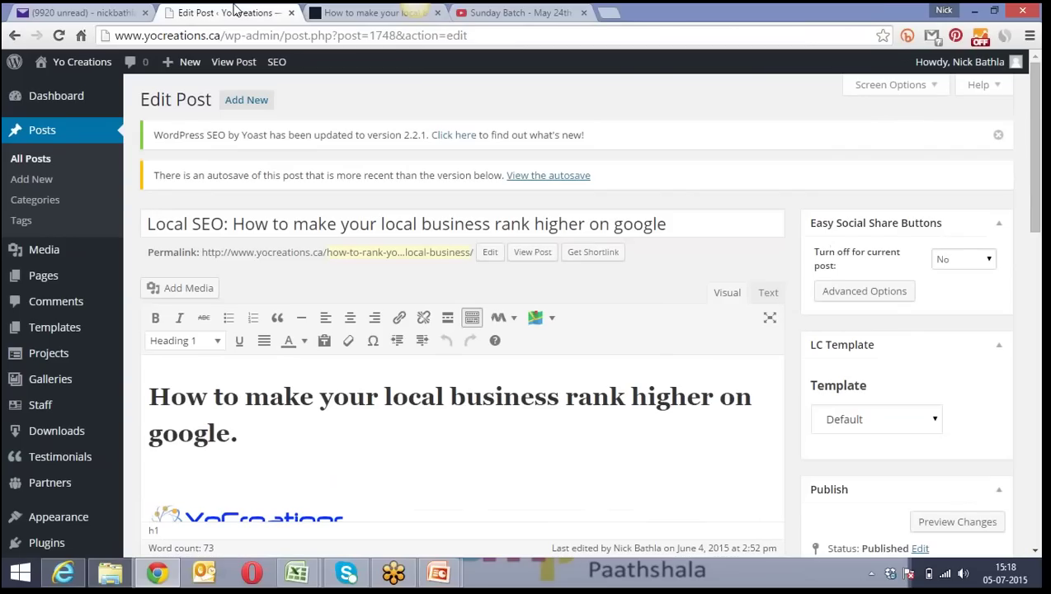
pyautogui.scroll(-3, 331, 284)
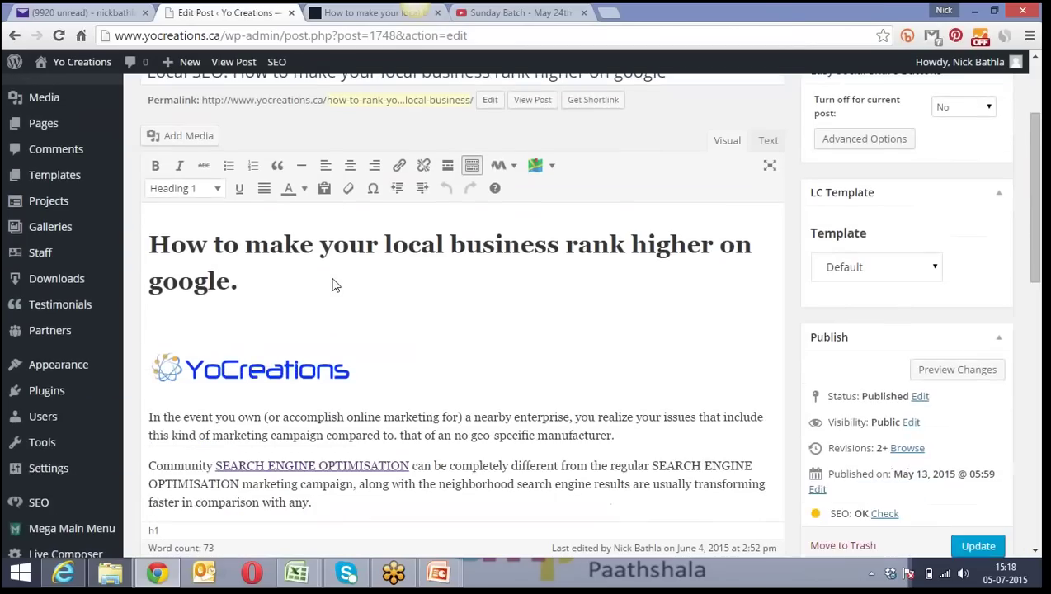
pyautogui.scroll(1, 327, 275)
pyautogui.moveTo(239, 282); pyautogui.dragTo(153, 243)
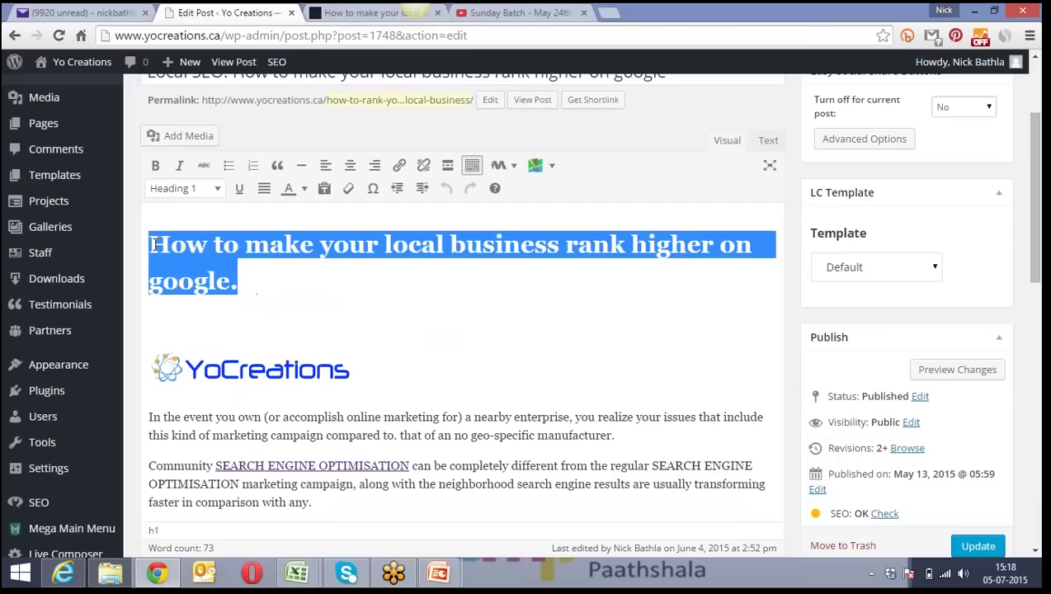
pyautogui.click(235, 365)
pyautogui.scroll(-1, 250, 373)
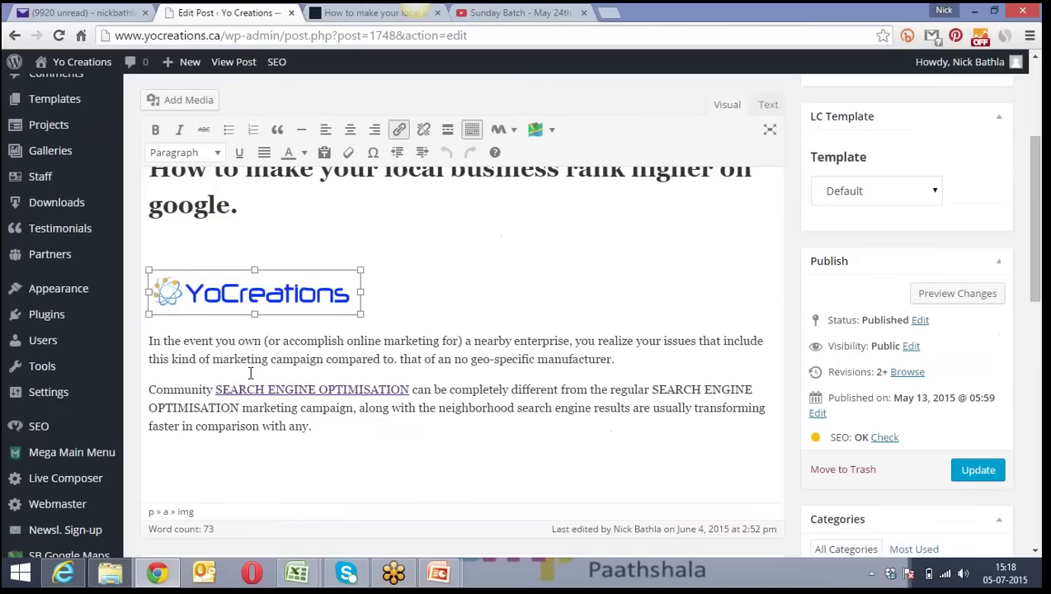
pyautogui.moveTo(163, 341); pyautogui.dragTo(280, 430)
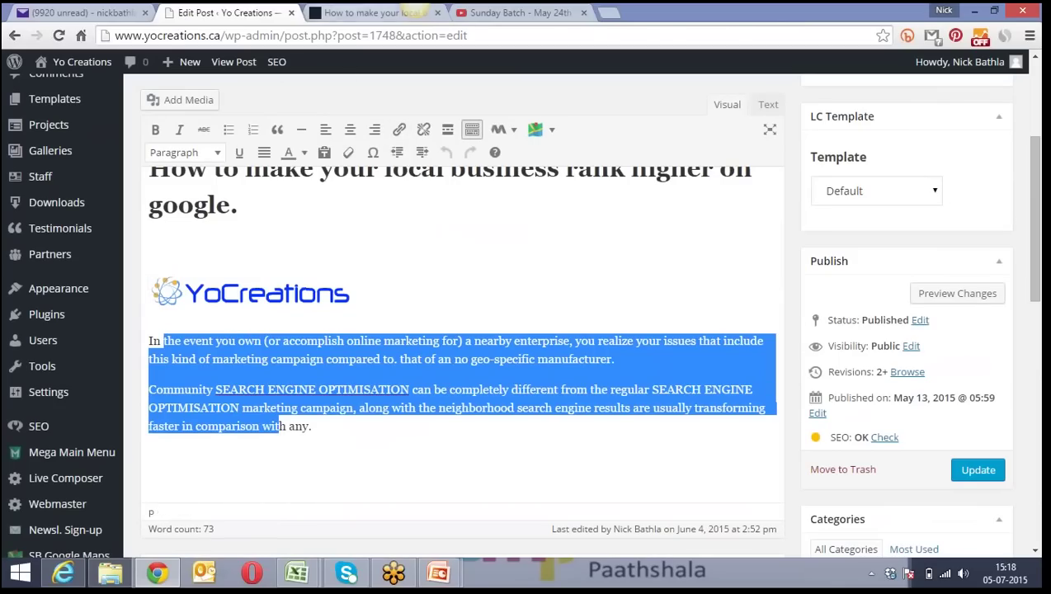
pyautogui.click(358, 15)
pyautogui.moveTo(140, 331); pyautogui.dragTo(363, 456)
pyautogui.click(234, 12)
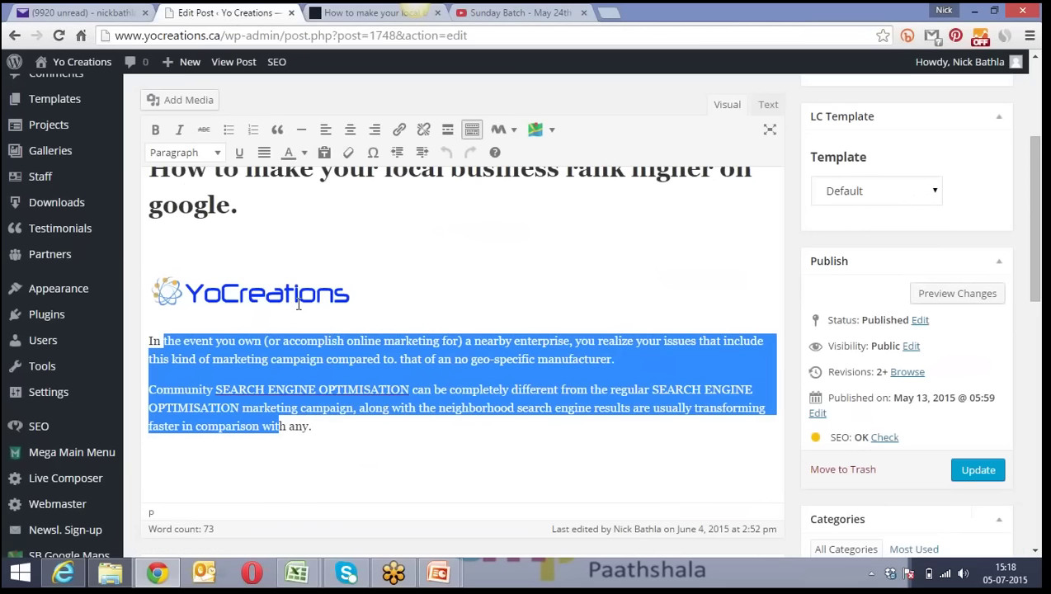
pyautogui.click(404, 281)
pyautogui.click(369, 12)
pyautogui.click(246, 12)
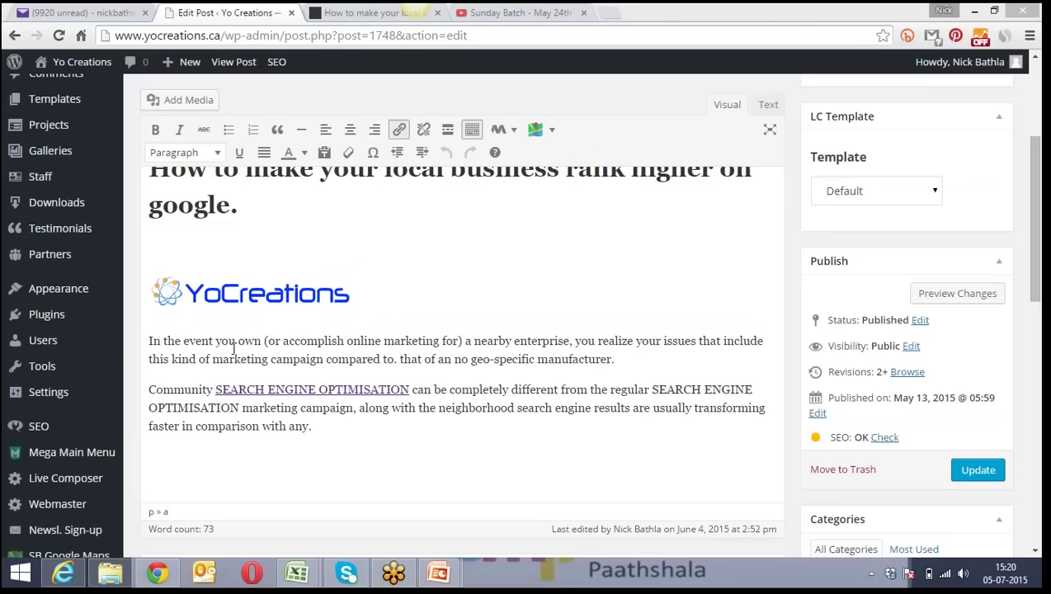
# Select the phrase 'event you own' in the first paragraph
pyautogui.moveTo(183, 341); pyautogui.dragTo(263, 340)
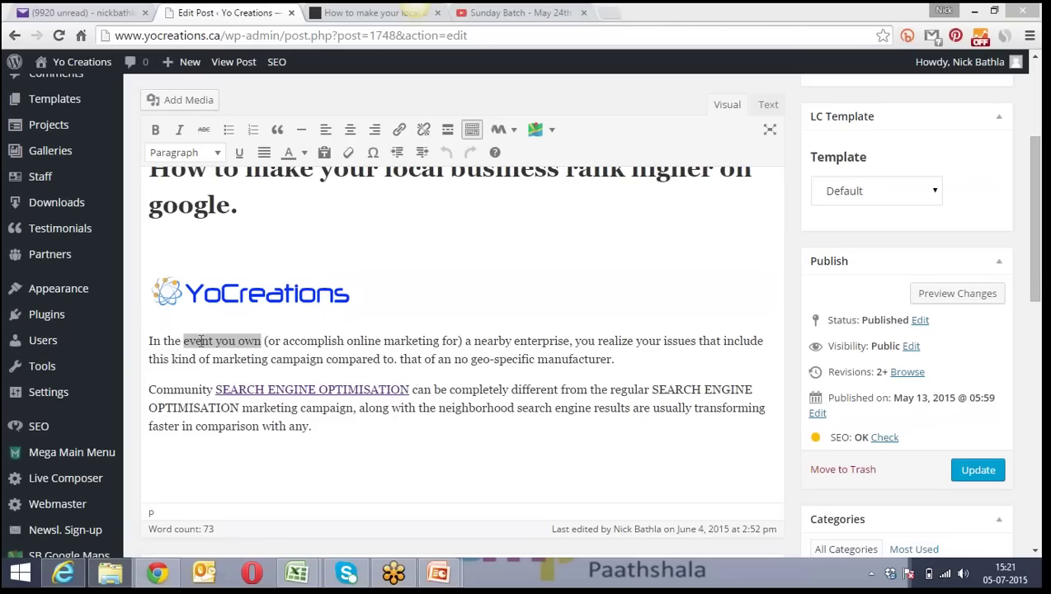
pyautogui.click(400, 132)
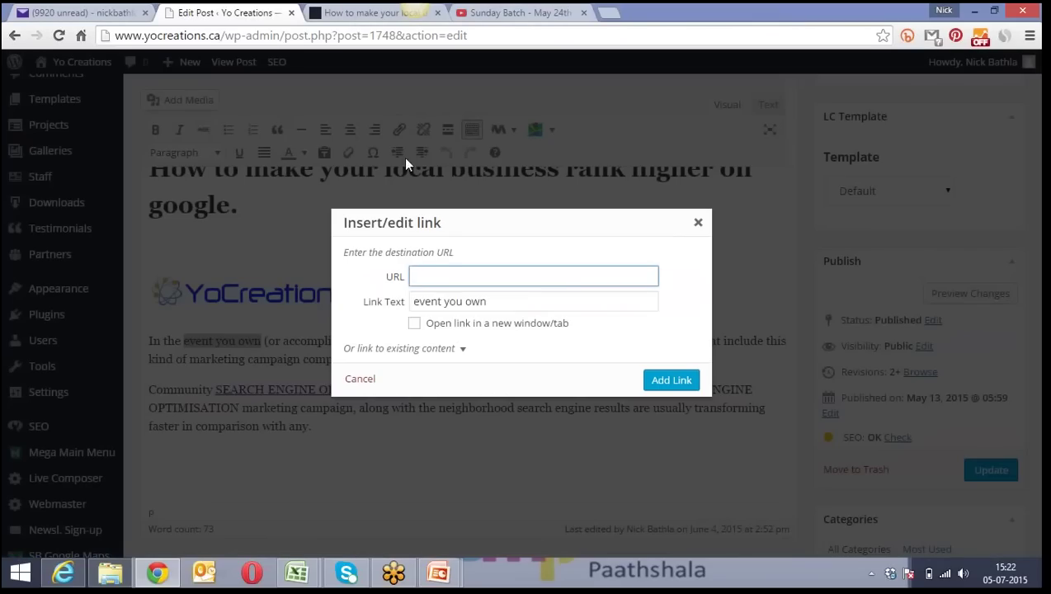
pyautogui.write('http://www.dmpaathsha')
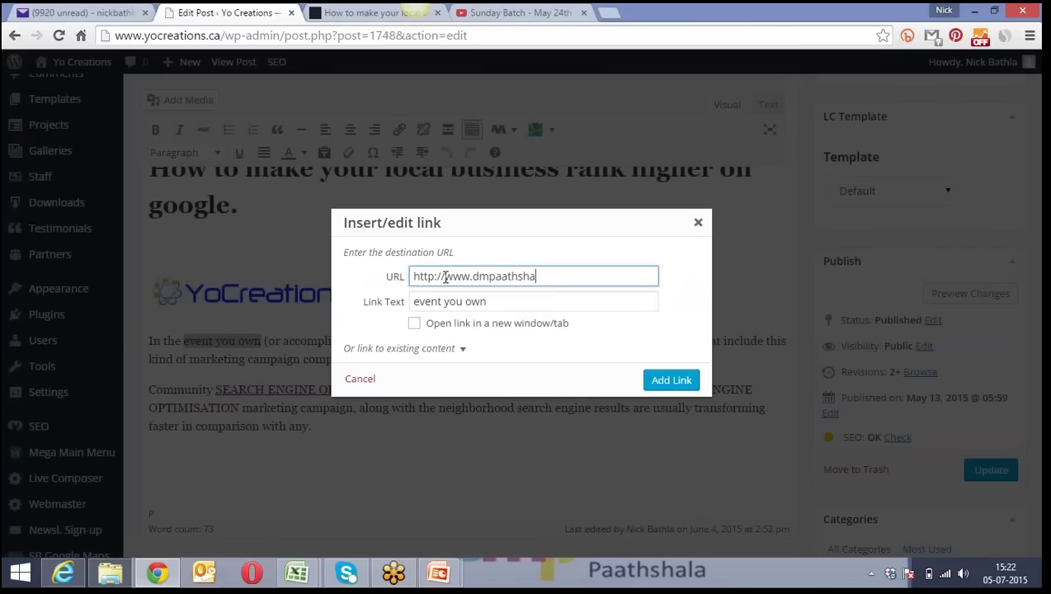
pyautogui.write('la.com')
pyautogui.click(498, 224)
pyautogui.tripleClick(498, 225)
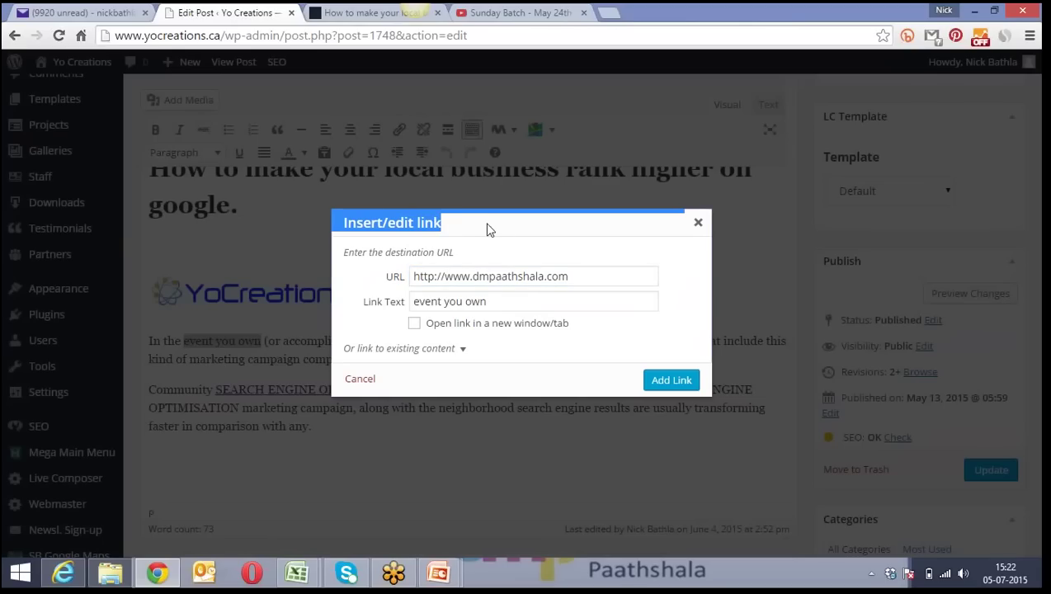
pyautogui.moveTo(488, 227); pyautogui.dragTo(457, 227)
# Apply the dmpaathshala.com link to 'event you own' with Add Link
pyautogui.click(670, 381)
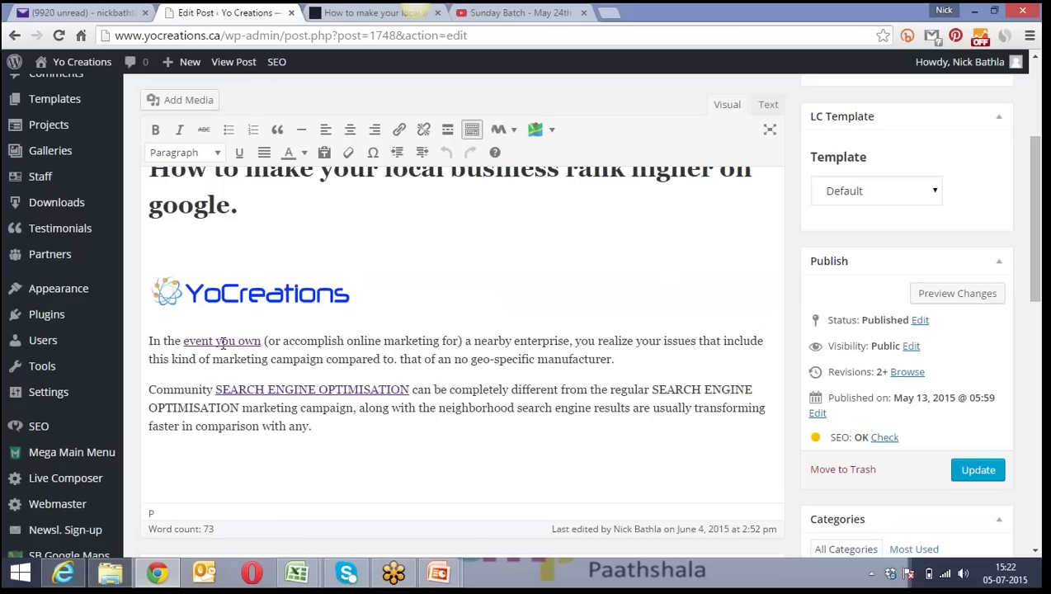
pyautogui.press('Right')
# Select then deselect 'SEARCH ENGINE OPTIMISATION', and run the Off Page Optimization_DMP.pptx slide show from slide 1
pyautogui.moveTo(216, 389); pyautogui.dragTo(410, 378)
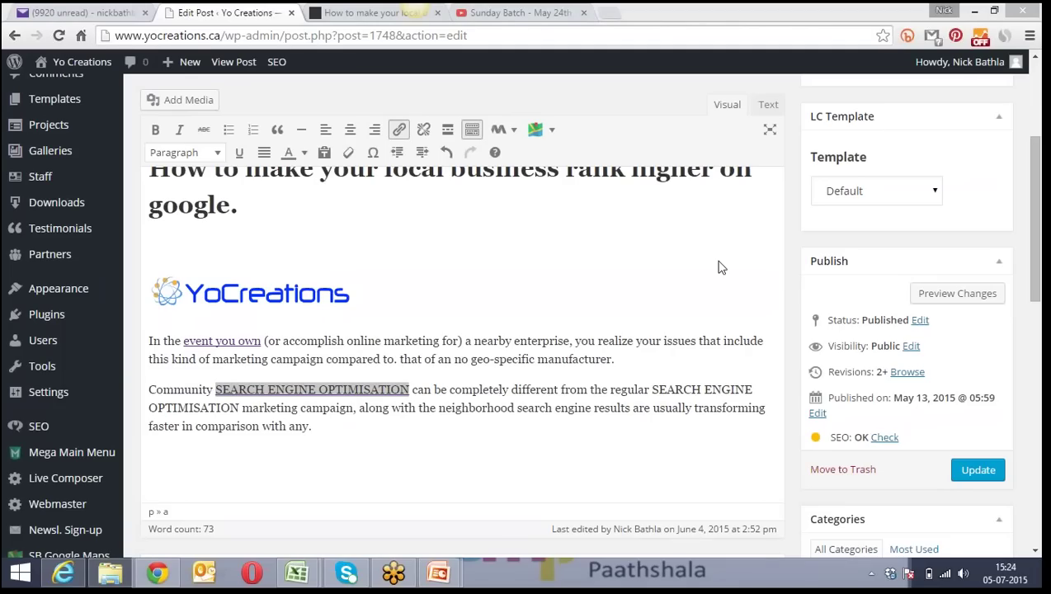
pyautogui.click(506, 290)
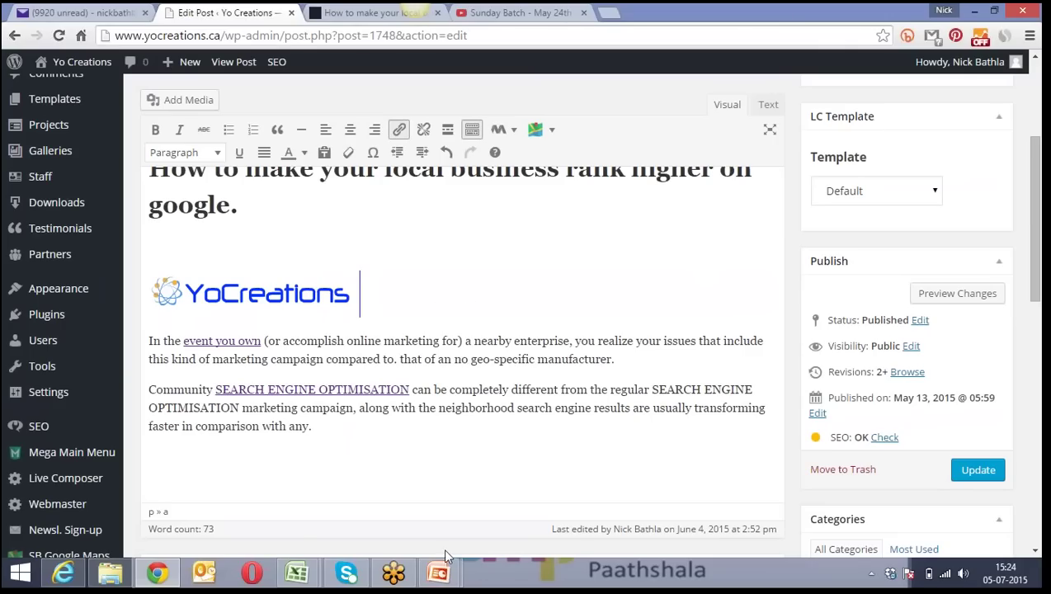
pyautogui.moveTo(442, 576)
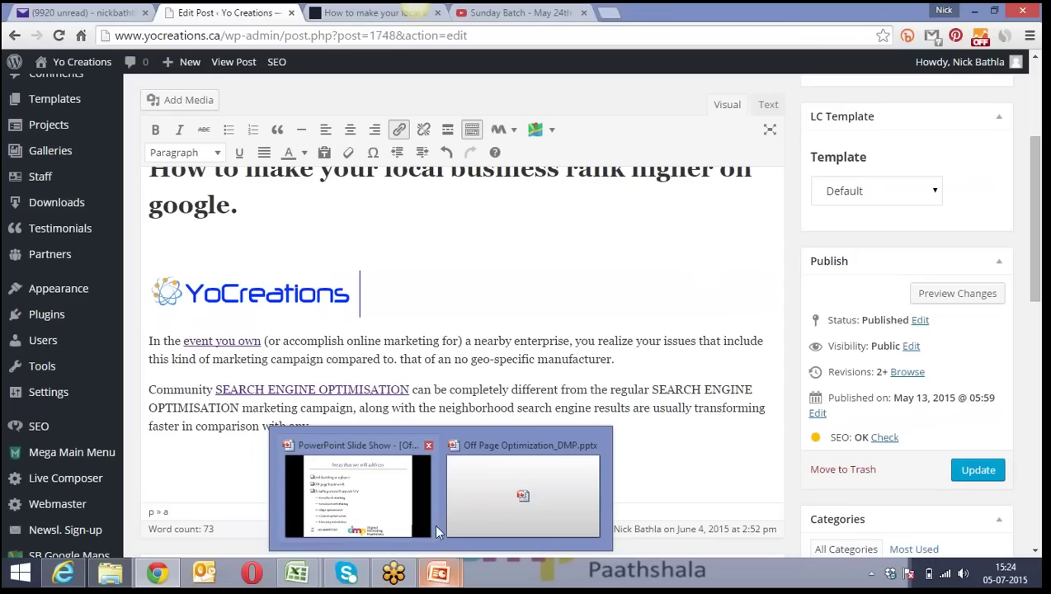
pyautogui.click(458, 491)
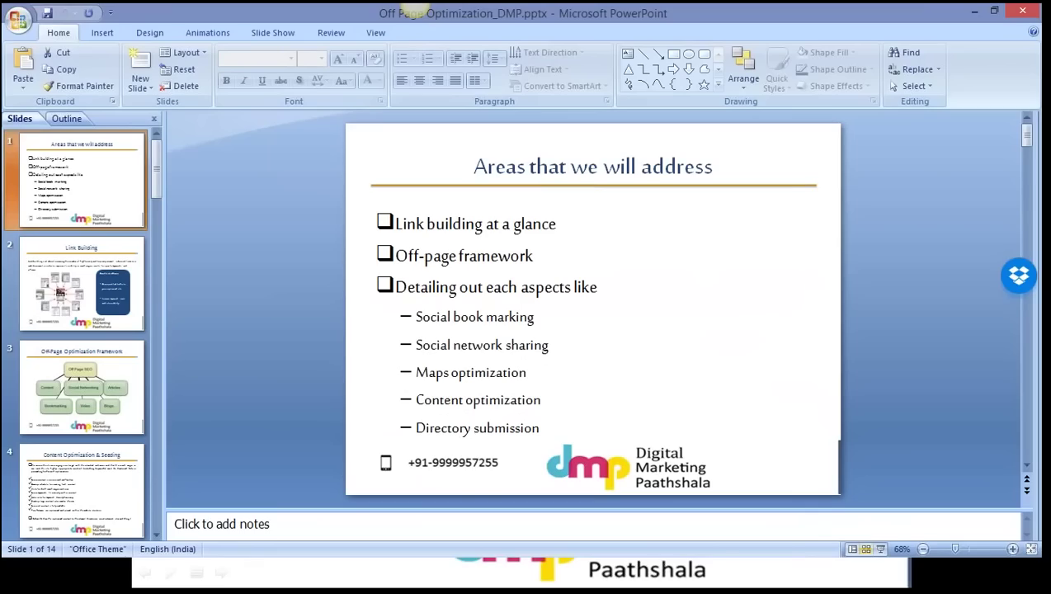
pyautogui.click(880, 548)
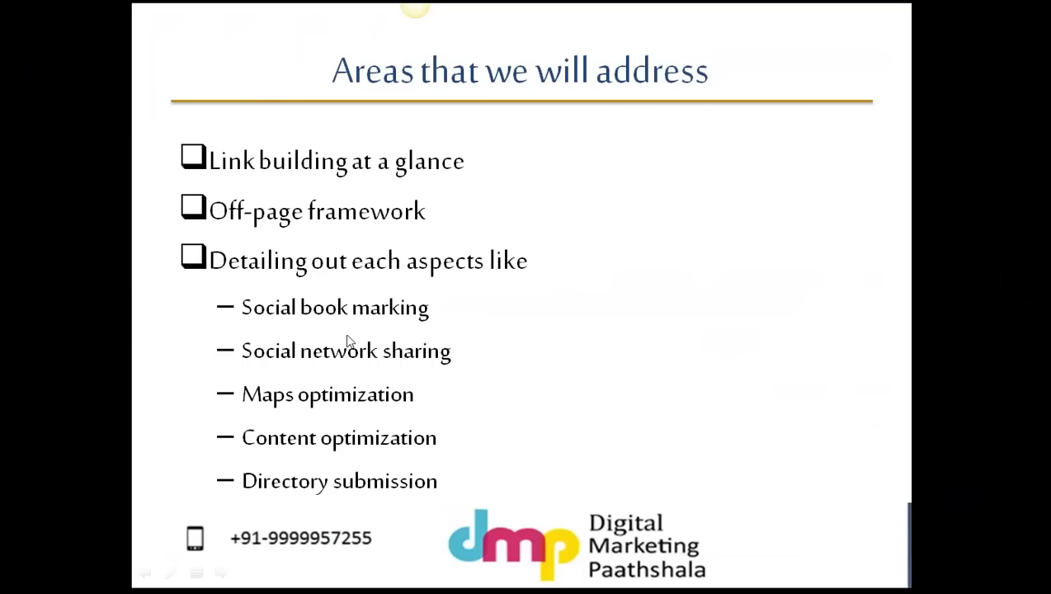
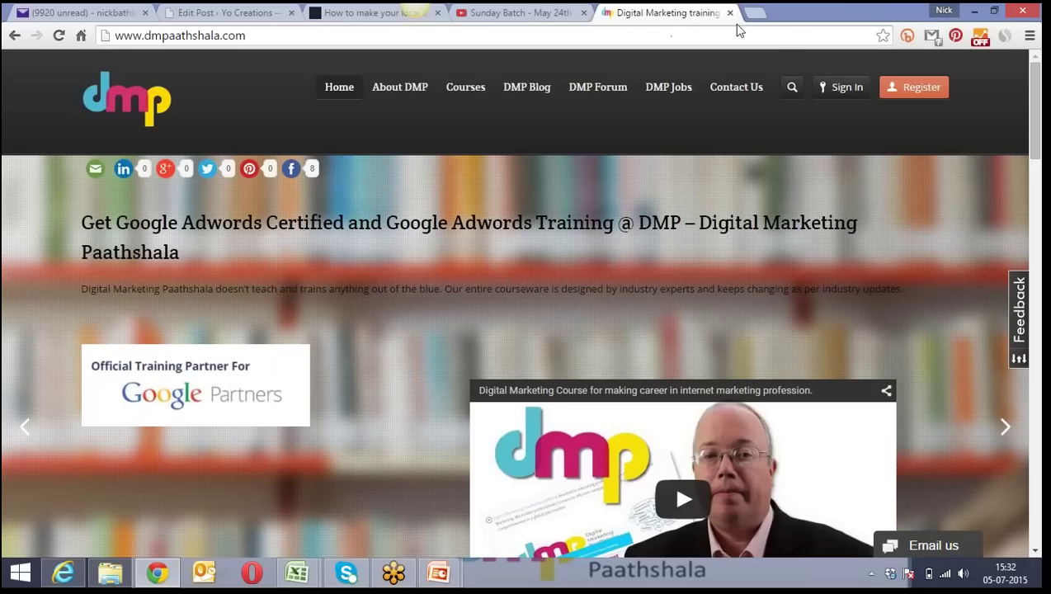
# Bookmark the DMP Blog Archives page (dmpaathshala.com/category/news/) in the 'Yo Creations - want to read' folder
pyautogui.click(935, 35)
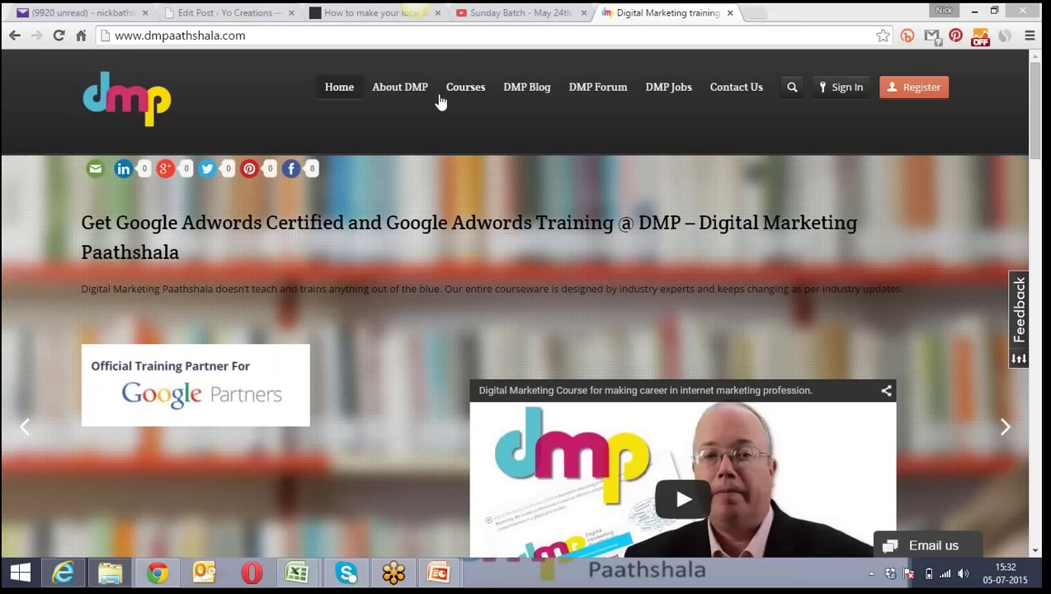
pyautogui.click(522, 95)
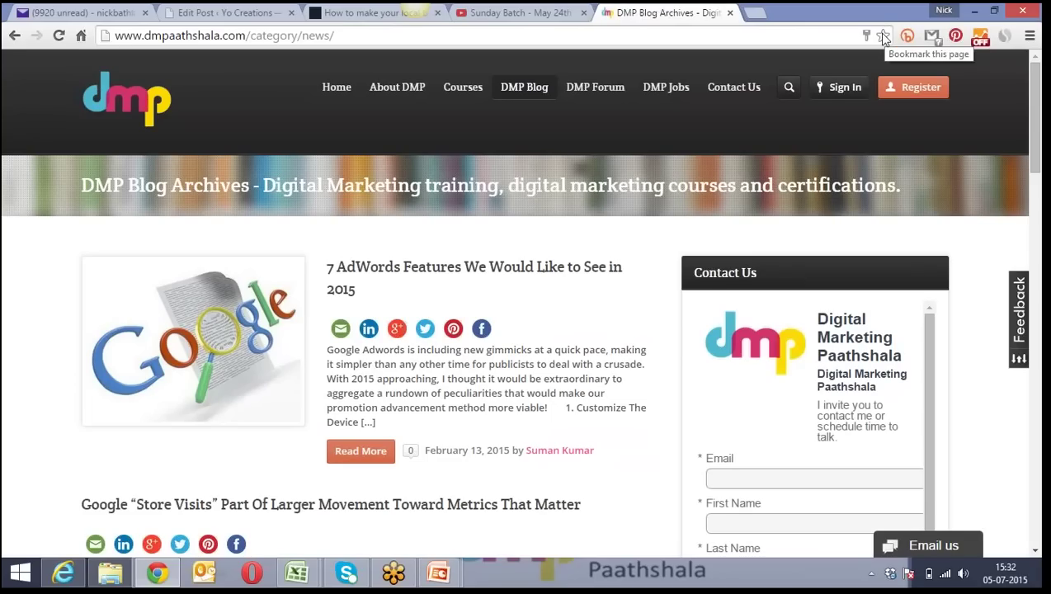
pyautogui.click(883, 37)
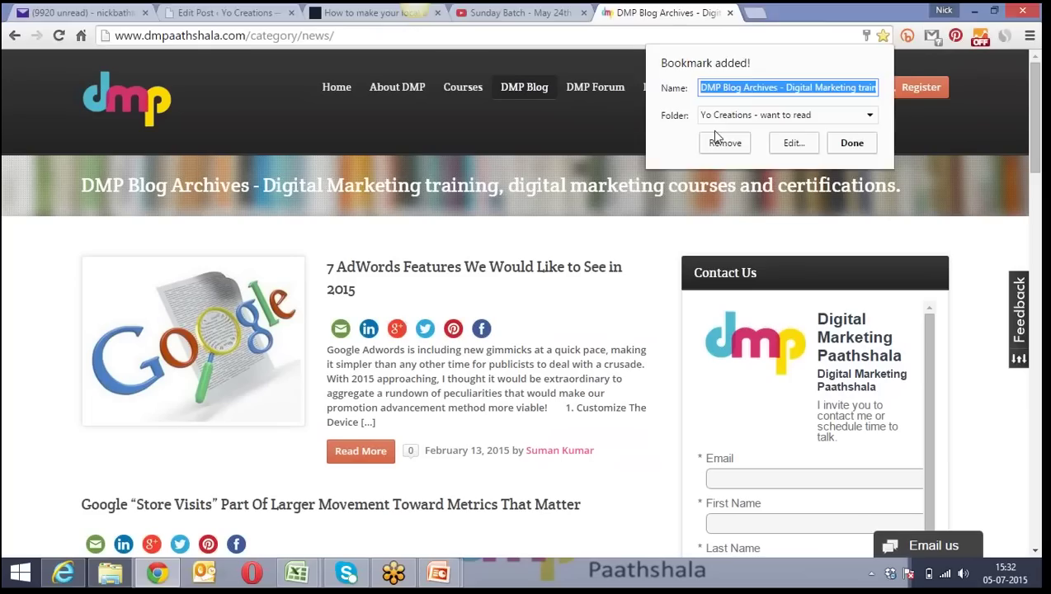
pyautogui.click(883, 36)
pyautogui.click(956, 151)
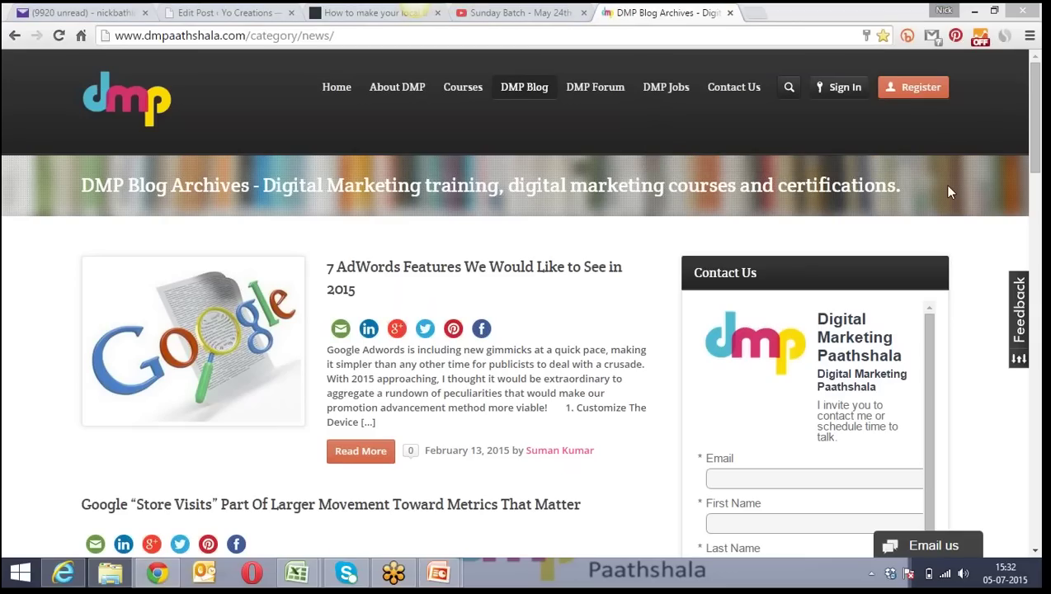
pyautogui.click(883, 35)
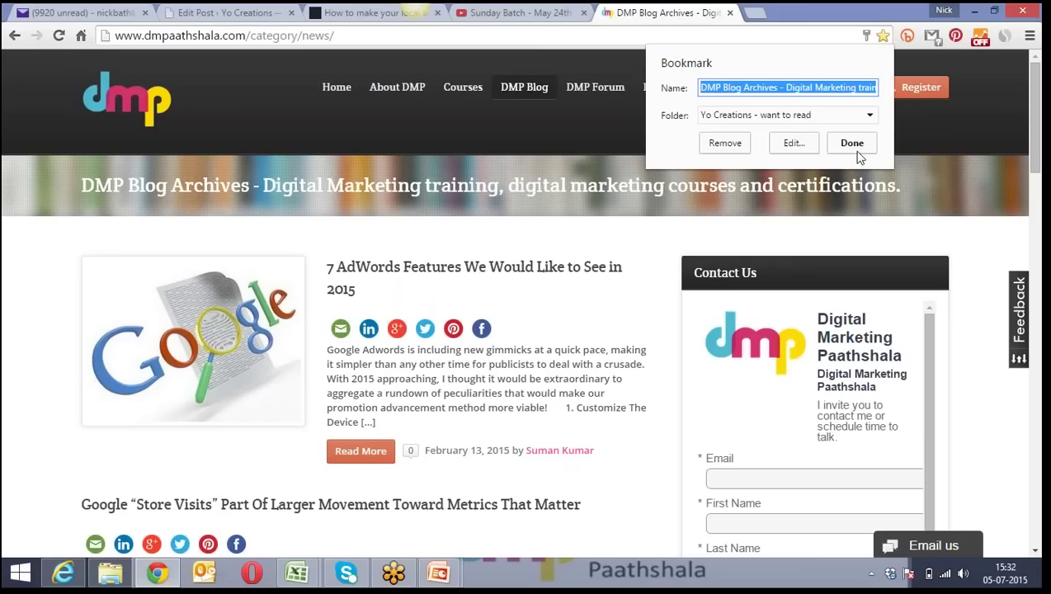
pyautogui.click(908, 146)
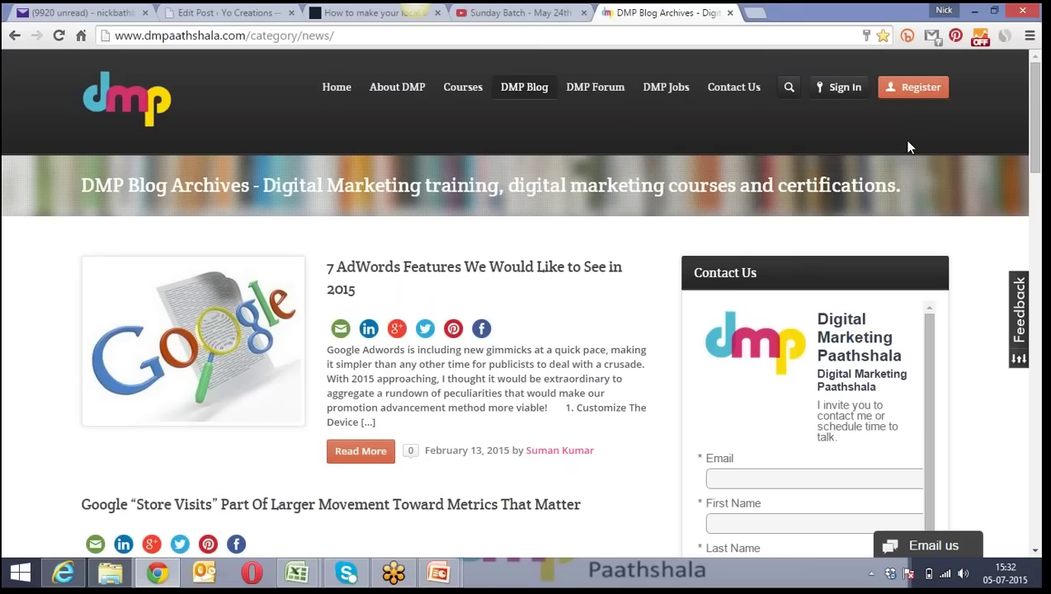
# Open a new Google tab and browse the overflow bookmarks list, closing it without choosing anything
pyautogui.click(754, 12)
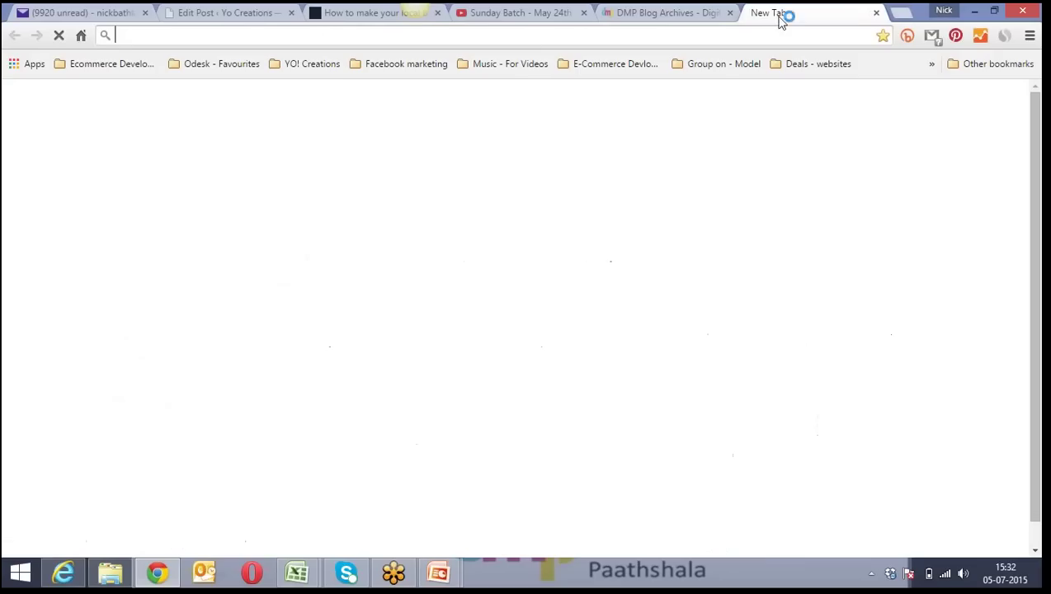
pyautogui.click(931, 65)
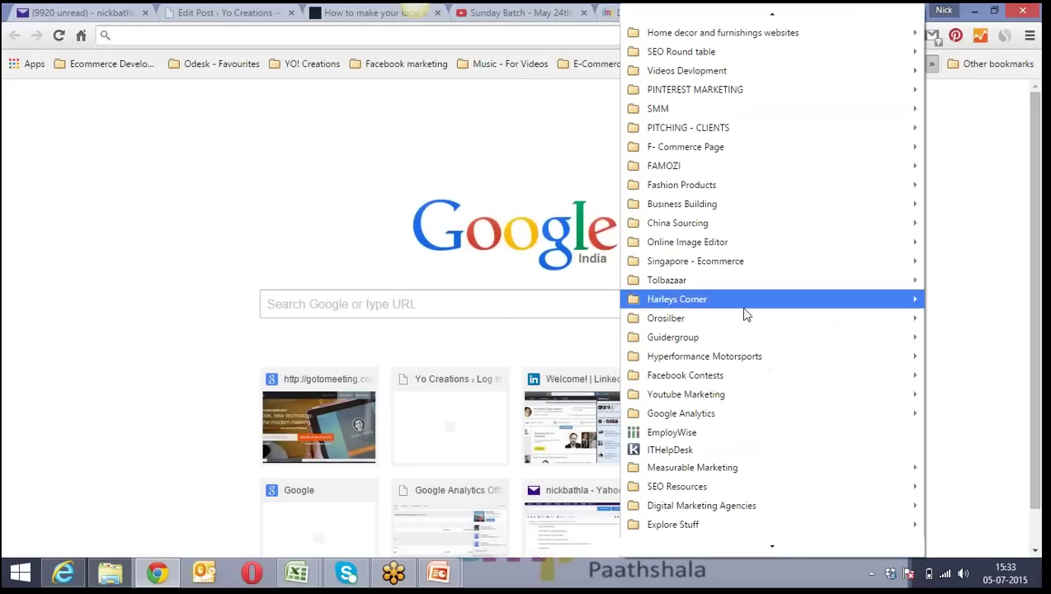
pyautogui.scroll(-3, 742, 317)
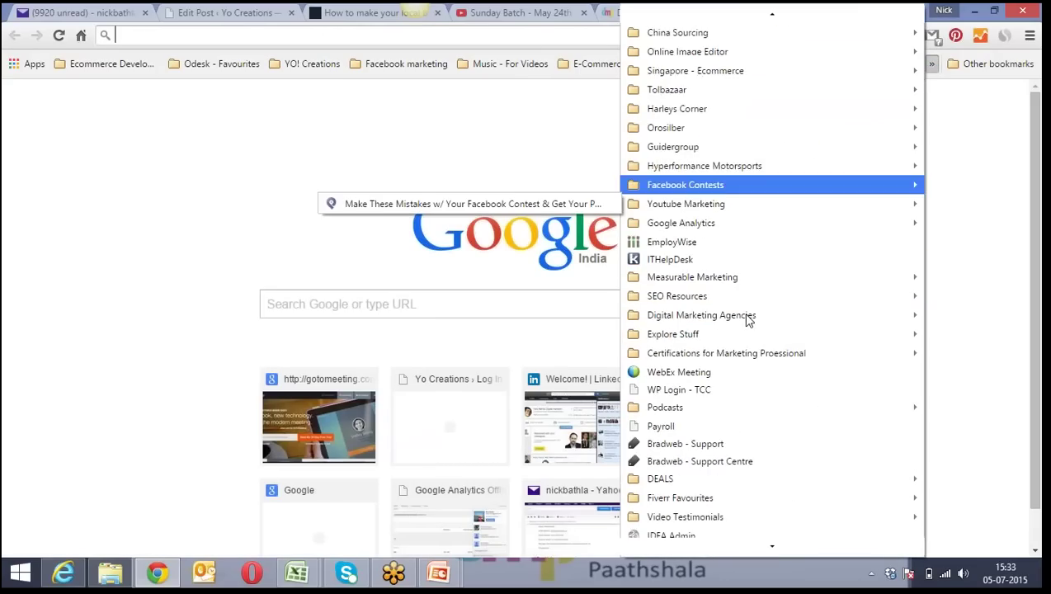
pyautogui.scroll(-5, 746, 320)
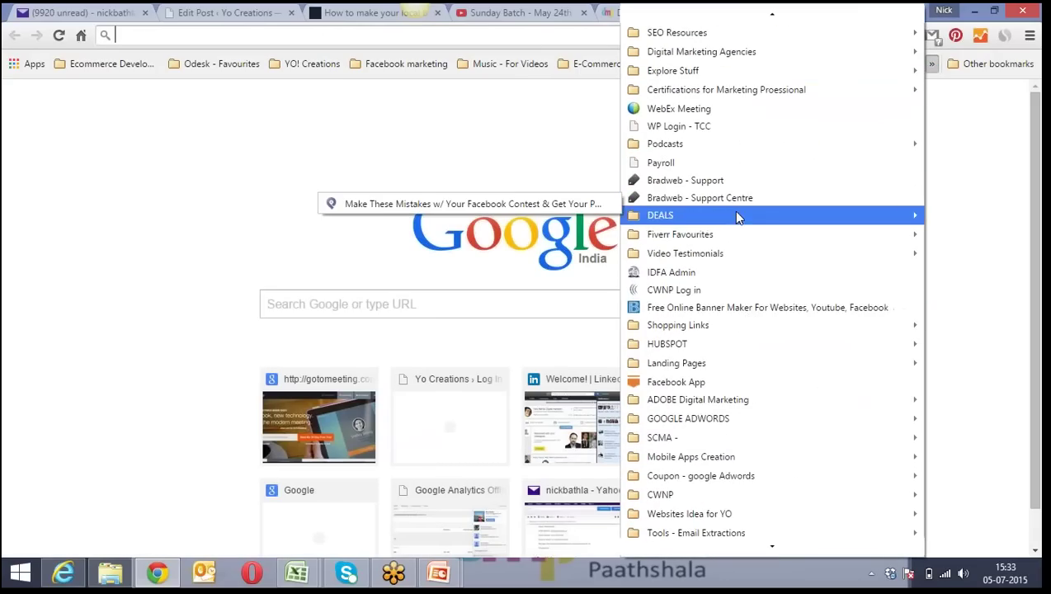
pyautogui.scroll(-2, 739, 333)
pyautogui.moveTo(740, 367)
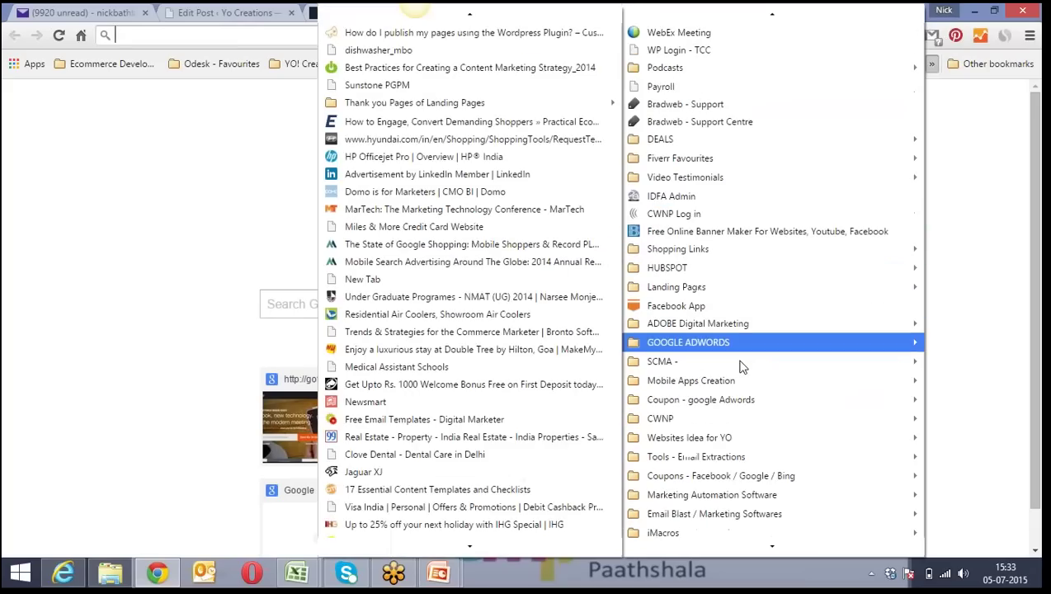
pyautogui.scroll(-2, 738, 363)
pyautogui.scroll(-1, 736, 358)
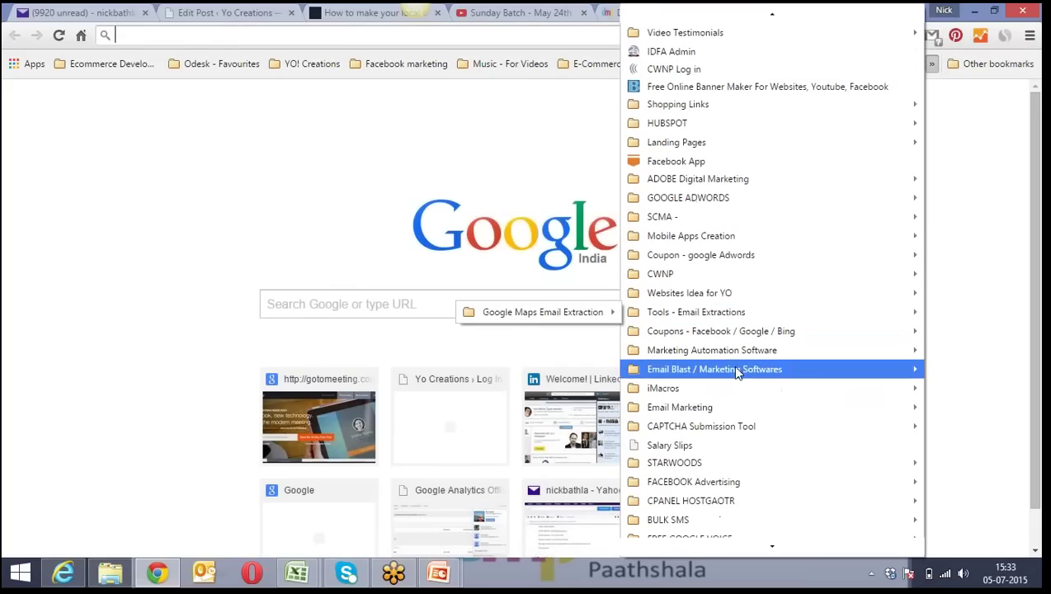
pyautogui.scroll(3, 726, 288)
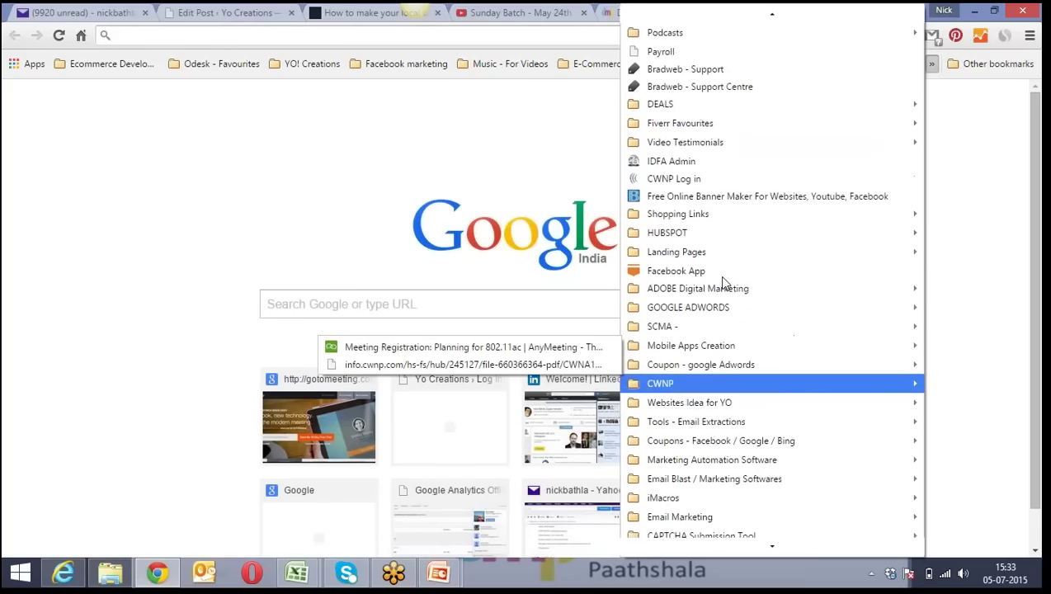
pyautogui.scroll(3, 721, 281)
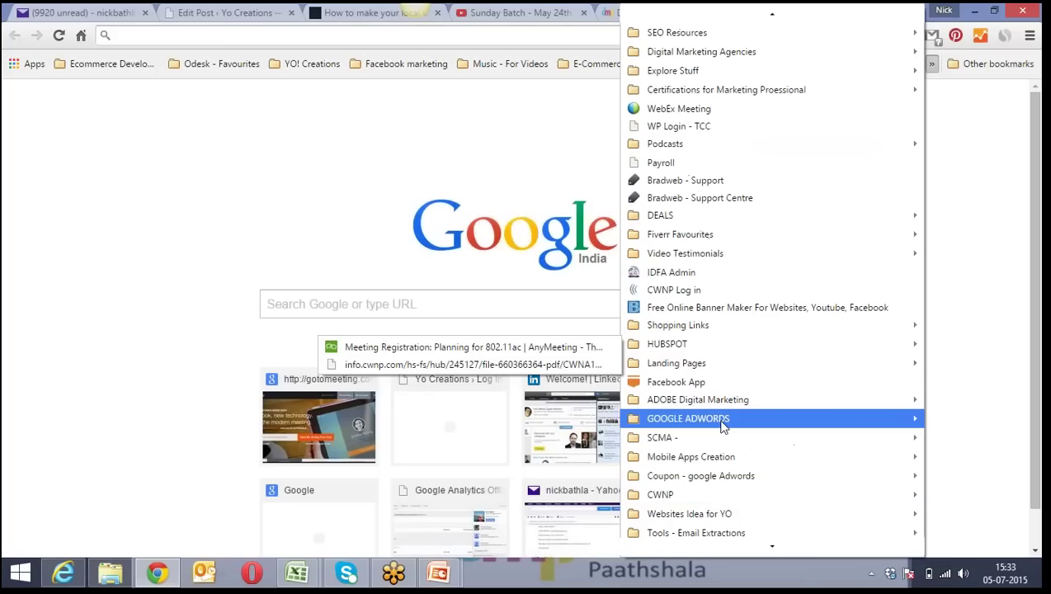
pyautogui.moveTo(723, 424)
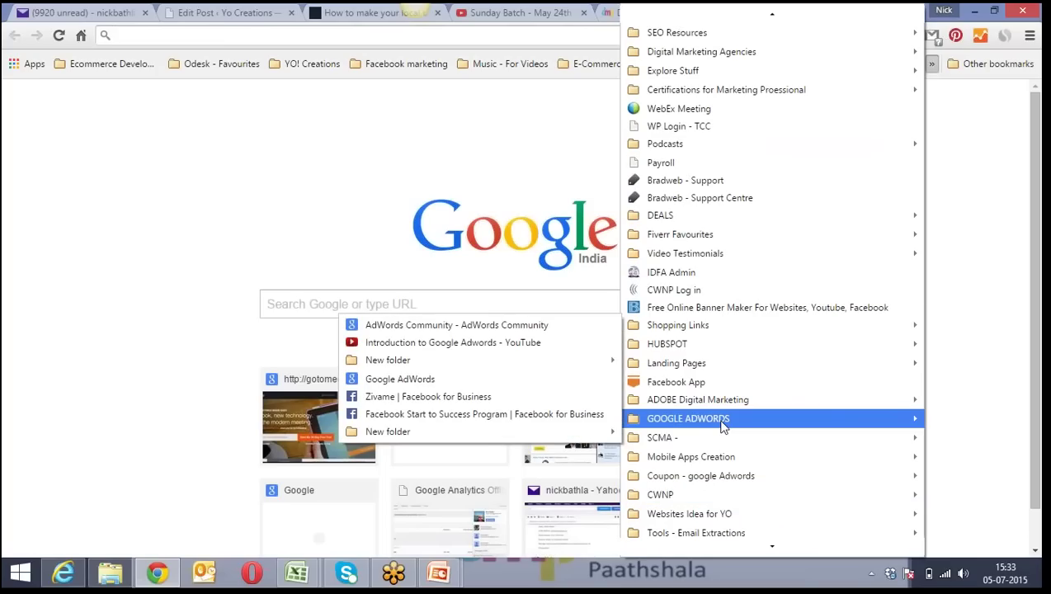
pyautogui.scroll(5, 723, 424)
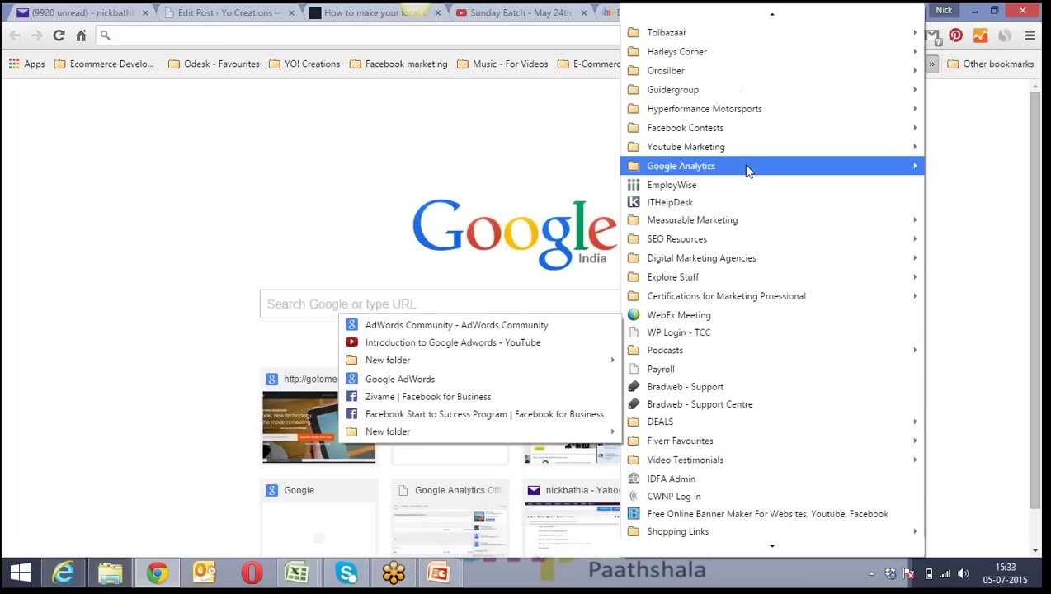
pyautogui.moveTo(748, 170)
pyautogui.scroll(6, 748, 170)
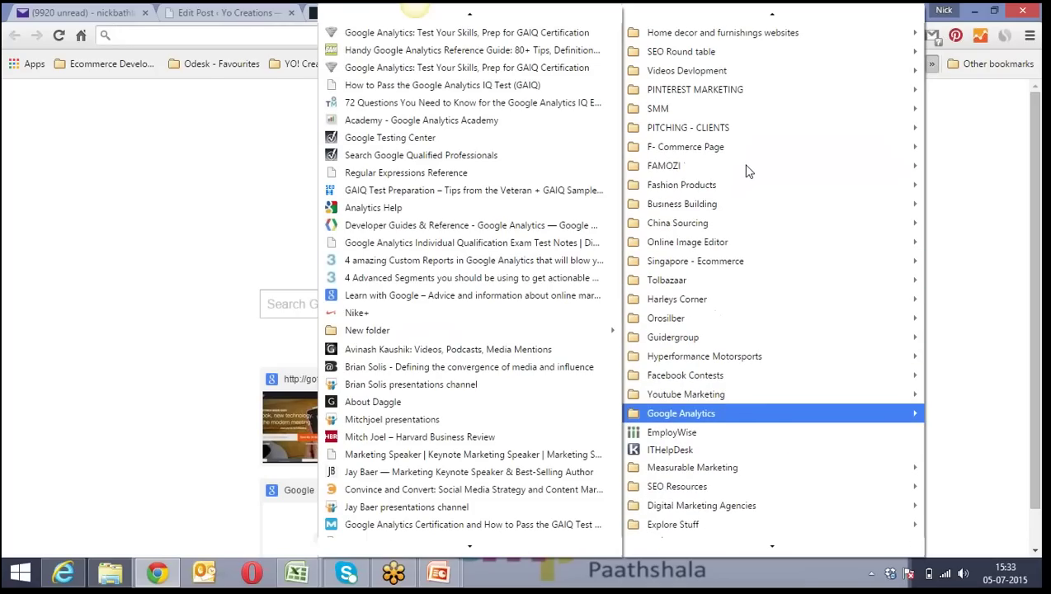
pyautogui.moveTo(724, 109)
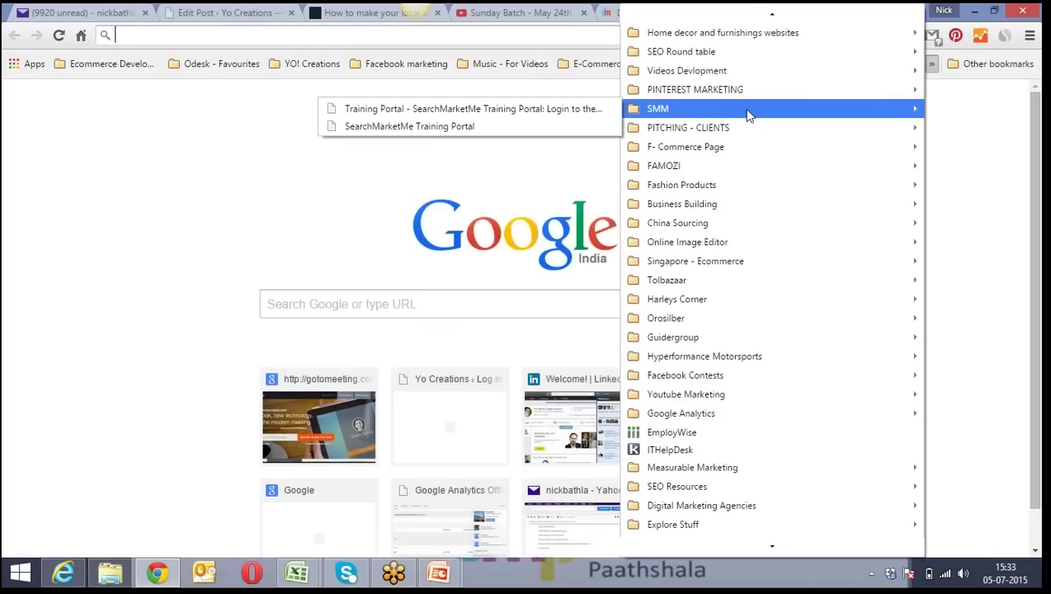
pyautogui.click(966, 146)
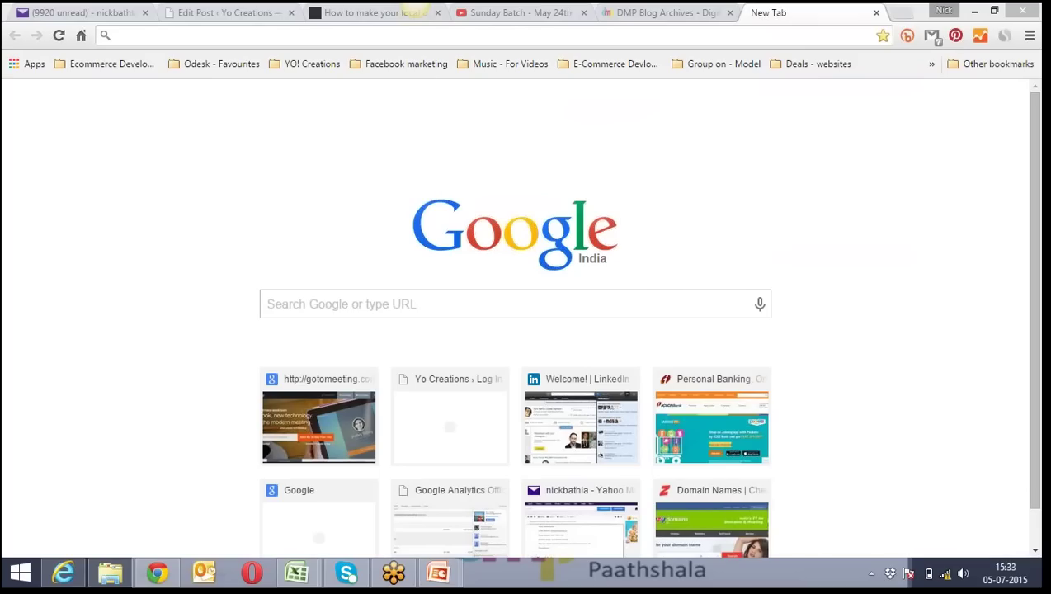
pyautogui.click(944, 576)
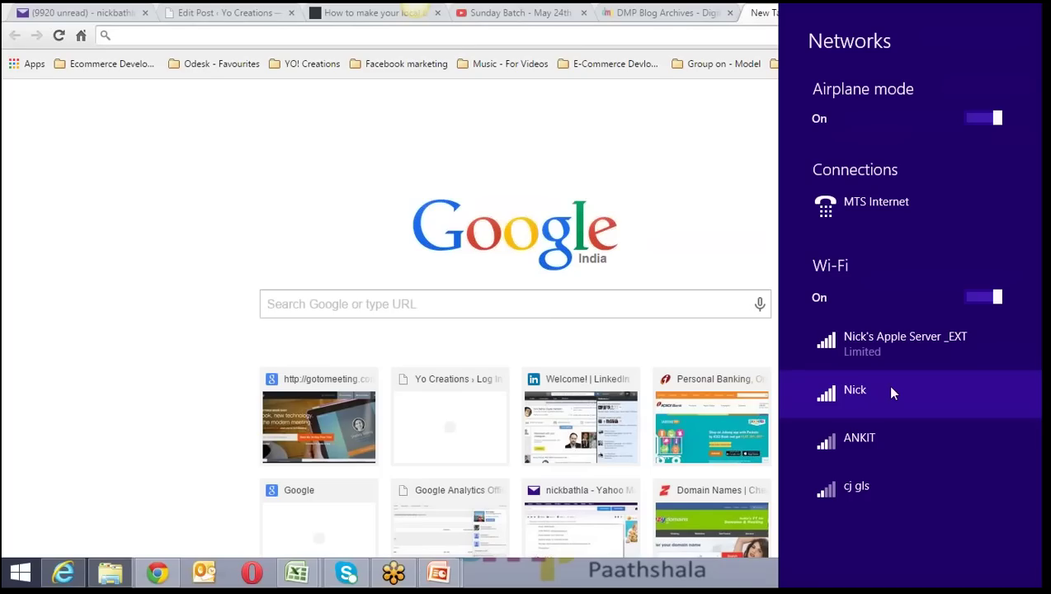
pyautogui.click(696, 187)
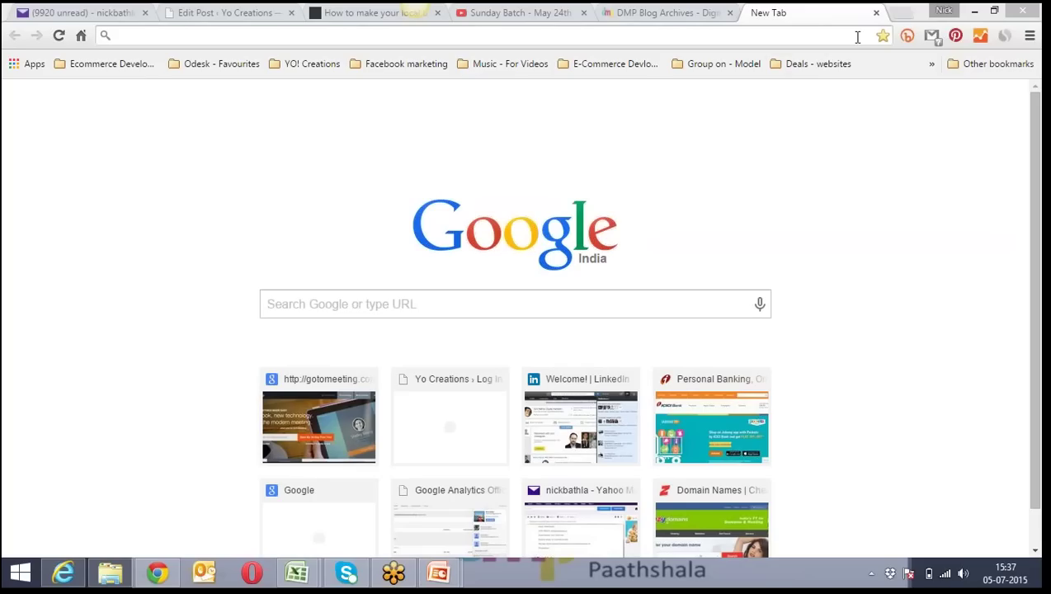
# Load delicious.com in the new tab to show the profile's 9 saved links
pyautogui.click(932, 63)
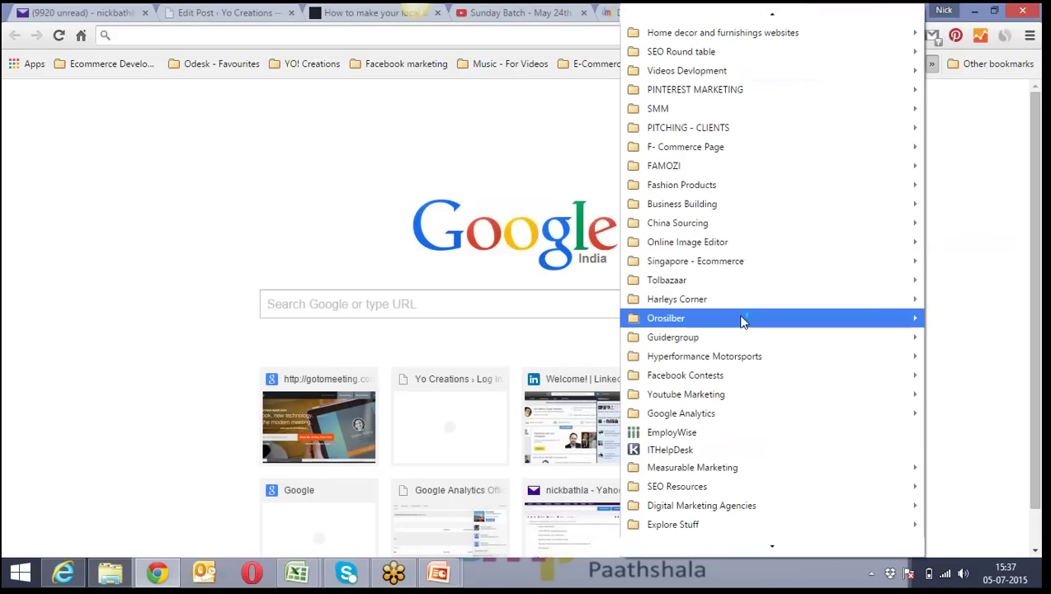
pyautogui.moveTo(734, 279)
pyautogui.click(527, 103)
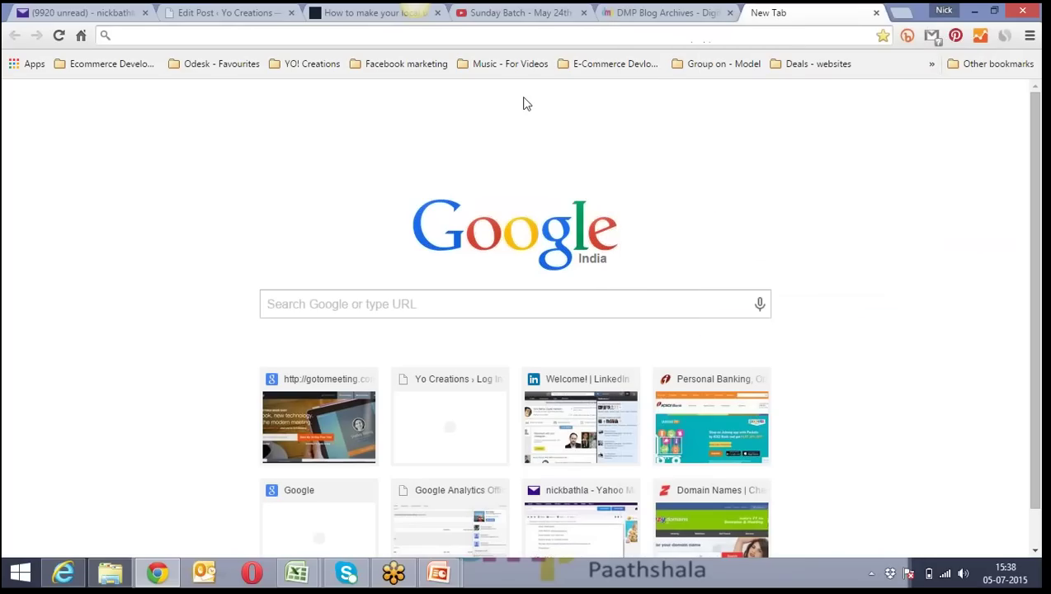
pyautogui.click(569, 35)
pyautogui.write('dreli')
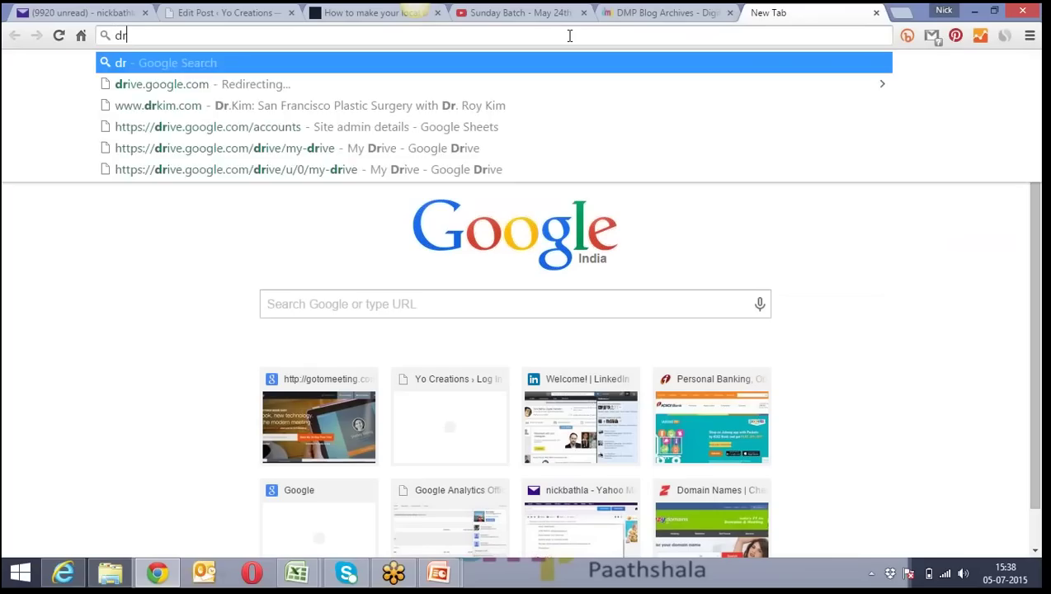
pyautogui.press('BackSpace')
pyautogui.press('BackSpace')
pyautogui.press('BackSpace')
pyautogui.press('BackSpace')
pyautogui.press('BackSpace')
pyautogui.write('elici')
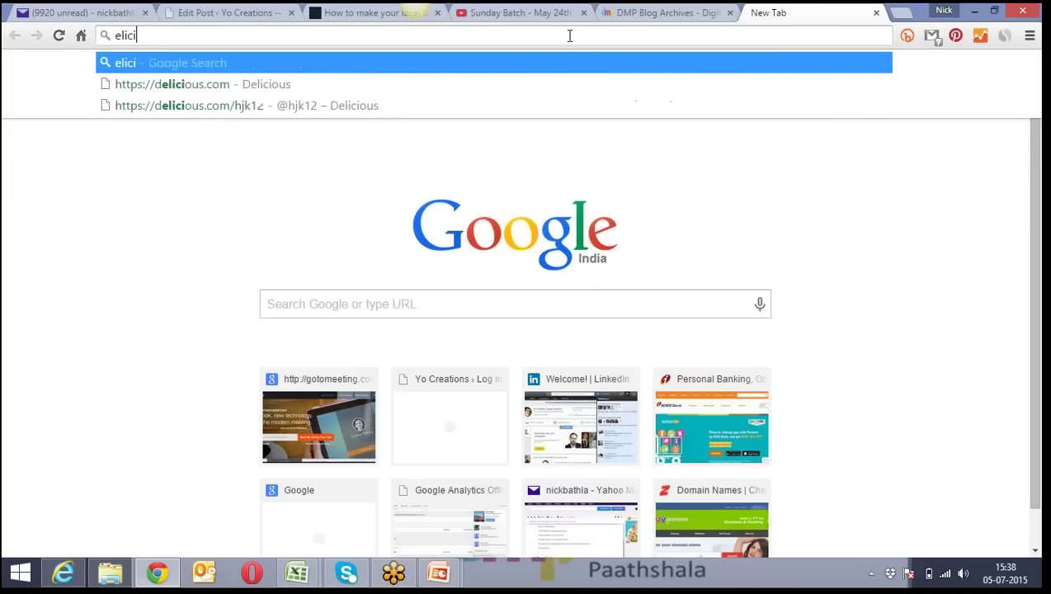
pyautogui.write('ous.com')
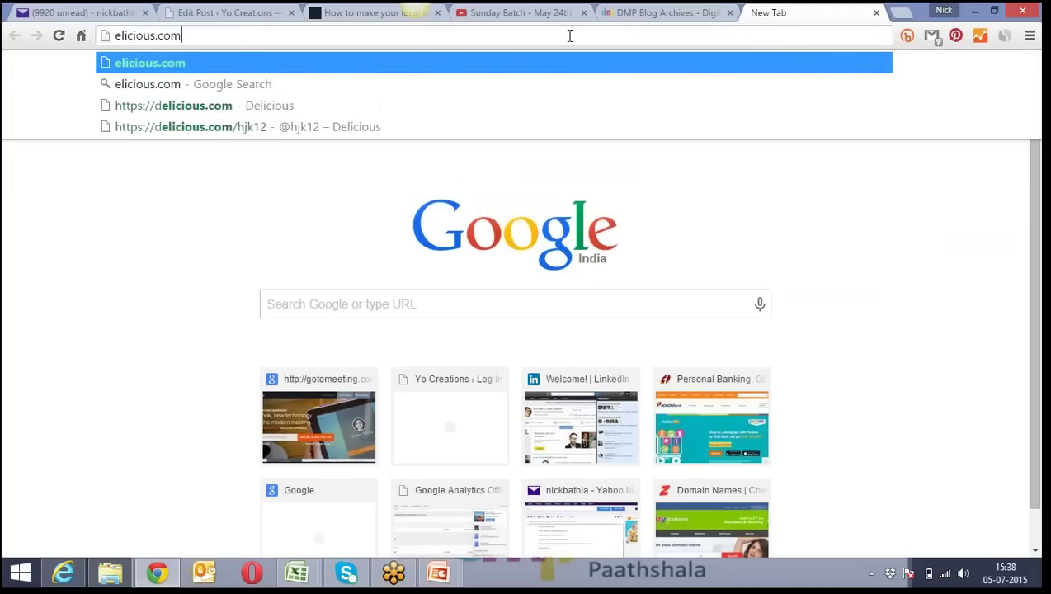
pyautogui.press('Return')
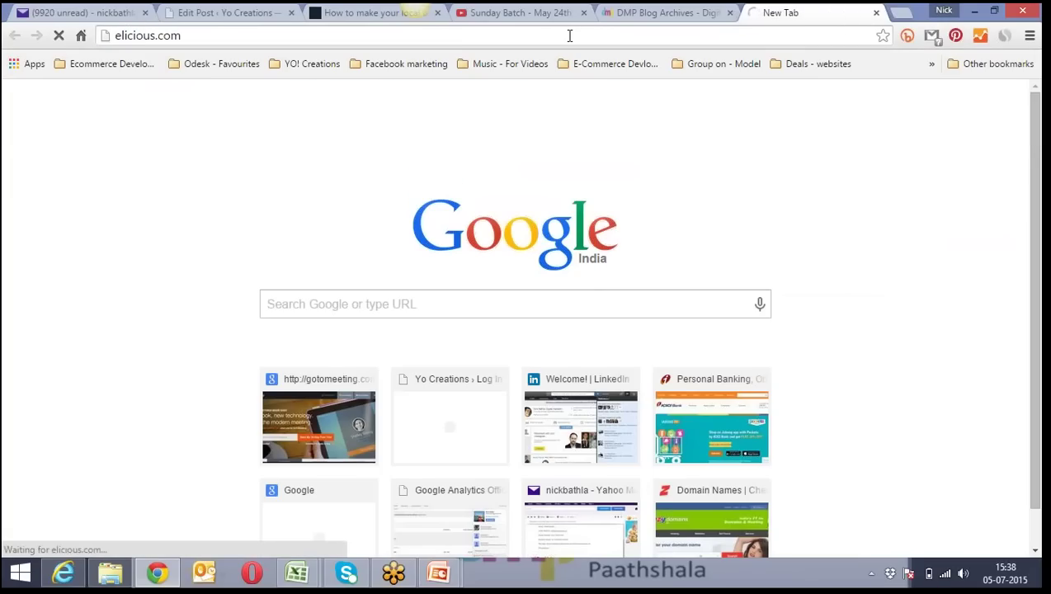
pyautogui.write('delicio')
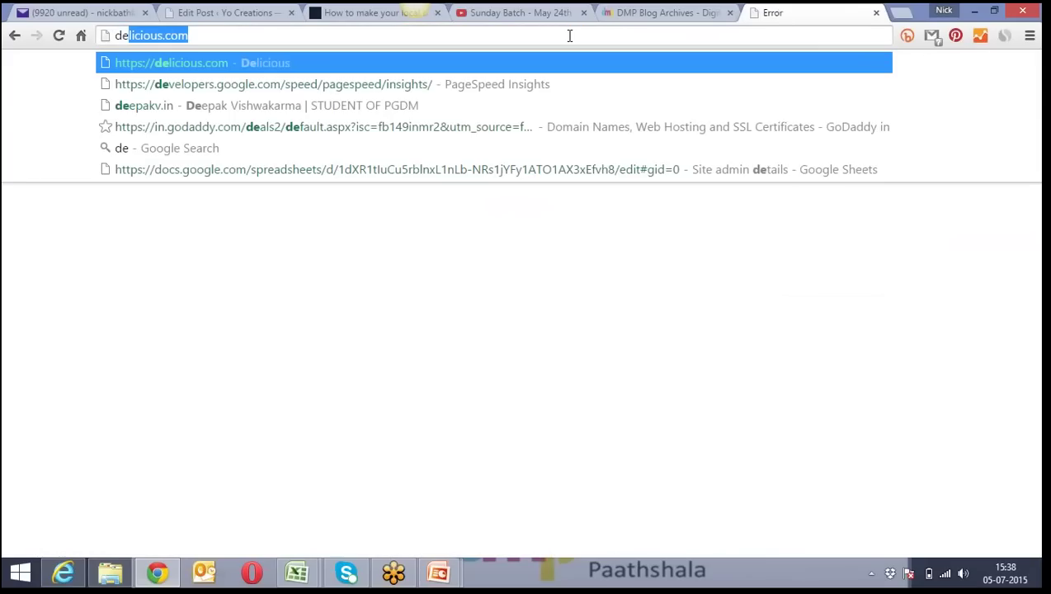
pyautogui.write('us')
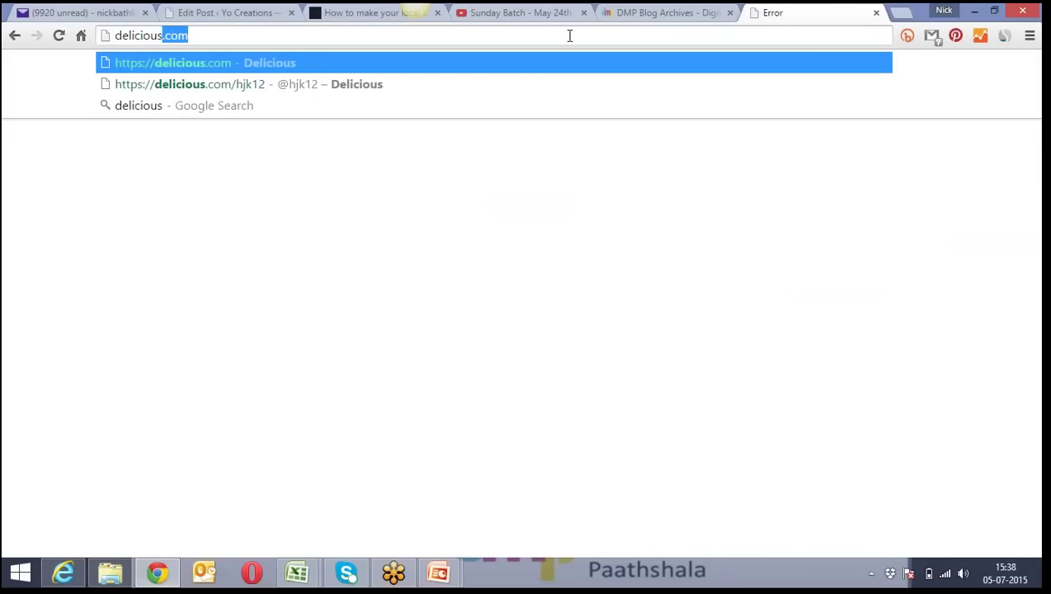
pyautogui.press('Return')
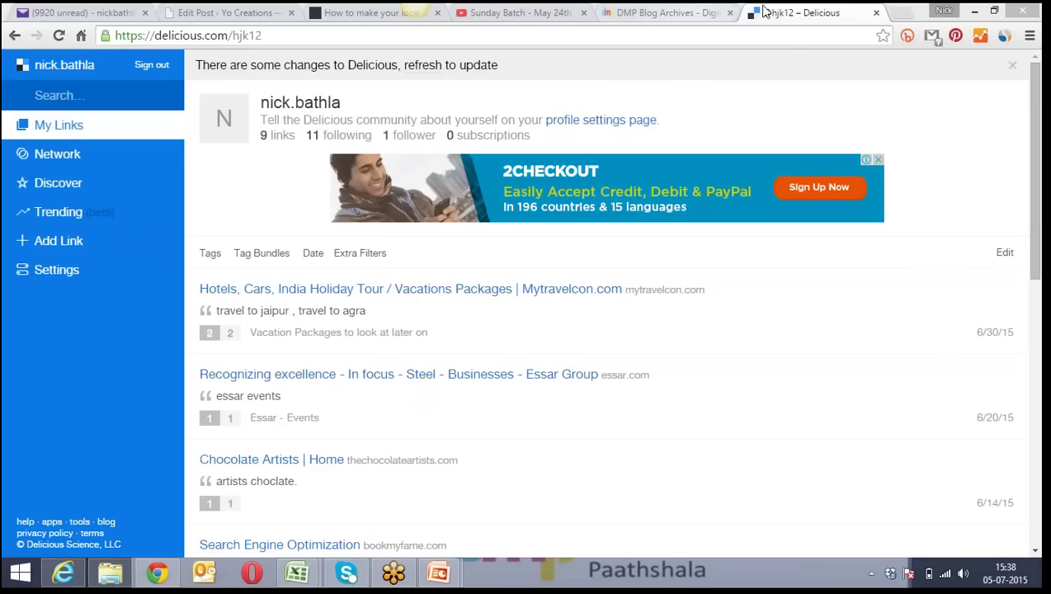
# Open another new tab and glance through the overflow bookmarks list, then close it
pyautogui.click(904, 13)
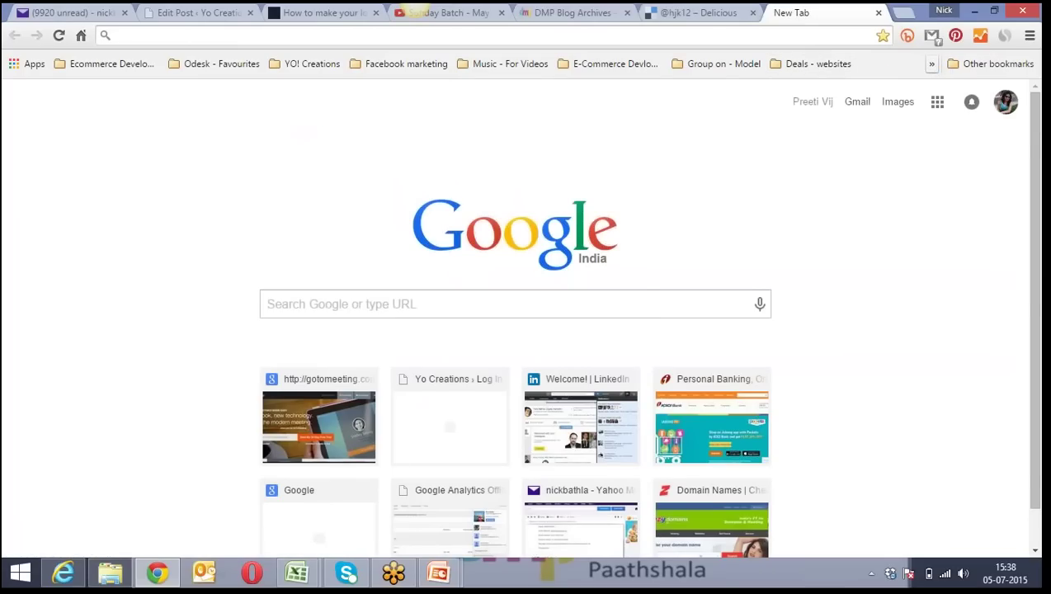
pyautogui.click(932, 68)
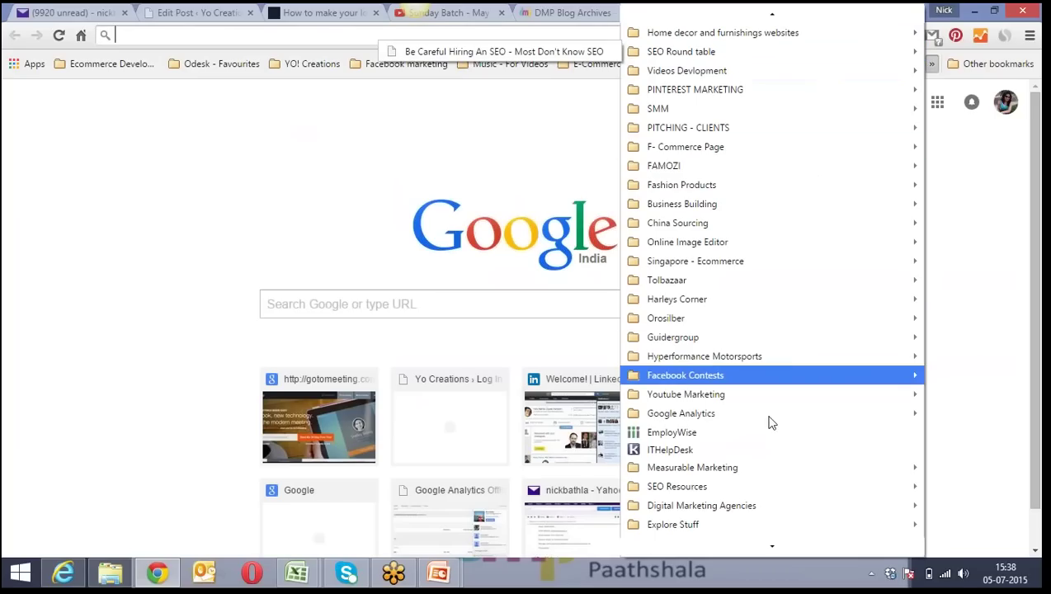
pyautogui.moveTo(685, 112)
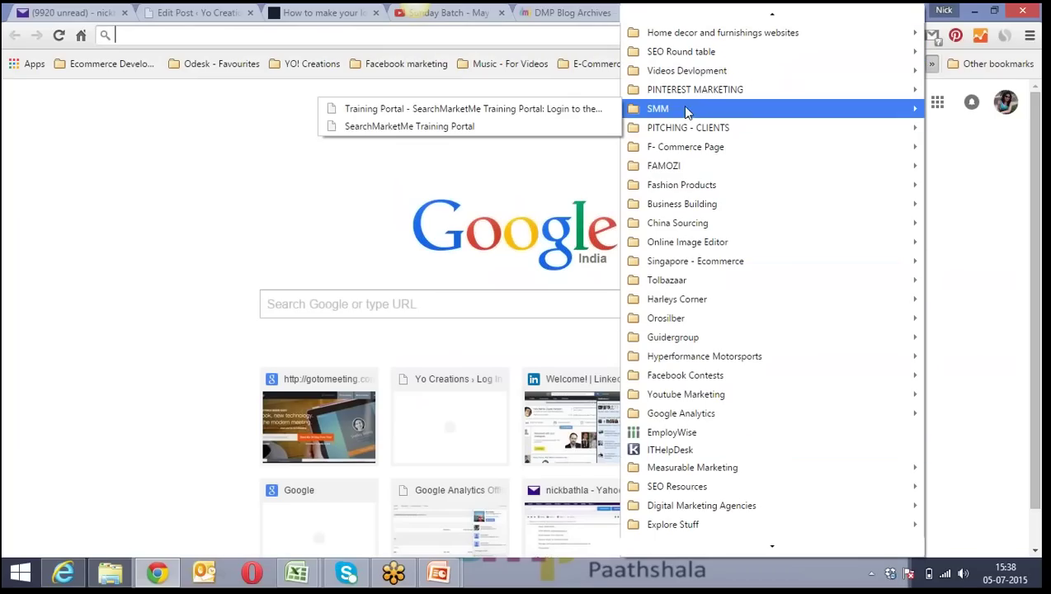
pyautogui.click(264, 104)
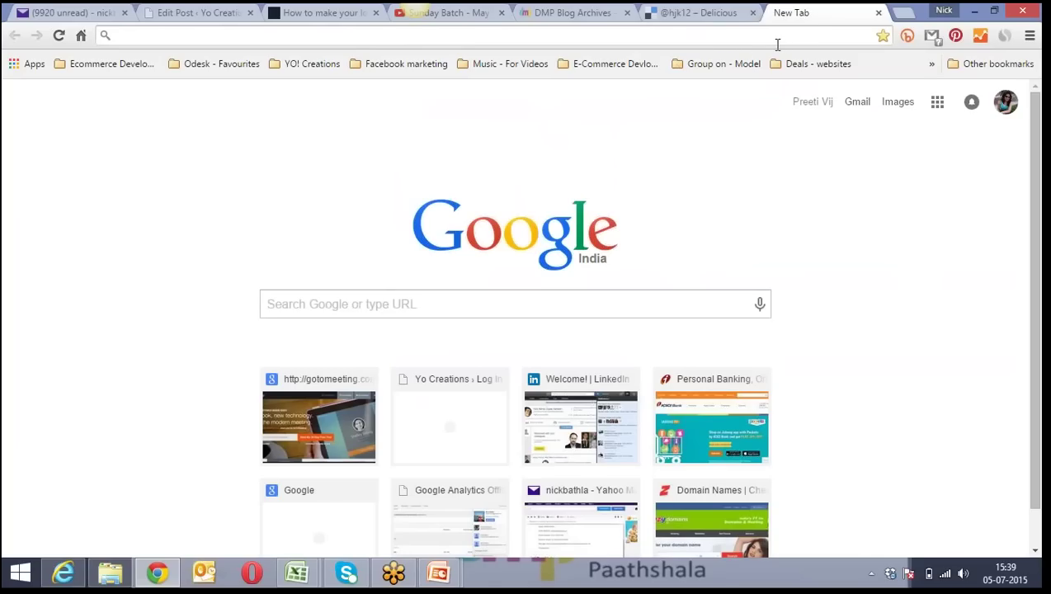
# Back on Delicious, copy the site part of its address and open the Add Link form
pyautogui.click(698, 13)
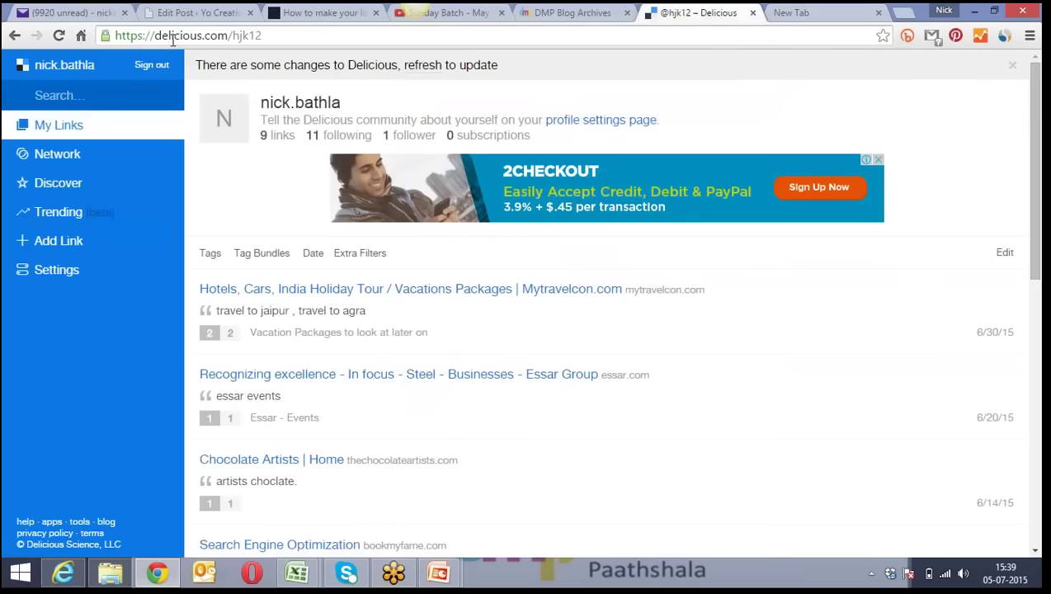
pyautogui.moveTo(227, 36); pyautogui.dragTo(118, 40)
pyautogui.rightClick(125, 37)
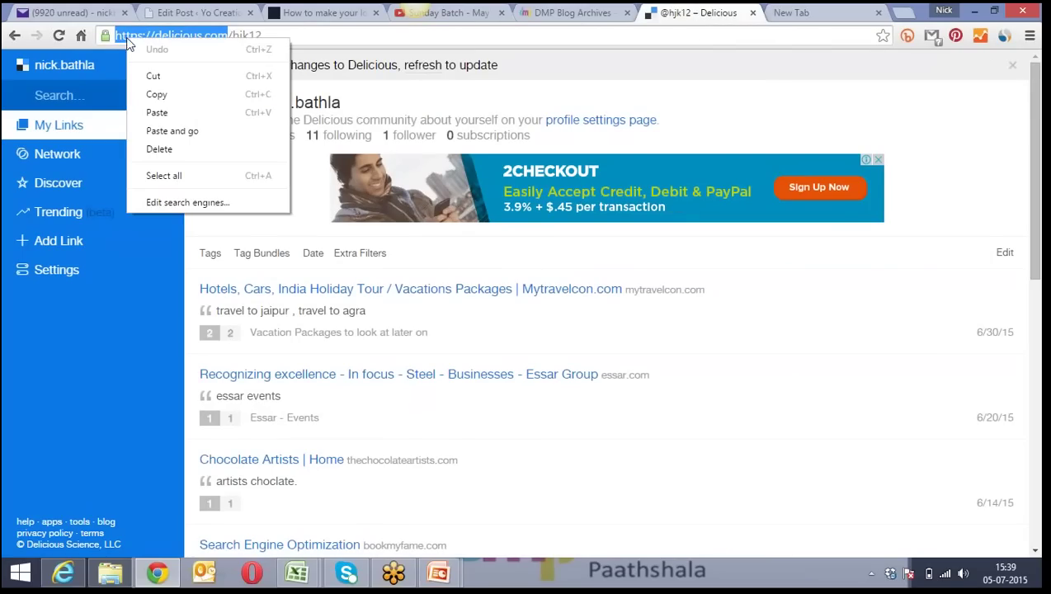
pyautogui.click(169, 96)
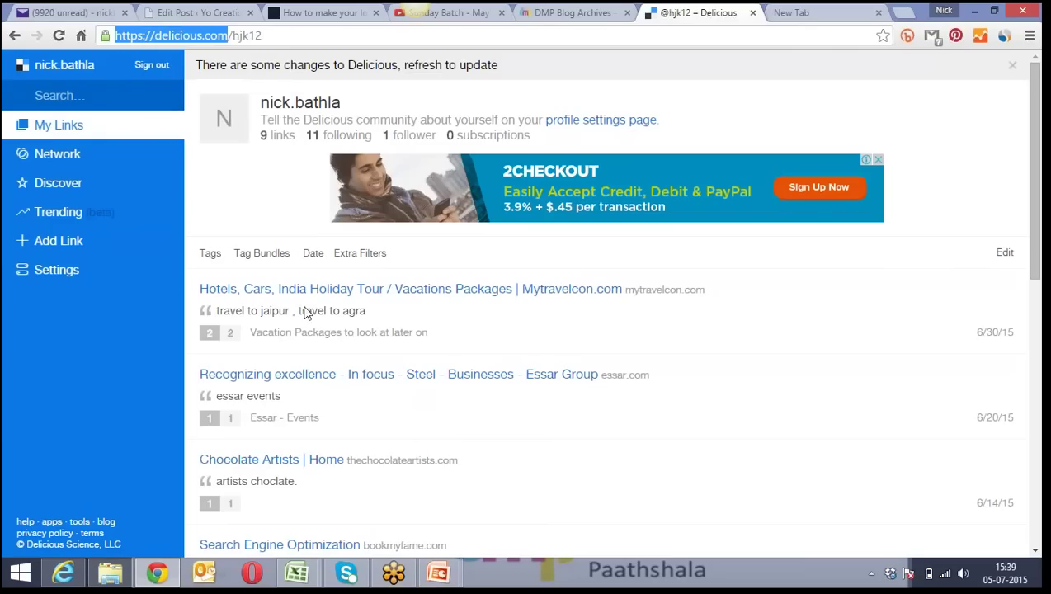
pyautogui.click(389, 386)
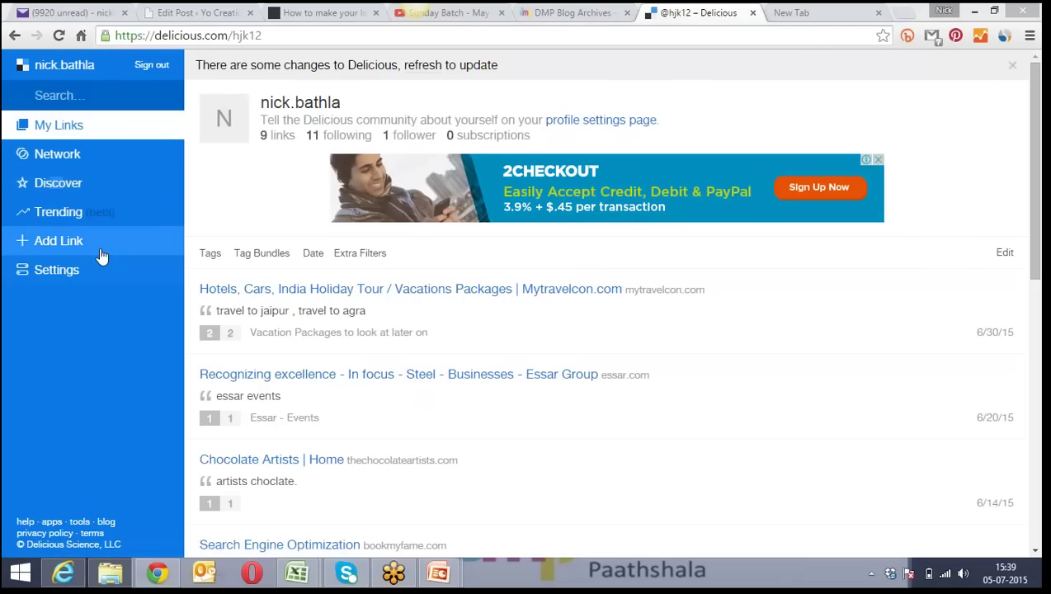
pyautogui.click(59, 241)
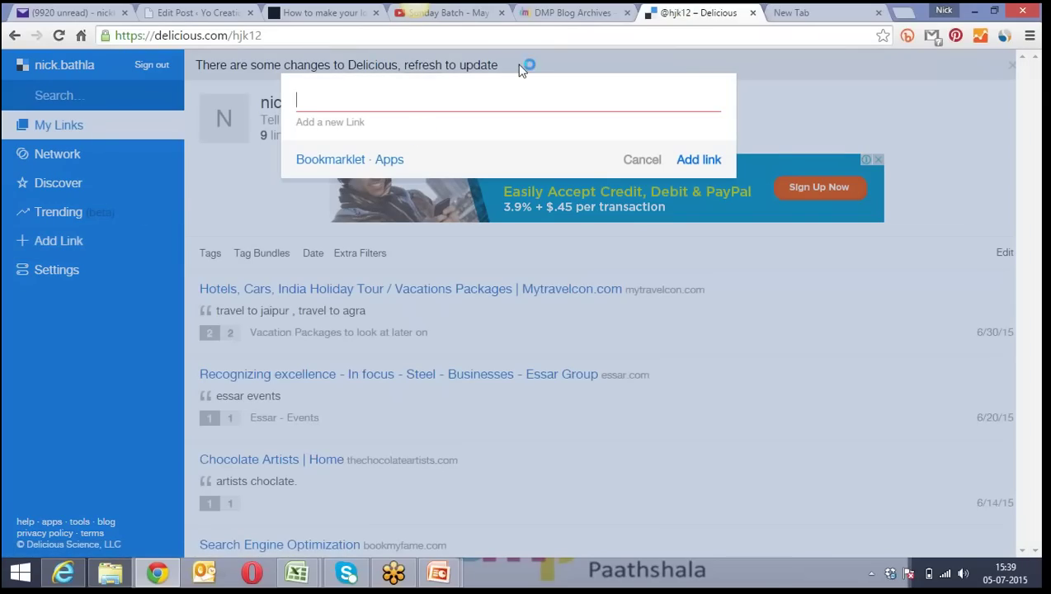
# Copy the DMP Blog Archives URL, paste it into Delicious's Add Link field and submit it
pyautogui.click(571, 13)
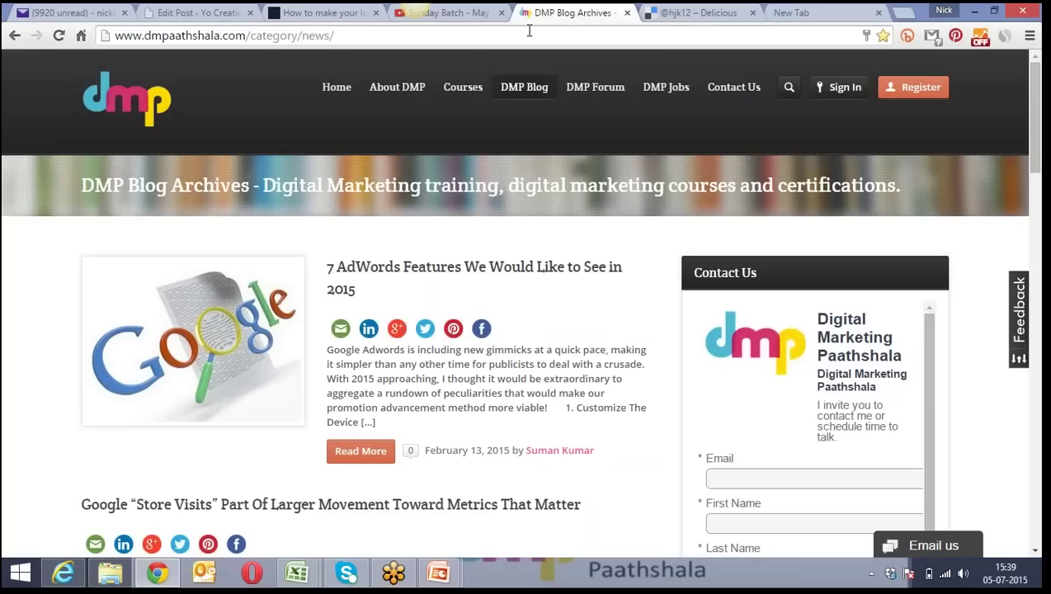
pyautogui.click(531, 28)
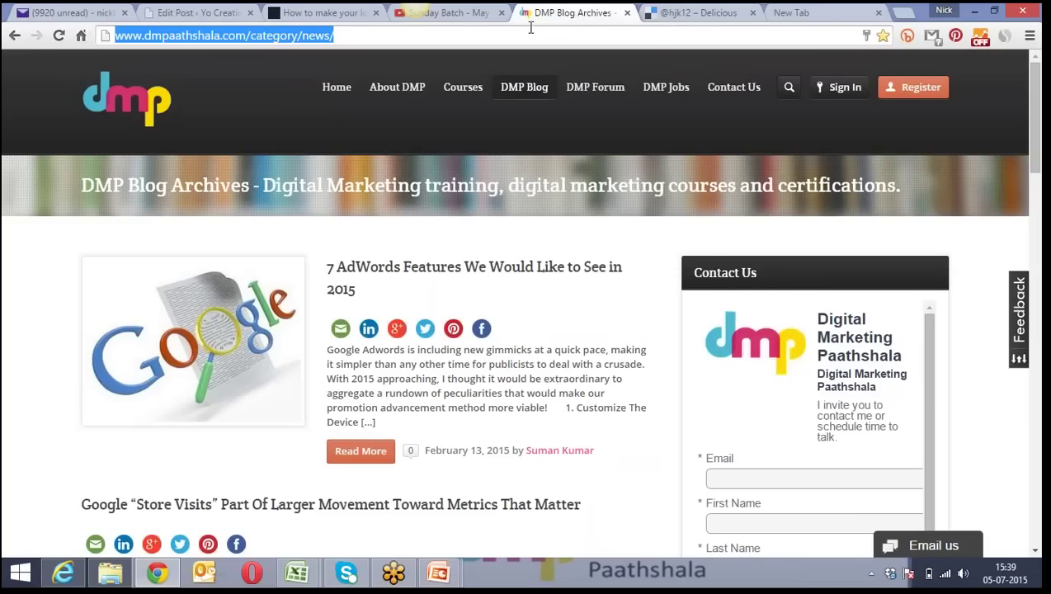
pyautogui.click(660, 14)
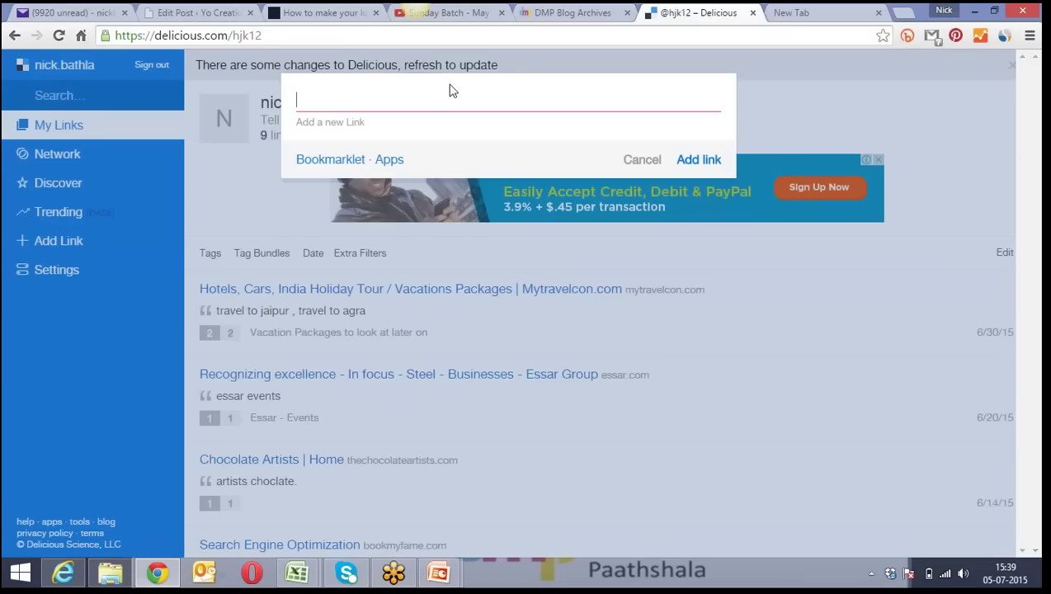
pyautogui.hotkey('ctrl', 'v')
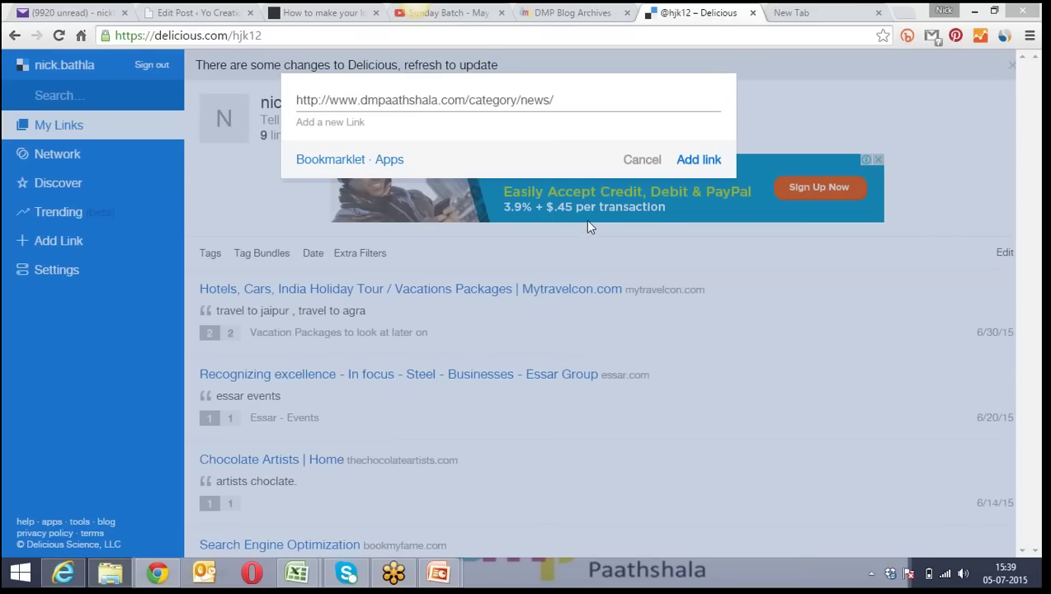
pyautogui.click(699, 159)
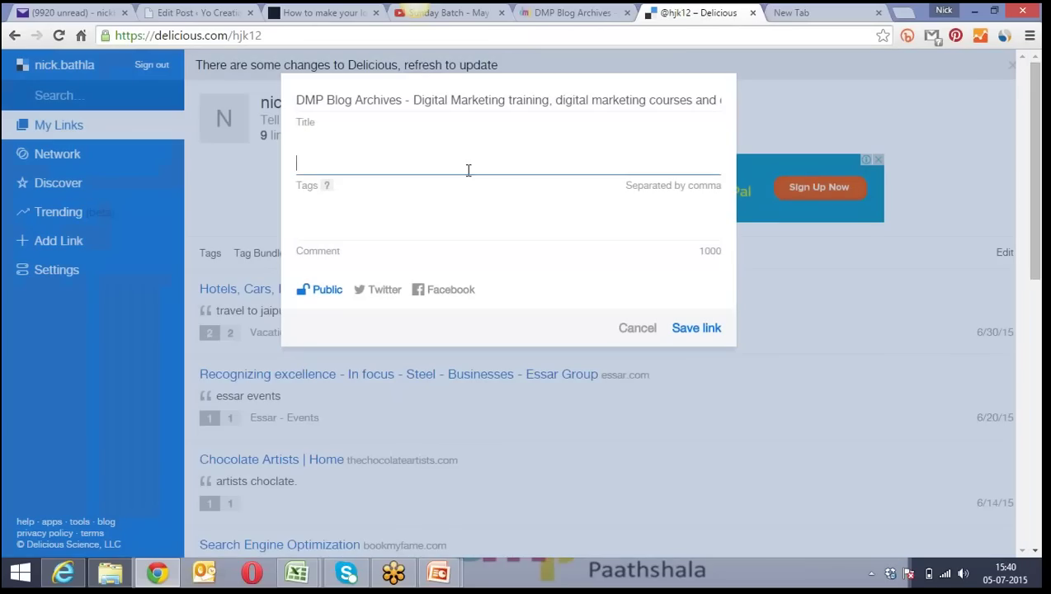
# Enter tag 'Digital Marketing Blog' and comment 'Digital Marketing Training', then save the DMP link
pyautogui.click(633, 227)
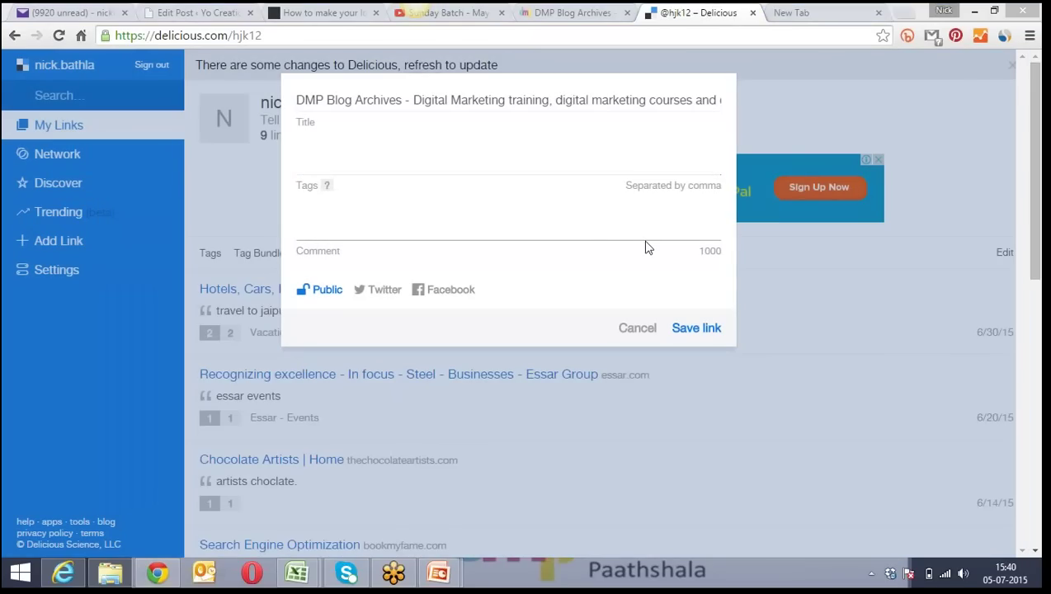
pyautogui.click(446, 157)
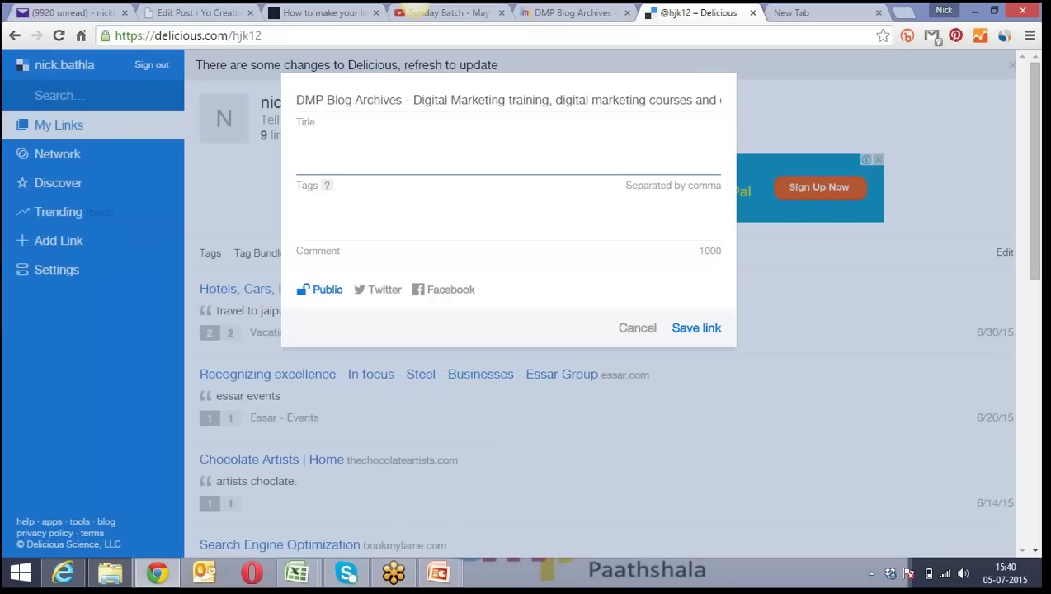
pyautogui.click(385, 227)
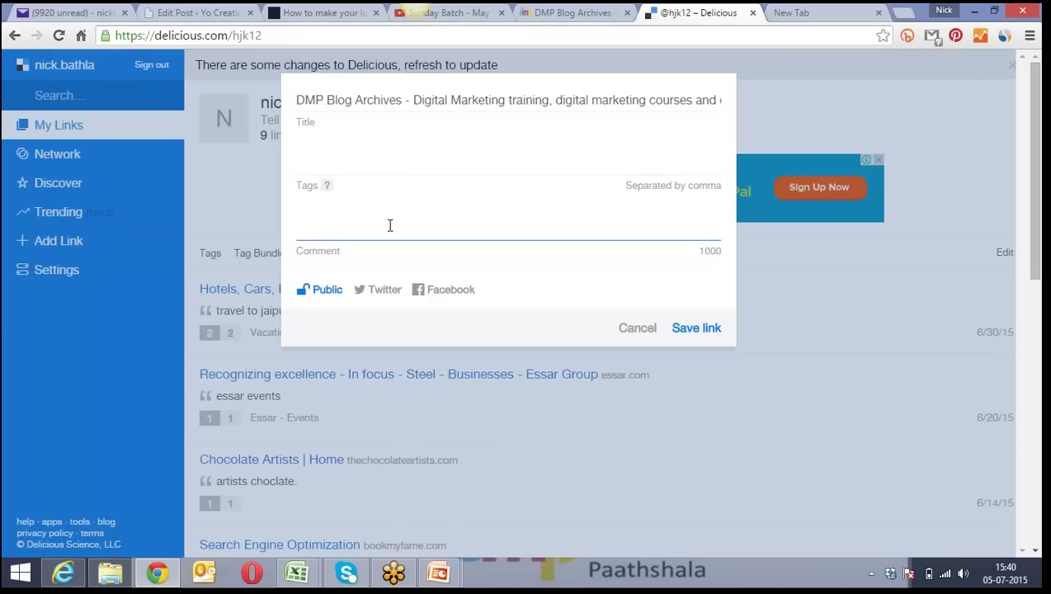
pyautogui.click(410, 164)
pyautogui.write('D')
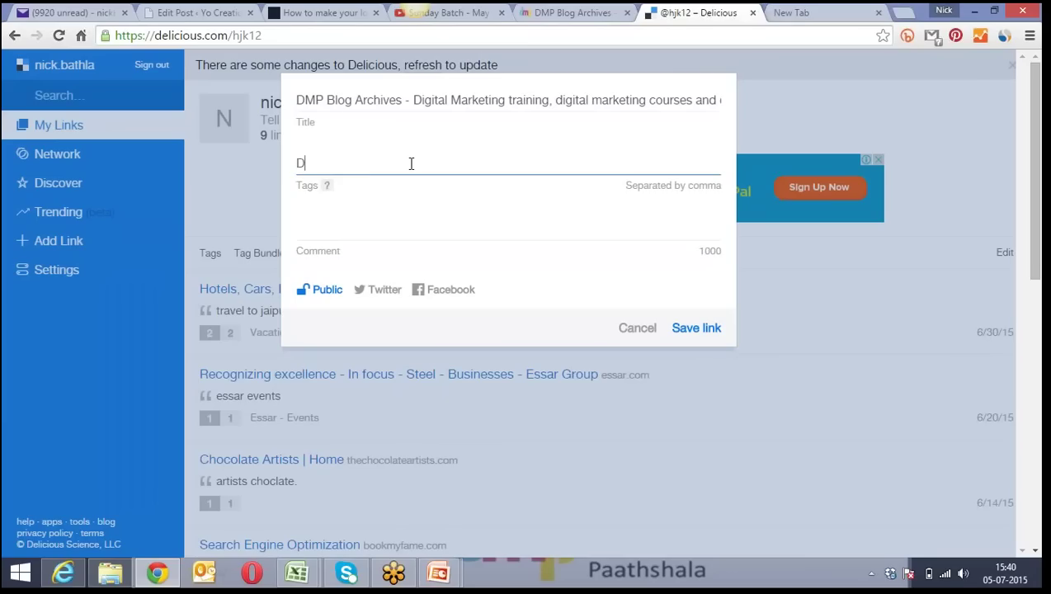
pyautogui.write('igital Me')
pyautogui.press('BackSpace')
pyautogui.press('BackSpace')
pyautogui.write('Marketing')
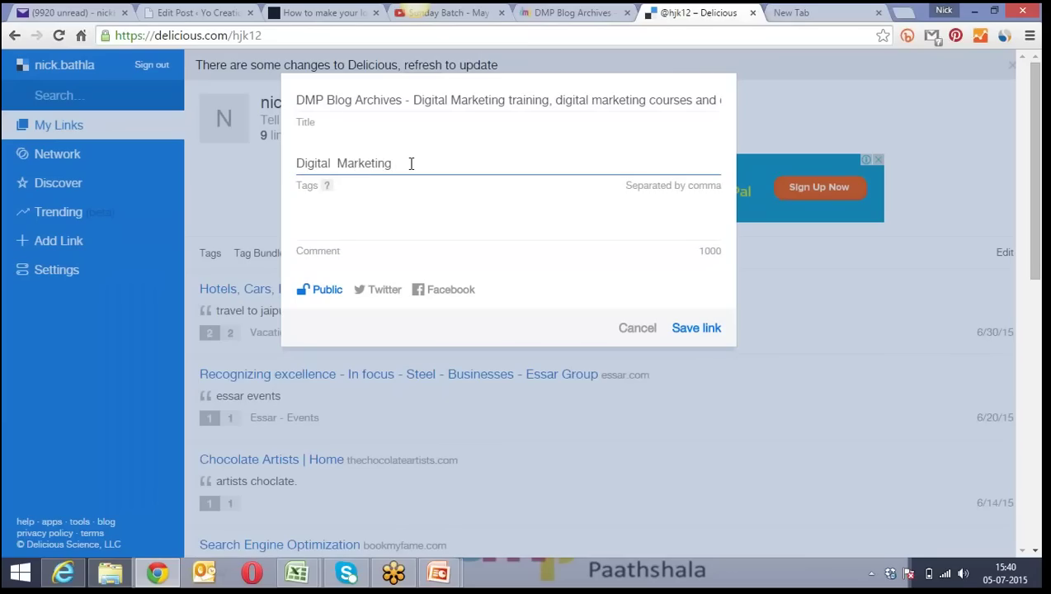
pyautogui.write(' Blog')
pyautogui.press('Tab')
pyautogui.write('D')
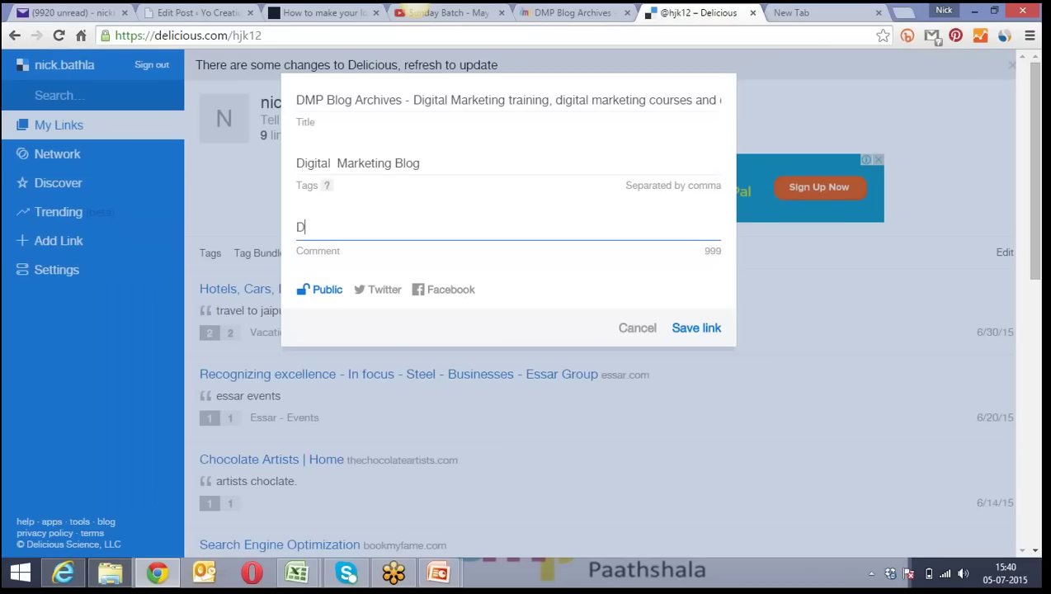
pyautogui.write('igital Marketi')
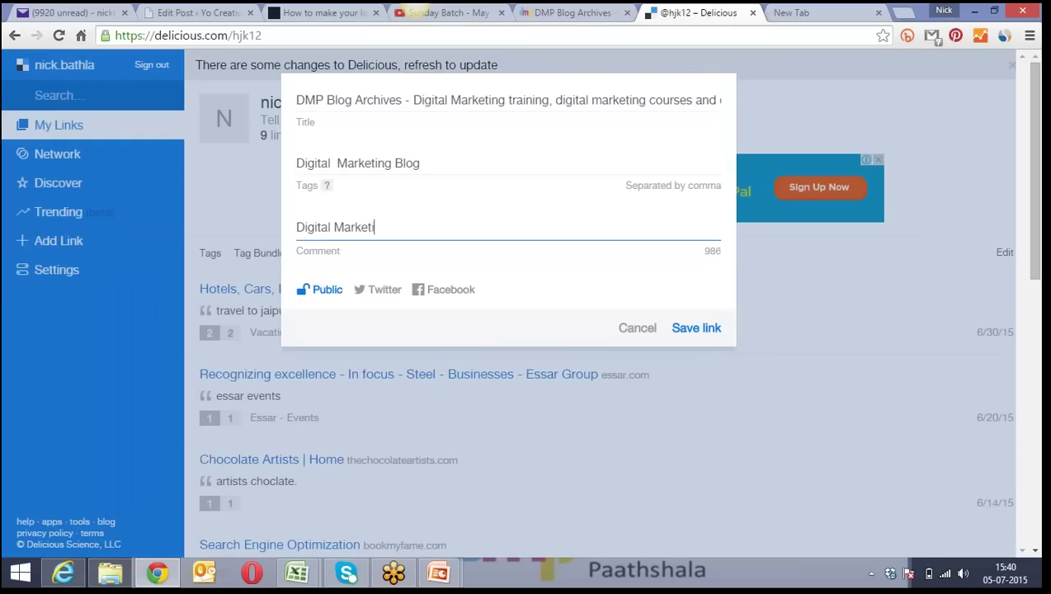
pyautogui.write('ng Training')
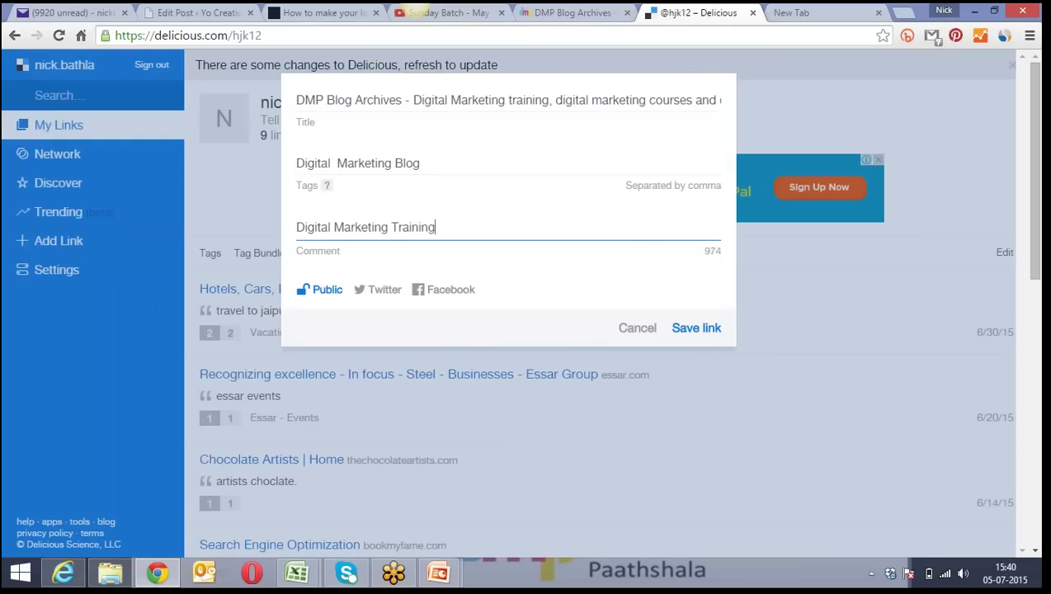
pyautogui.click(676, 264)
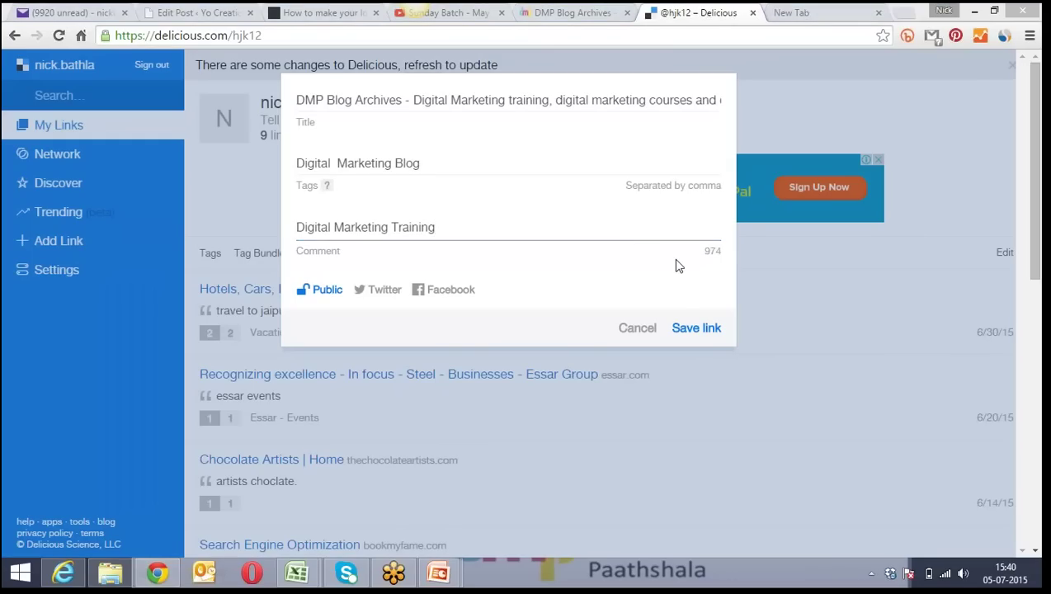
pyautogui.click(681, 328)
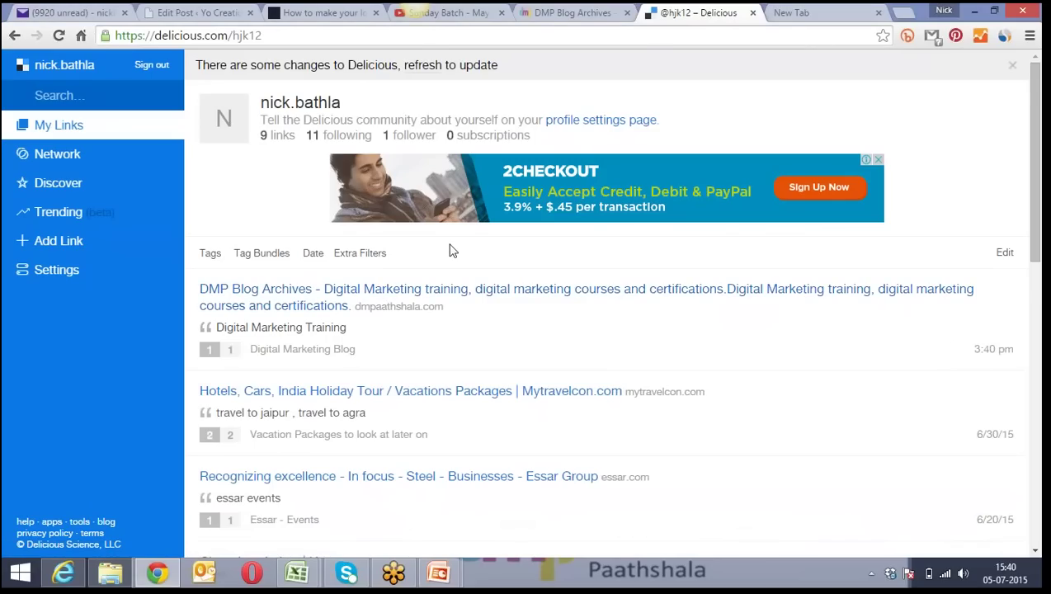
pyautogui.scroll(-1, 450, 251)
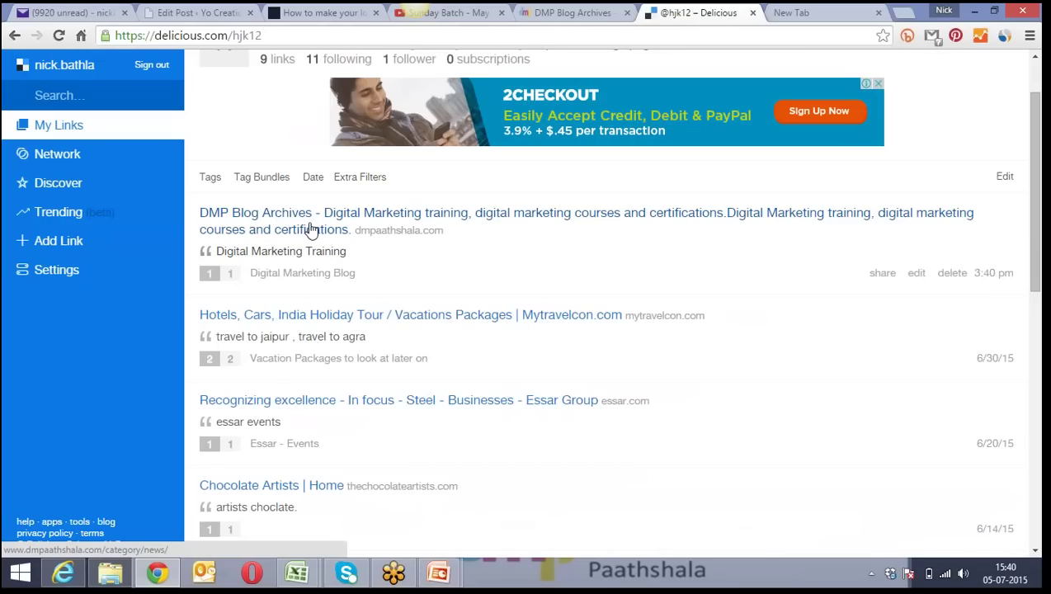
pyautogui.click(948, 274)
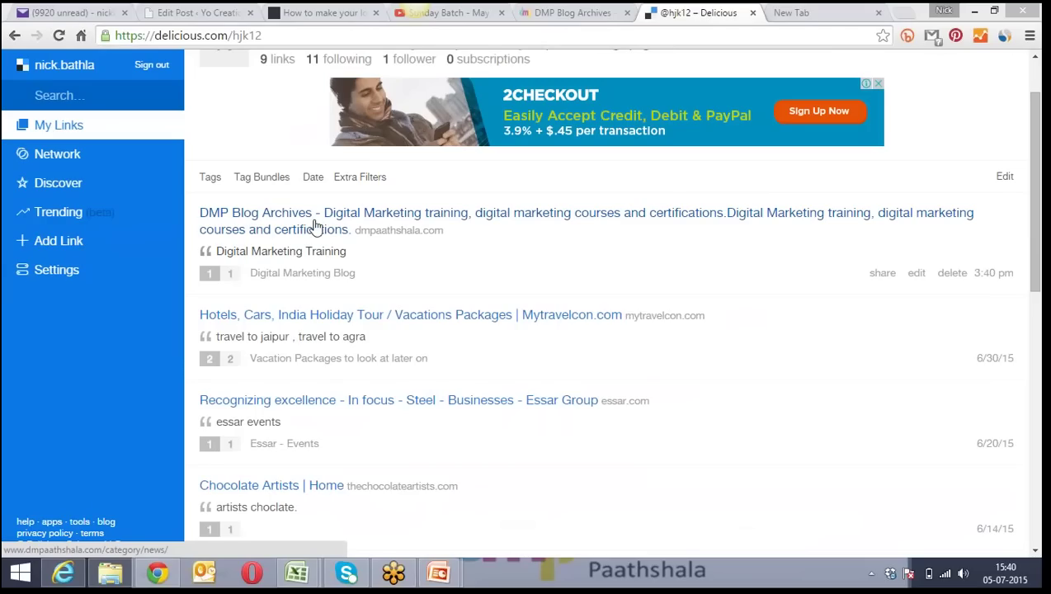
pyautogui.click(1004, 179)
pyautogui.scroll(-1, 919, 179)
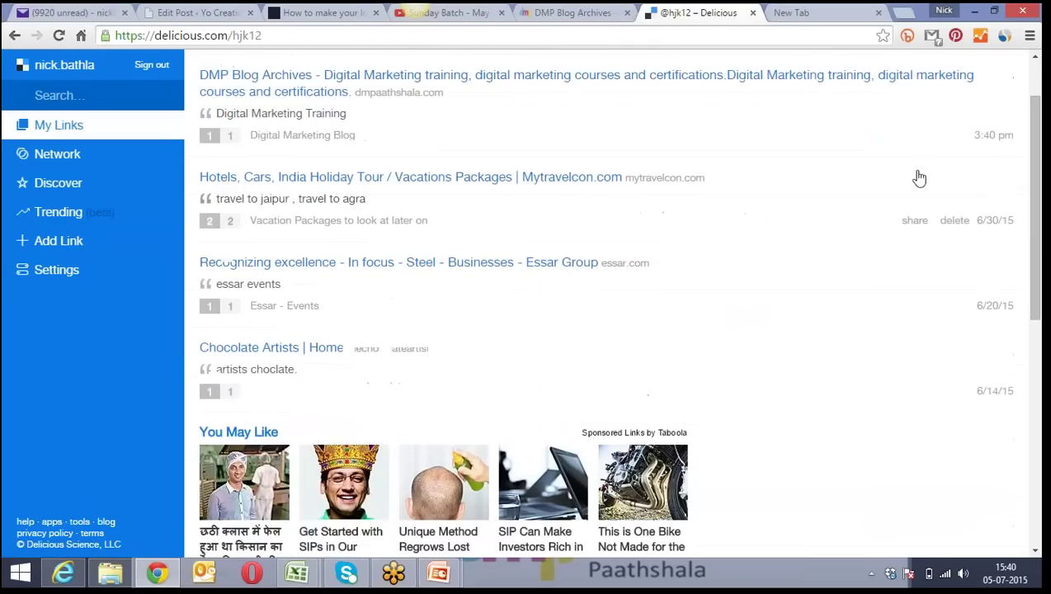
pyautogui.scroll(1, 535, 218)
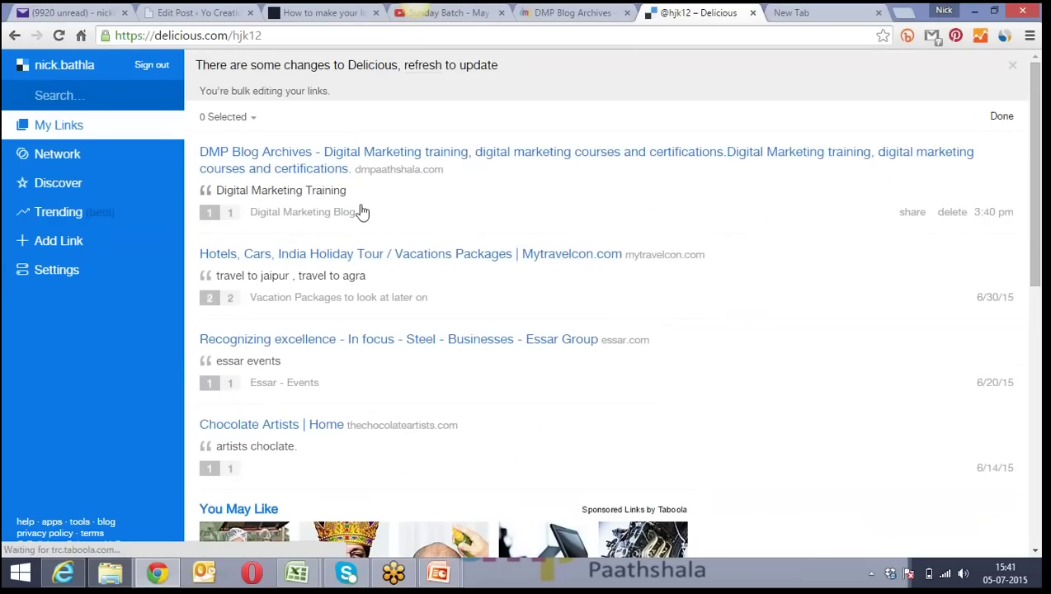
# Open the DMP link in a new tab, delete it from Delicious, then switch to the new-tab page
pyautogui.click(329, 153)
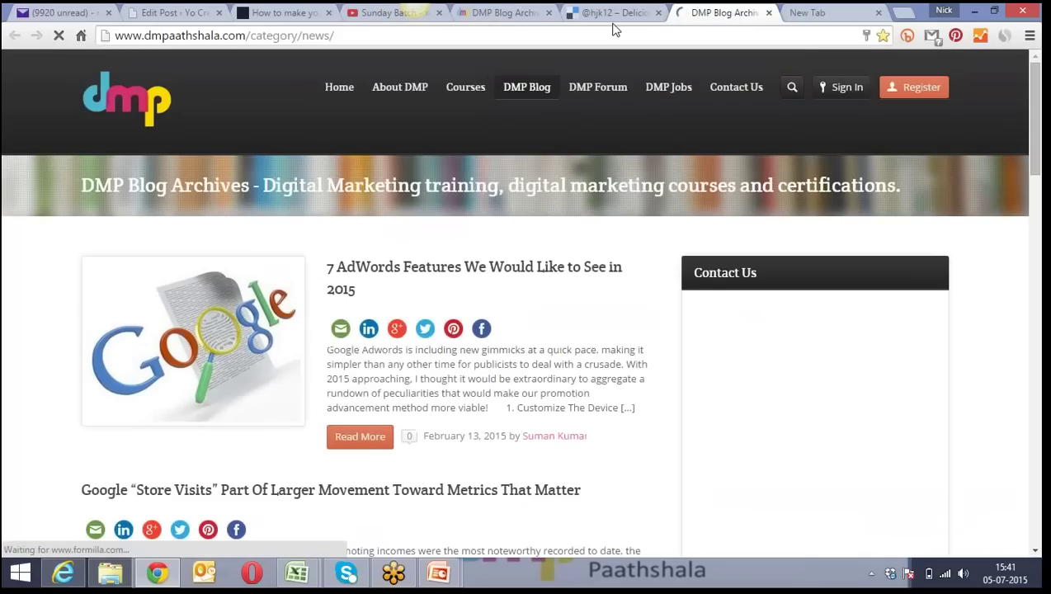
pyautogui.click(612, 12)
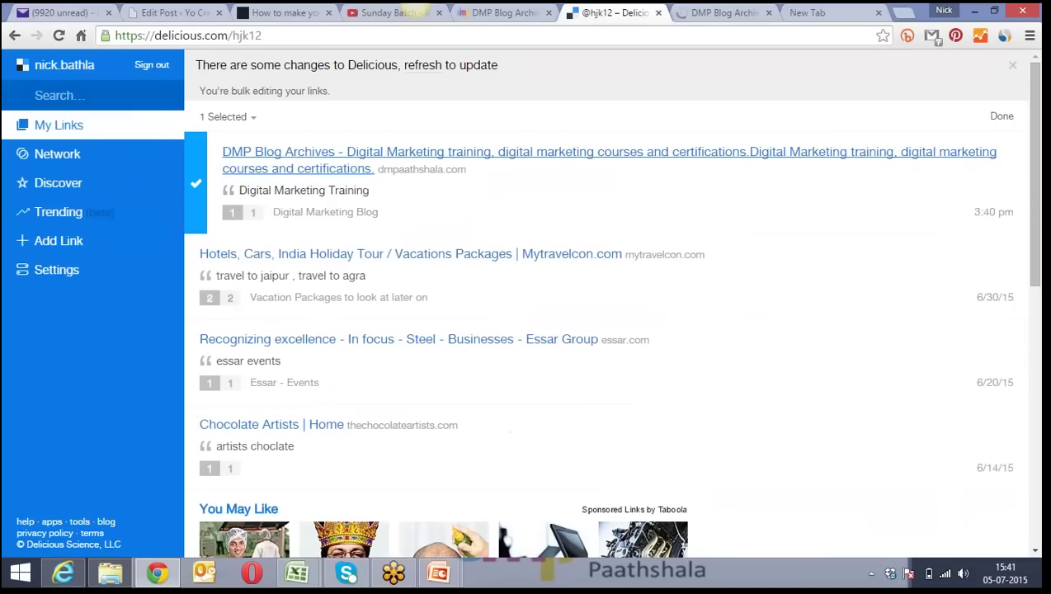
pyautogui.moveTo(281, 206)
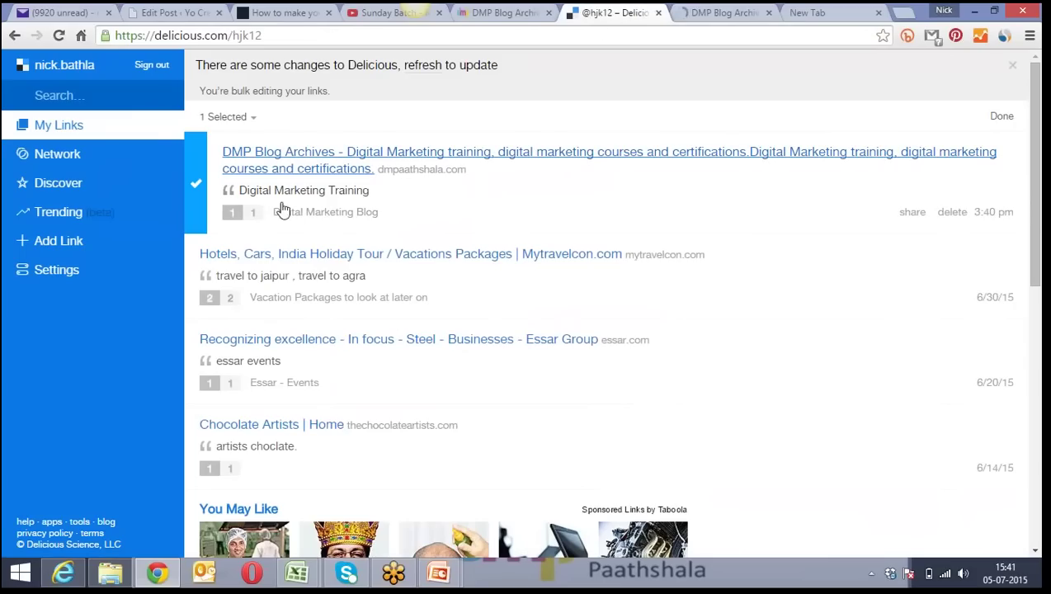
pyautogui.click(951, 212)
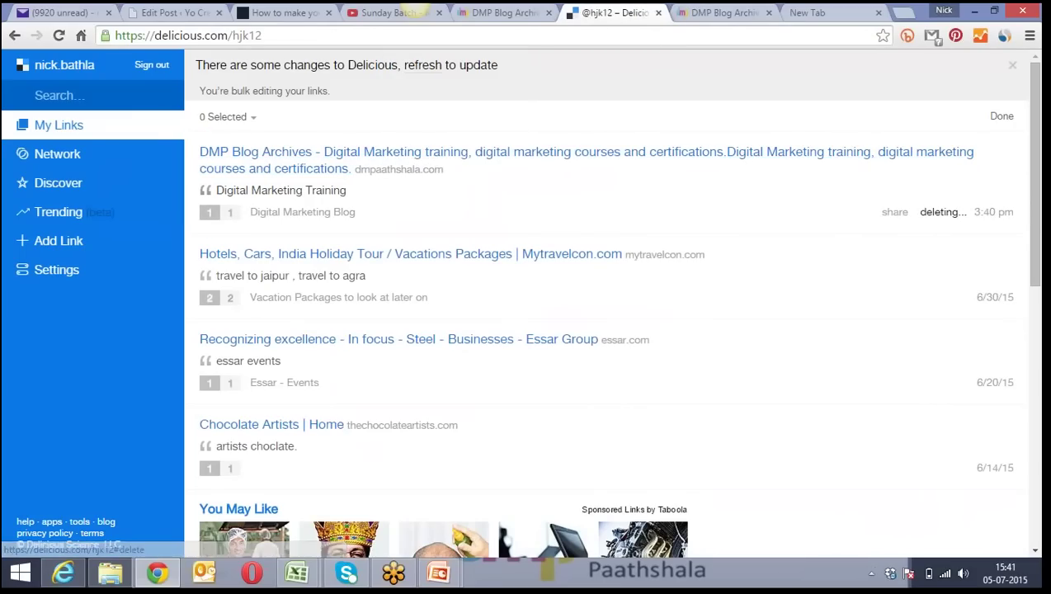
pyautogui.click(698, 17)
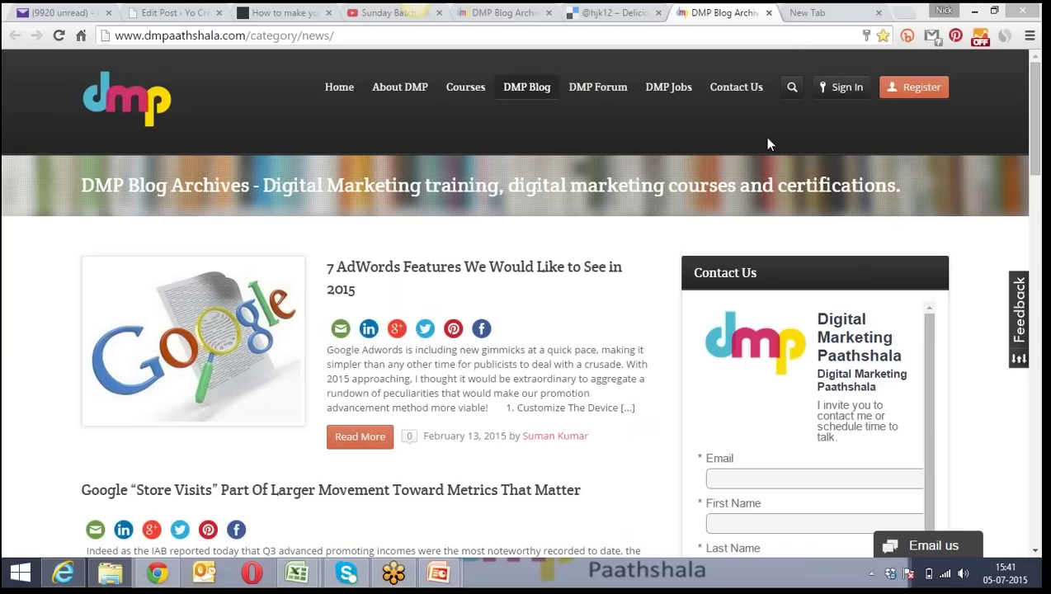
pyautogui.click(794, 16)
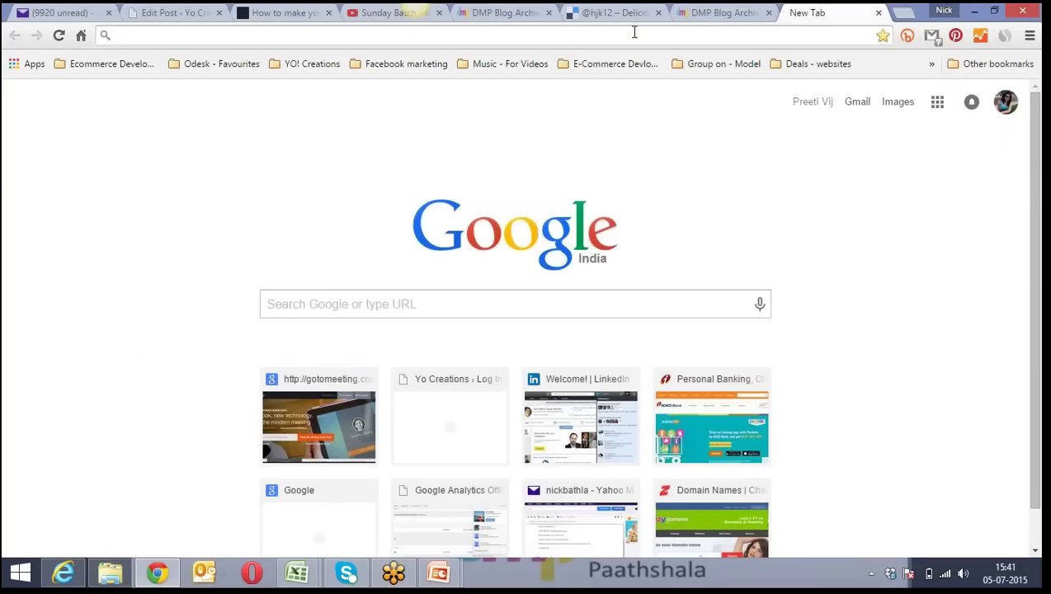
# Google 'list of social bookmarking sites 2015' and open the BloggersIdeas 250+ Best Free High PR article
pyautogui.write('list of ')
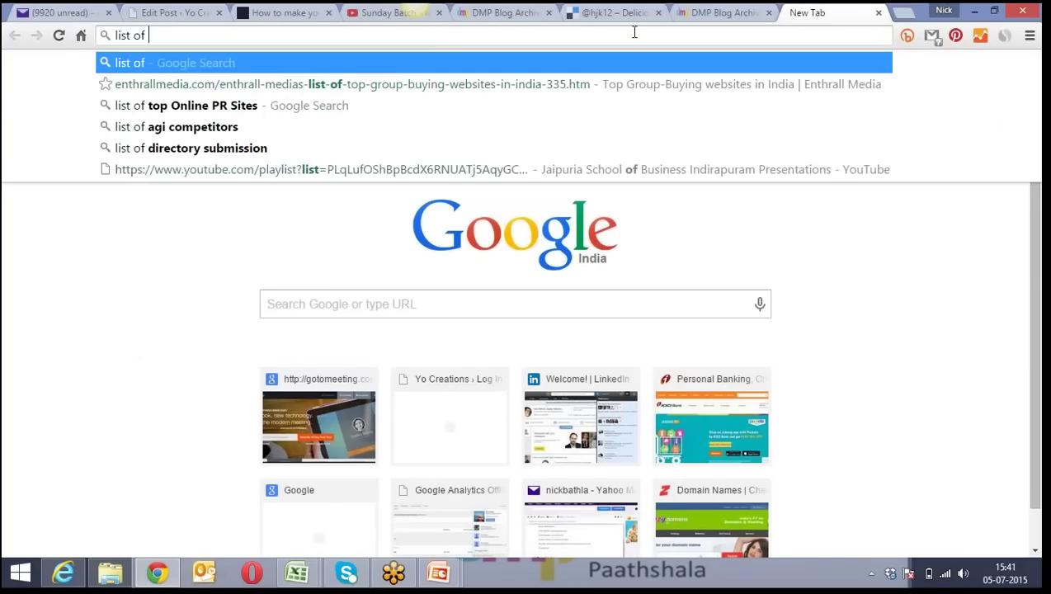
pyautogui.write('social boo')
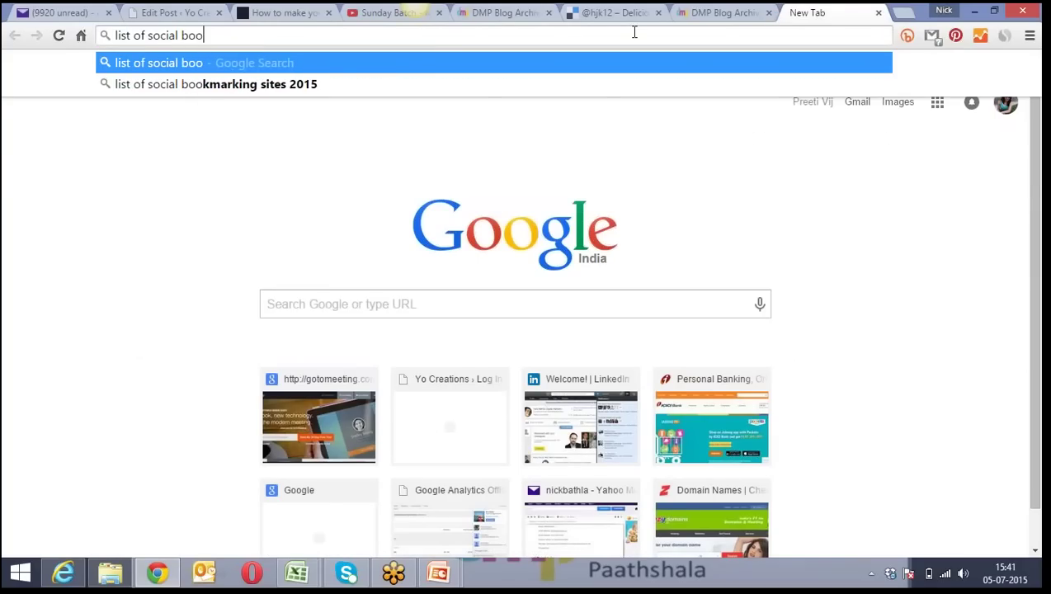
pyautogui.write('kmark')
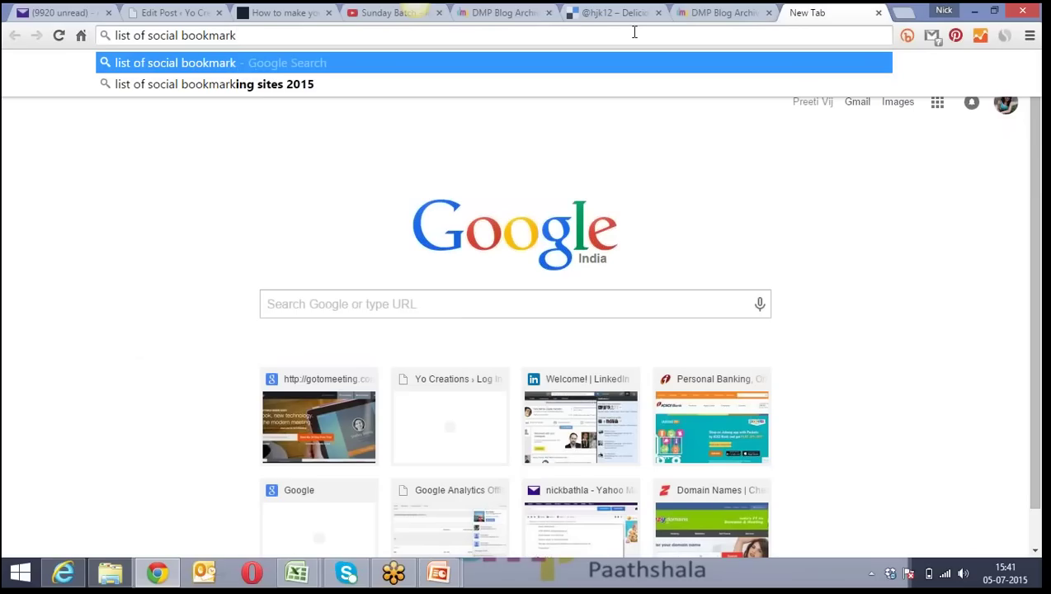
pyautogui.press('Down')
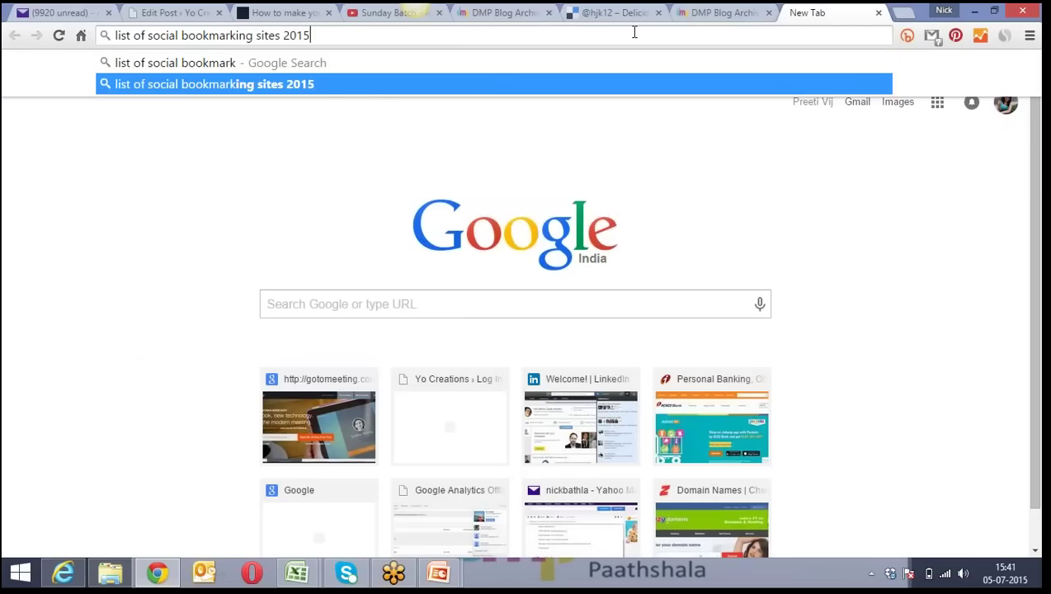
pyautogui.press('Return')
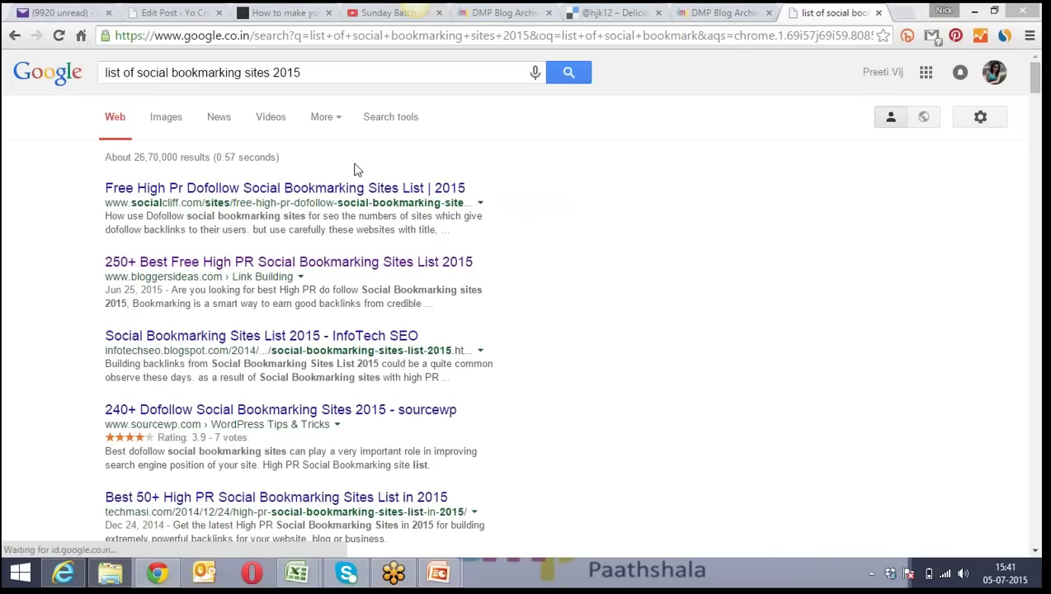
pyautogui.click(180, 265)
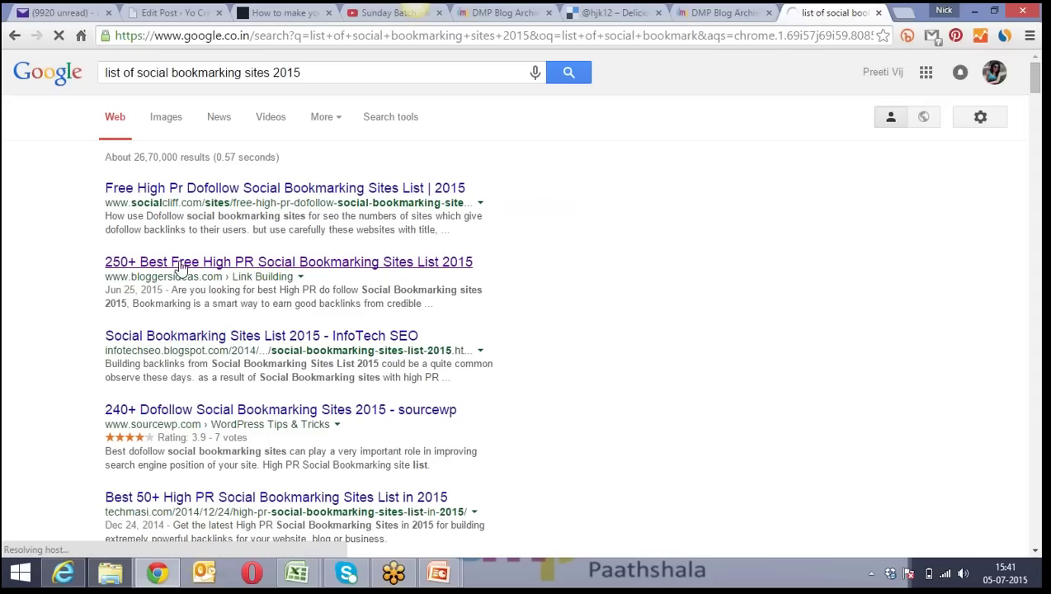
# Scroll down to the do-follow bookmarking sites table and try selecting the newsvine.com link
pyautogui.click(355, 37)
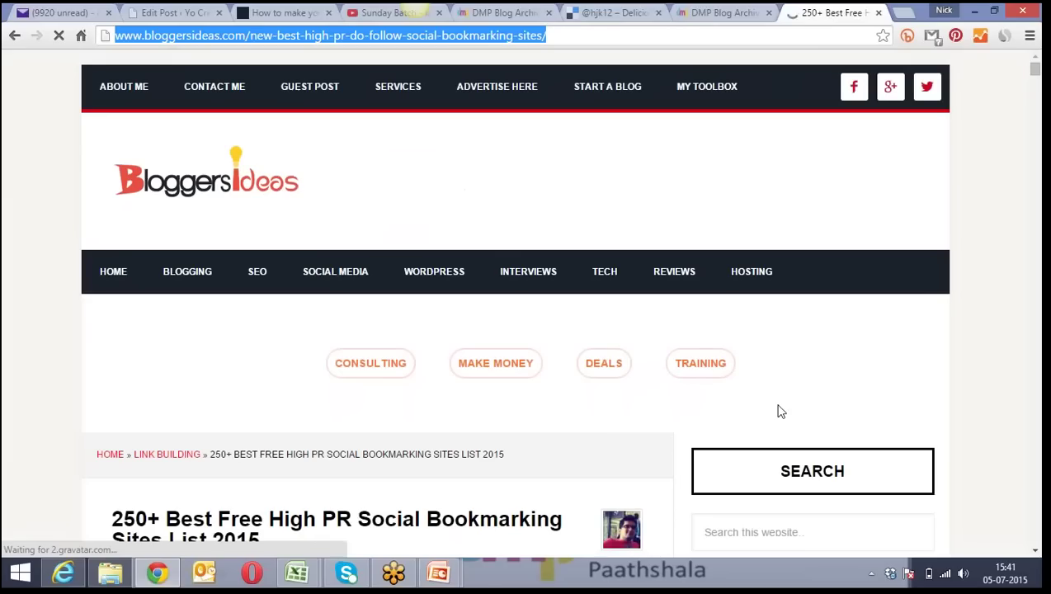
pyautogui.click(780, 406)
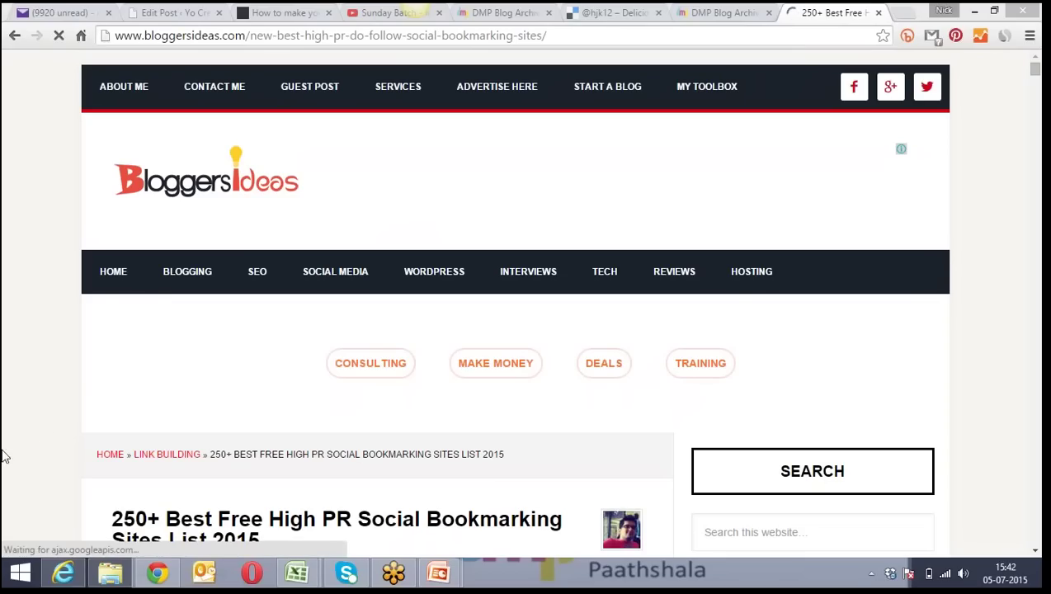
pyautogui.scroll(-6, 50, 424)
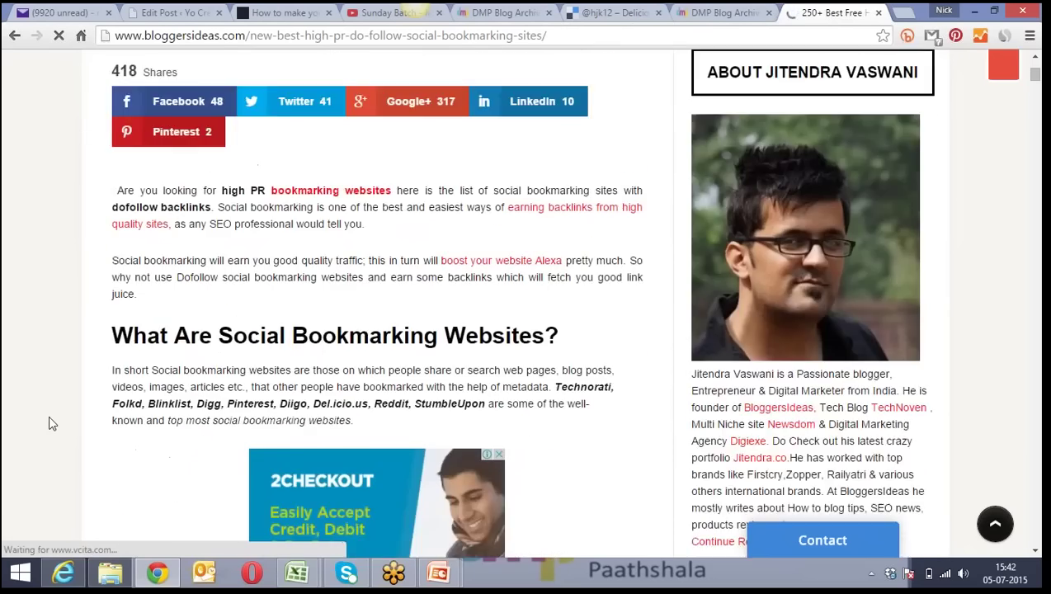
pyautogui.scroll(-15, 50, 423)
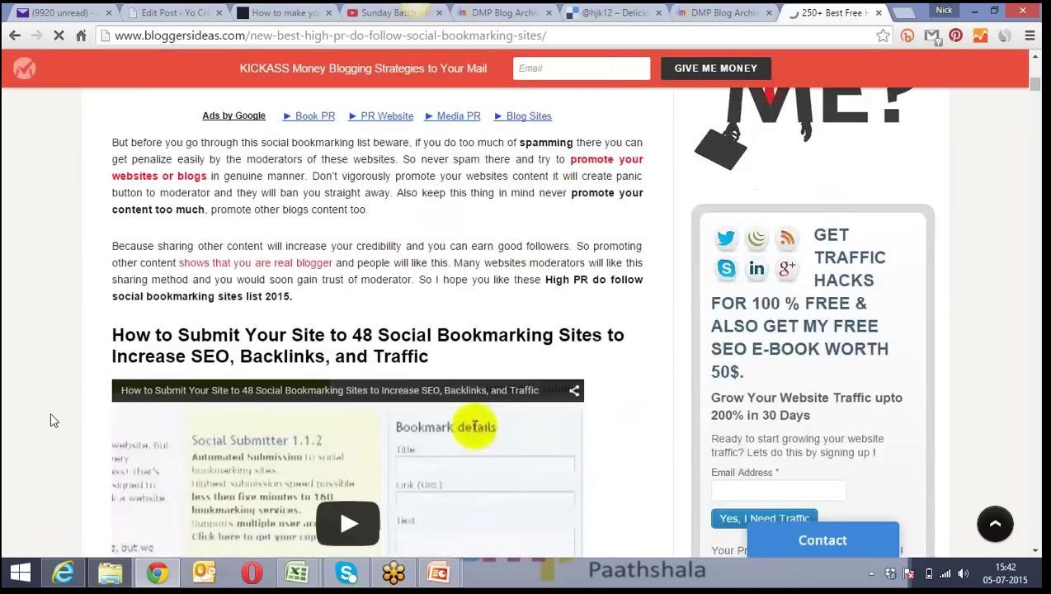
pyautogui.scroll(-15, 50, 421)
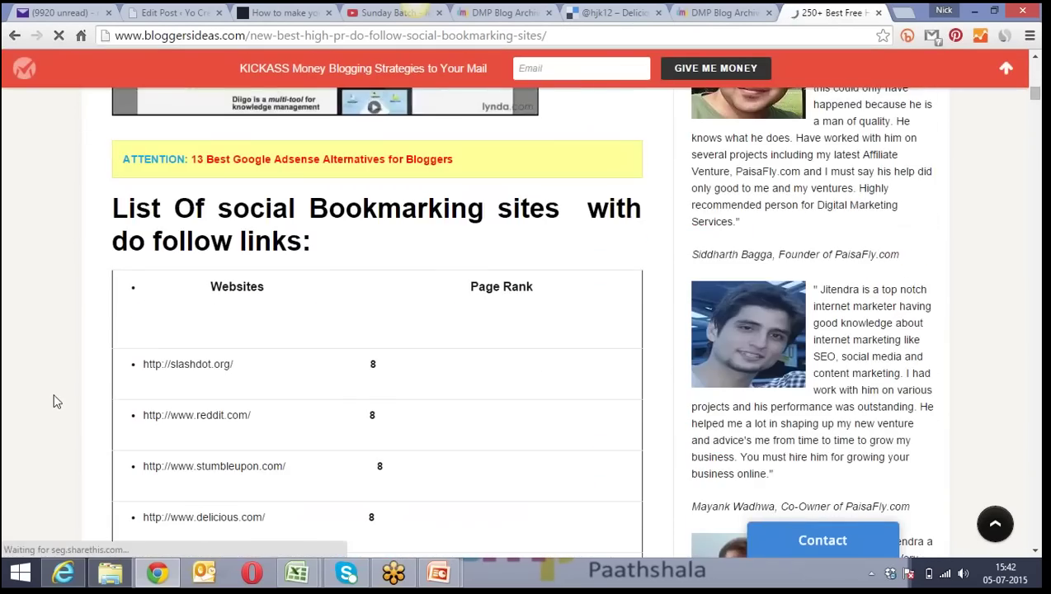
pyautogui.scroll(-1, 58, 396)
pyautogui.scroll(2, 56, 415)
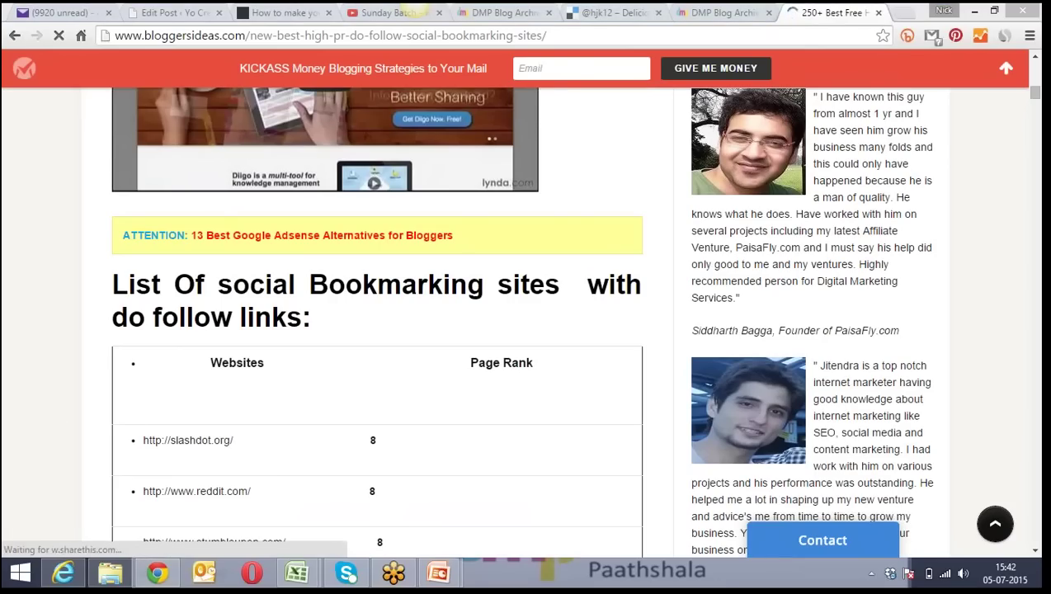
pyautogui.scroll(-2, 38, 373)
pyautogui.scroll(-1, 38, 373)
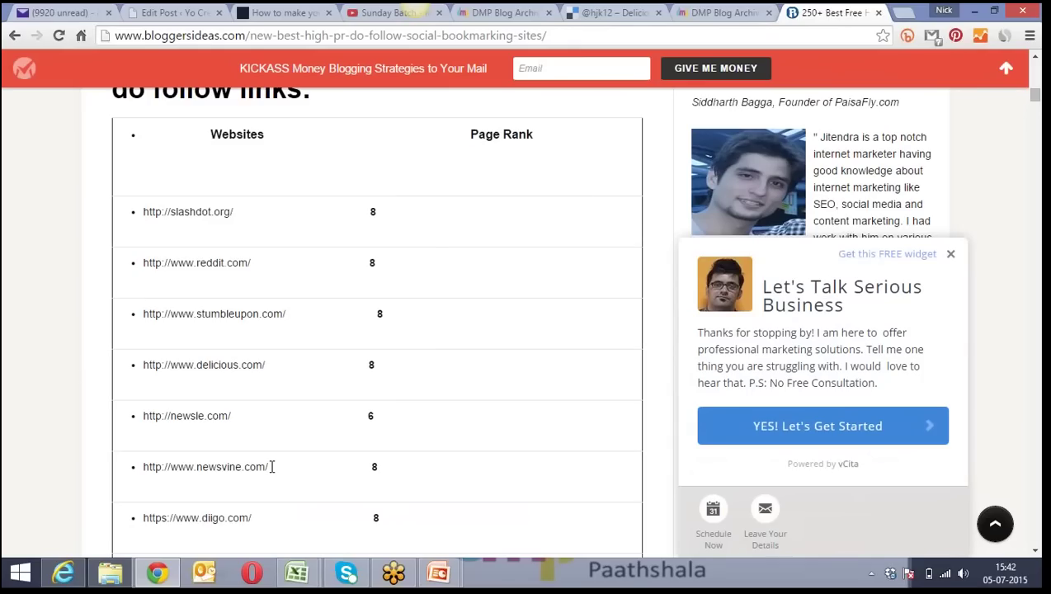
pyautogui.moveTo(272, 467); pyautogui.dragTo(148, 465)
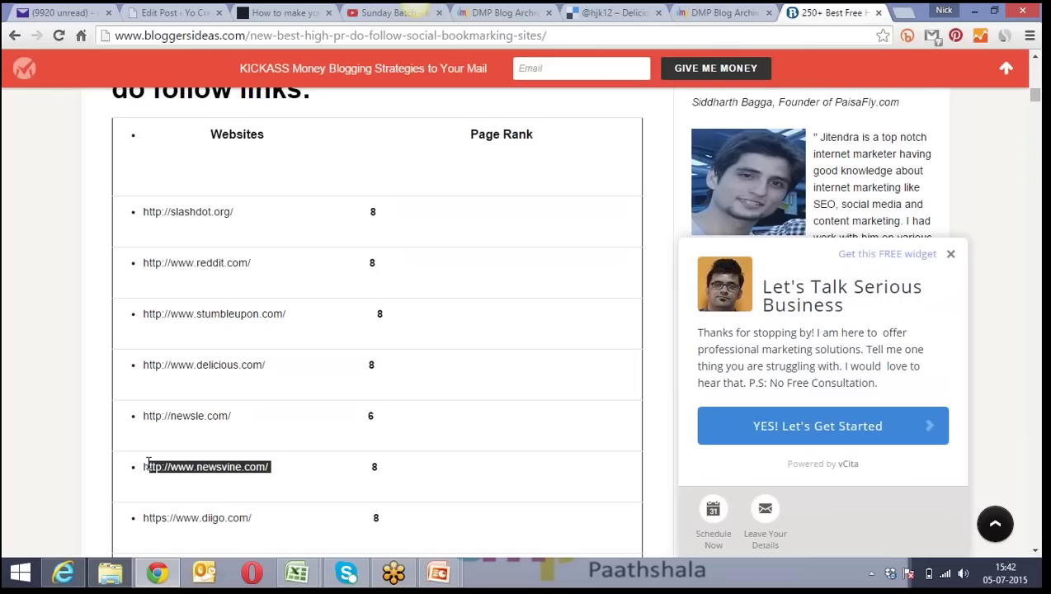
pyautogui.moveTo(149, 462); pyautogui.dragTo(150, 462)
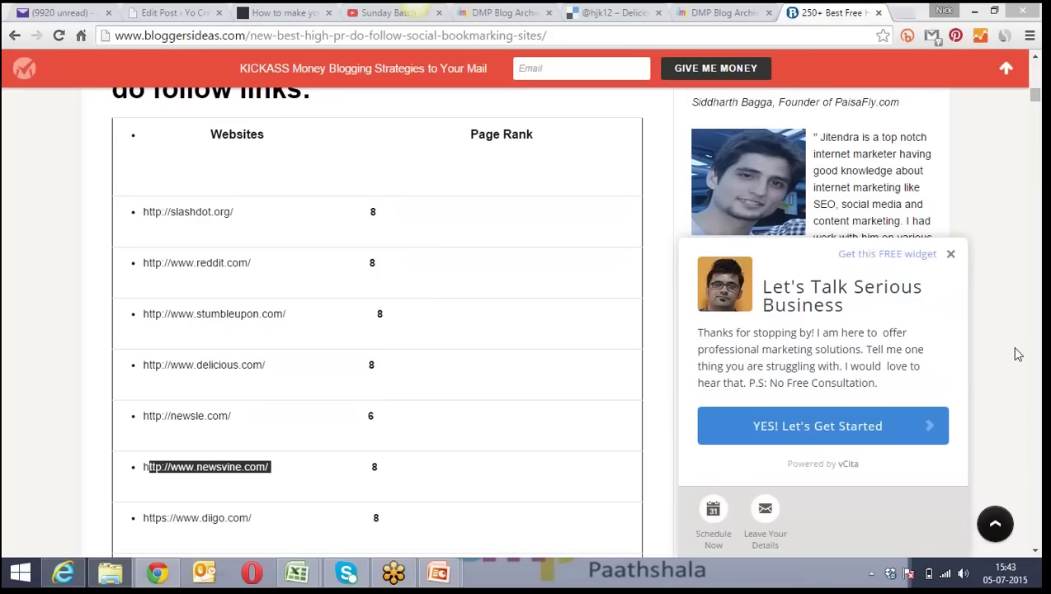
pyautogui.click(37, 246)
pyautogui.scroll(-2, 40, 249)
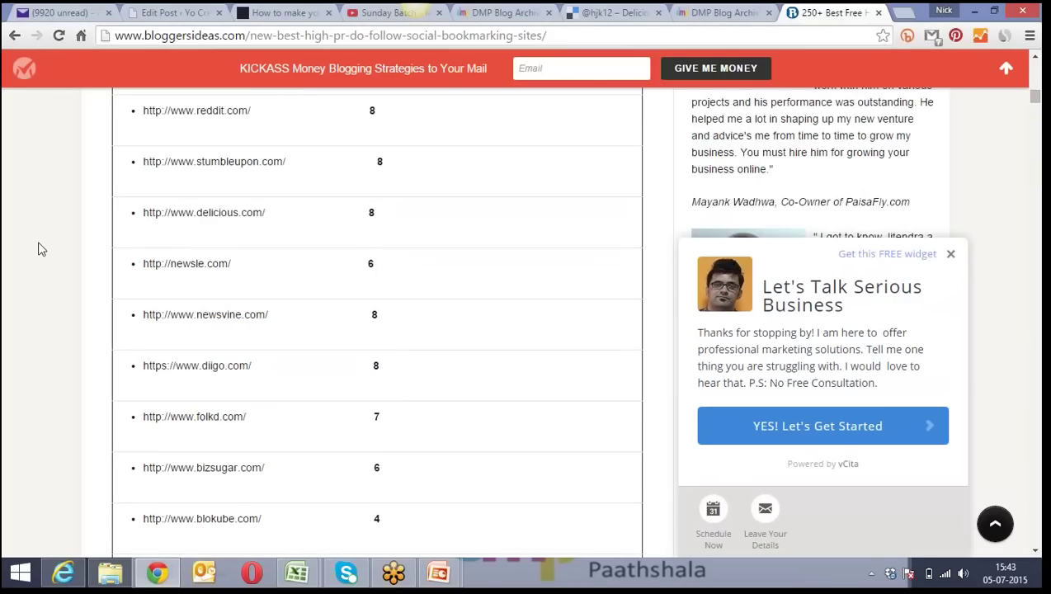
pyautogui.scroll(3, 38, 248)
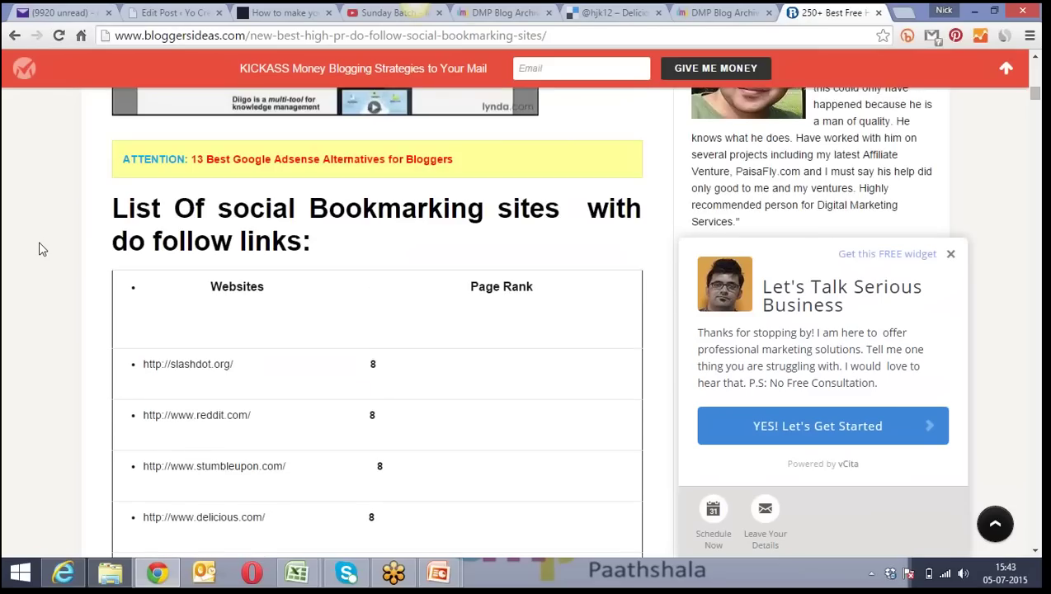
pyautogui.scroll(2, 38, 247)
pyautogui.scroll(-3, 37, 246)
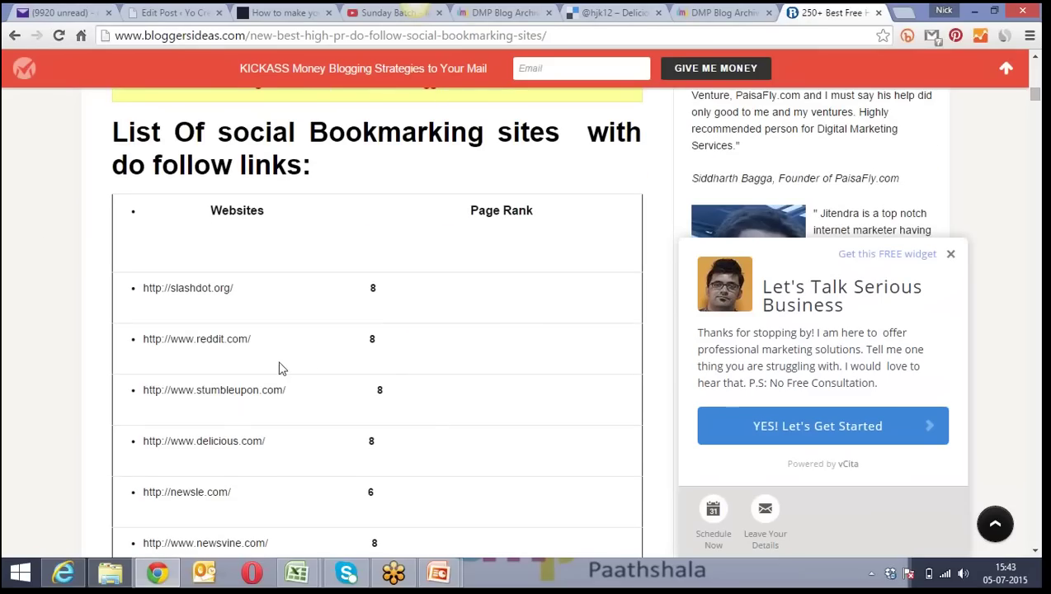
pyautogui.moveTo(293, 390); pyautogui.dragTo(144, 383)
pyautogui.rightClick(149, 386)
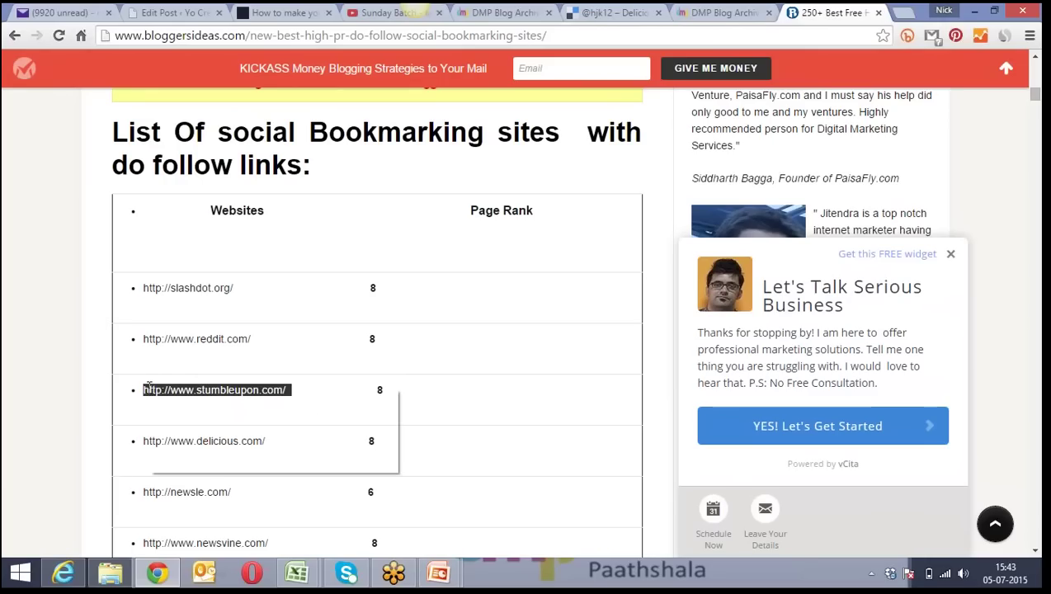
pyautogui.click(198, 403)
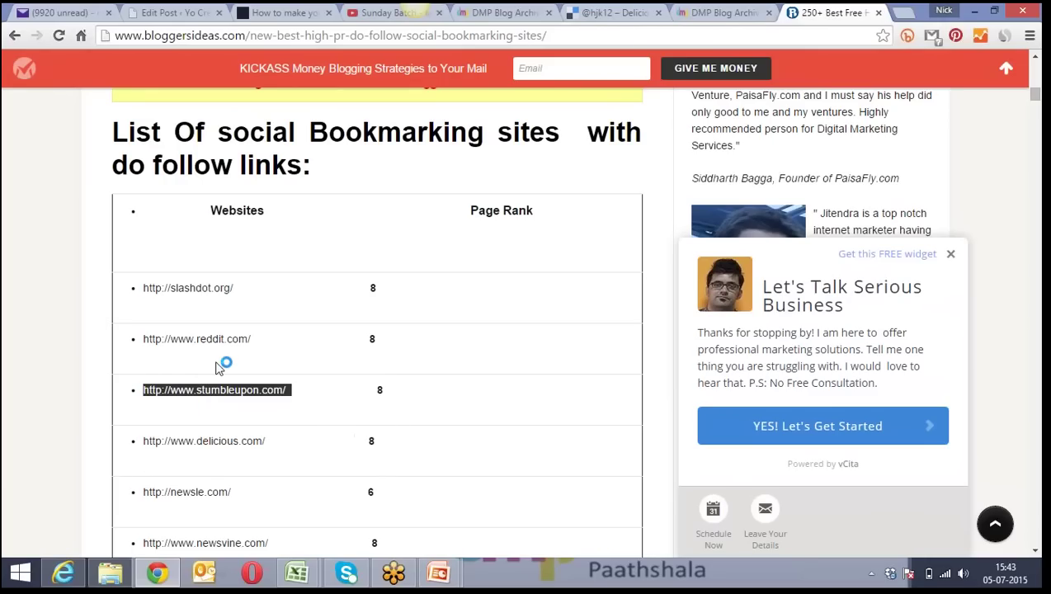
pyautogui.click(629, 36)
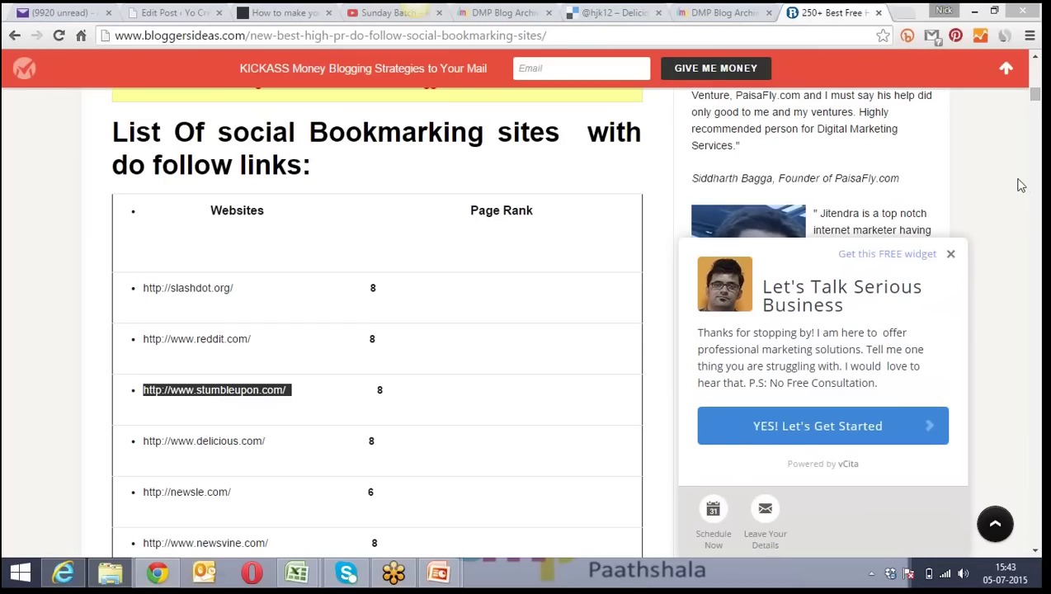
# Load stumbleupon.com in a new tab without the tracking suffix, then return to Delicious
pyautogui.click(905, 13)
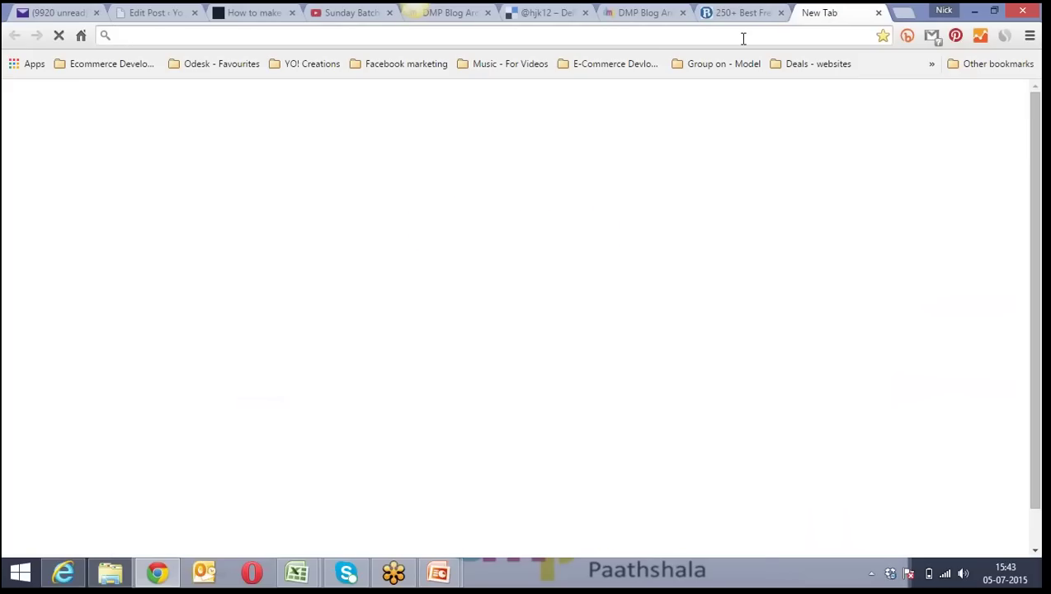
pyautogui.hotkey('ctrl', 'v')
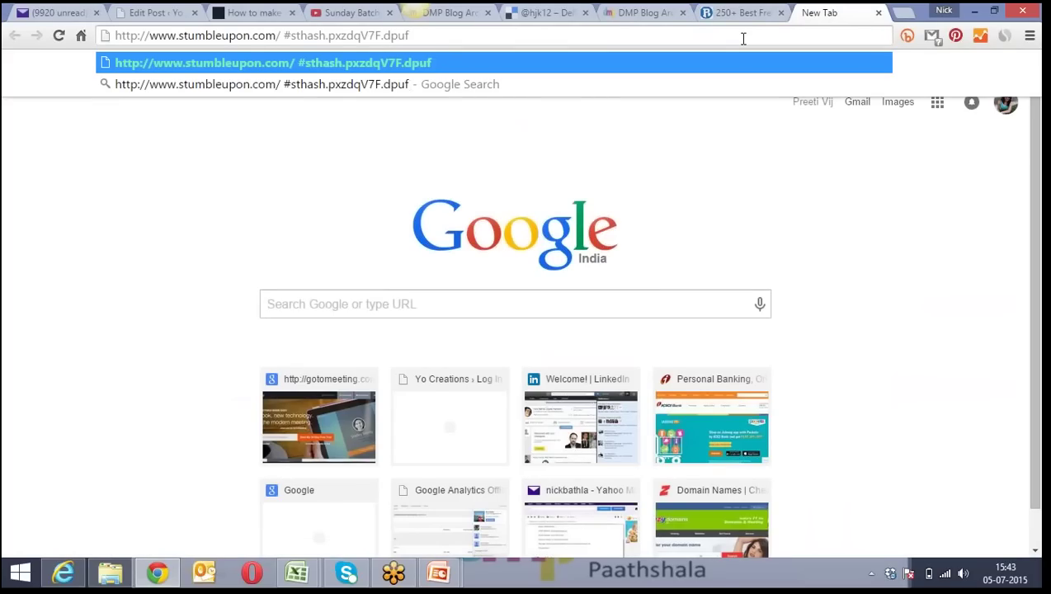
pyautogui.press('BackSpace')
pyautogui.press('BackSpace')
pyautogui.press('BackSpace')
pyautogui.press('BackSpace')
pyautogui.press('BackSpace')
pyautogui.press('BackSpace')
pyautogui.press('BackSpace')
pyautogui.press('BackSpace')
pyautogui.press('BackSpace')
pyautogui.press('BackSpace')
pyautogui.press('BackSpace')
pyautogui.press('BackSpace')
pyautogui.press('BackSpace')
pyautogui.press('BackSpace')
pyautogui.press('BackSpace')
pyautogui.press('BackSpace')
pyautogui.press('BackSpace')
pyautogui.press('BackSpace')
pyautogui.press('BackSpace')
pyautogui.press('BackSpace')
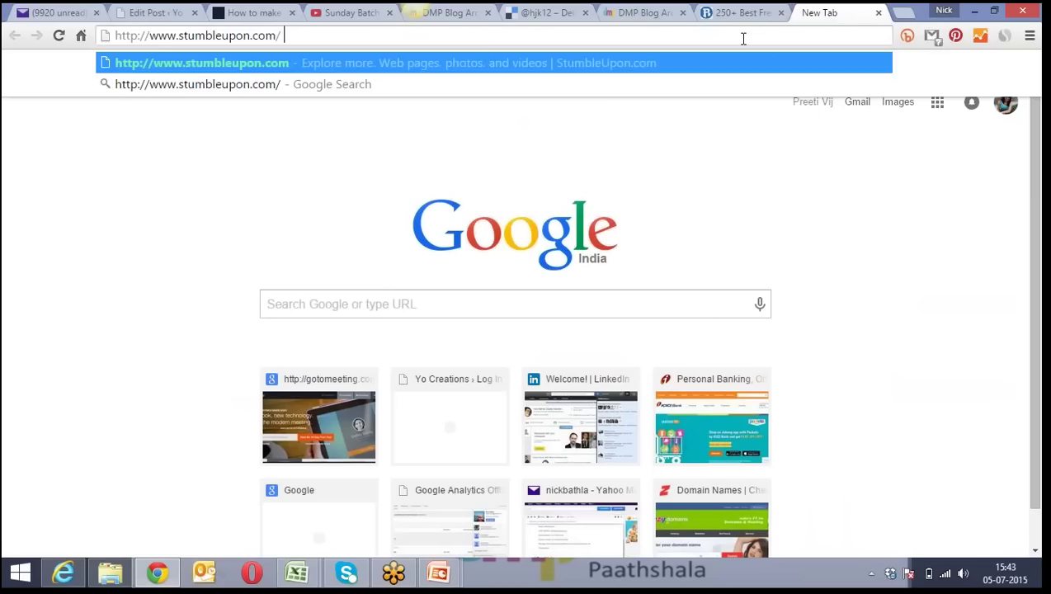
pyautogui.press('Return')
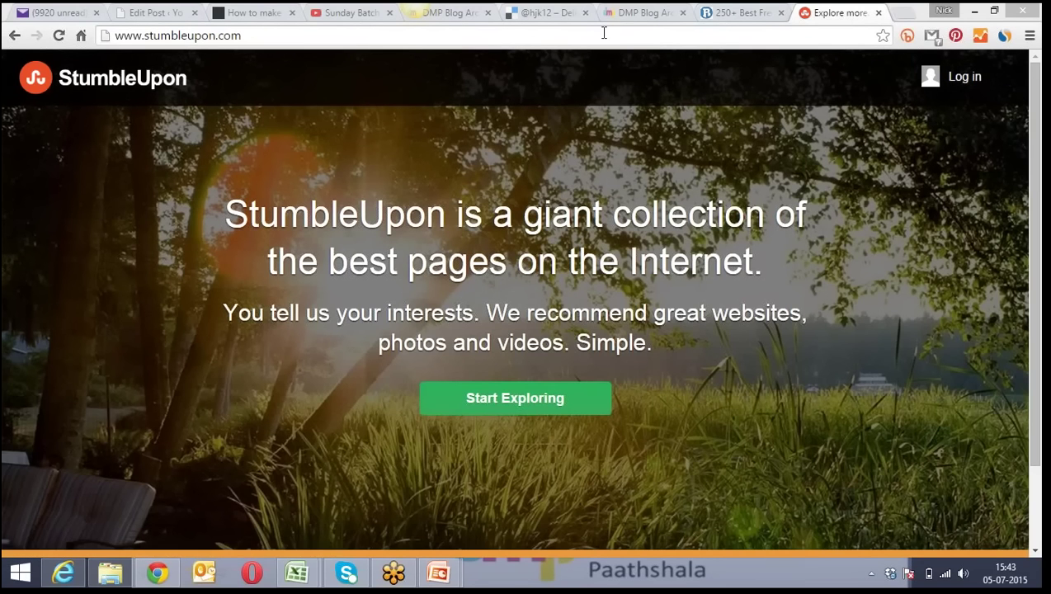
pyautogui.click(543, 10)
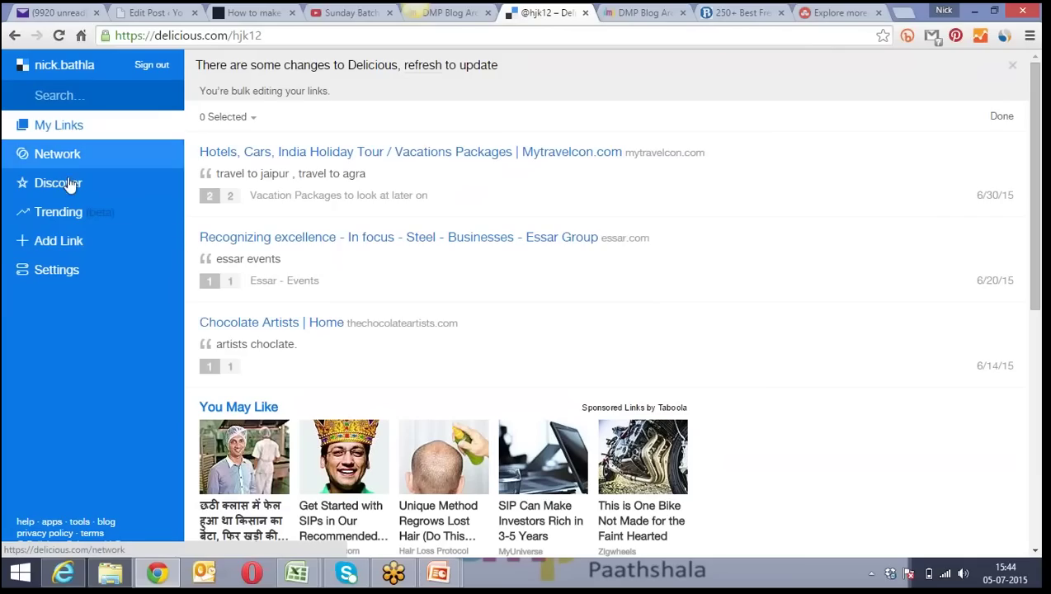
# Add a new Delicious link using the personal portfolio URL from the autocomplete list
pyautogui.click(58, 241)
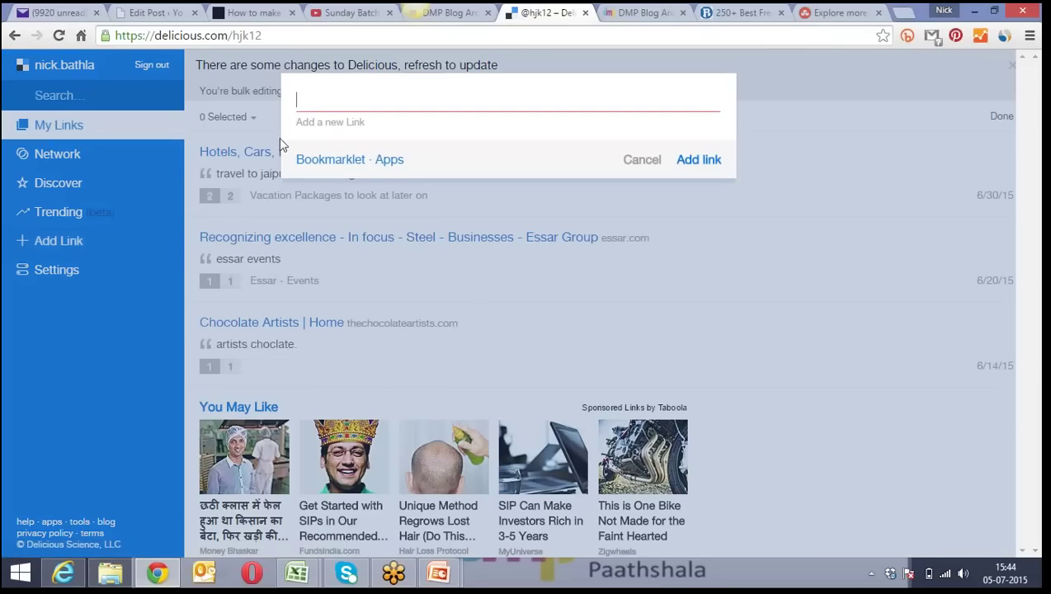
pyautogui.click(335, 98)
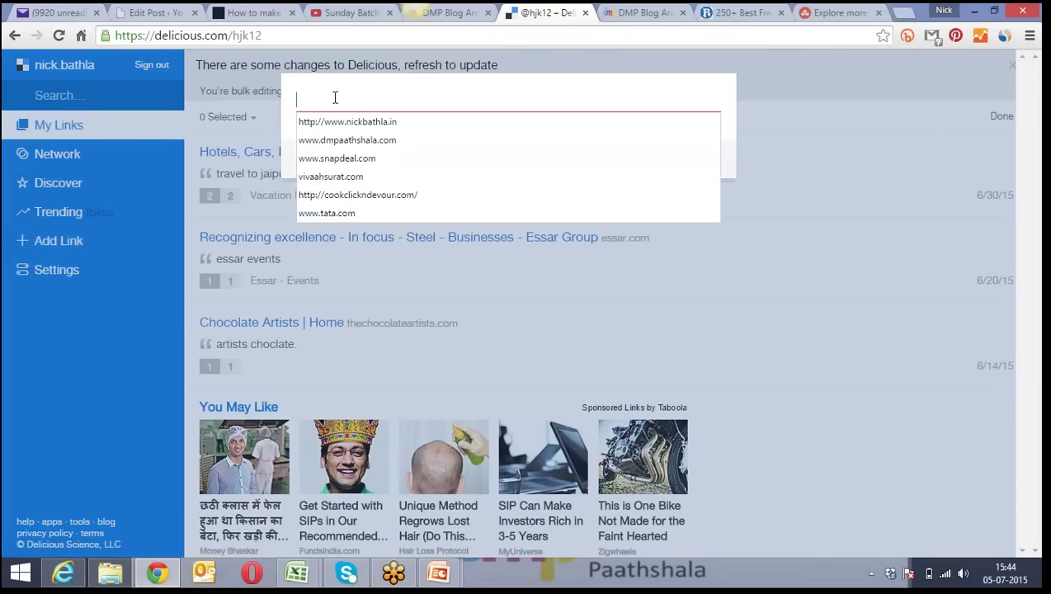
pyautogui.click(374, 124)
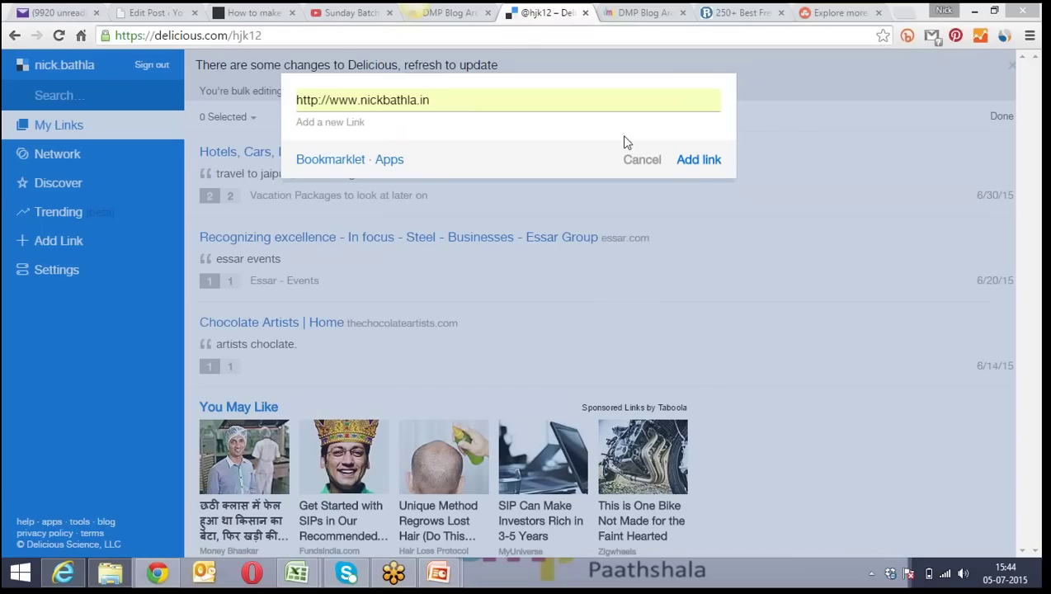
pyautogui.click(699, 163)
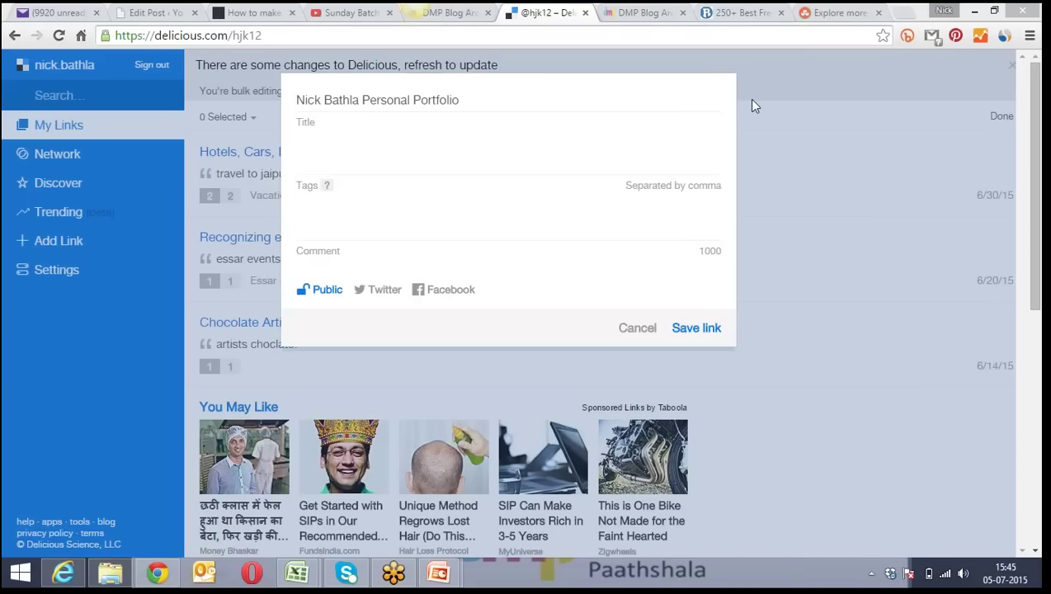
# Tag the portfolio bookmark with the owner's name, without the trailing hyphen, and save it
pyautogui.click(401, 157)
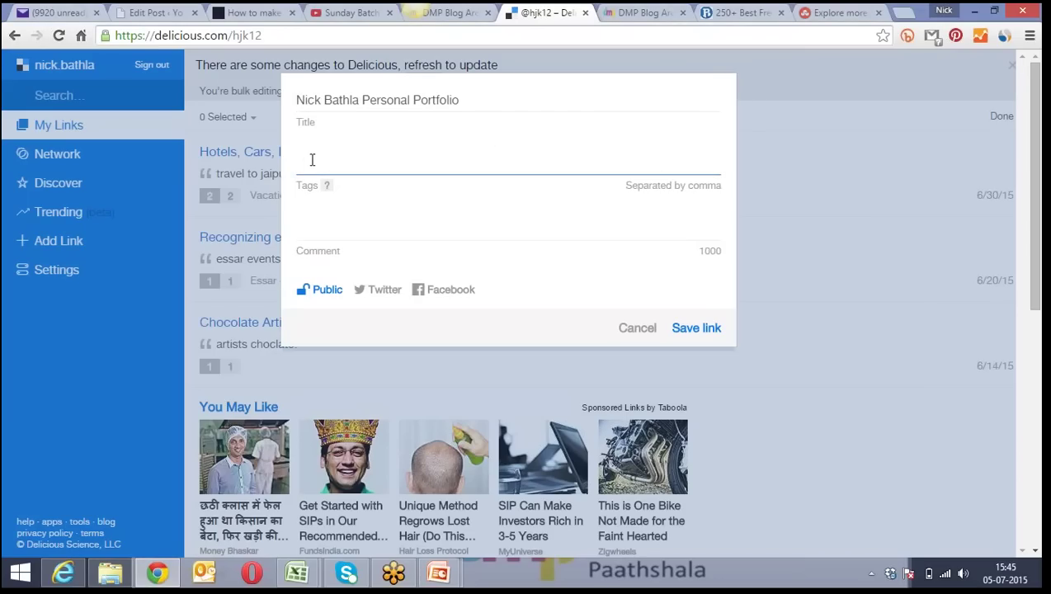
pyautogui.click(320, 218)
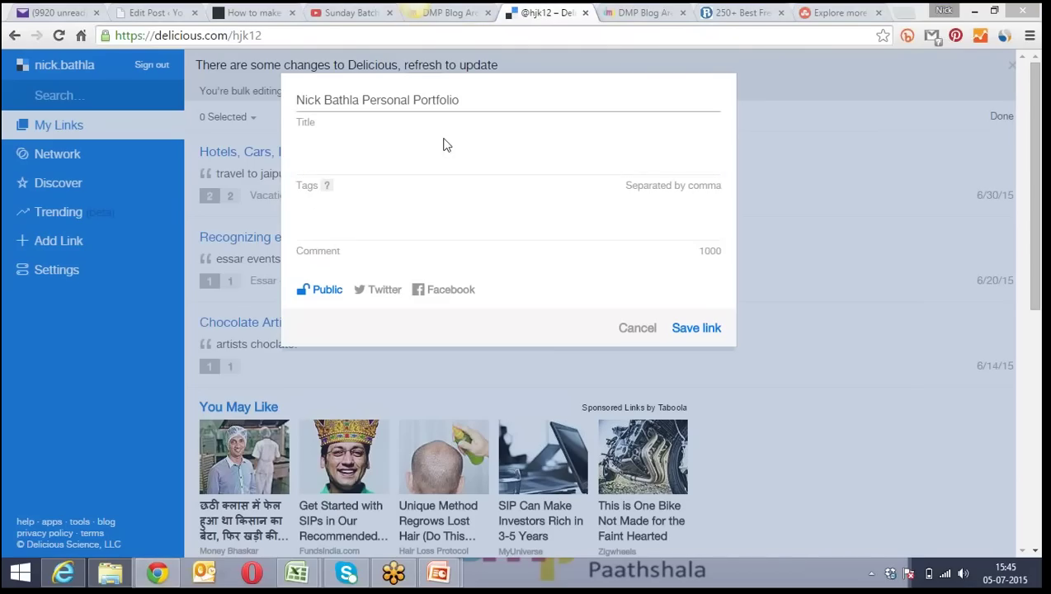
pyautogui.click(379, 159)
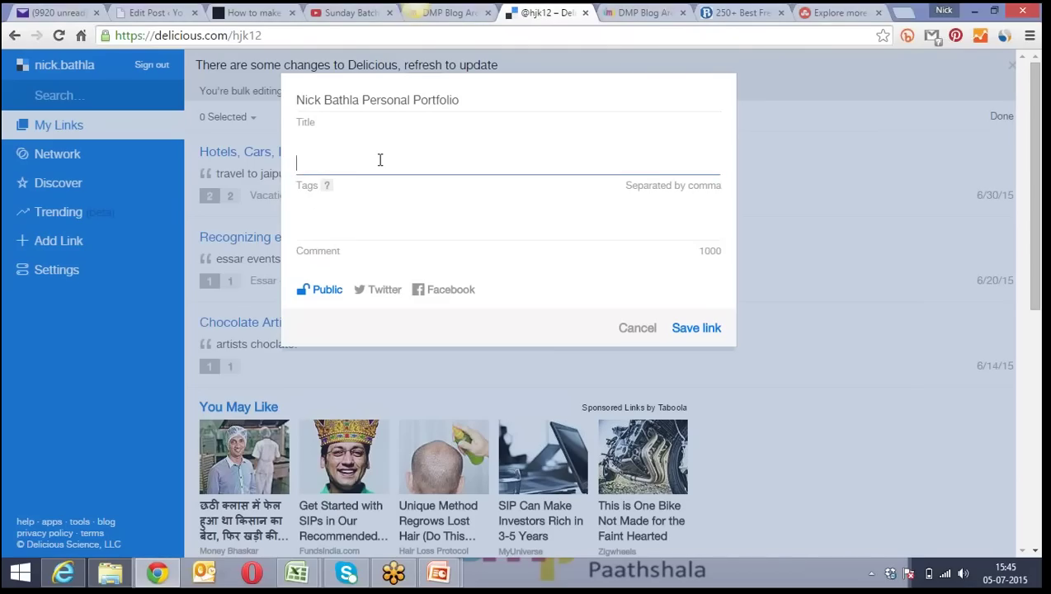
pyautogui.click(353, 218)
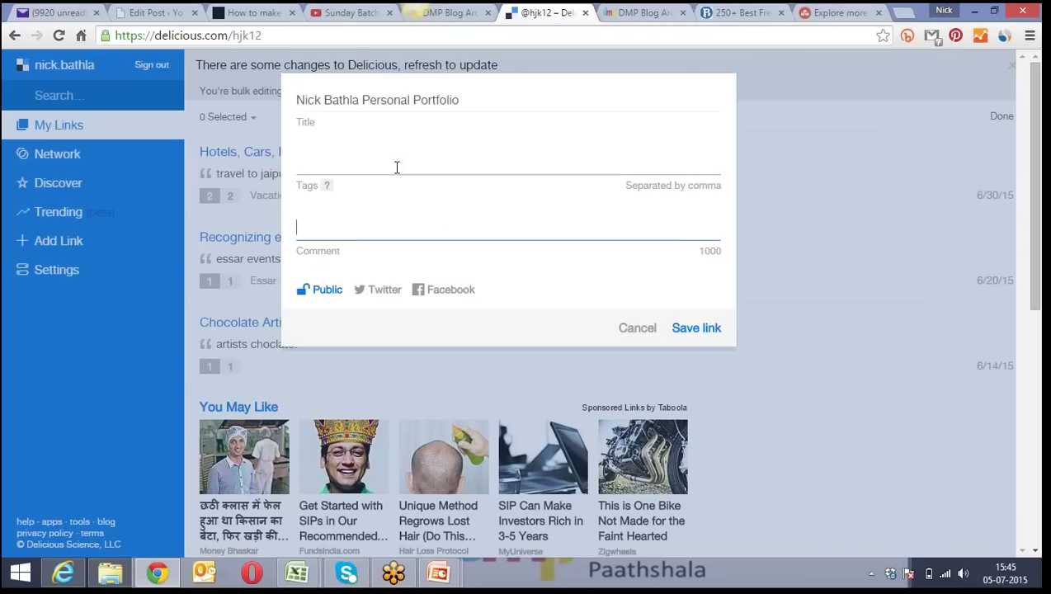
pyautogui.click(395, 159)
pyautogui.write('N')
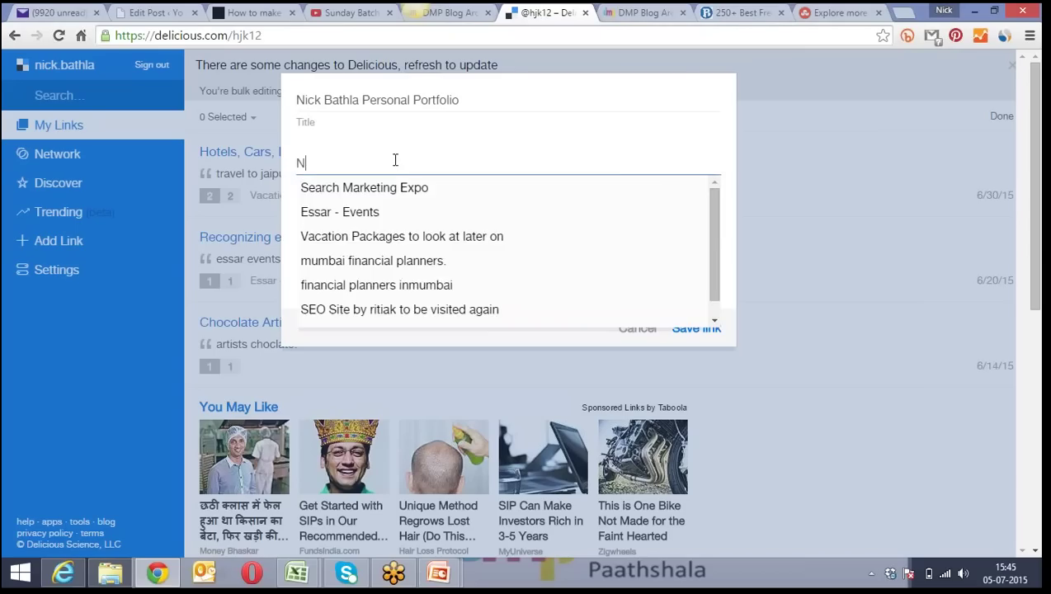
pyautogui.write('ickBathl')
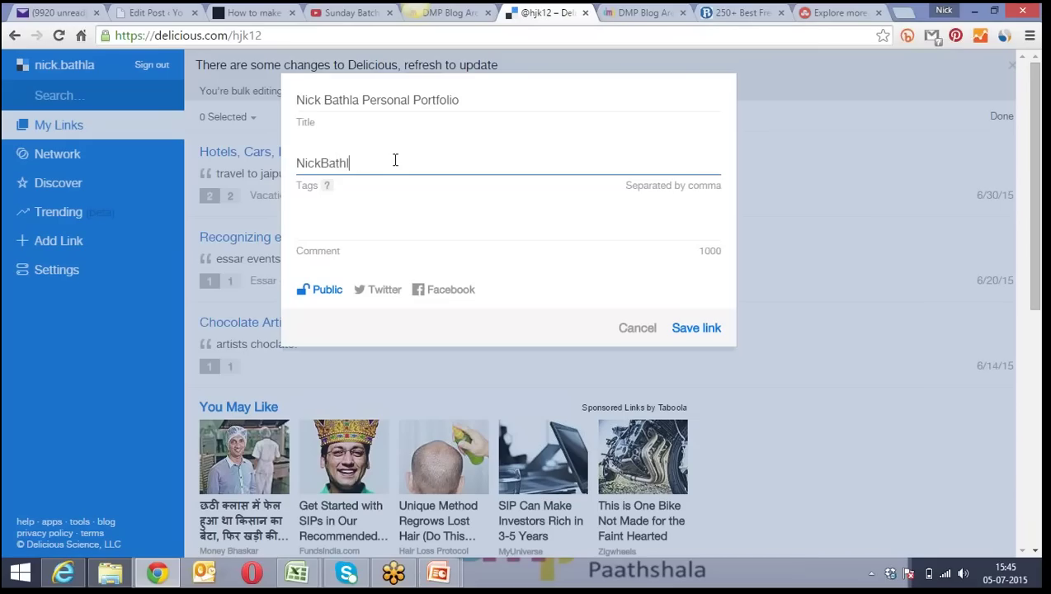
pyautogui.write('a')
pyautogui.press('BackSpace')
pyautogui.click(696, 327)
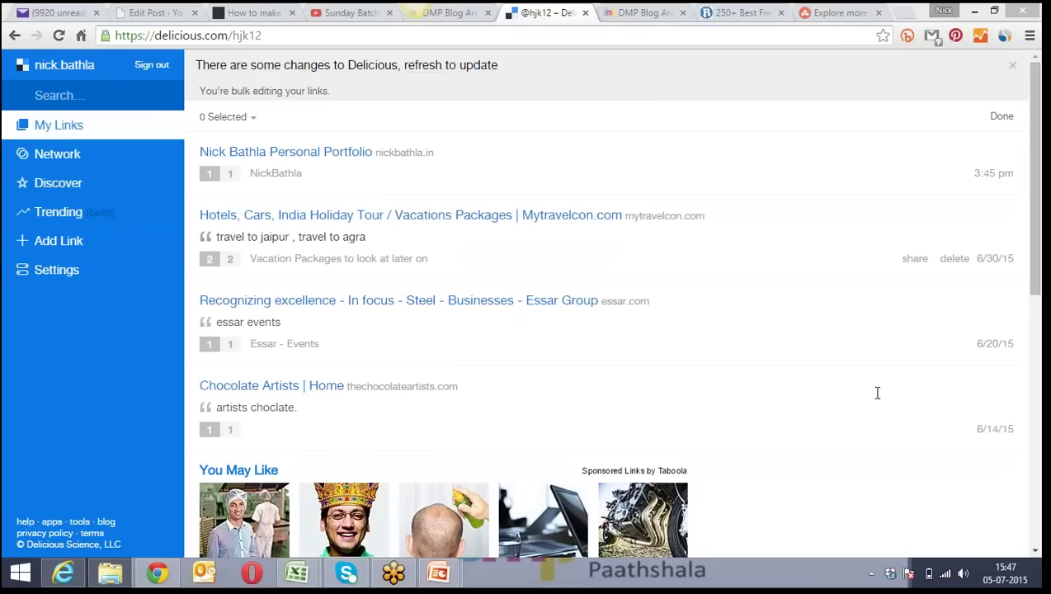
# Replace the bloggersideas tab's address with pinterest.com to load the Pinterest home feed
pyautogui.click(750, 10)
pyautogui.click(726, 33)
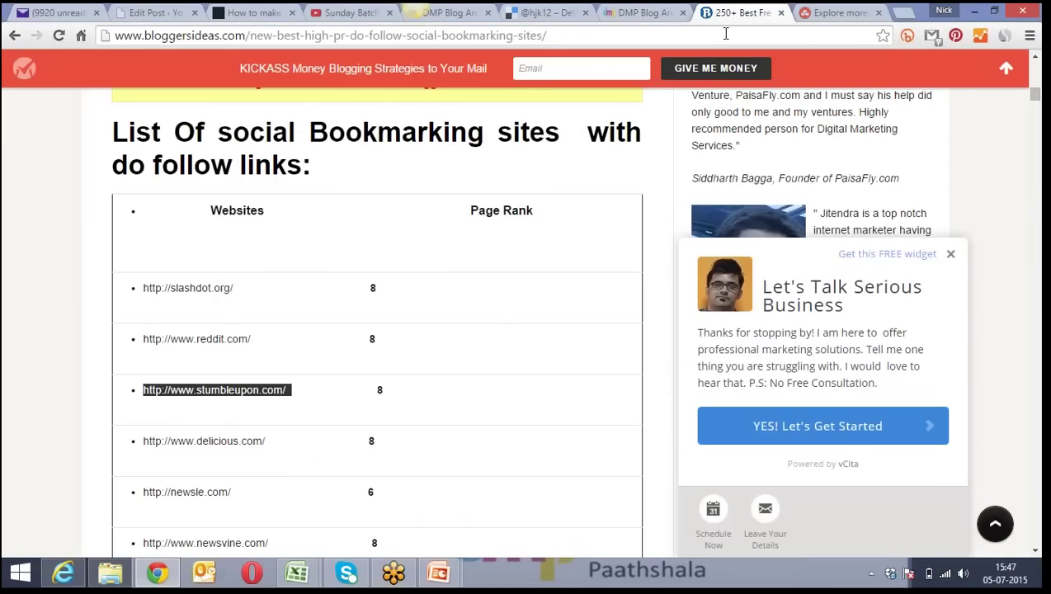
pyautogui.tripleClick(726, 33)
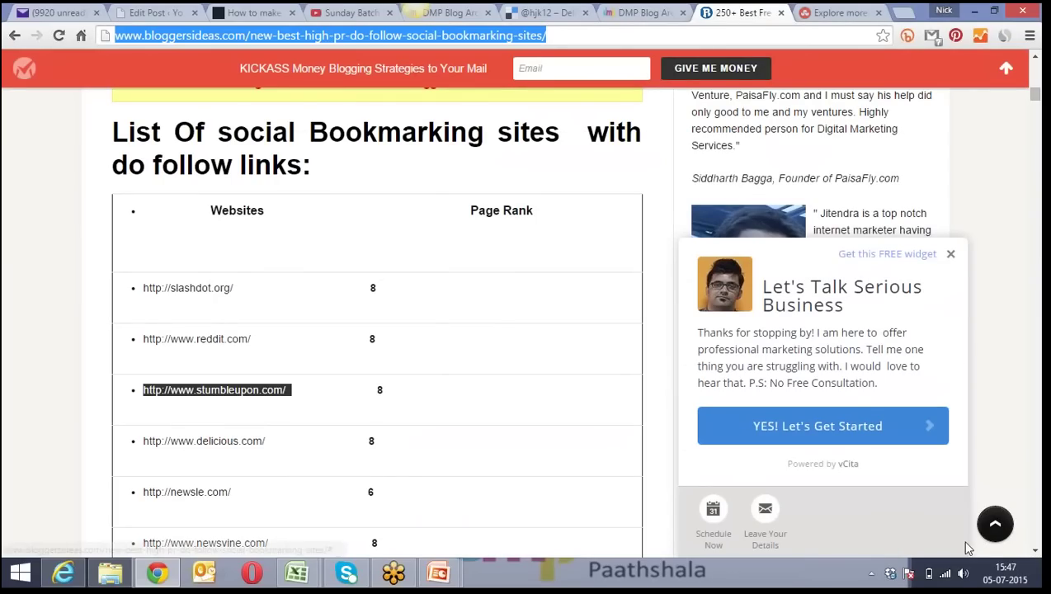
pyautogui.click(872, 404)
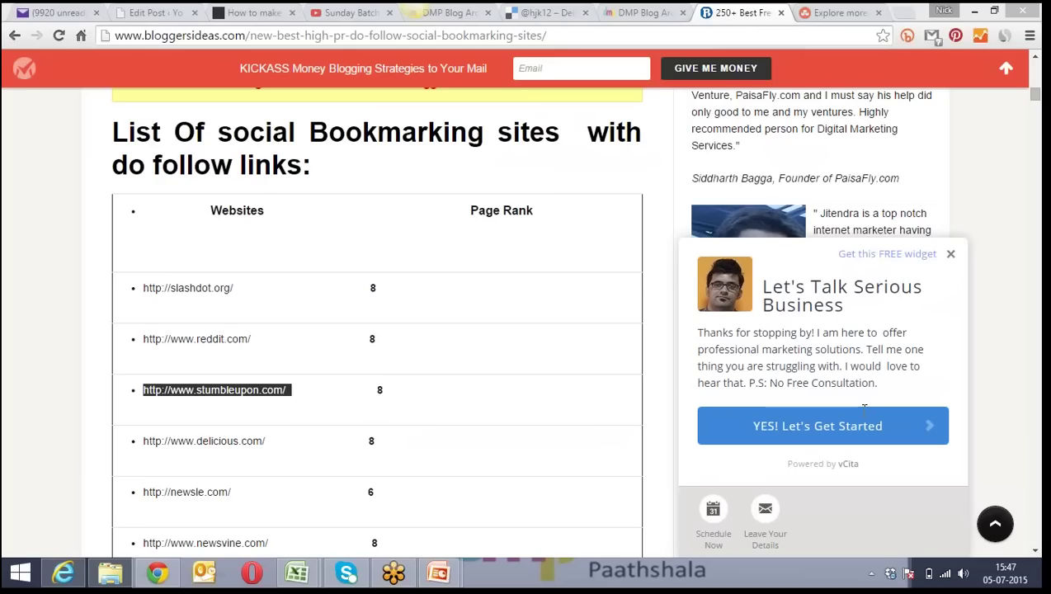
pyautogui.click(590, 32)
pyautogui.hotkey('ctrl', 'a')
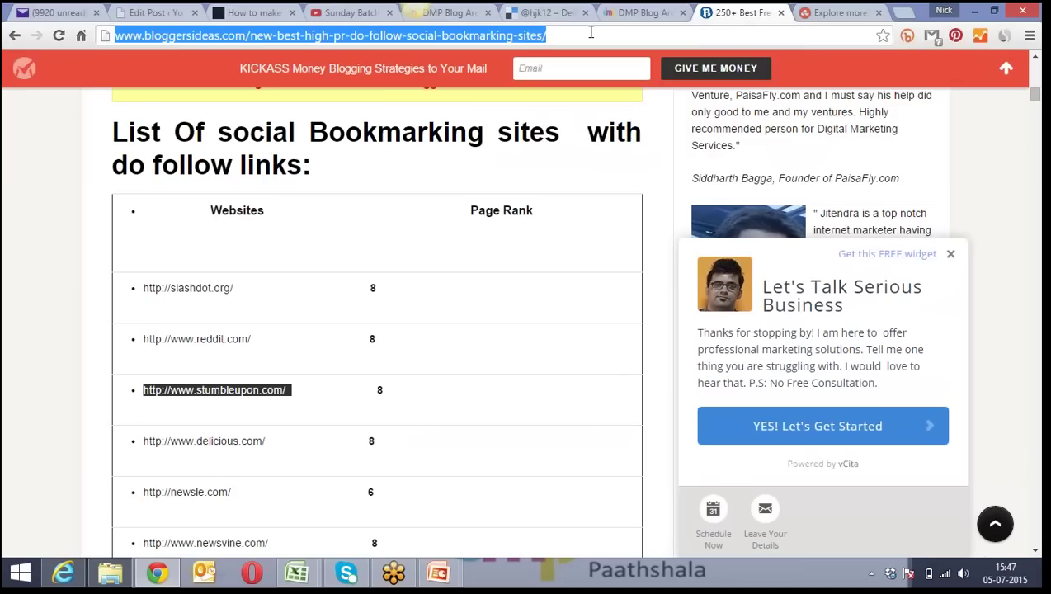
pyautogui.write('pinterest.com')
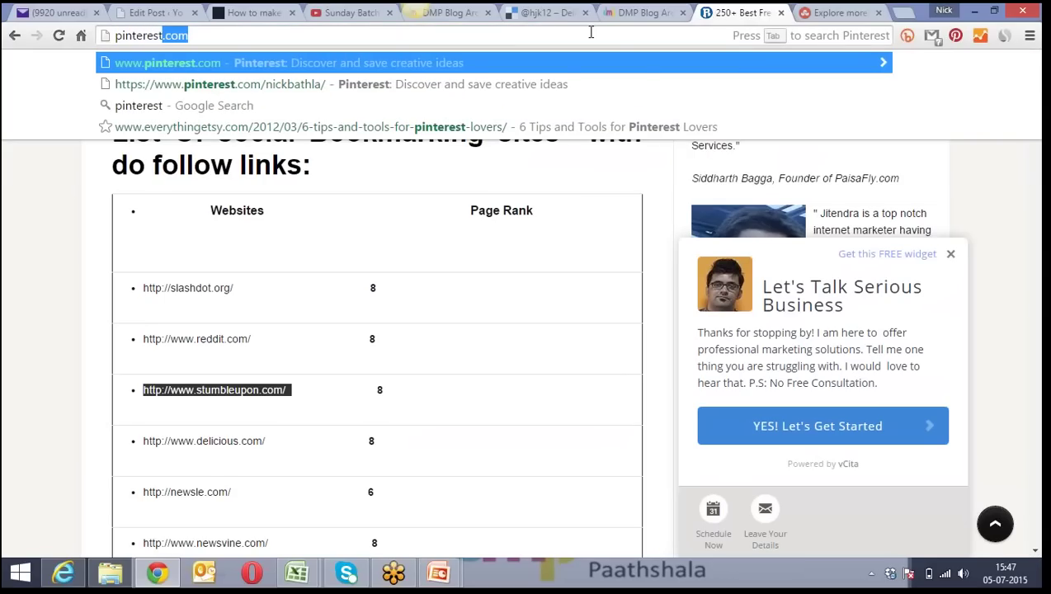
pyautogui.press('Return')
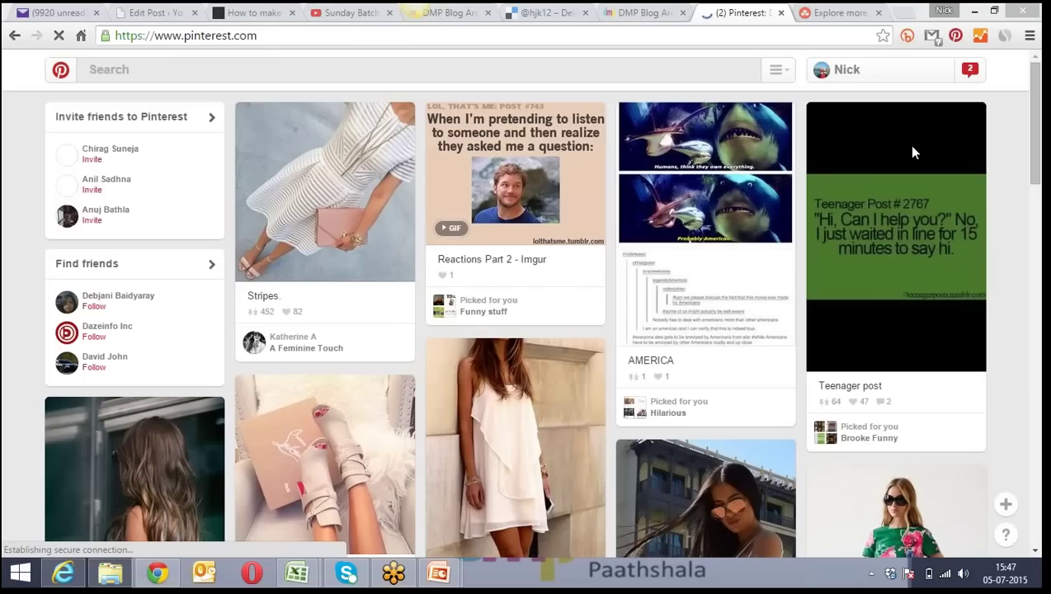
# Reload pinterest.com and look over the refreshed grid of pins
pyautogui.click(261, 36)
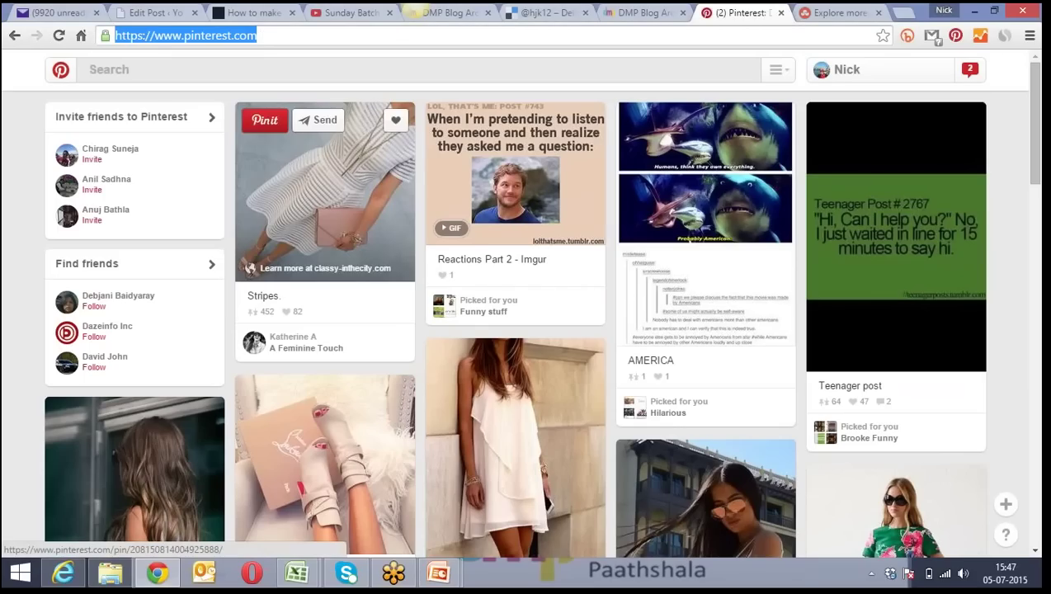
pyautogui.press('Return')
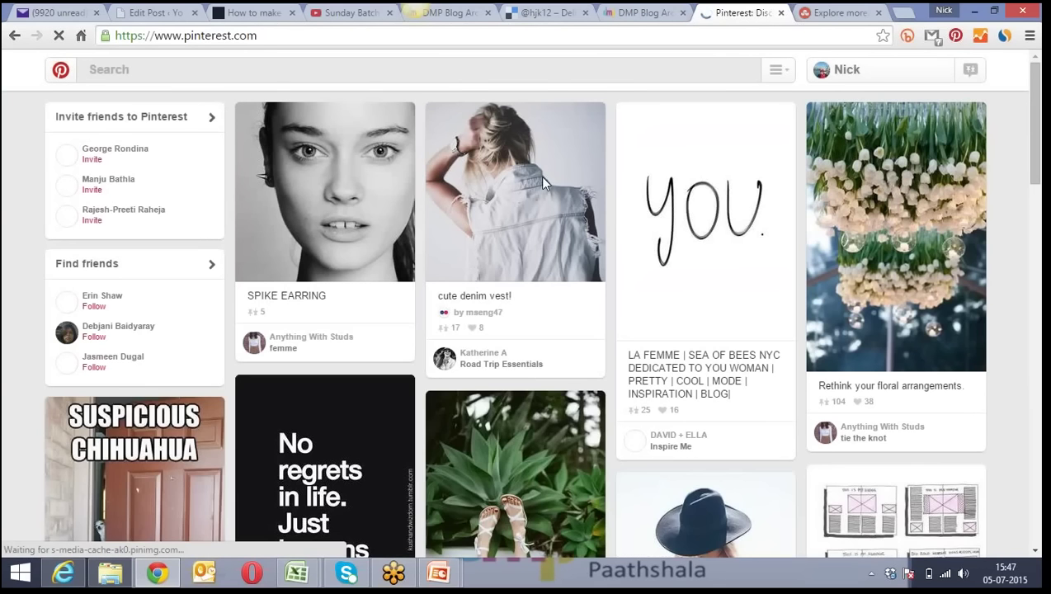
pyautogui.moveTo(318, 334)
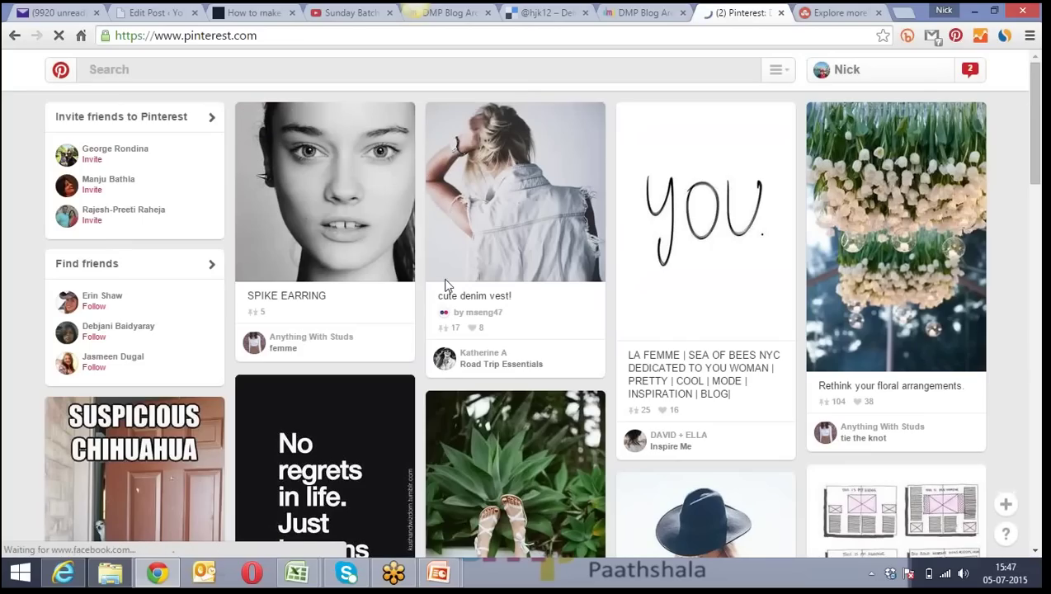
pyautogui.moveTo(590, 262)
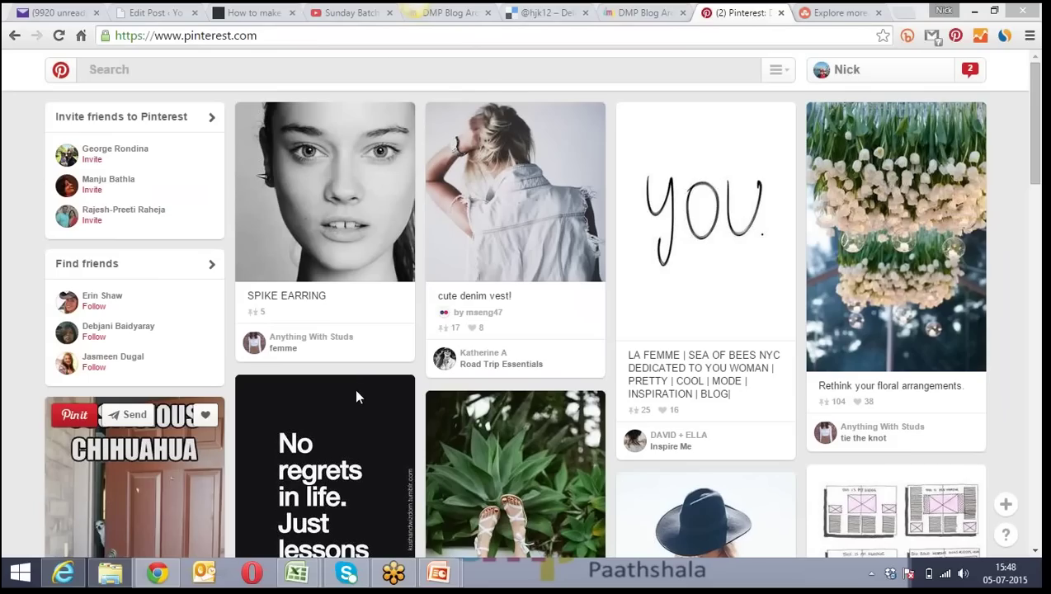
pyautogui.click(318, 35)
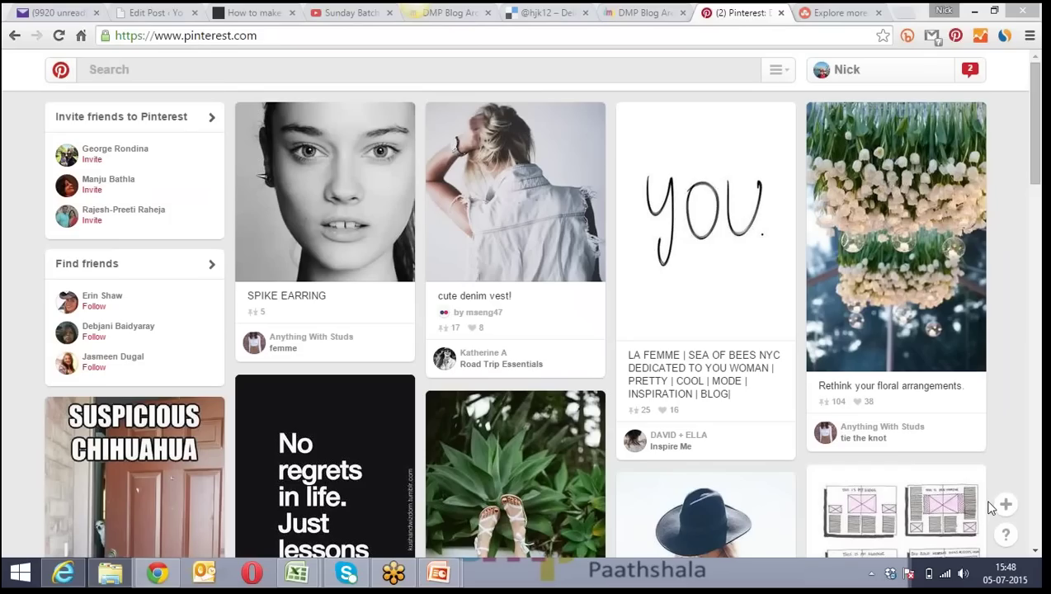
pyautogui.moveTo(982, 501)
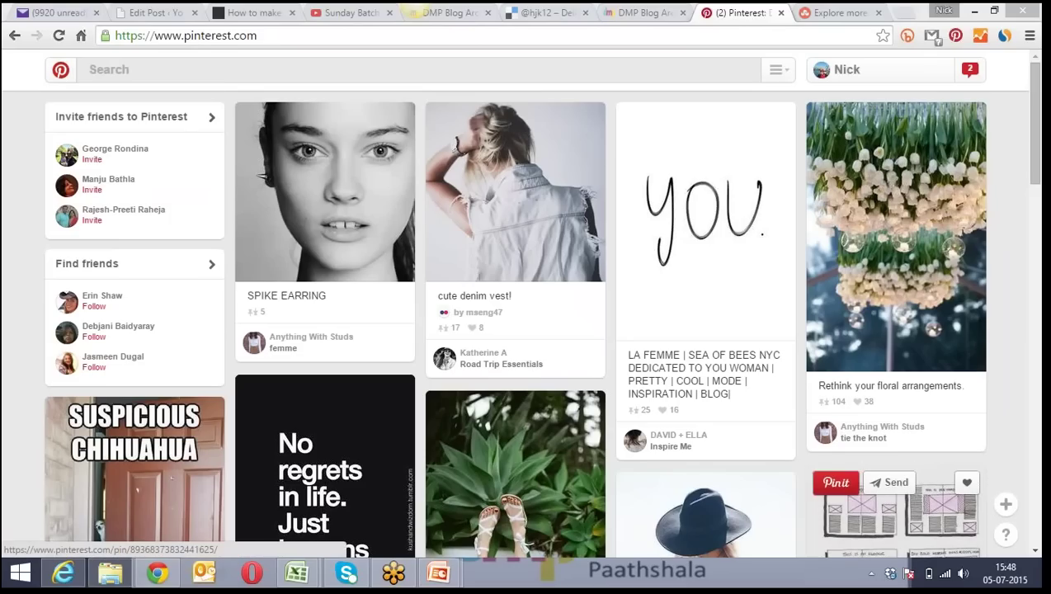
# Start creating a pin from an uploaded image through the + menu
pyautogui.click(1004, 505)
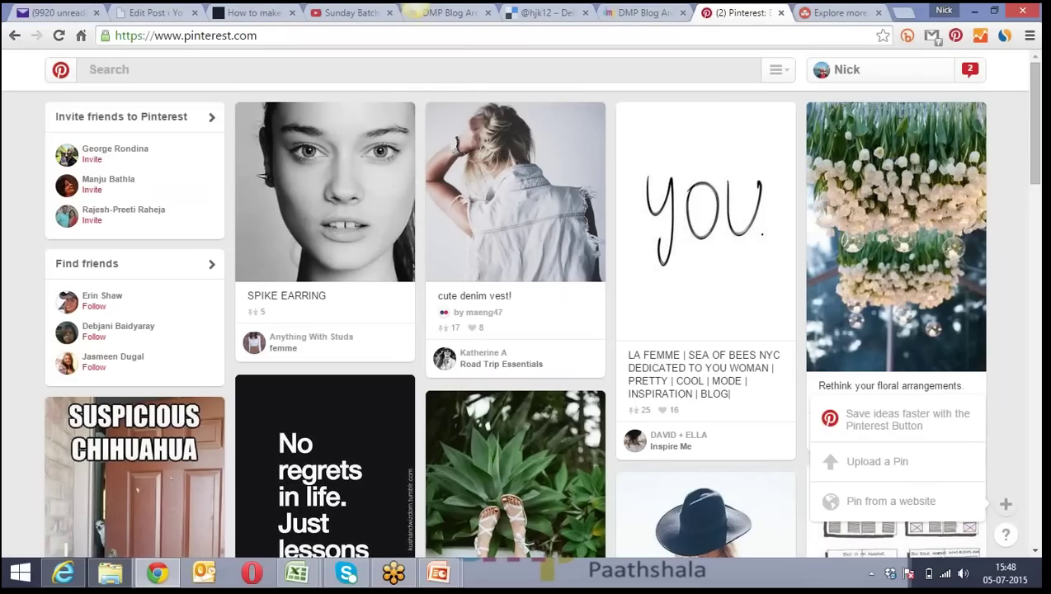
pyautogui.click(1005, 506)
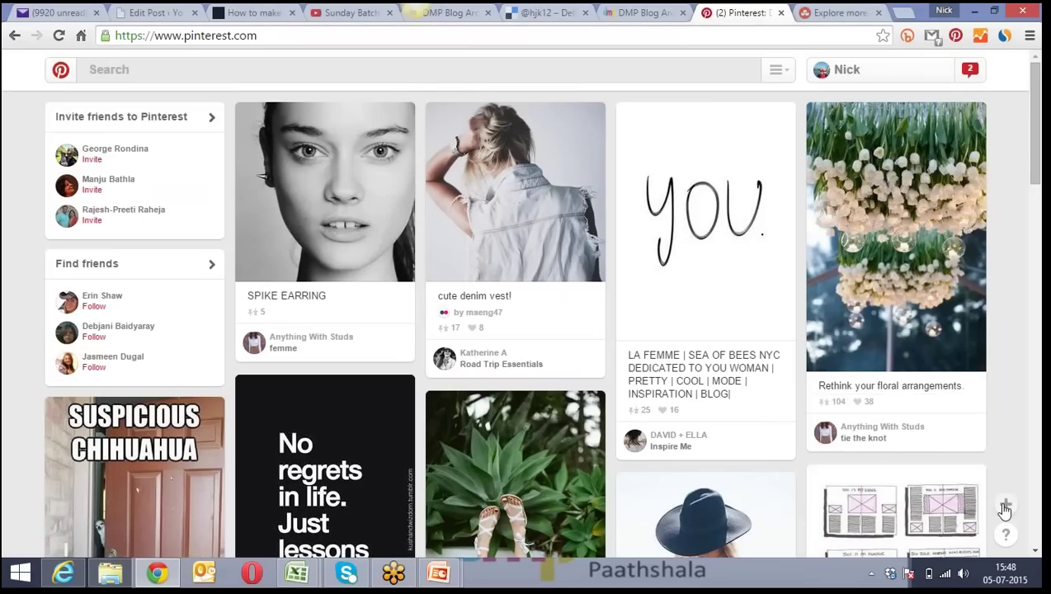
pyautogui.click(1005, 508)
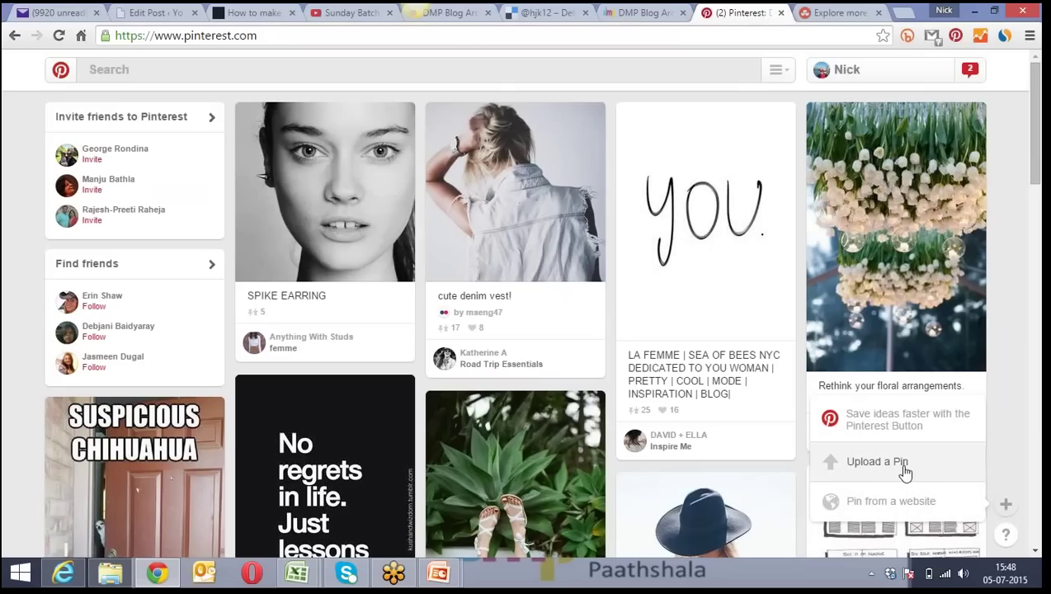
pyautogui.click(878, 462)
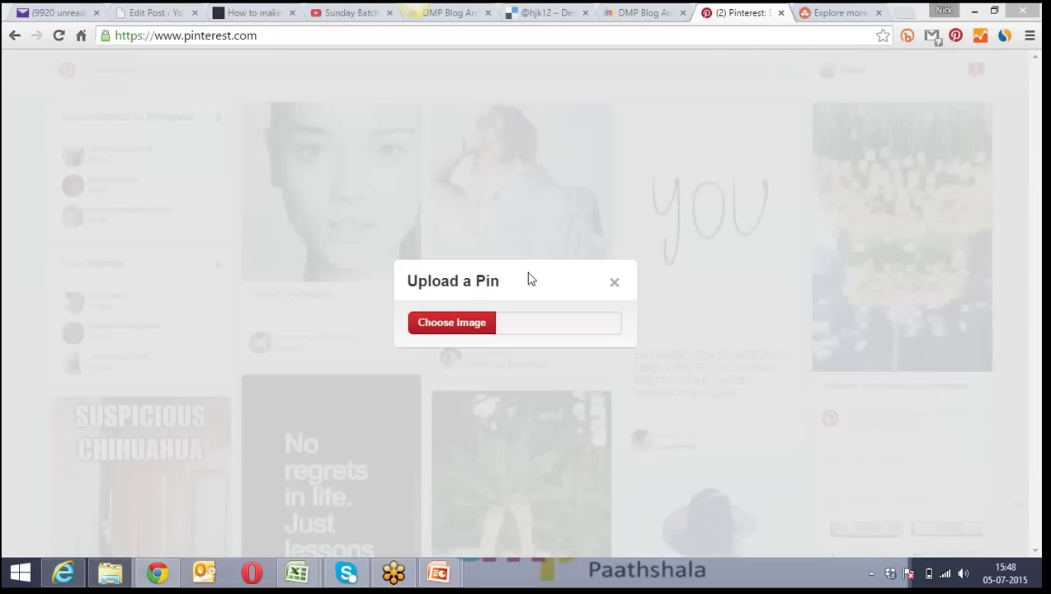
# Choose cwnp-logo.jpg from the Desktop and upload it as the pin image
pyautogui.click(464, 329)
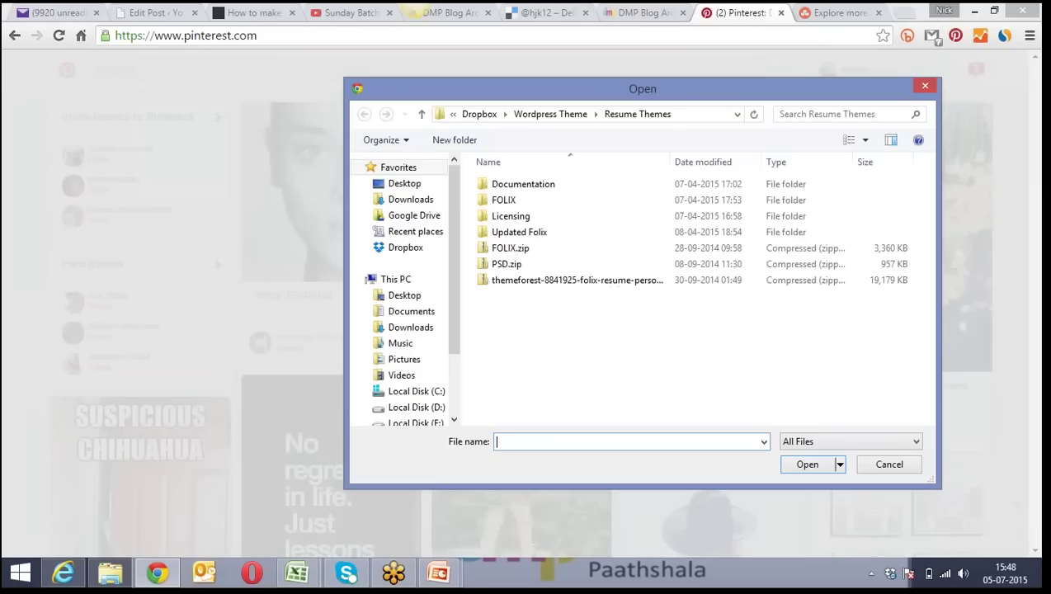
pyautogui.click(442, 187)
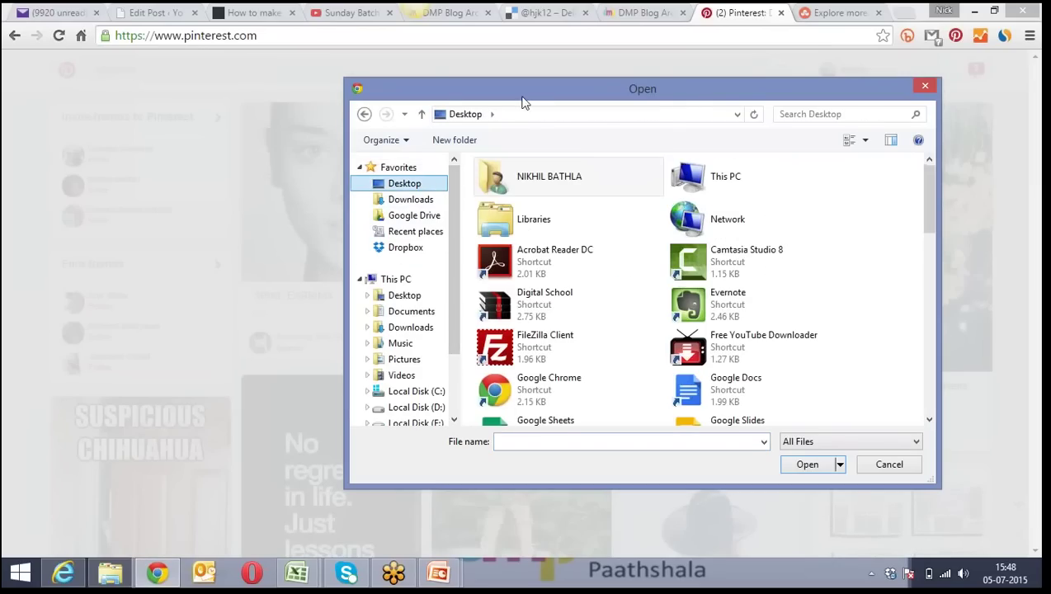
pyautogui.moveTo(527, 97); pyautogui.dragTo(651, 105)
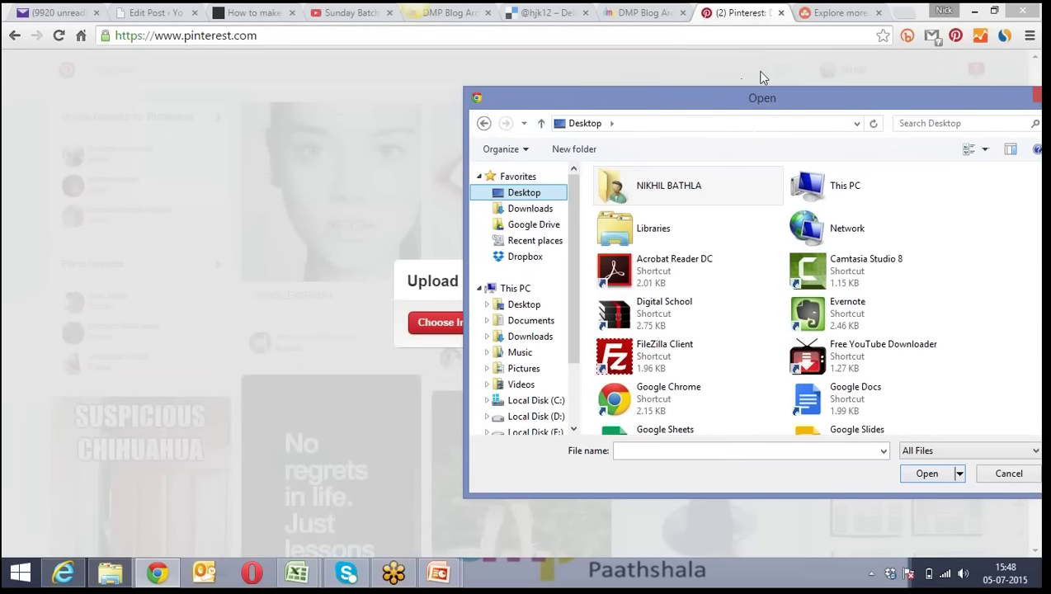
pyautogui.moveTo(828, 99); pyautogui.dragTo(720, 46)
pyautogui.moveTo(945, 142); pyautogui.dragTo(931, 289)
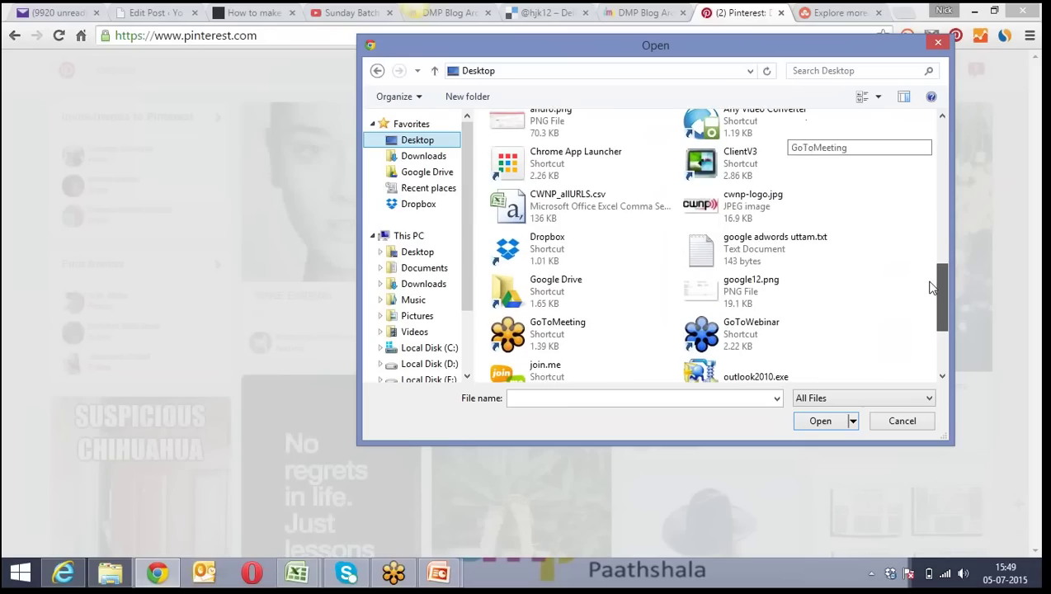
pyautogui.click(758, 203)
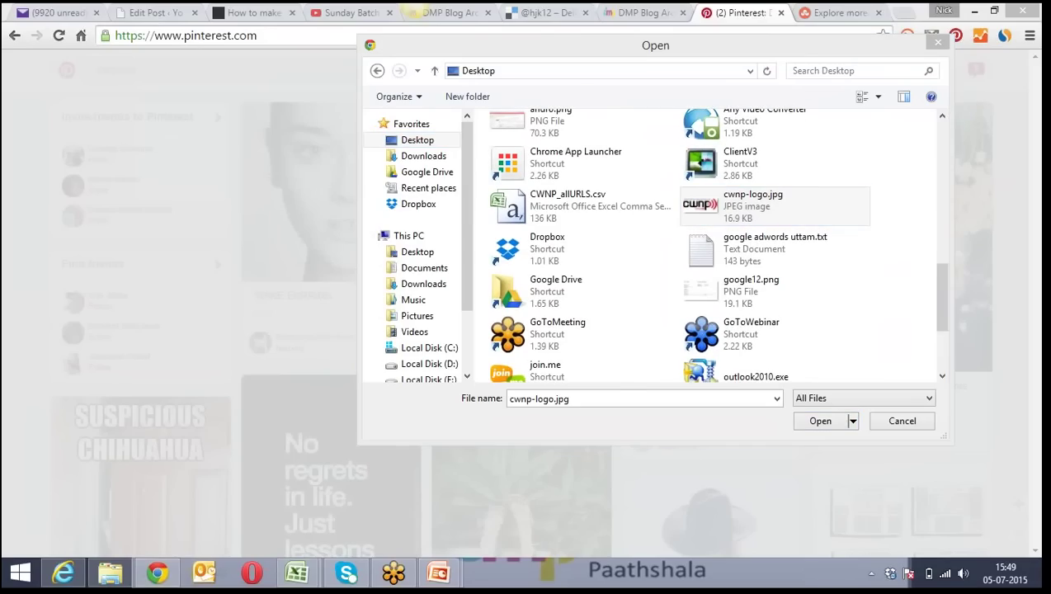
pyautogui.click(810, 419)
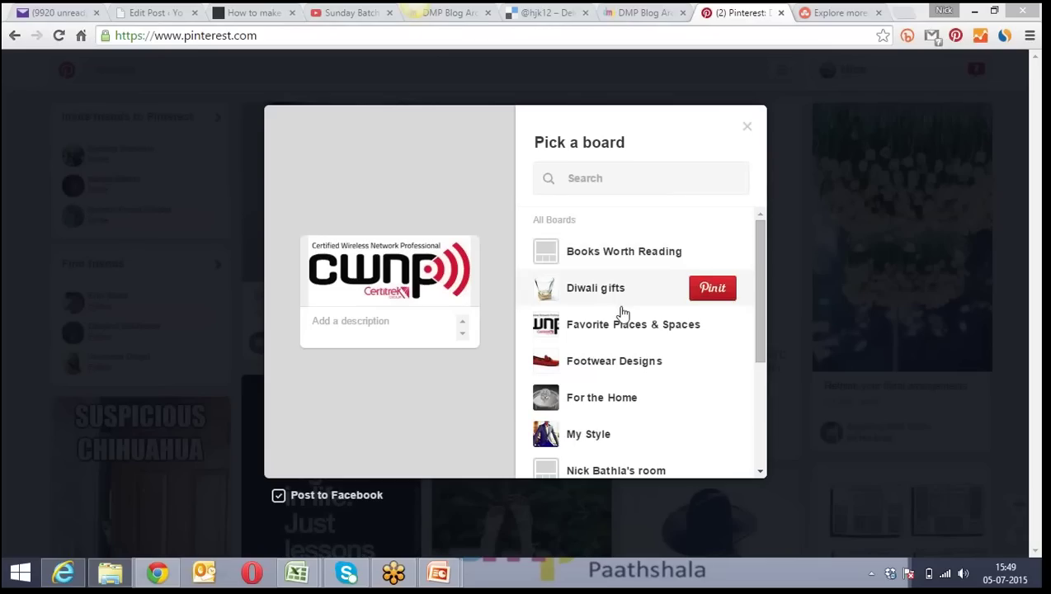
# Pin the CWNP logo to the Products I Love board
pyautogui.moveTo(754, 230); pyautogui.dragTo(748, 321)
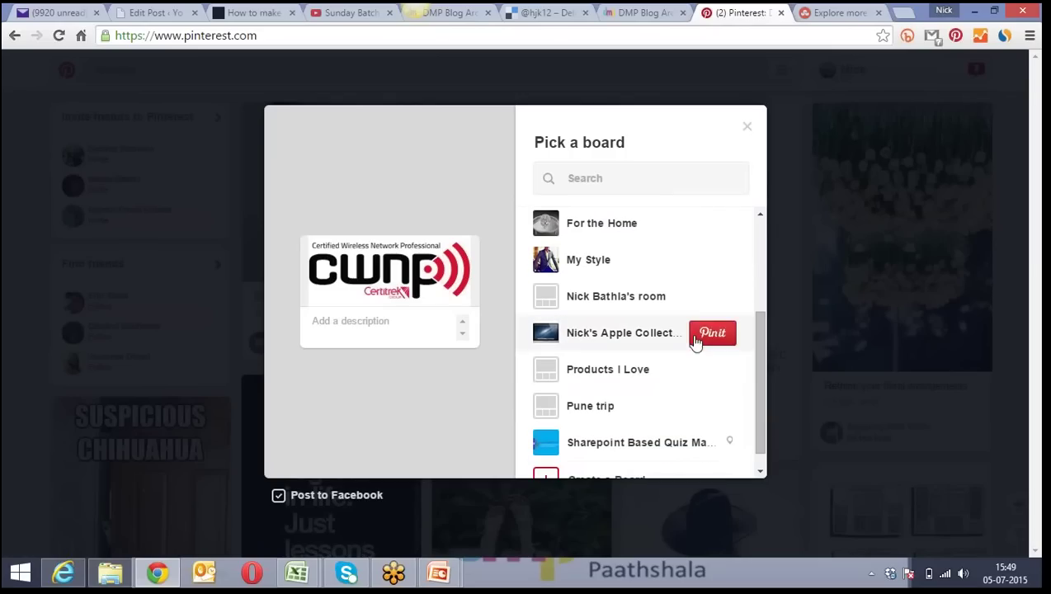
pyautogui.click(615, 377)
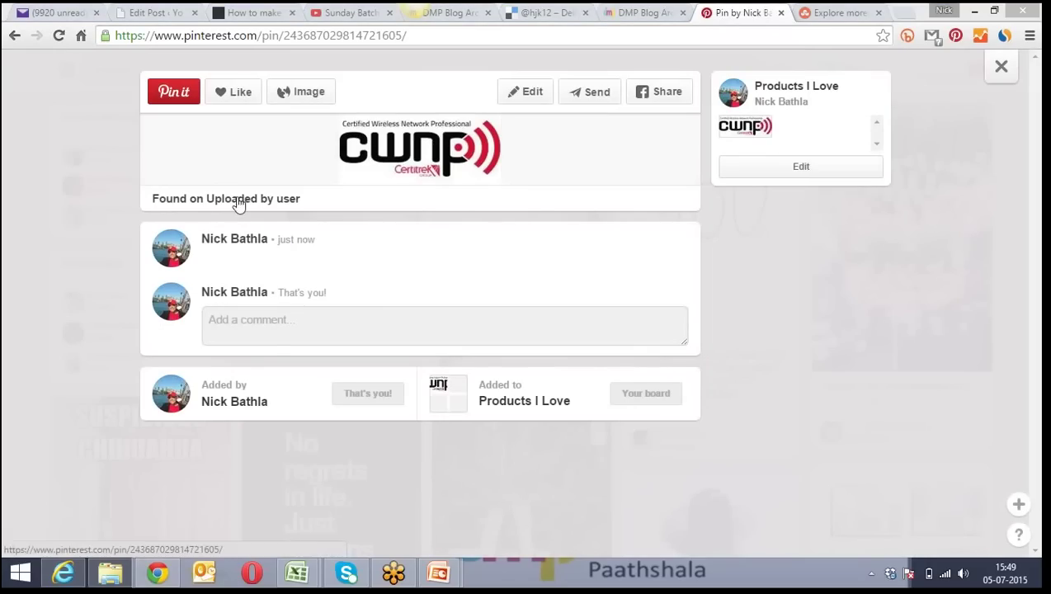
pyautogui.click(530, 94)
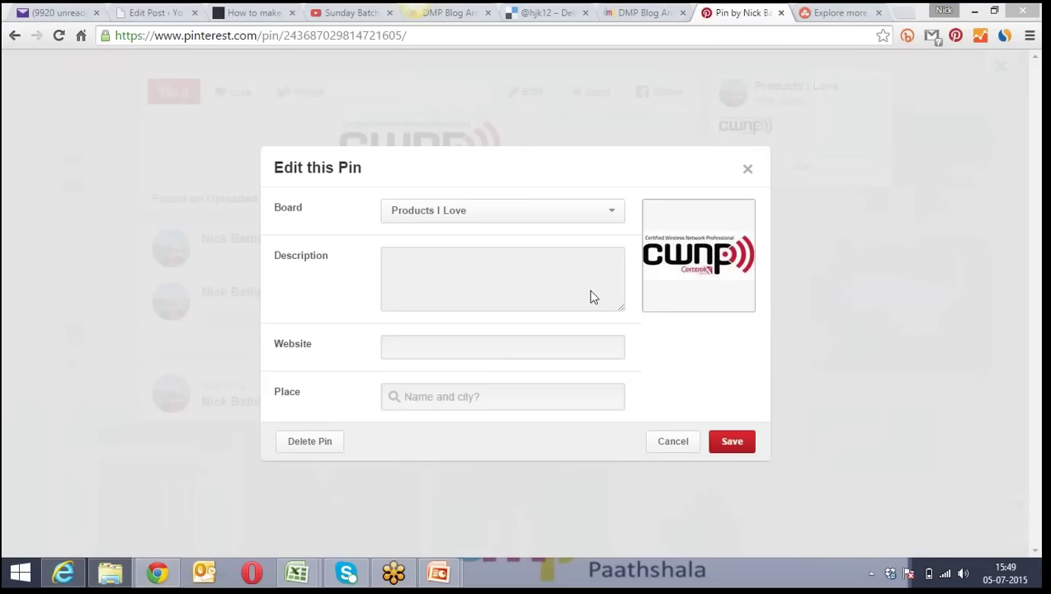
pyautogui.click(435, 270)
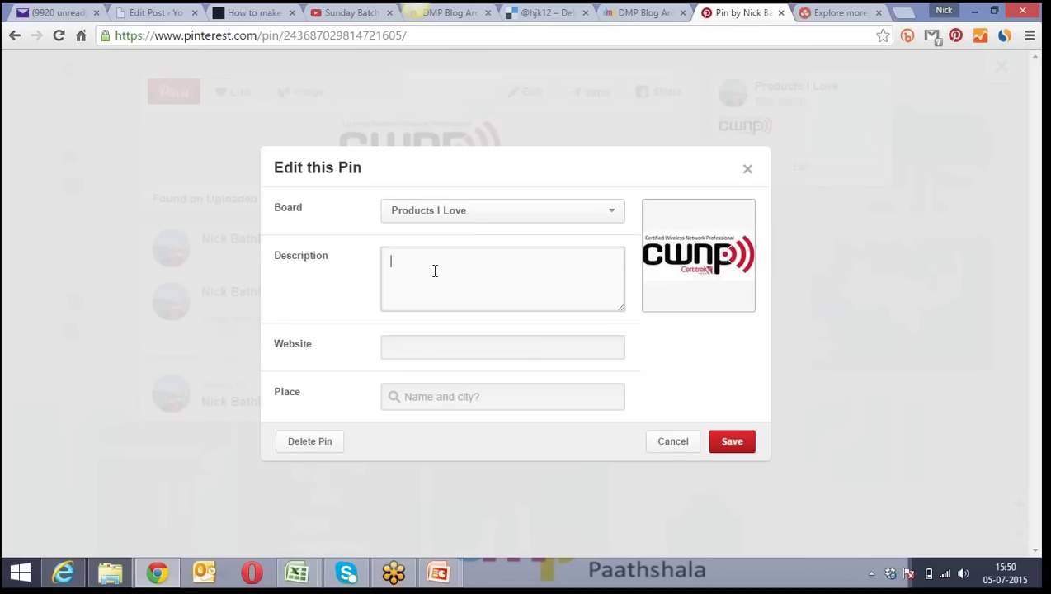
pyautogui.click(435, 272)
pyautogui.click(442, 344)
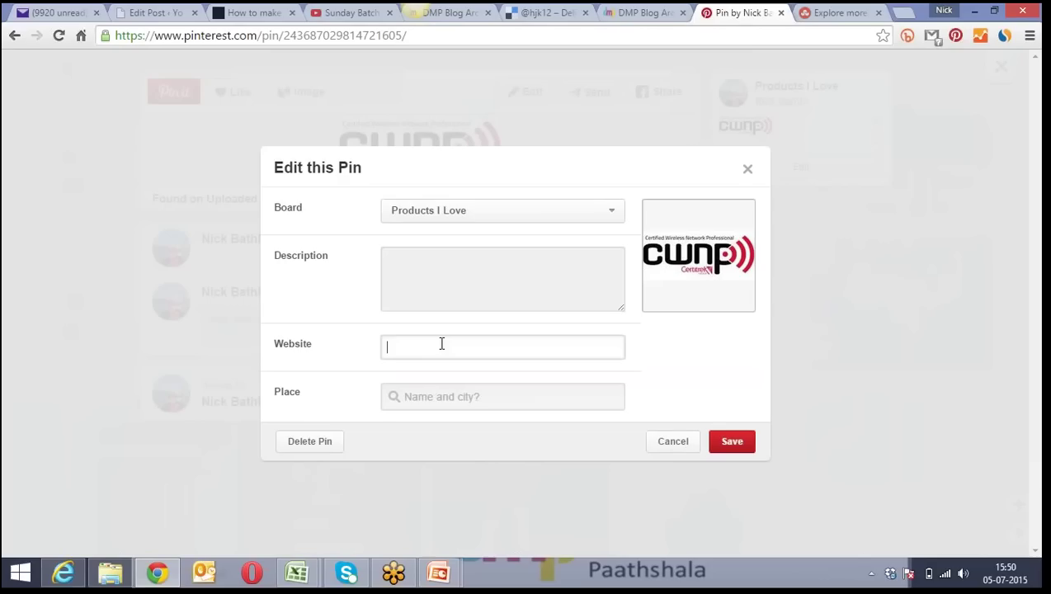
pyautogui.write('http://www.cwnp.cp')
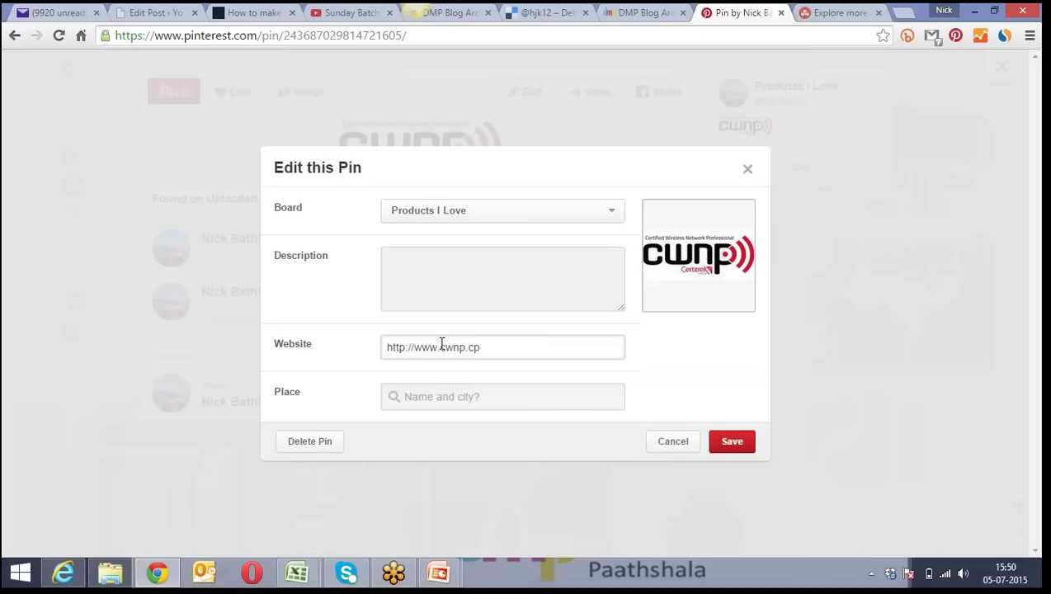
pyautogui.press('BackSpace')
pyautogui.write('om')
pyautogui.click(523, 162)
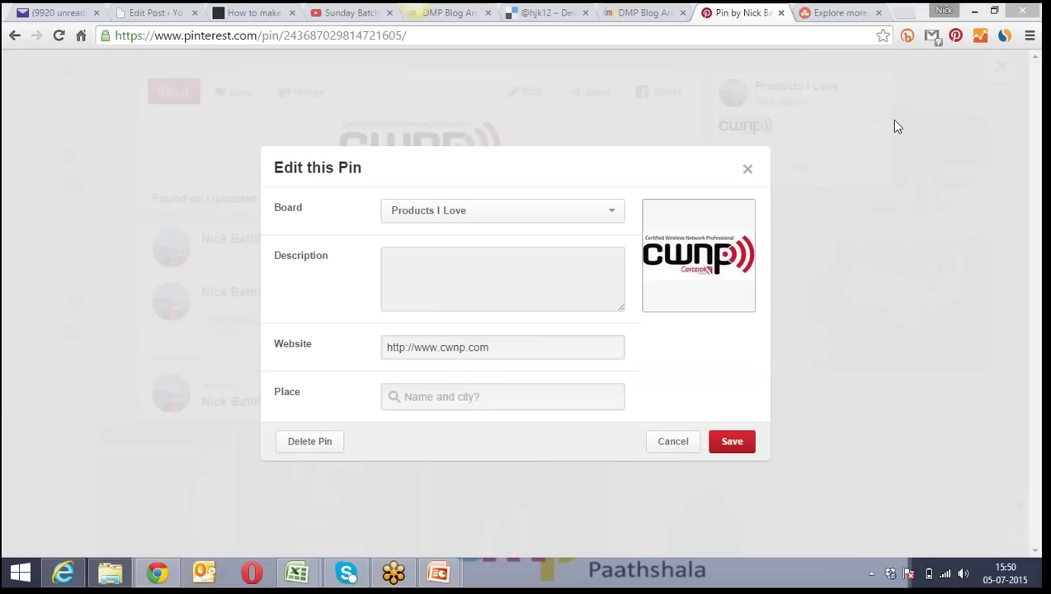
pyautogui.click(733, 444)
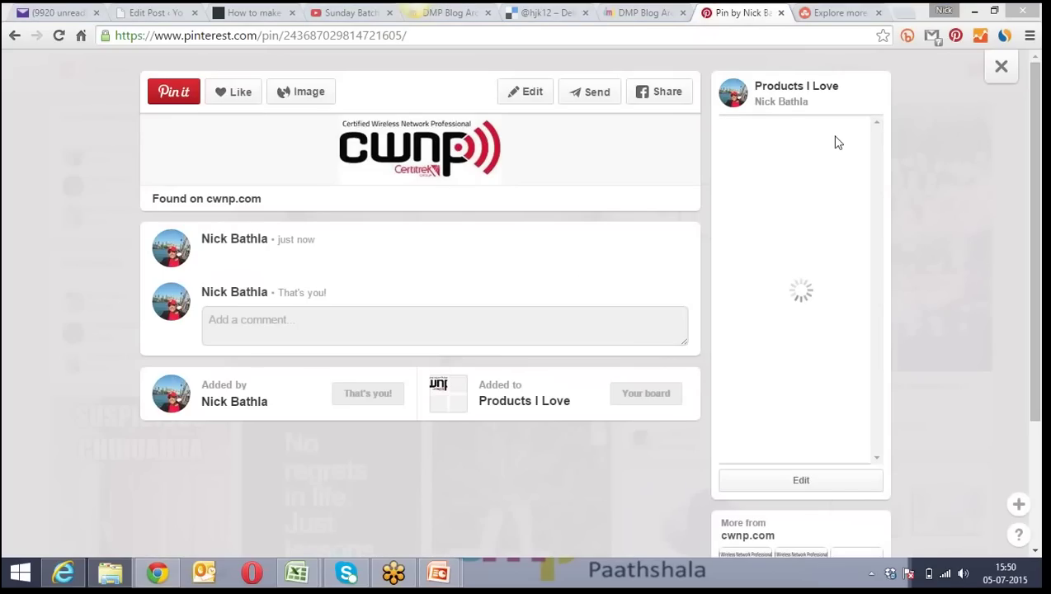
pyautogui.click(835, 12)
# Load youtube.com in place of the StumbleUpon page
pyautogui.click(775, 33)
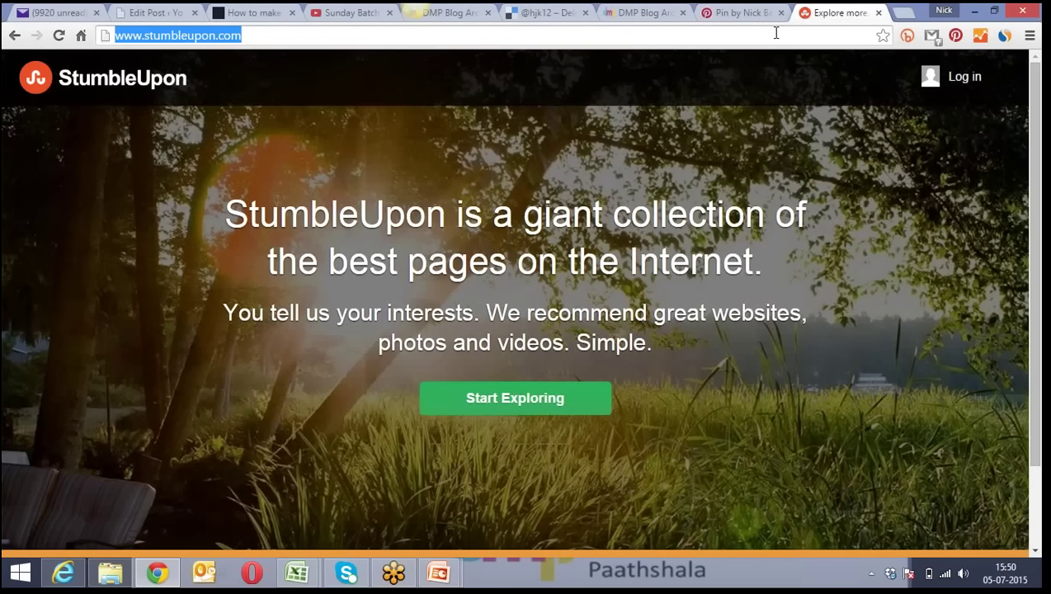
pyautogui.write('youtube')
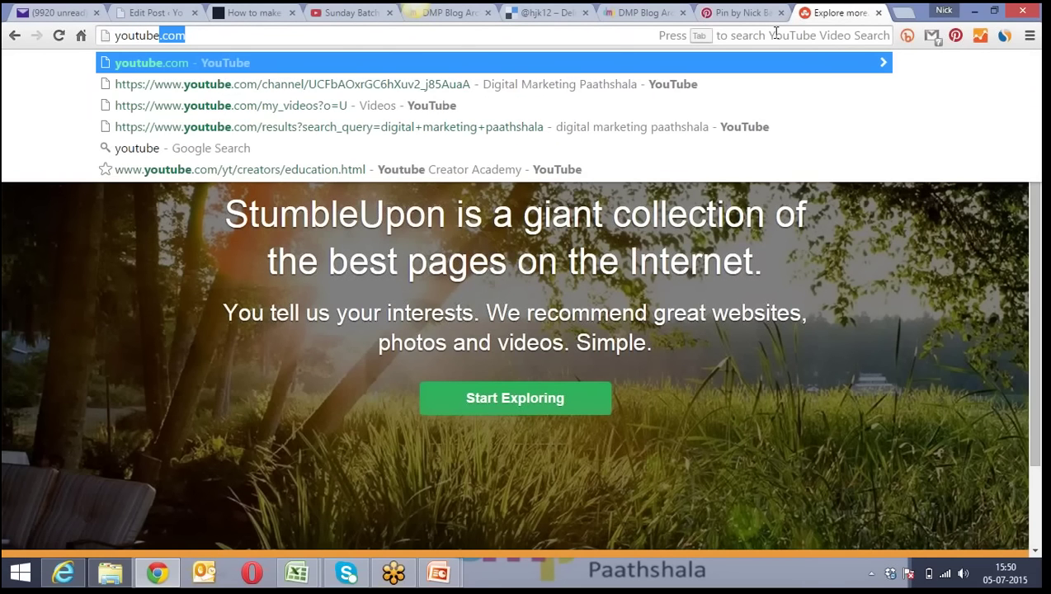
pyautogui.press('Return')
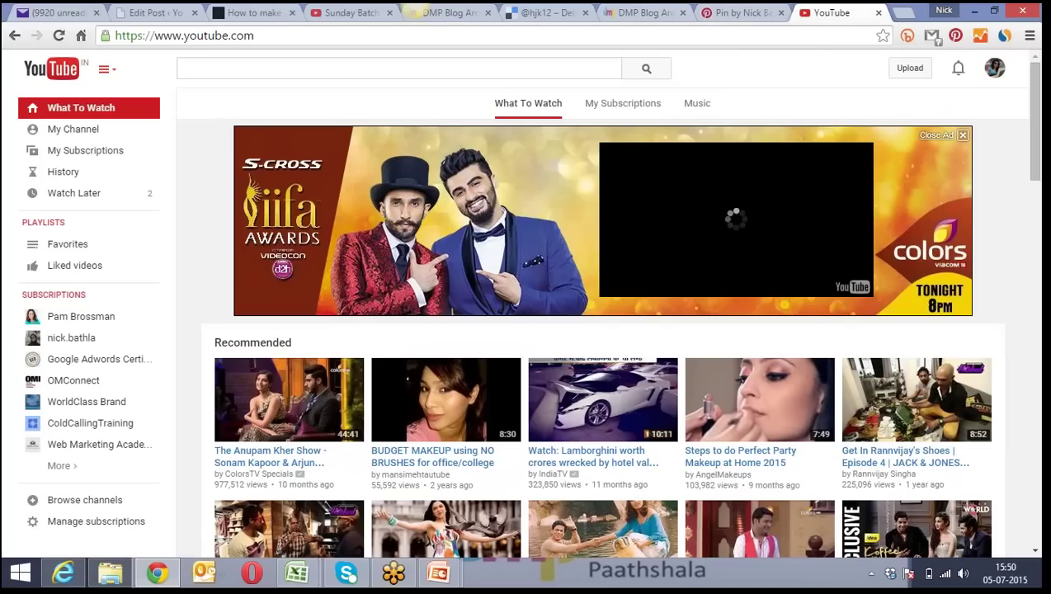
# Open YouTube's upload page, close the Public privacy dropdown, then return to the Sunday Batch playlist
pyautogui.click(394, 66)
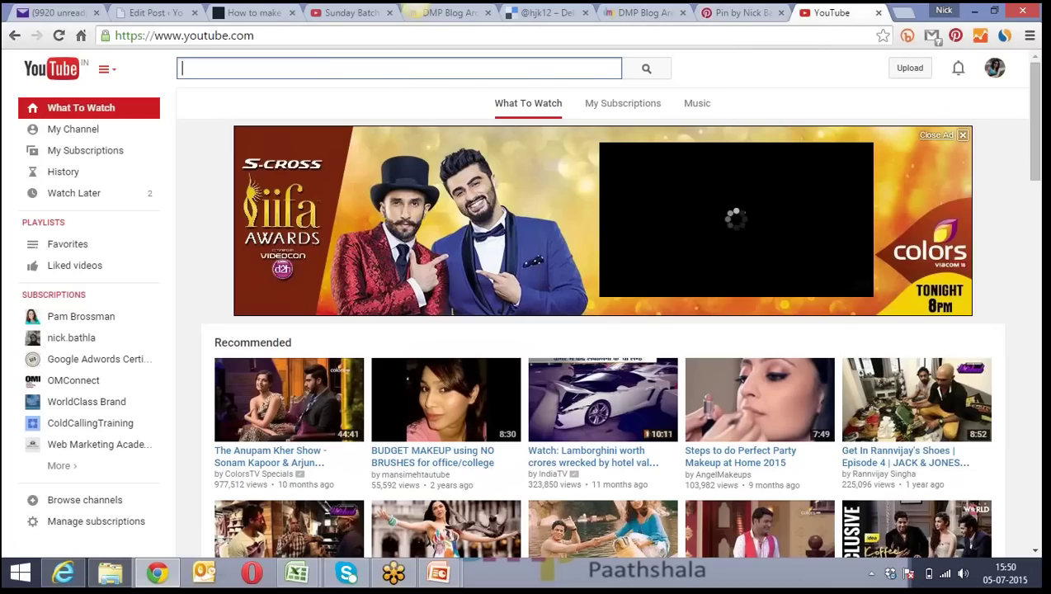
pyautogui.click(910, 68)
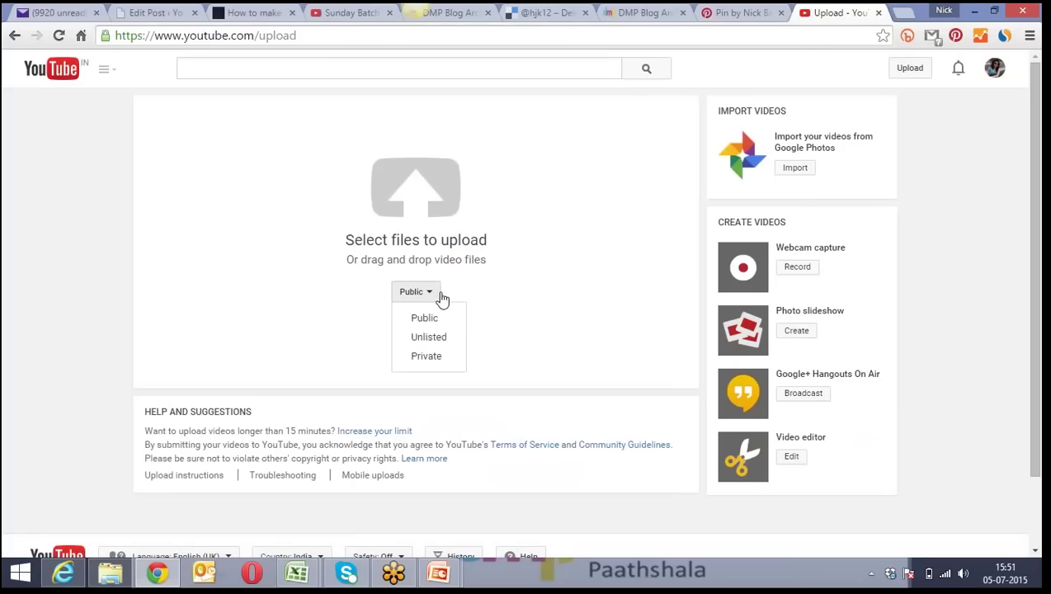
pyautogui.click(510, 321)
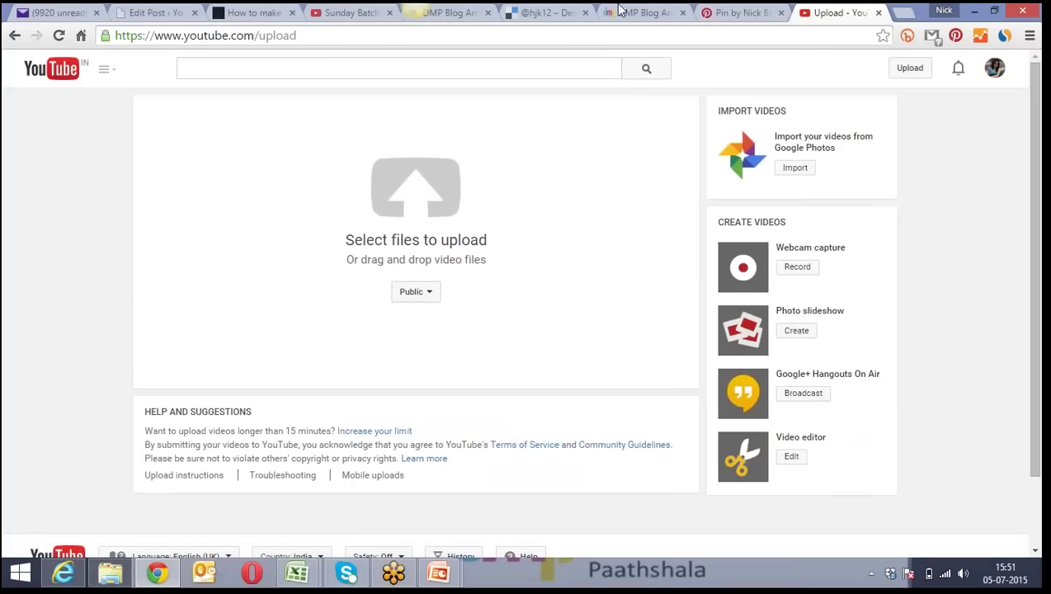
pyautogui.click(353, 12)
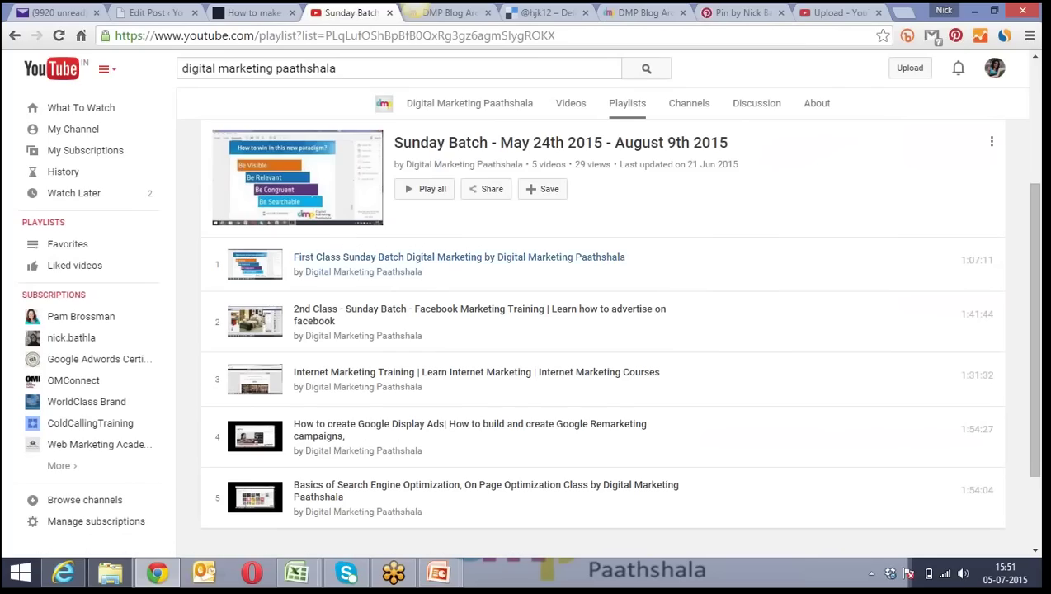
# Play the First Class Sunday Batch video, pause it and select part of its title
pyautogui.click(430, 270)
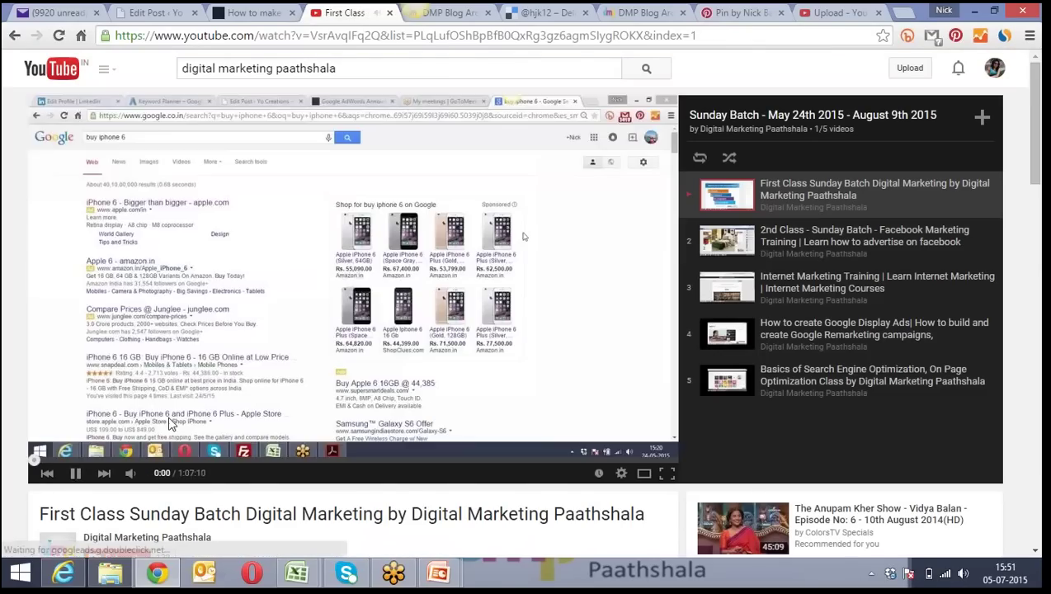
pyautogui.scroll(-2, 170, 424)
pyautogui.click(75, 323)
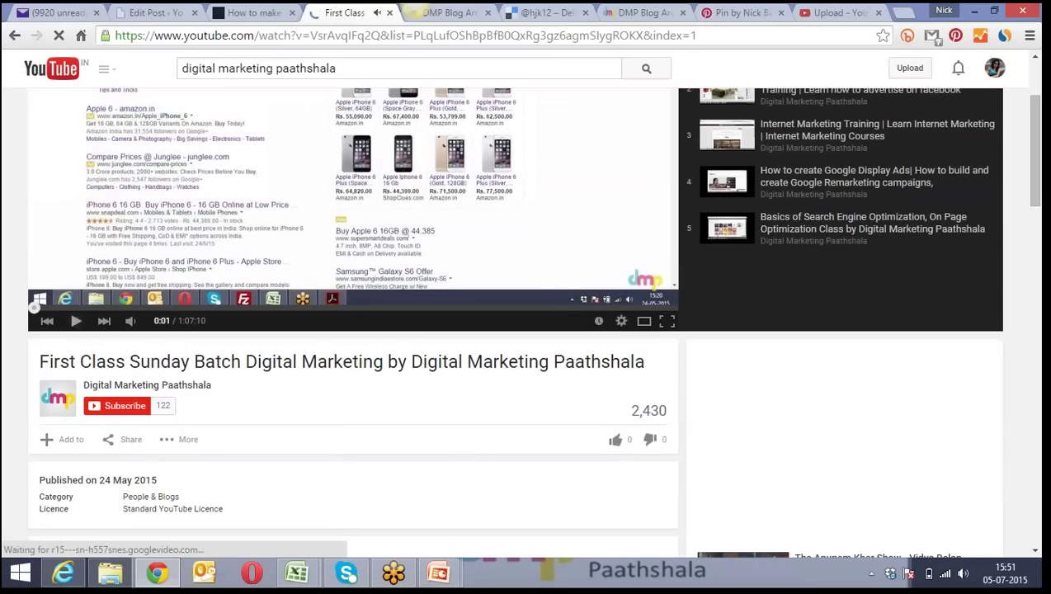
pyautogui.moveTo(91, 363); pyautogui.dragTo(458, 362)
pyautogui.scroll(-2, 422, 397)
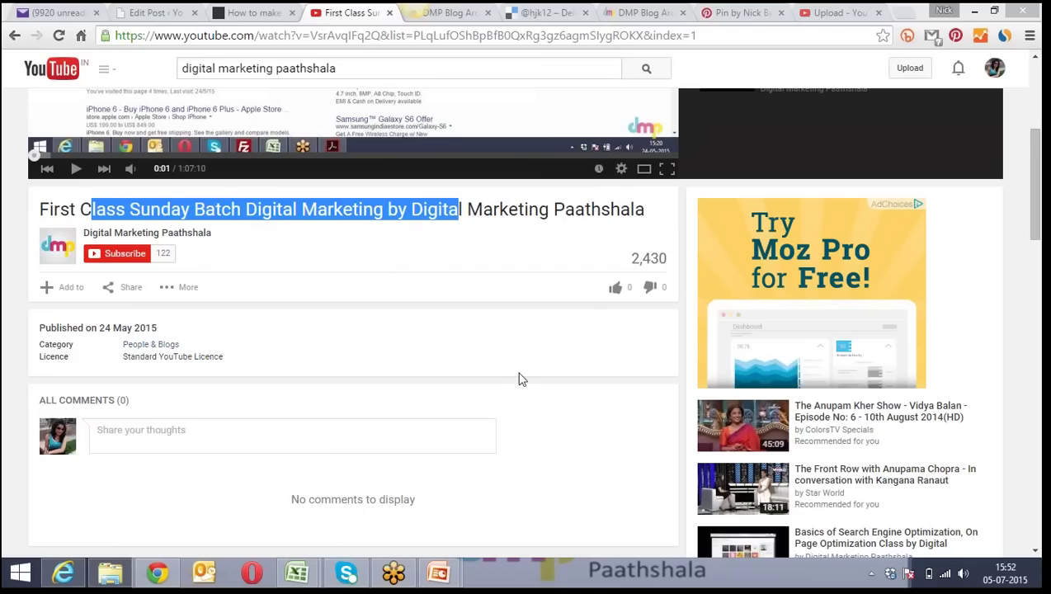
# Search Google for 'list of video sharing sites'
pyautogui.click(828, 10)
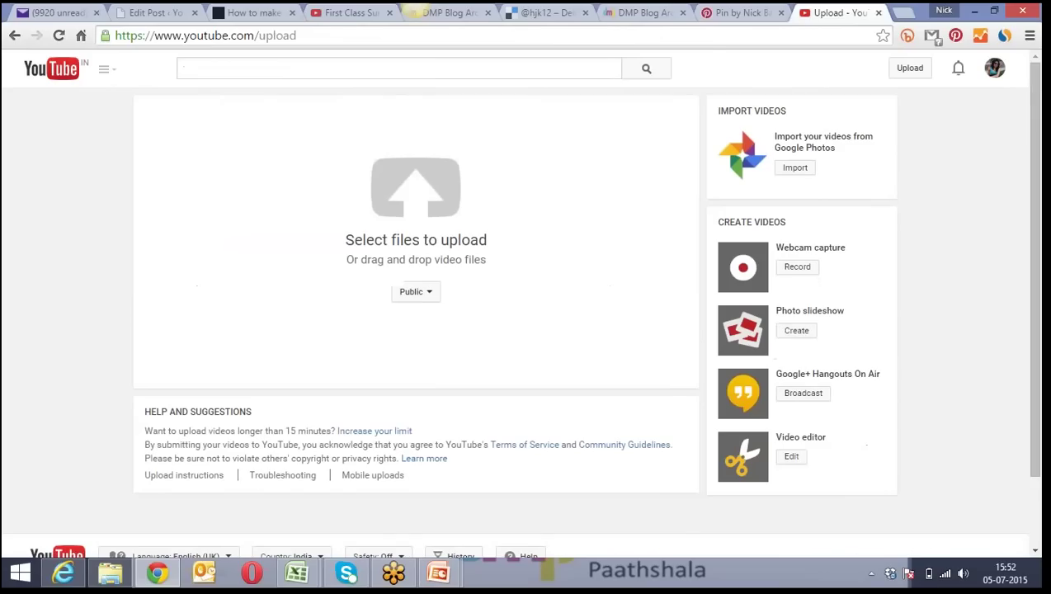
pyautogui.click(699, 37)
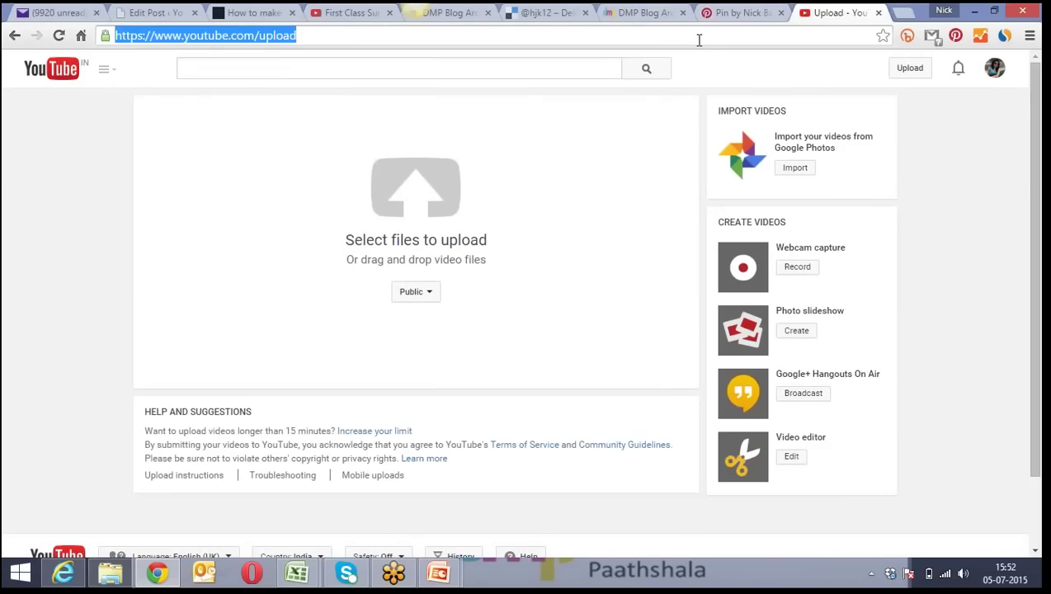
pyautogui.write('list of v')
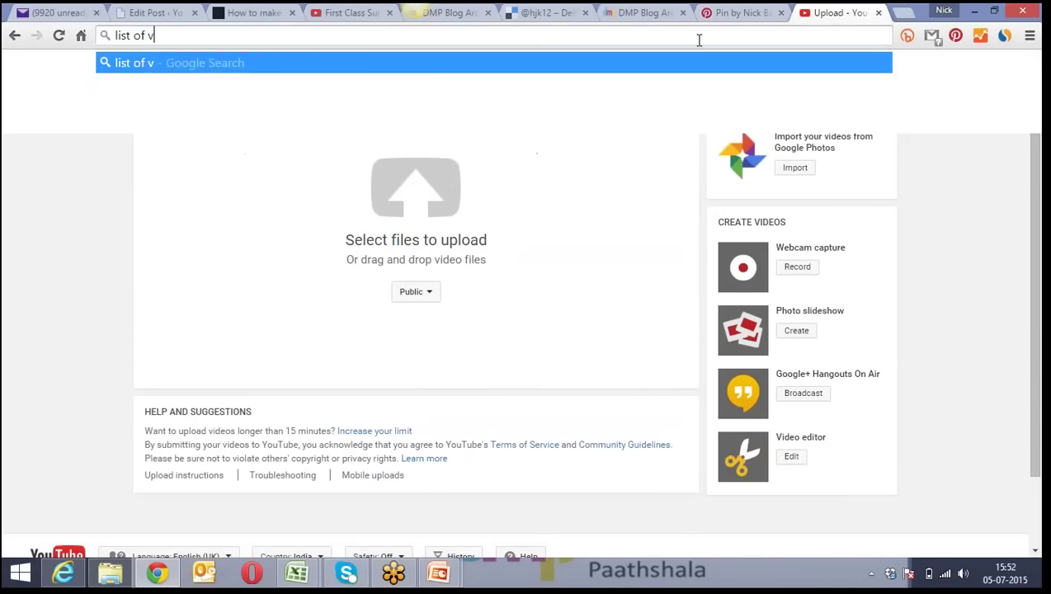
pyautogui.write('ideo sharing sit')
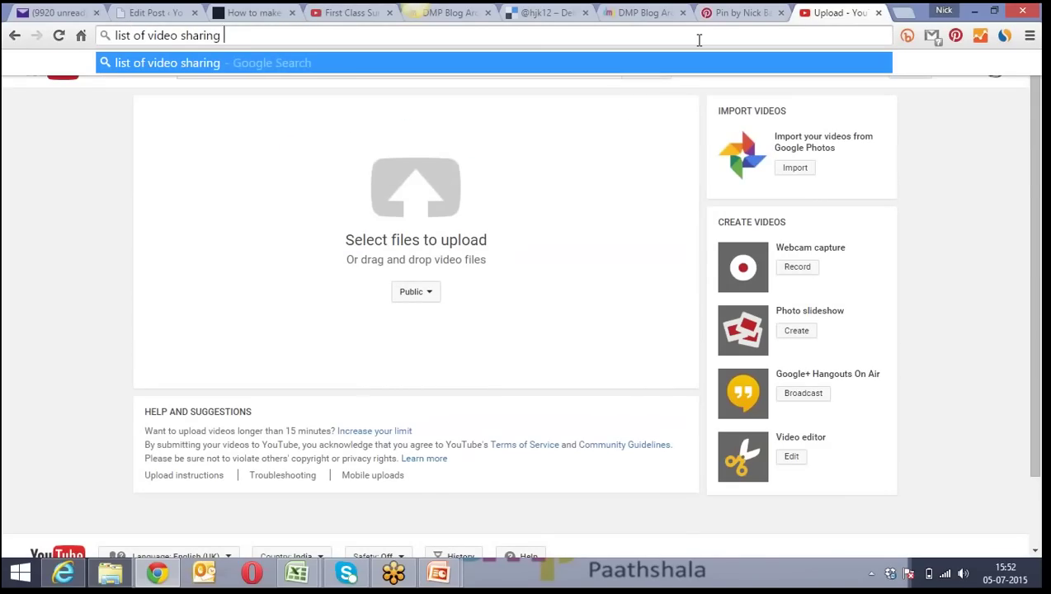
pyautogui.write('es')
pyautogui.press('Return')
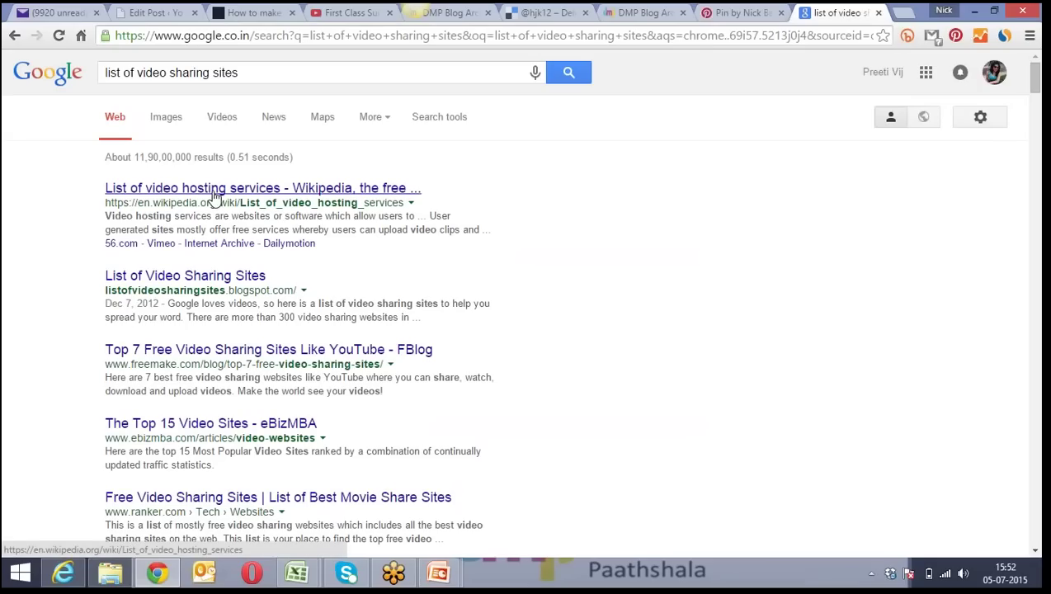
# Open the 'List of Video Sharing Sites' blogspot result from the search results
pyautogui.click(209, 283)
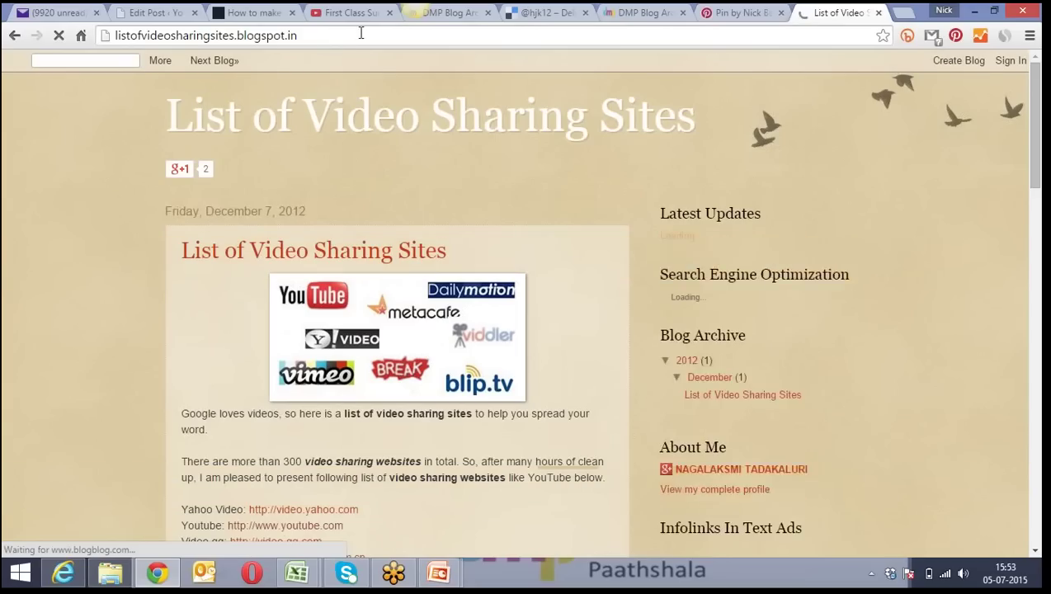
# Copy the List of Video Sharing Sites blog's web address
pyautogui.click(360, 35)
pyautogui.rightClick(360, 35)
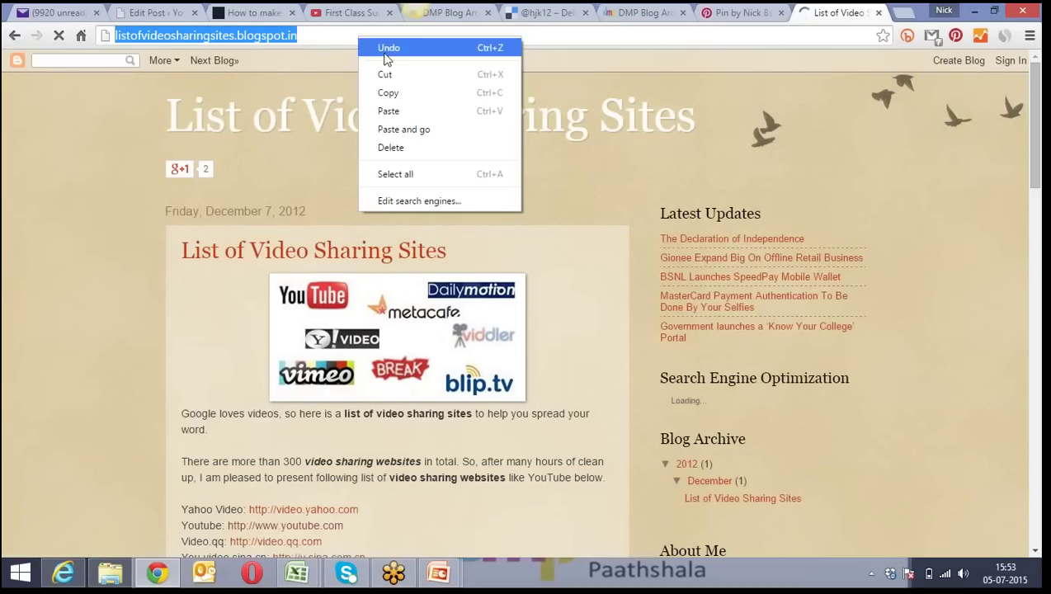
pyautogui.click(417, 92)
# Scroll through the video sharing sites list, such as Crackle, Vidivodo and Vuze, to the footer
pyautogui.click(137, 265)
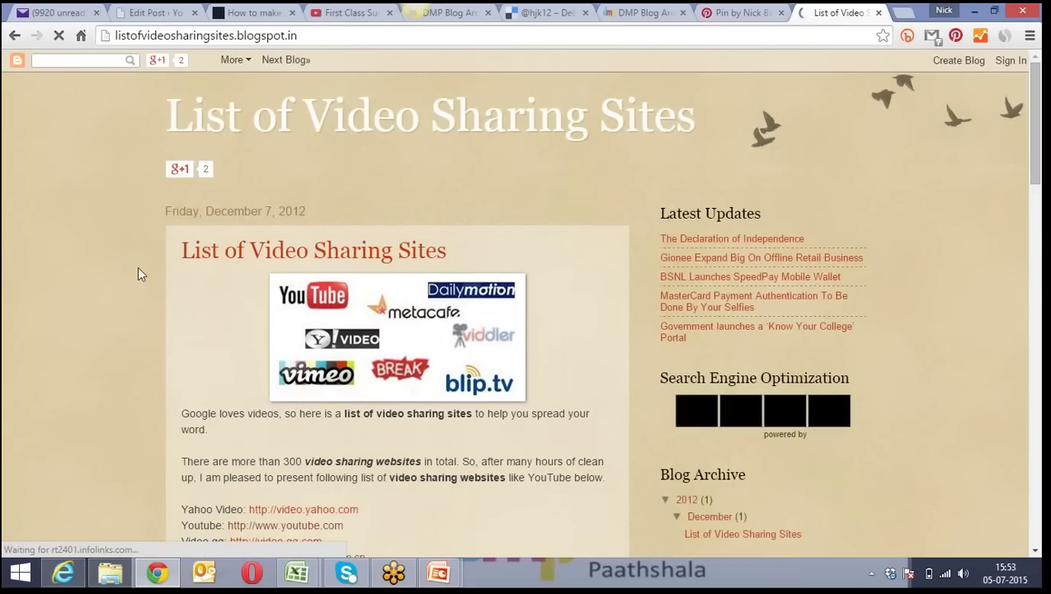
pyautogui.scroll(-5, 137, 266)
pyautogui.scroll(1, 139, 274)
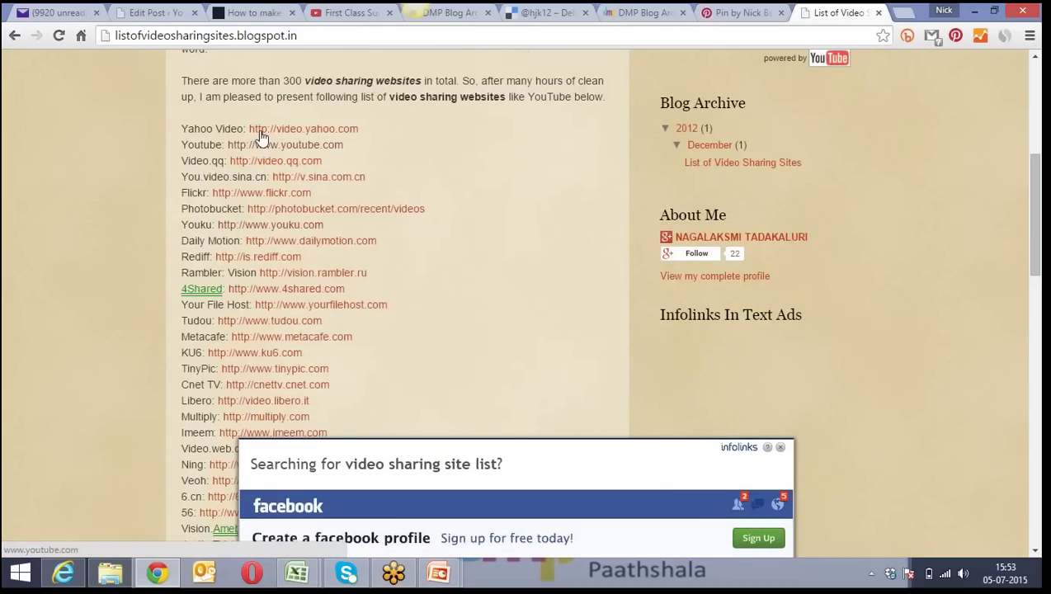
pyautogui.scroll(-14, 279, 247)
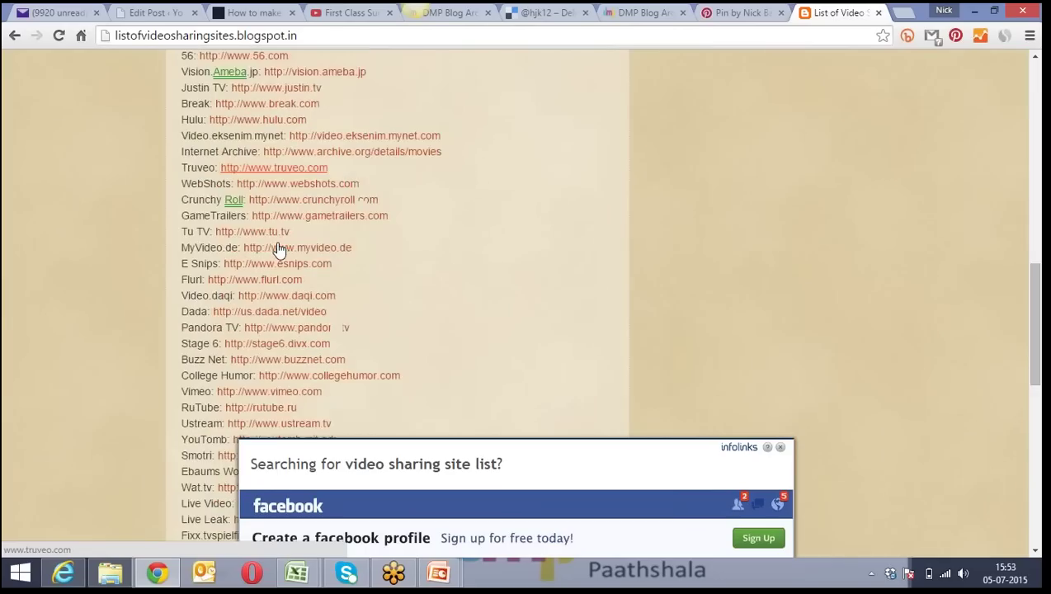
pyautogui.scroll(-1, 269, 237)
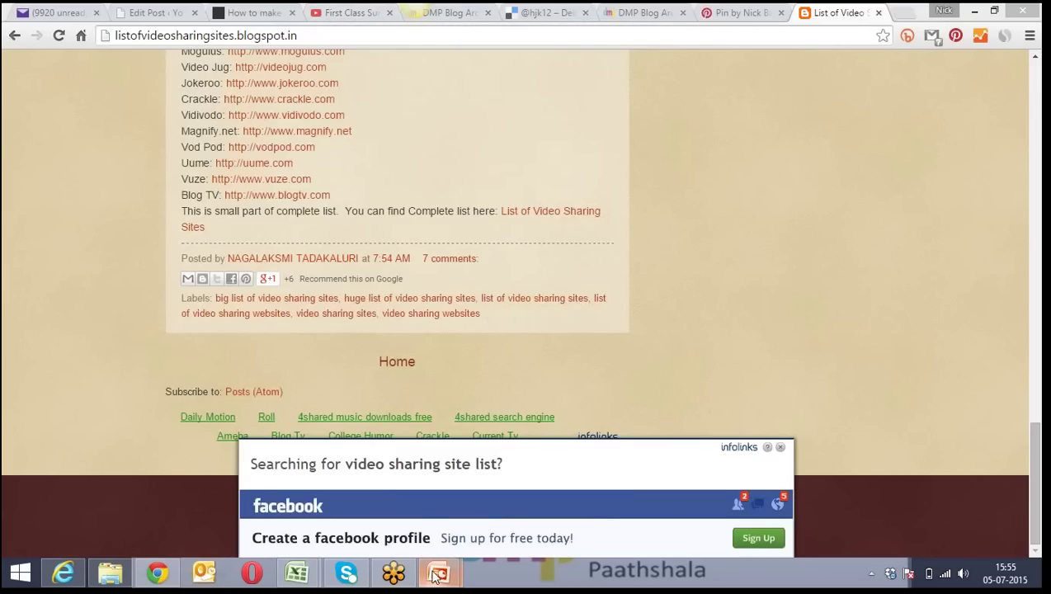
# Close the video list, Pinterest and DMP blog tabs, then start a new tab with 'ezine'
pyautogui.click(877, 12)
pyautogui.click(877, 13)
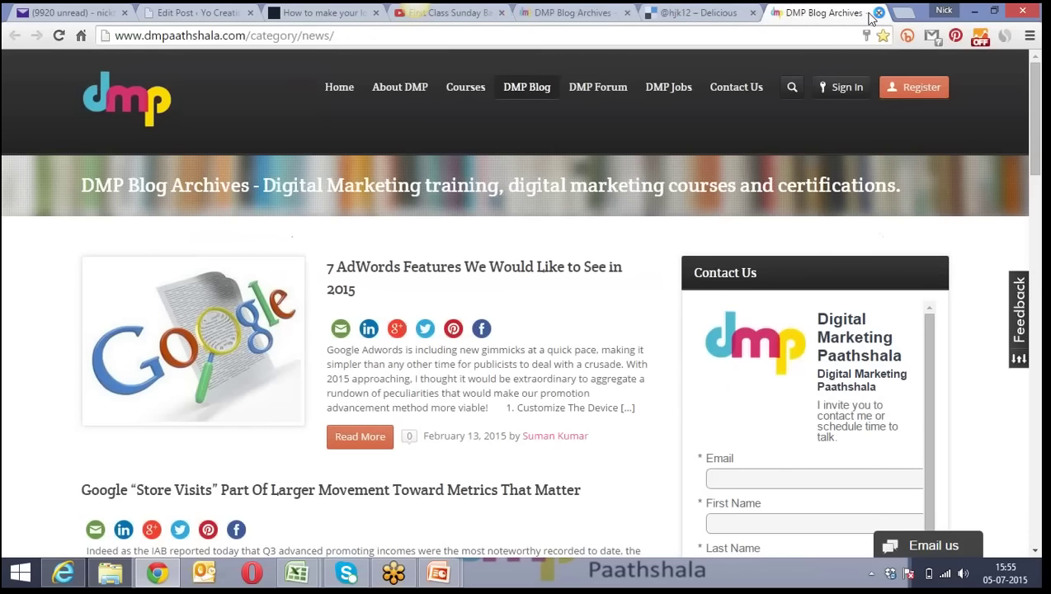
pyautogui.click(877, 12)
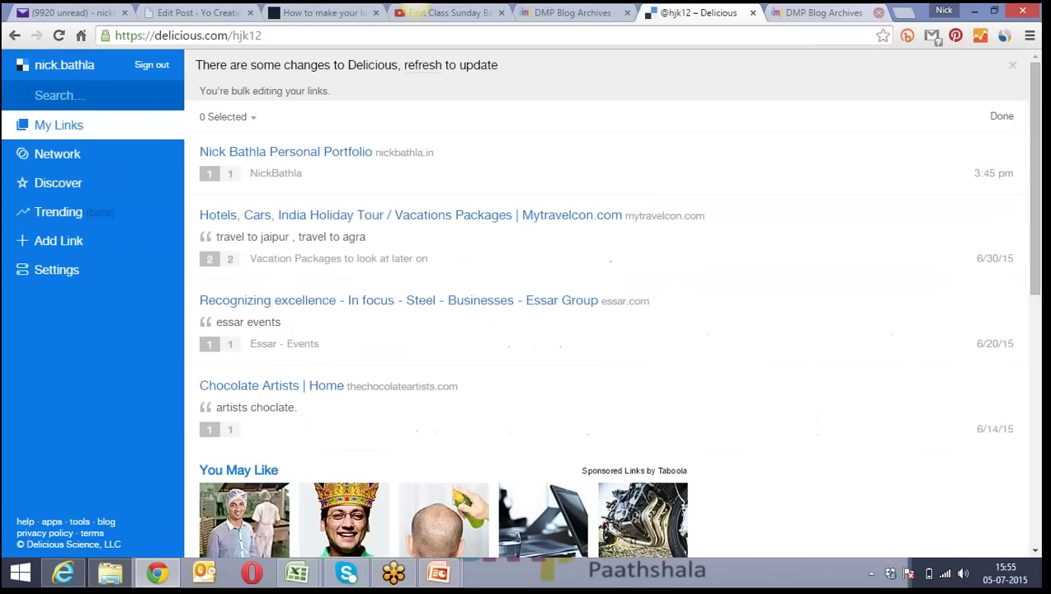
pyautogui.click(884, 12)
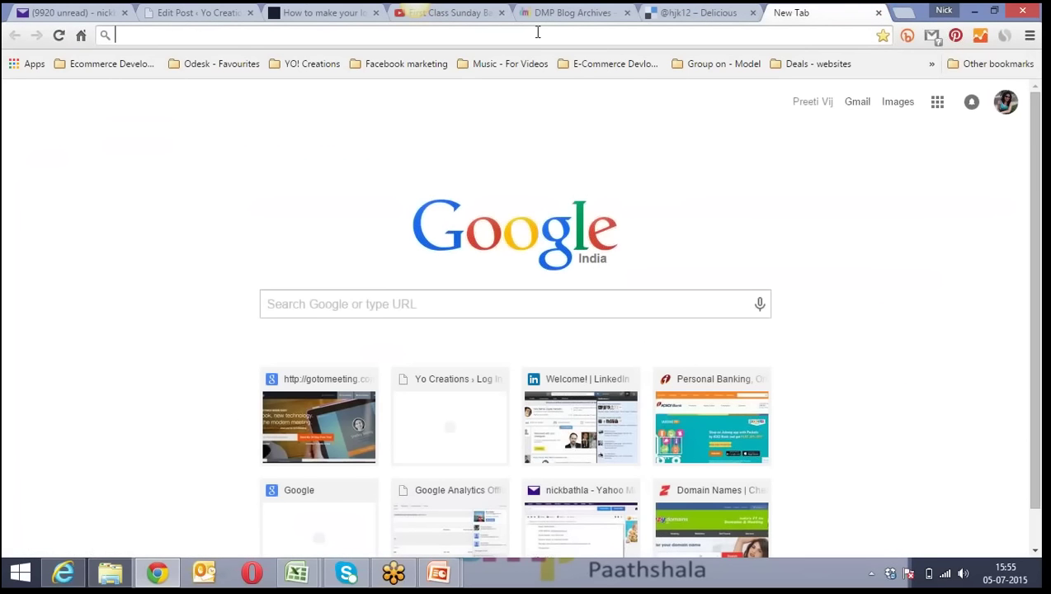
pyautogui.write('ezinearticles.com')
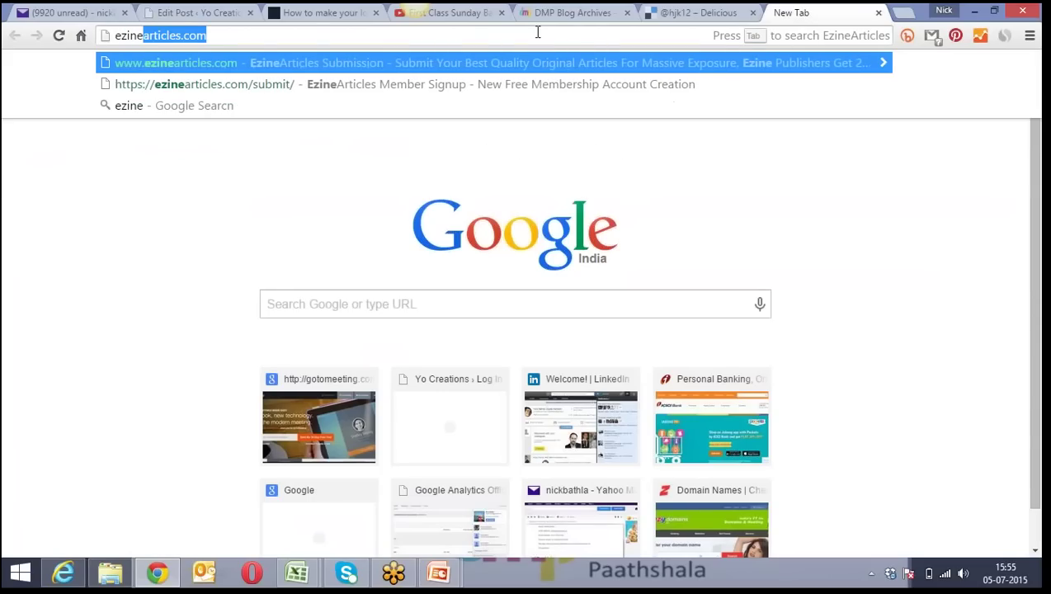
# Load ezinearticles.com from the autocompleted address suggestion
pyautogui.press('End')
pyautogui.press('Return')
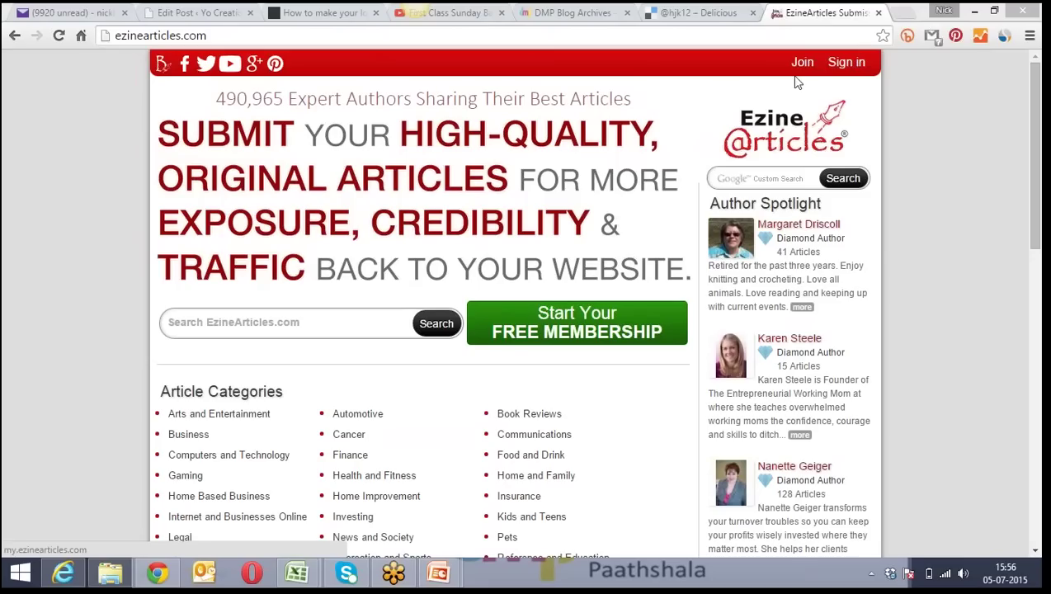
# Open the EzineArticles Join page and scroll through the free account sign-up form
pyautogui.click(226, 31)
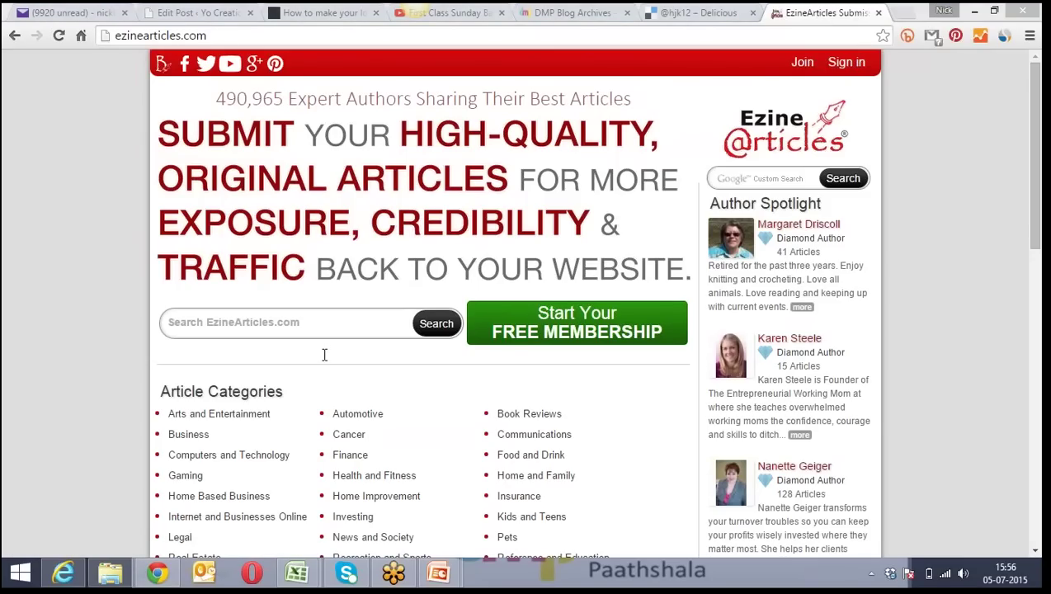
pyautogui.click(802, 63)
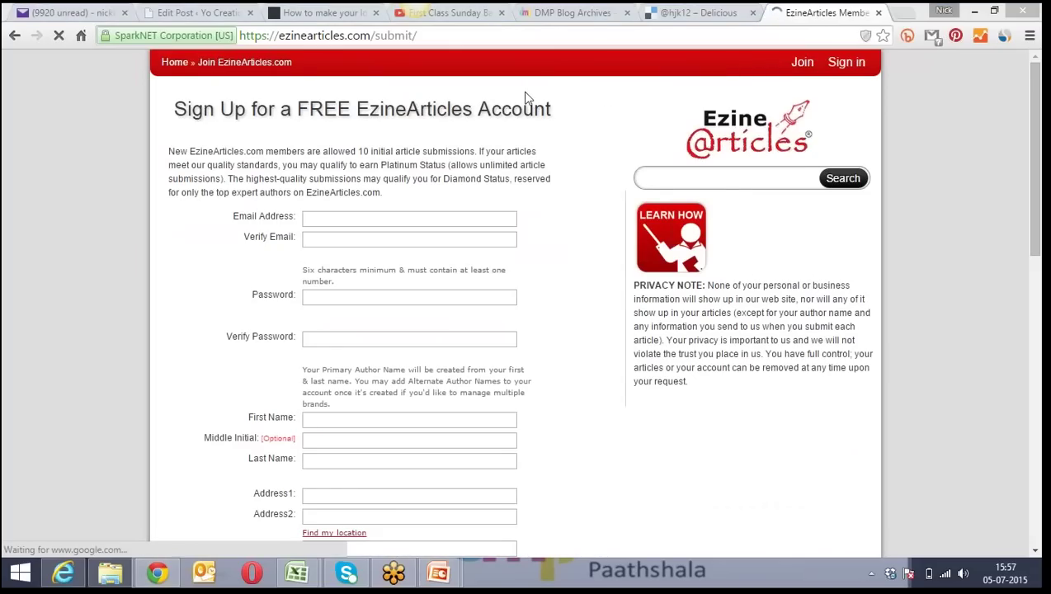
pyautogui.scroll(-4, 577, 168)
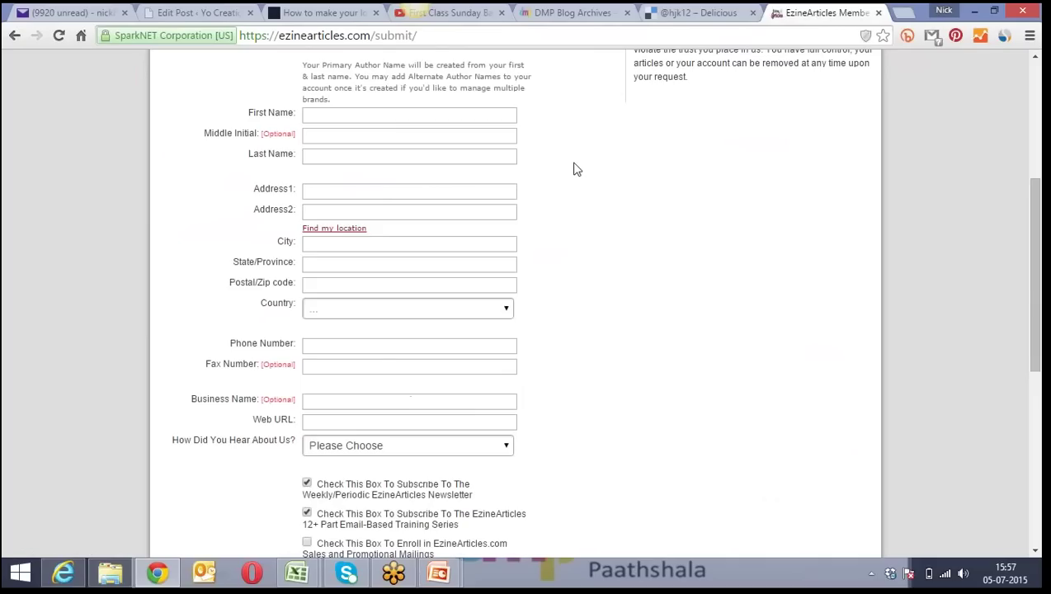
pyautogui.scroll(-5, 576, 169)
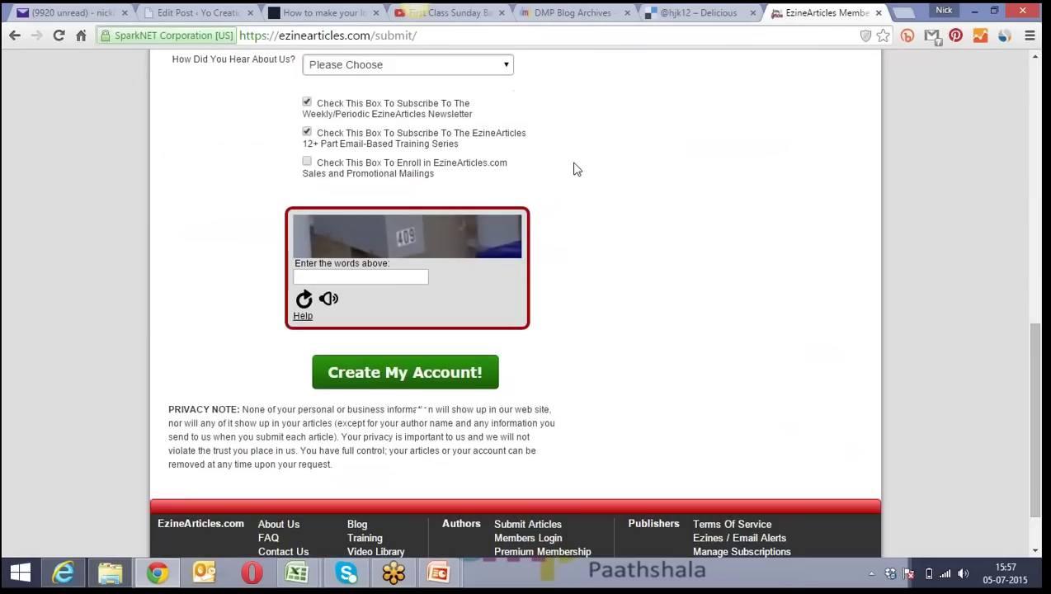
pyautogui.scroll(8, 577, 168)
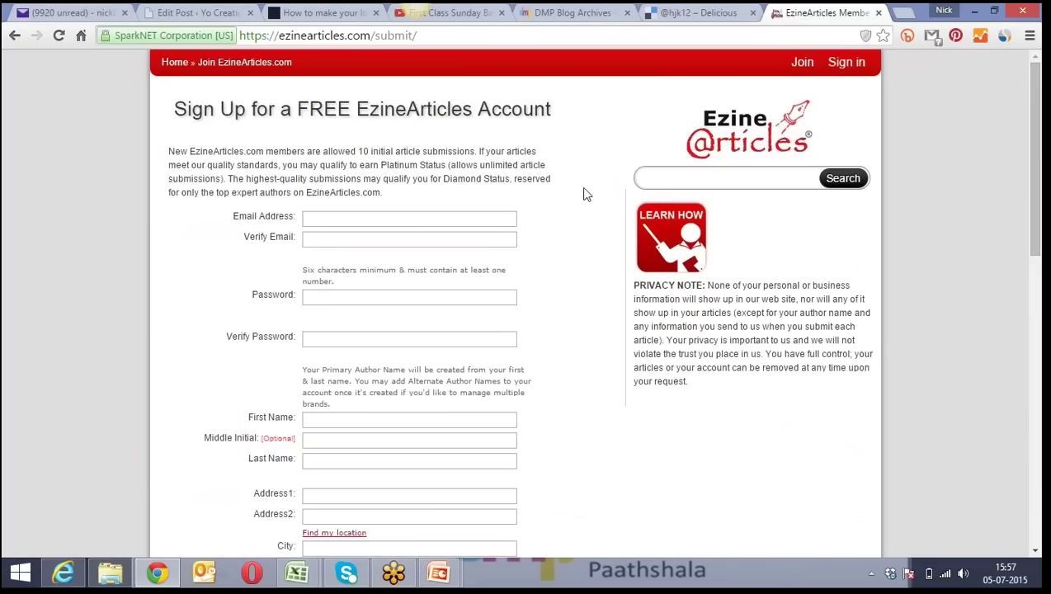
# Return to the EzineArticles home page and open '7 Strategies You Can Use to Deal With a Rejection'
pyautogui.click(175, 64)
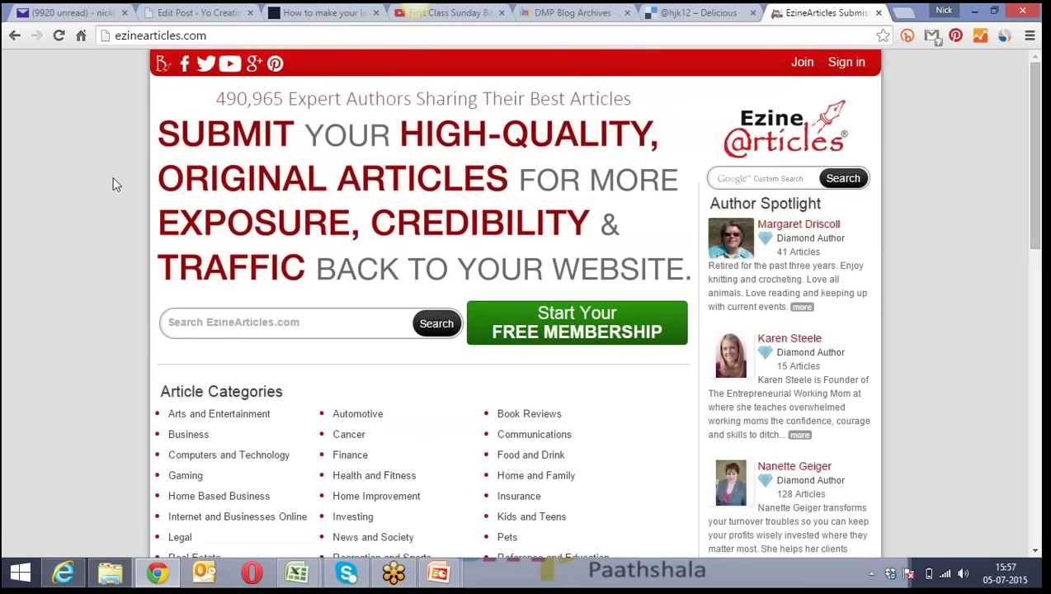
pyautogui.scroll(-5, 116, 184)
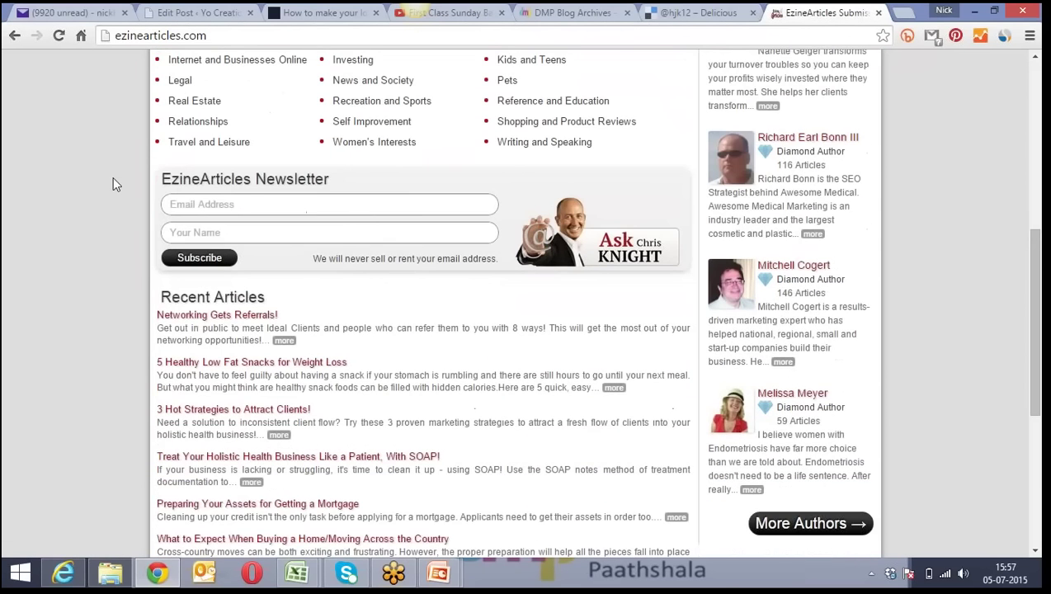
pyautogui.scroll(-1, 116, 184)
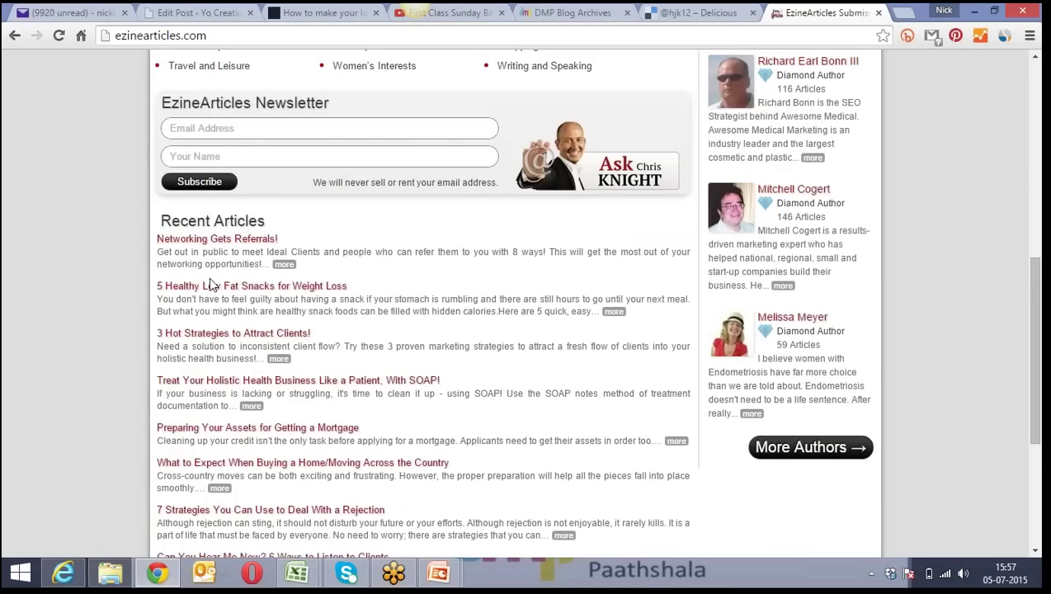
pyautogui.scroll(-2, 216, 306)
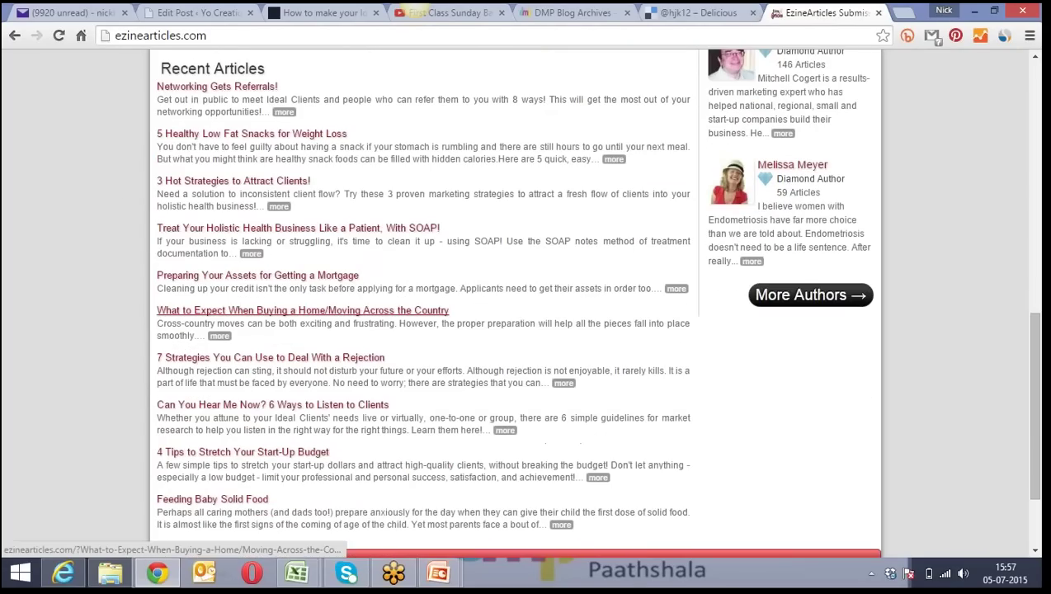
pyautogui.click(270, 361)
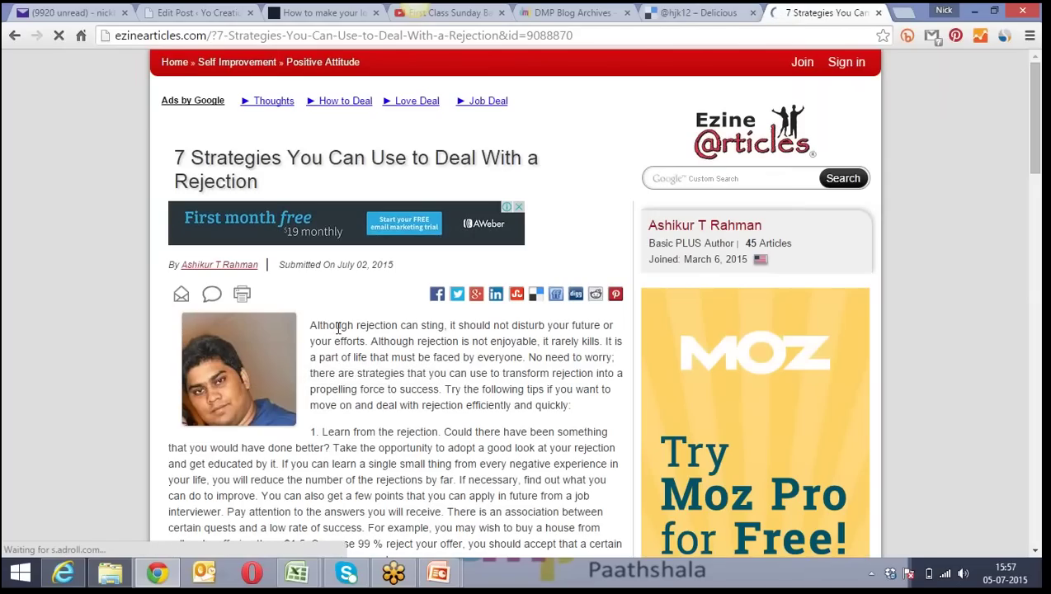
# Scroll down through the rejection-strategies article
pyautogui.scroll(-3, 338, 328)
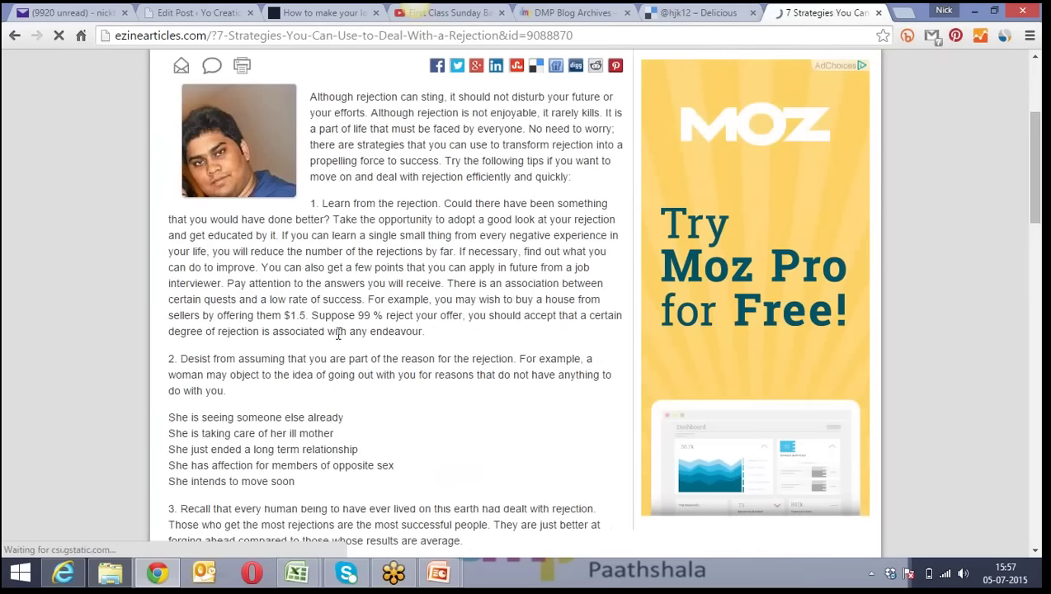
pyautogui.scroll(-1, 338, 328)
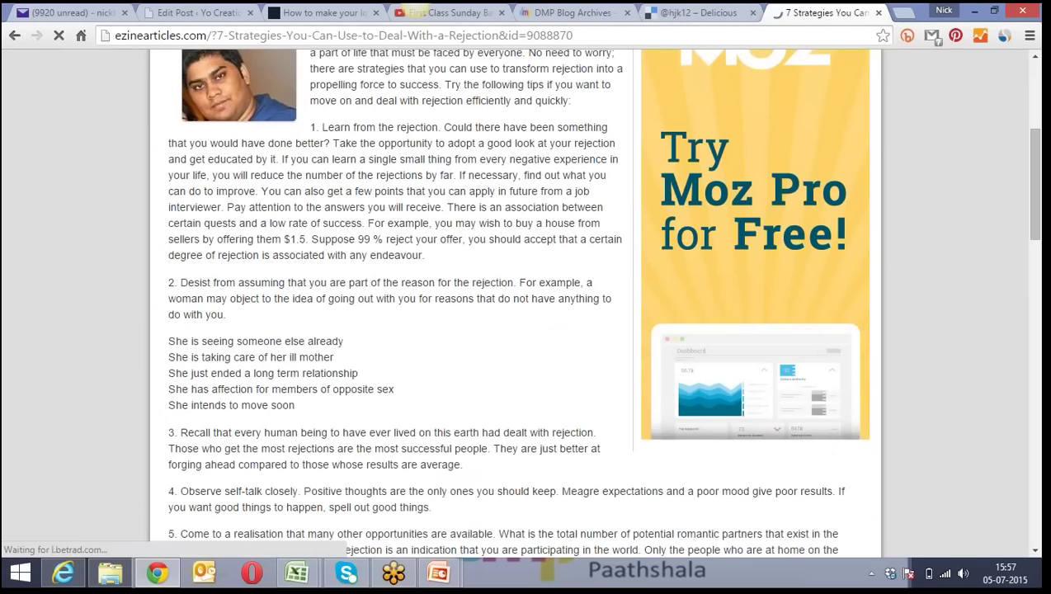
pyautogui.scroll(-3, 511, 297)
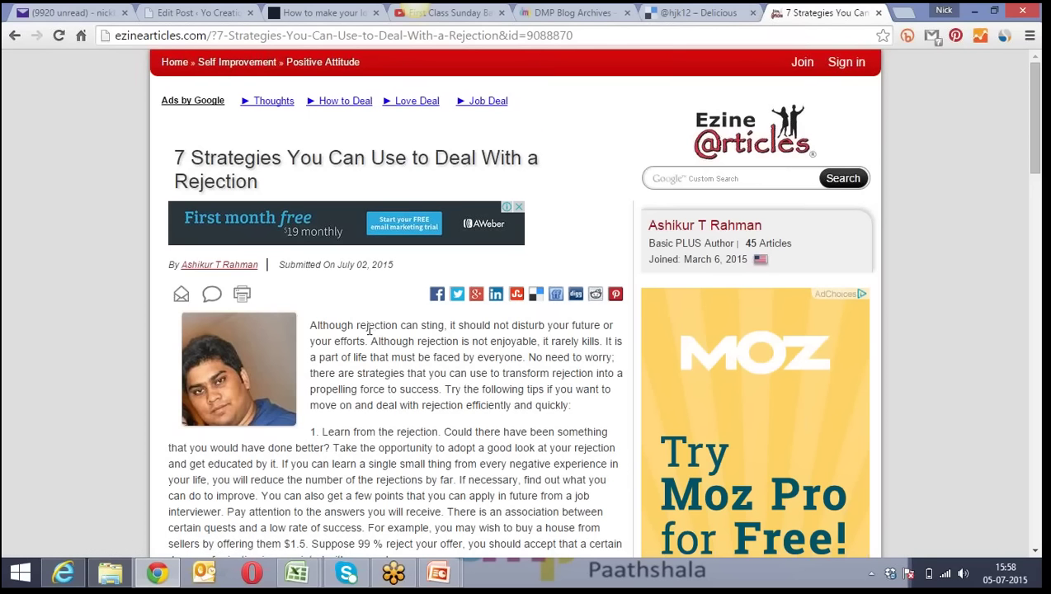
pyautogui.scroll(-7, 369, 330)
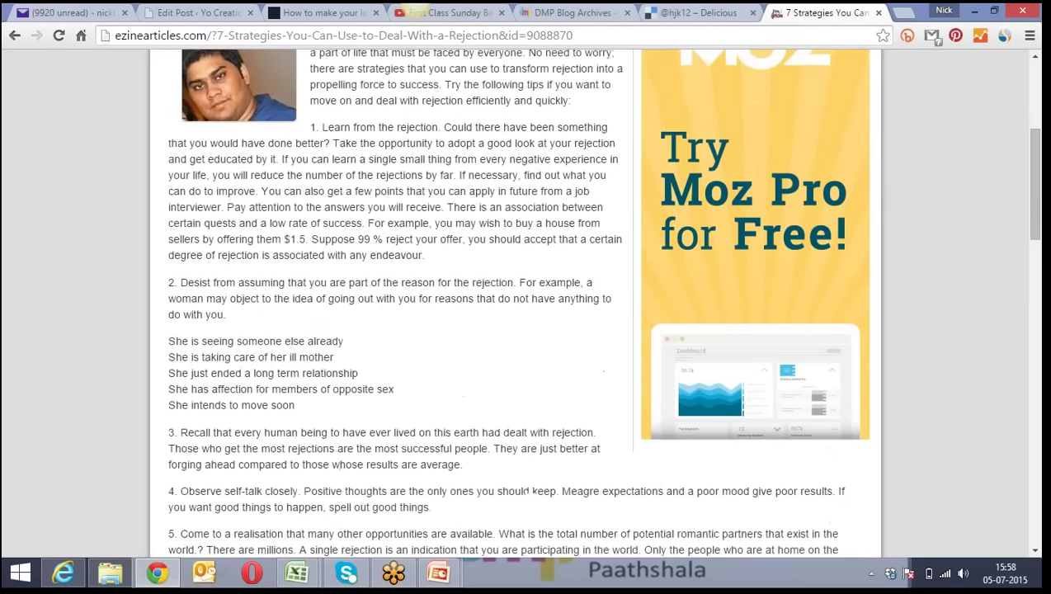
pyautogui.scroll(-1, 308, 283)
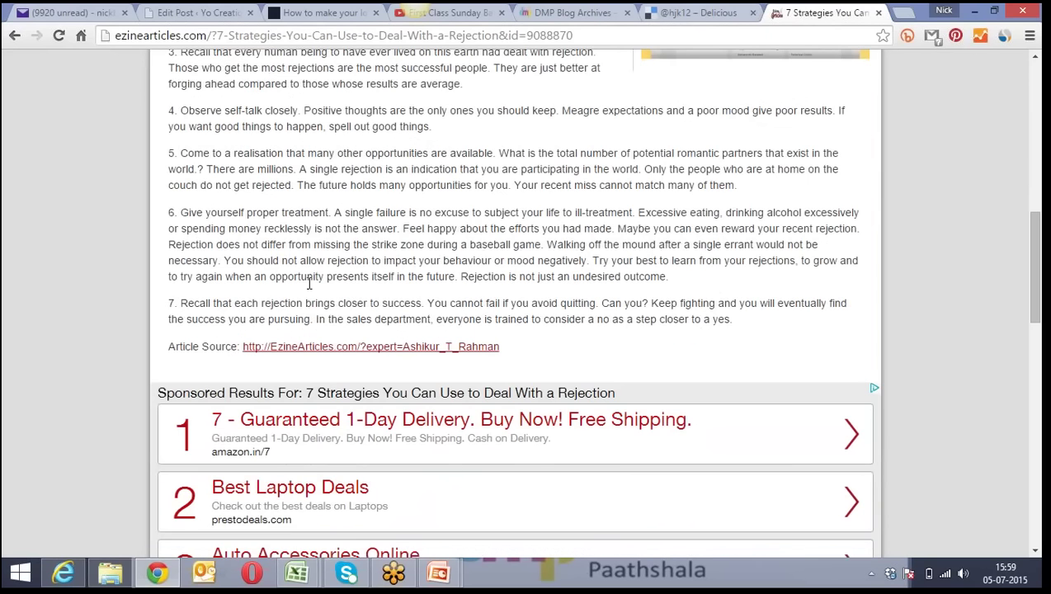
pyautogui.scroll(-1, 295, 261)
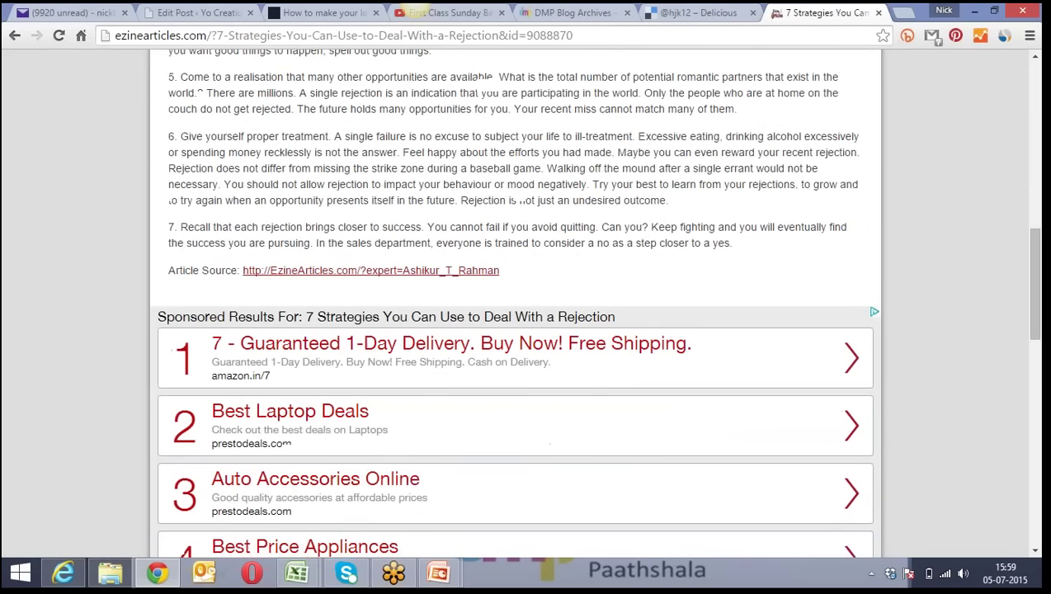
pyautogui.scroll(-5, 295, 261)
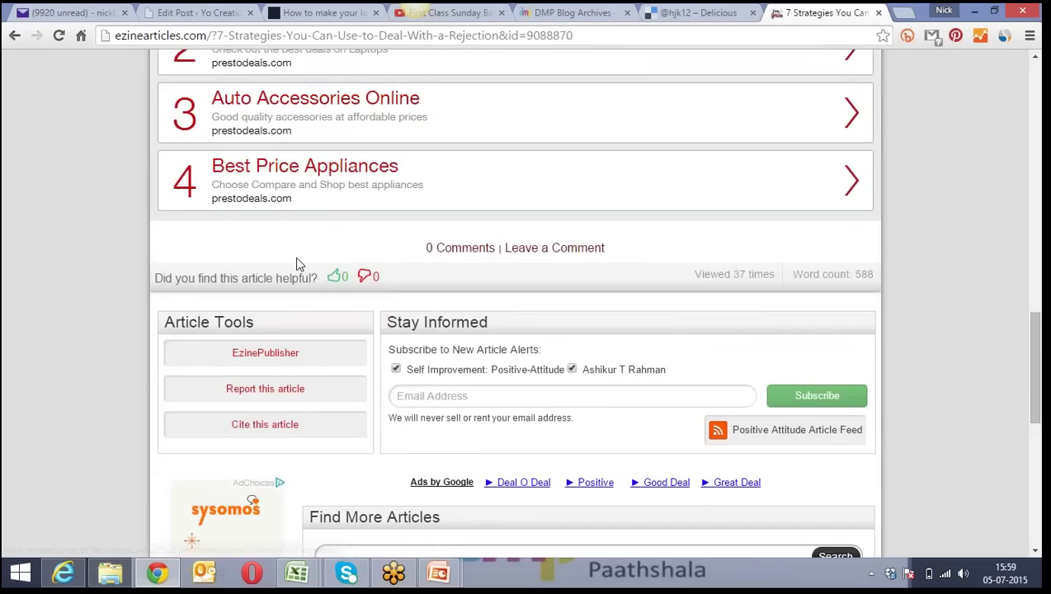
pyautogui.scroll(1, 295, 260)
pyautogui.scroll(-2, 295, 261)
pyautogui.scroll(-2, 295, 261)
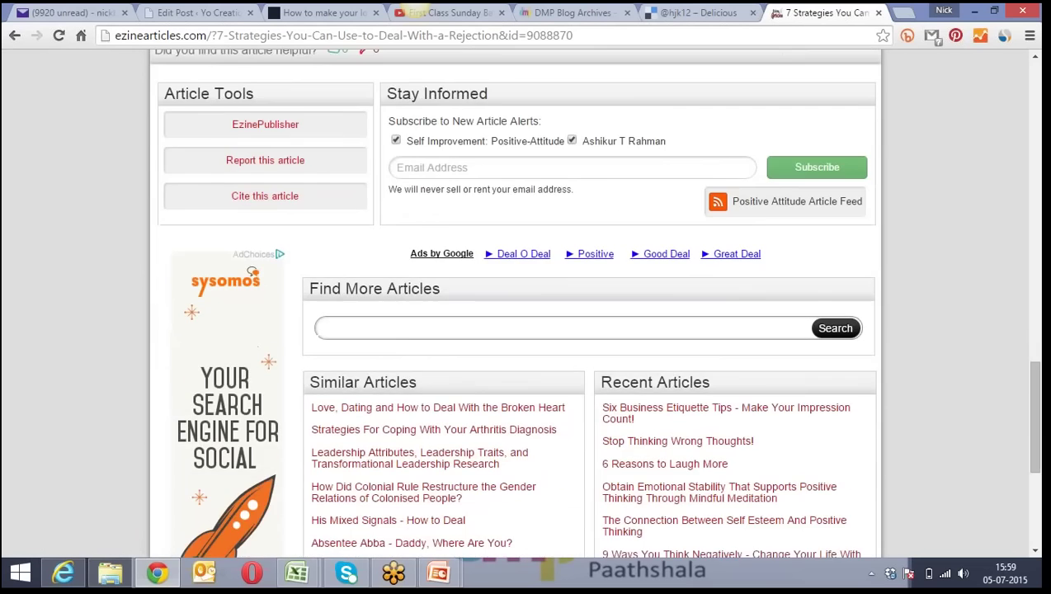
pyautogui.scroll(9, 295, 256)
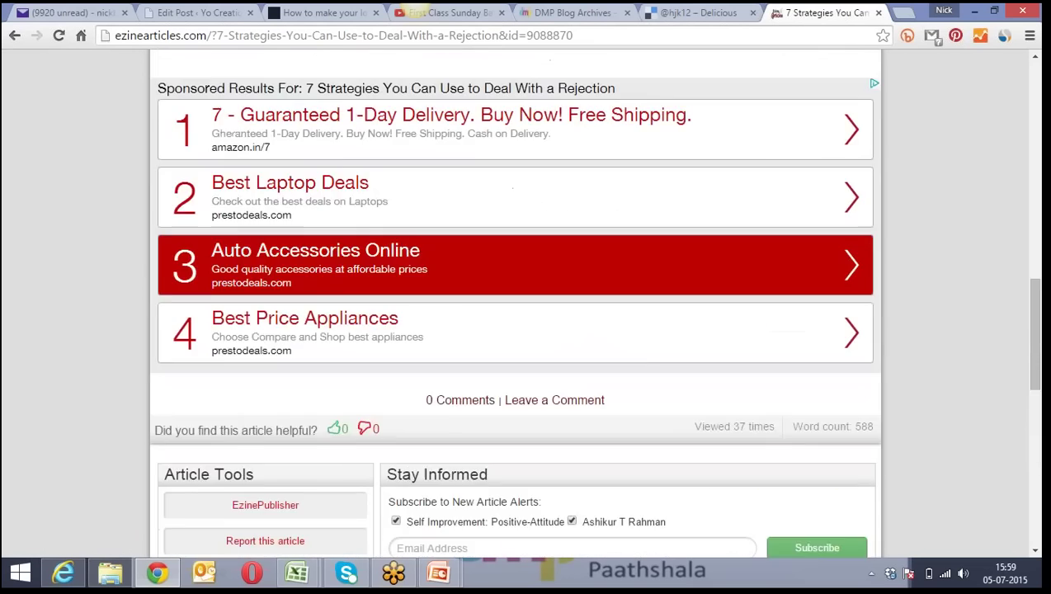
pyautogui.scroll(5, 321, 259)
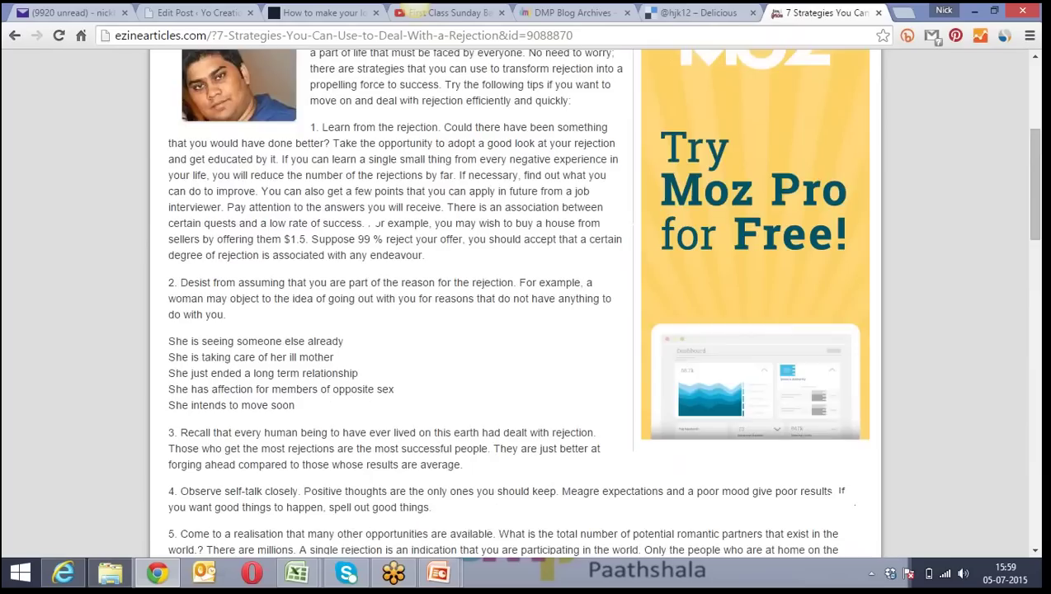
pyautogui.moveTo(318, 253); pyautogui.dragTo(367, 253)
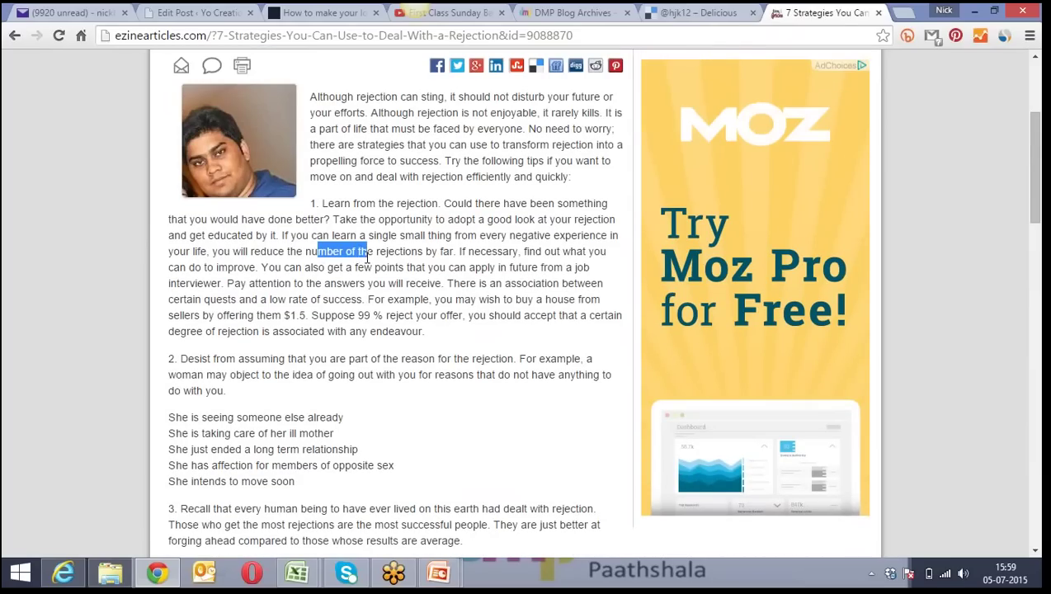
pyautogui.scroll(2, 348, 270)
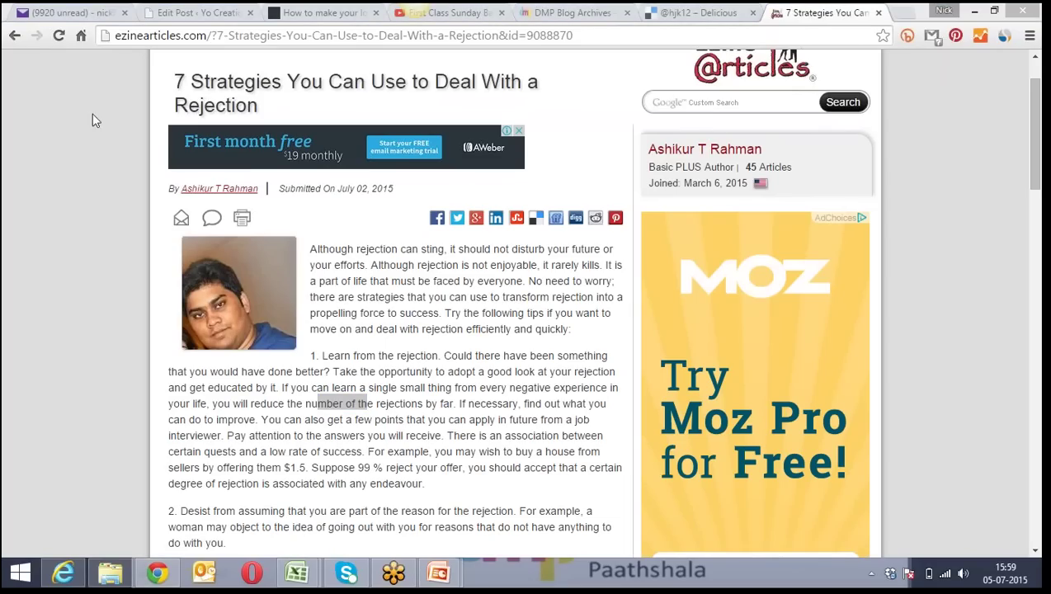
# Go back to Recent Articles and skim the 'Networking Gets Referrals!' article
pyautogui.click(15, 37)
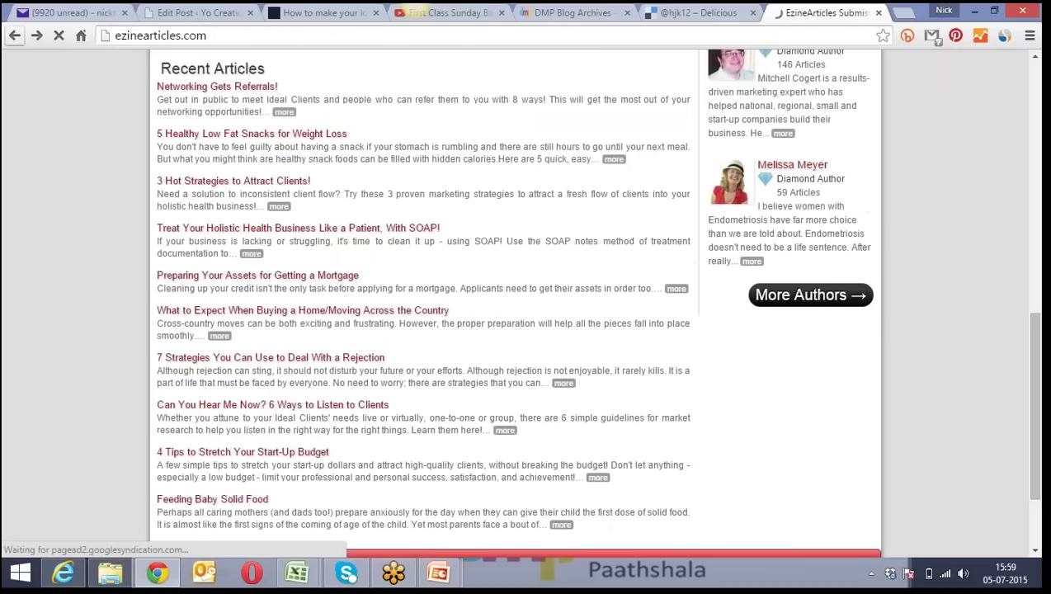
pyautogui.click(217, 88)
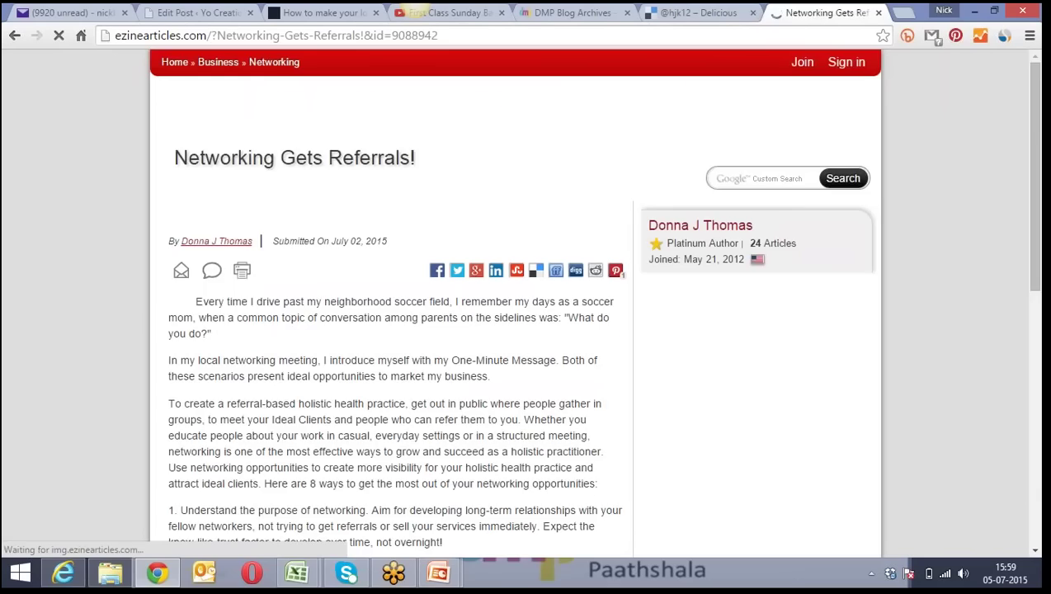
pyautogui.scroll(-10, 324, 331)
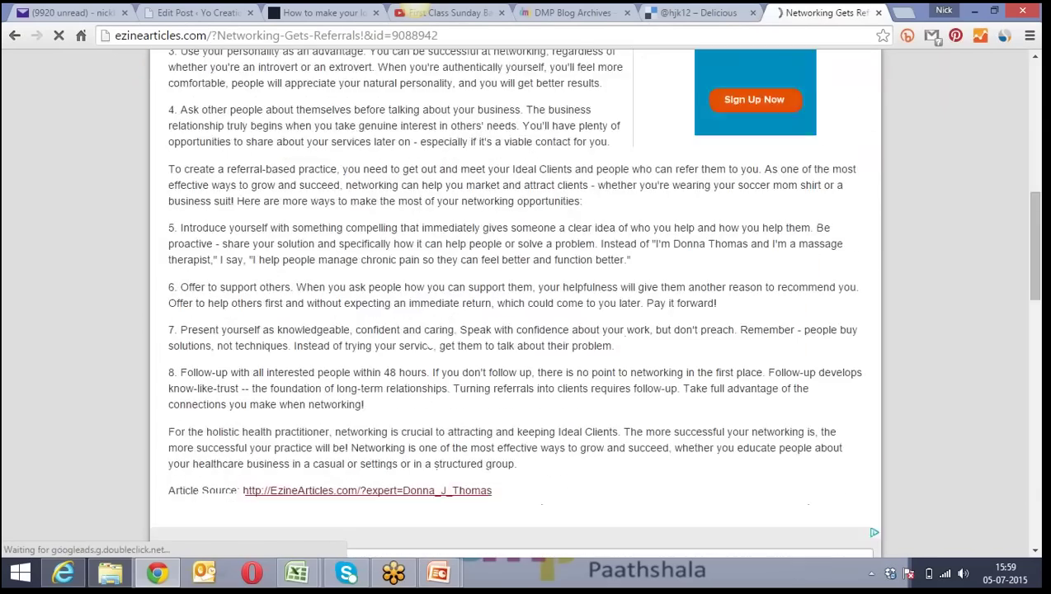
pyautogui.scroll(-3, 515, 330)
pyautogui.scroll(7, 515, 330)
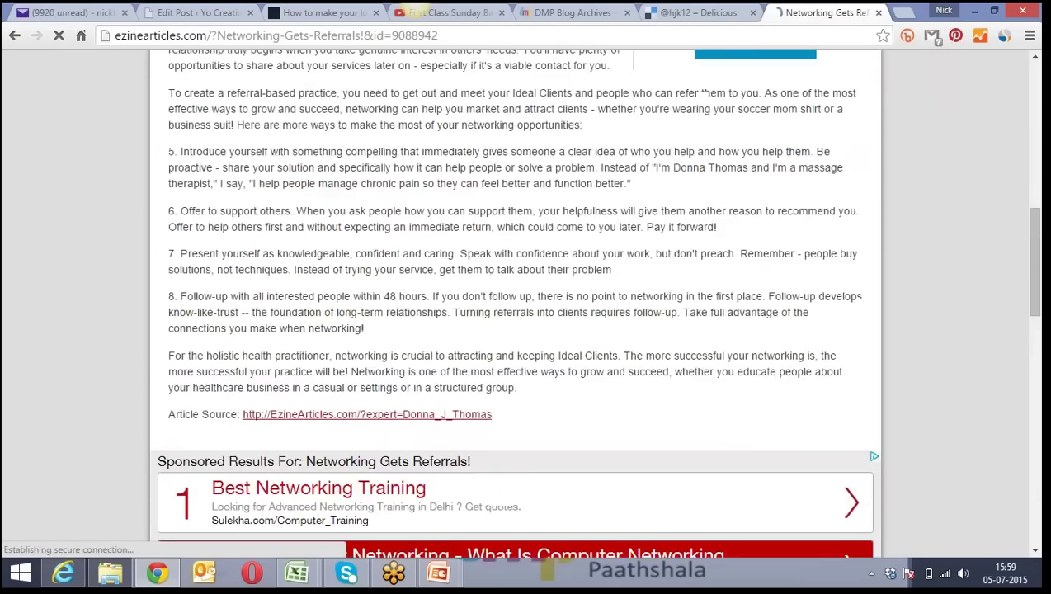
pyautogui.scroll(5, 515, 330)
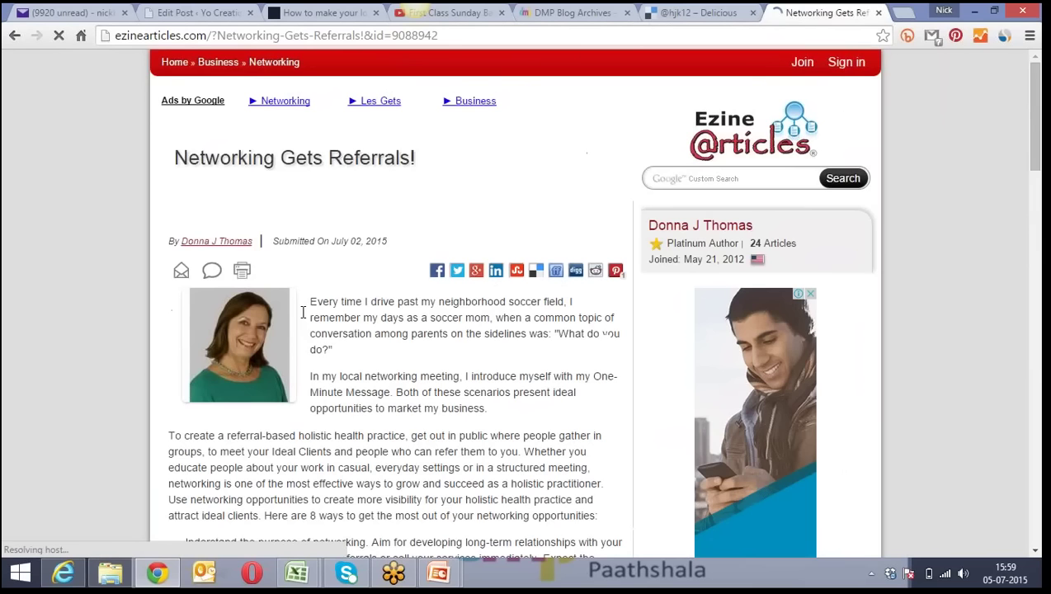
# Skim '4 Tips to Stretch Your Start-Up Budget' and return to the Recent Articles list
pyautogui.click(14, 34)
pyautogui.scroll(-3, 248, 276)
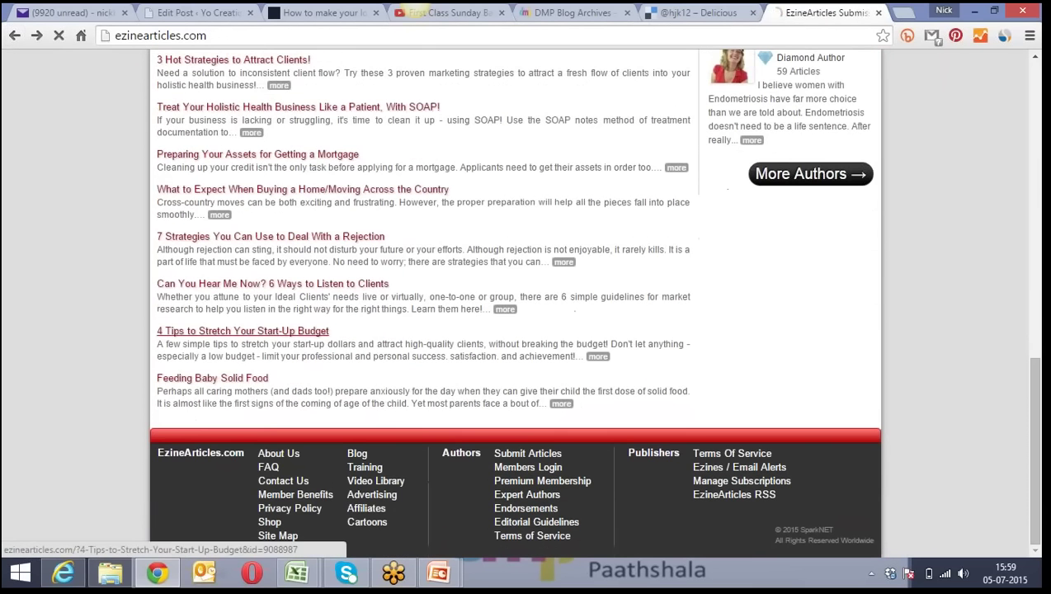
pyautogui.click(206, 331)
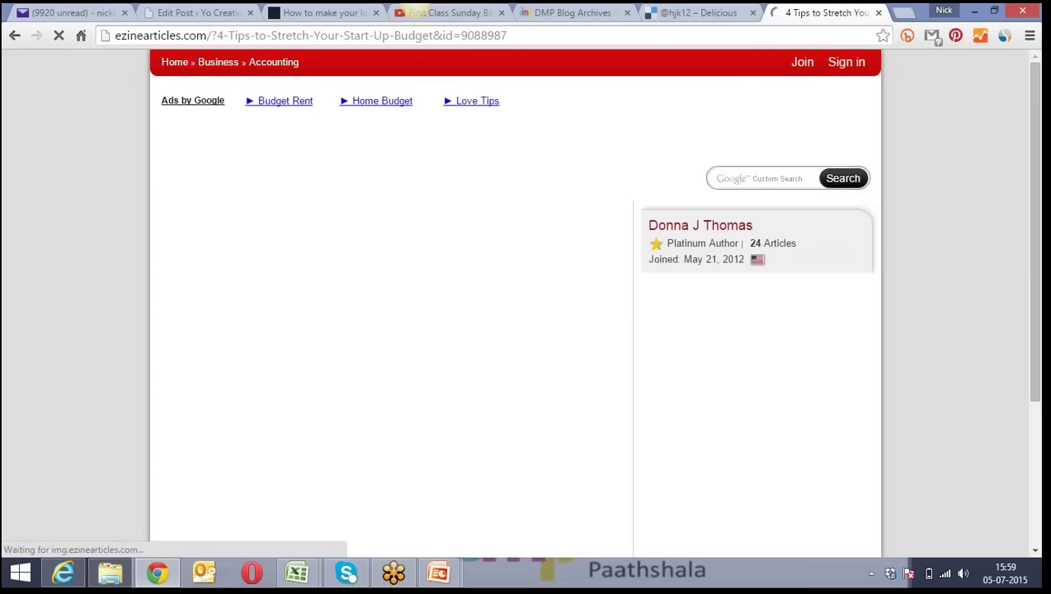
pyautogui.scroll(-8, 515, 330)
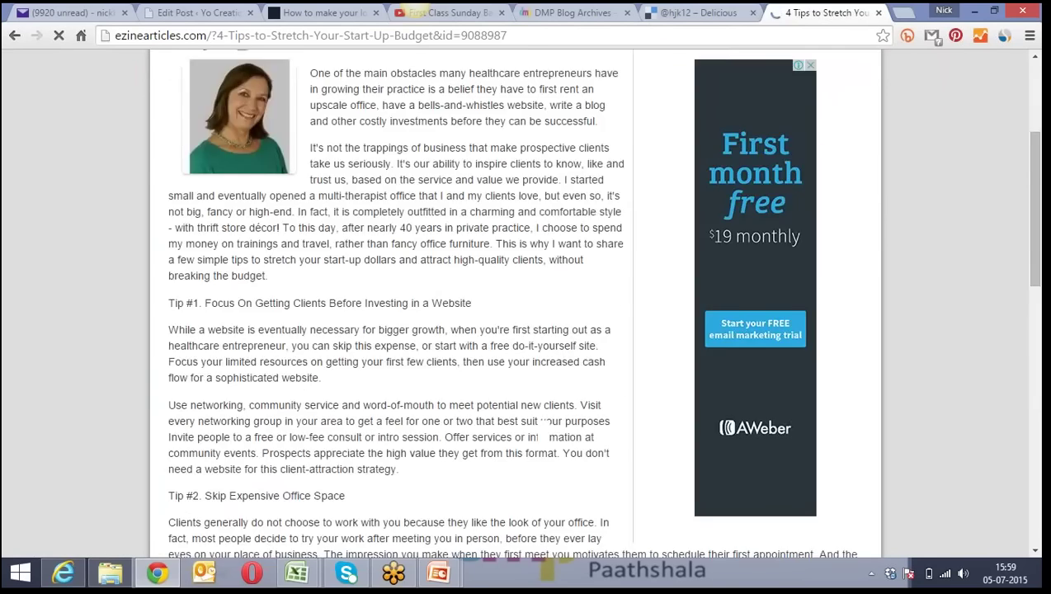
pyautogui.scroll(-8, 514, 297)
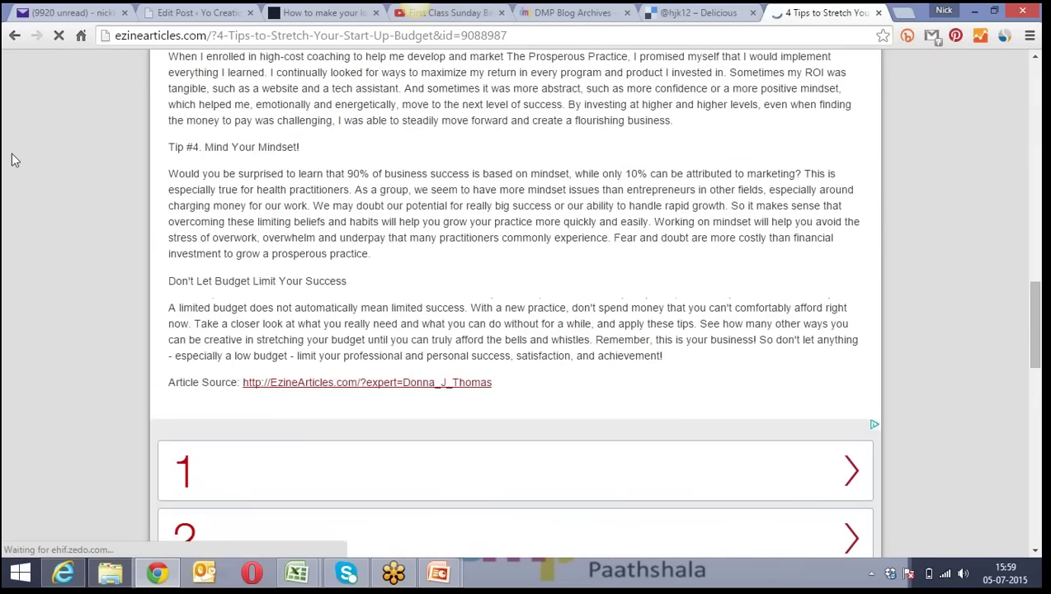
pyautogui.click(13, 38)
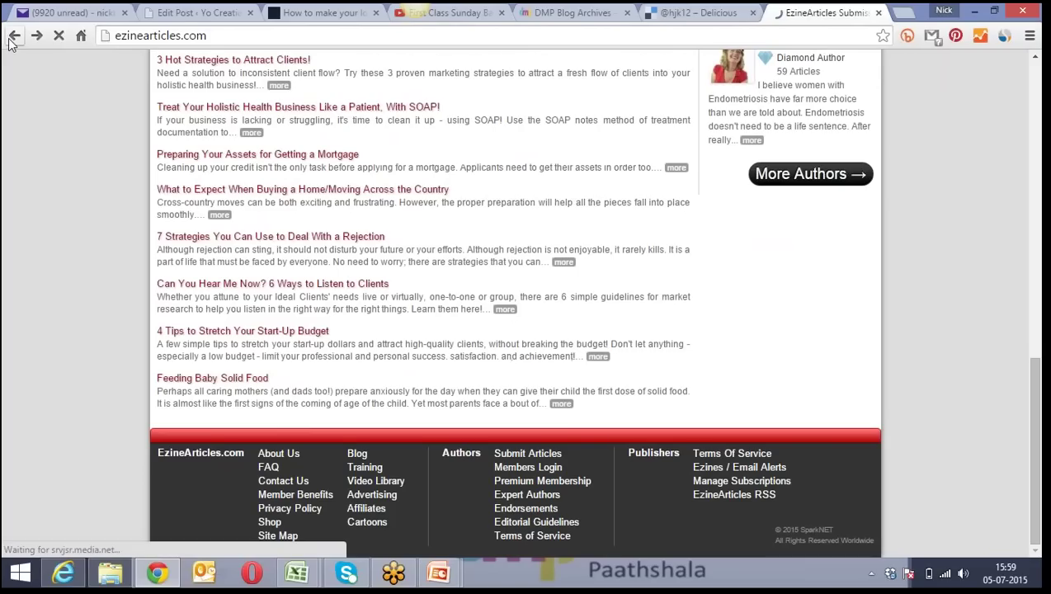
# Read the home-buying article and open its Luxury Mortgage Corp® link in a new tab
pyautogui.click(188, 189)
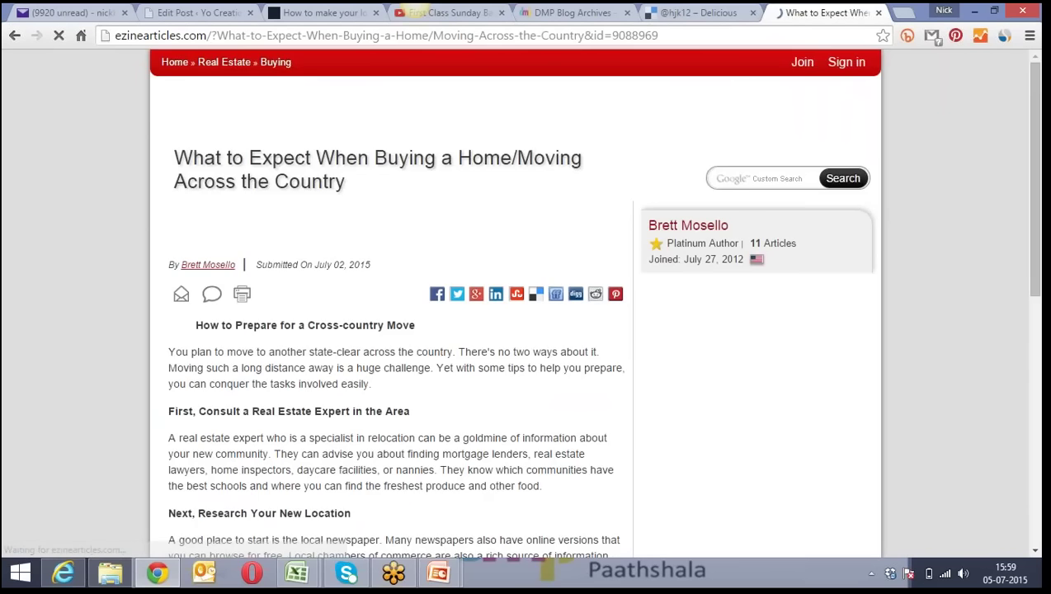
pyautogui.scroll(-10, 188, 201)
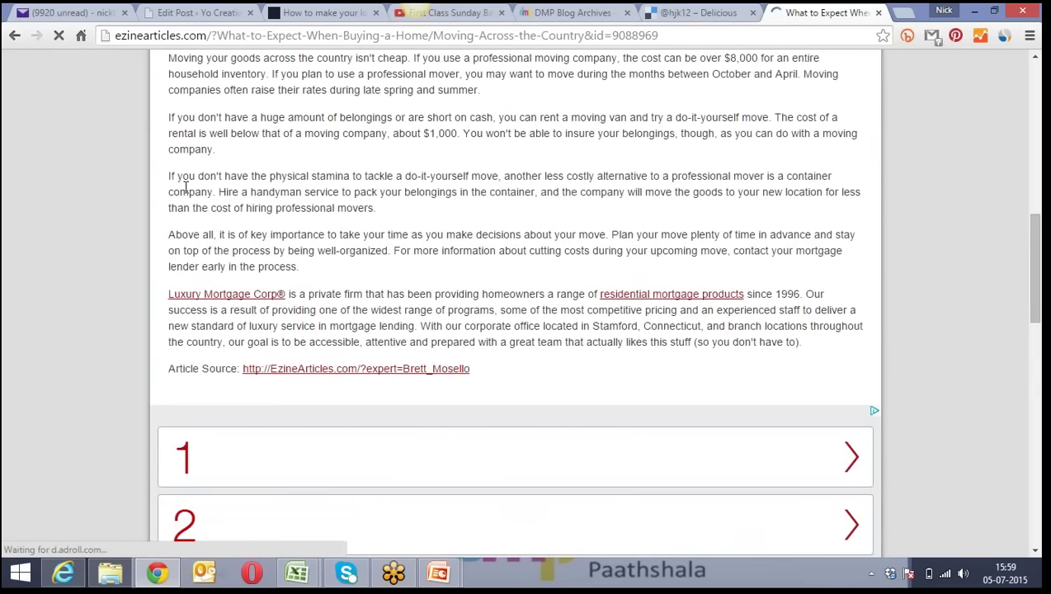
pyautogui.scroll(10, 199, 187)
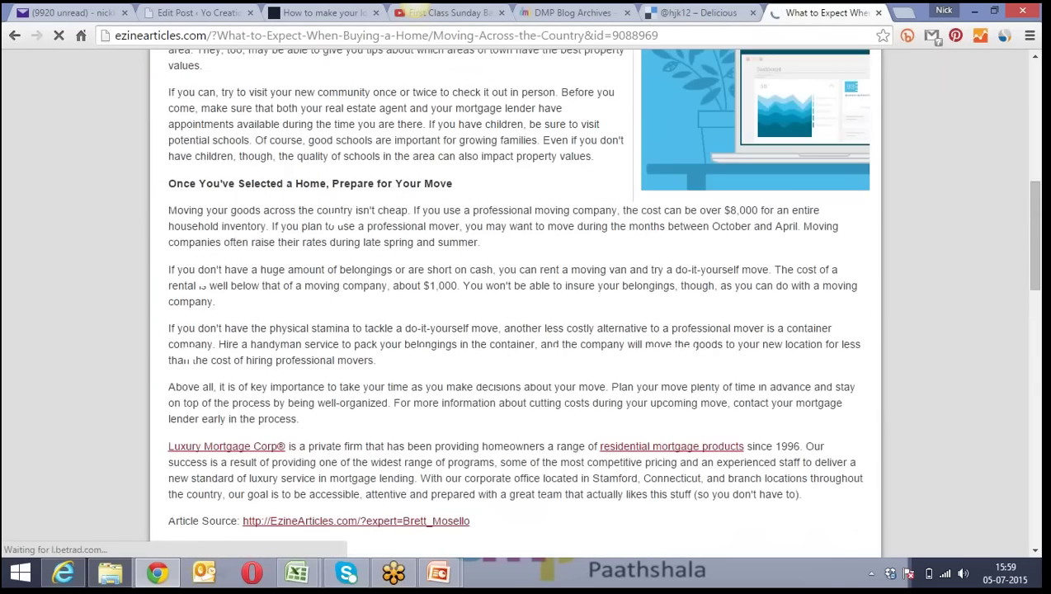
pyautogui.scroll(3, 214, 231)
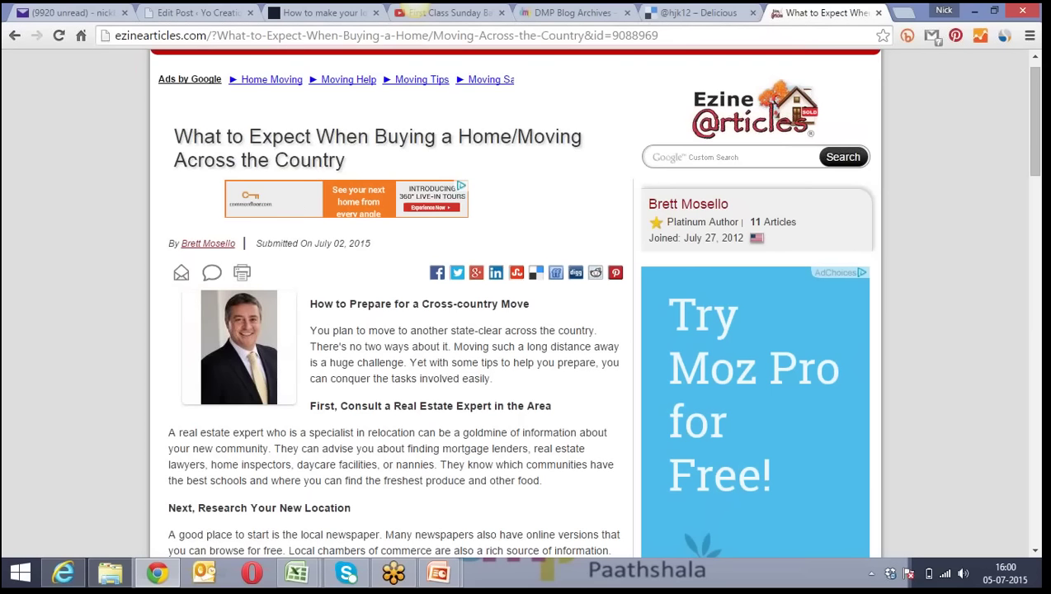
pyautogui.scroll(-5, 519, 305)
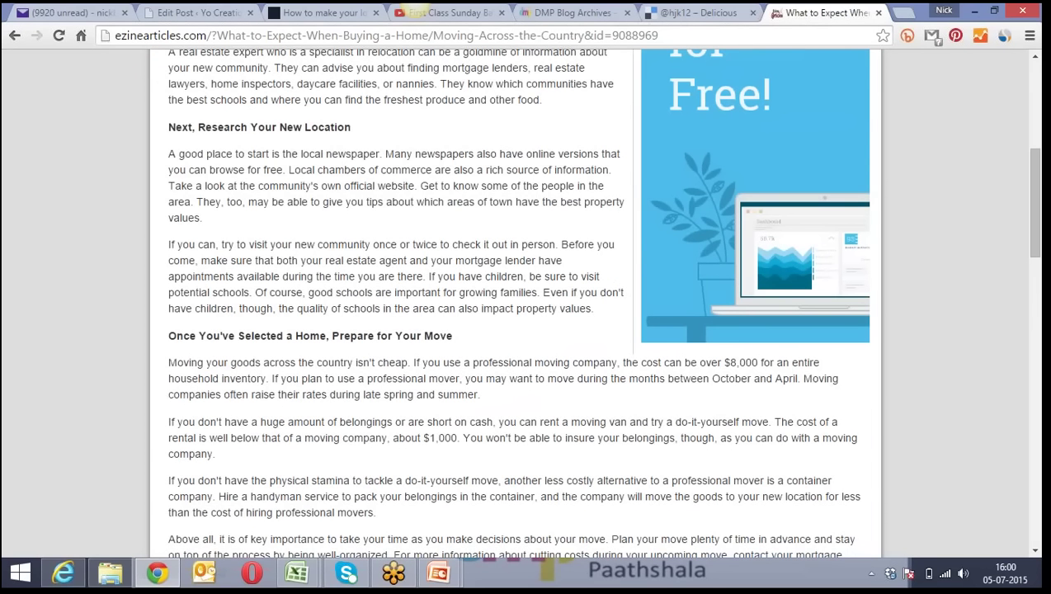
pyautogui.scroll(-3, 520, 305)
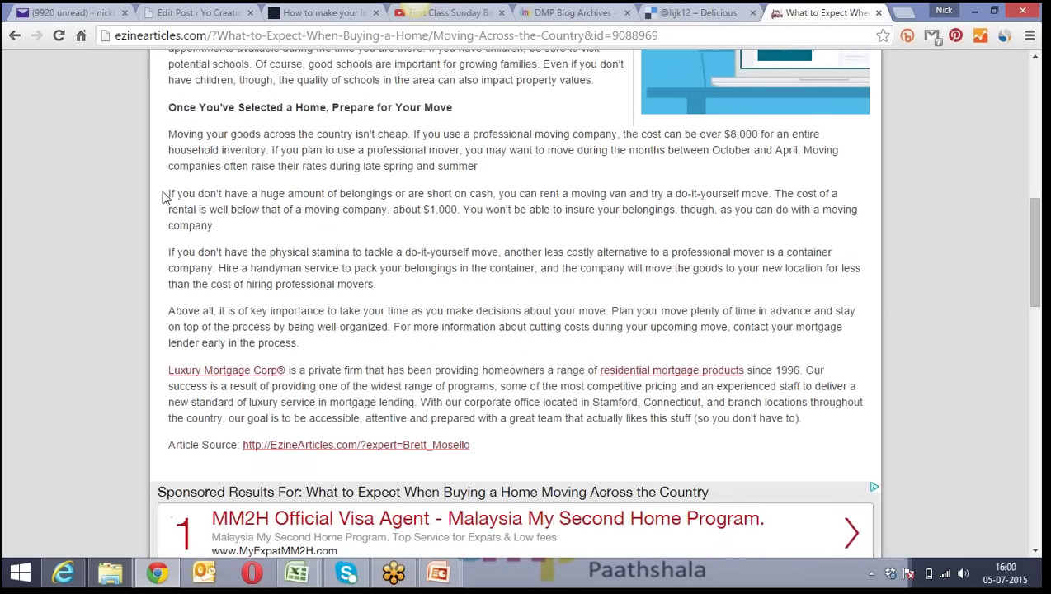
pyautogui.scroll(-1, 232, 198)
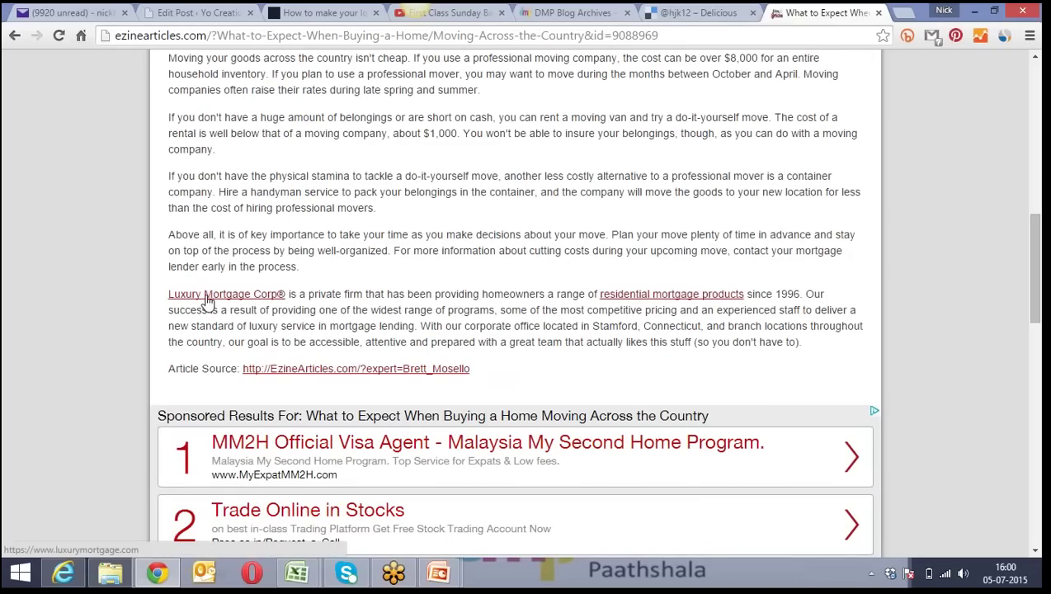
pyautogui.rightClick(250, 299)
pyautogui.click(288, 303)
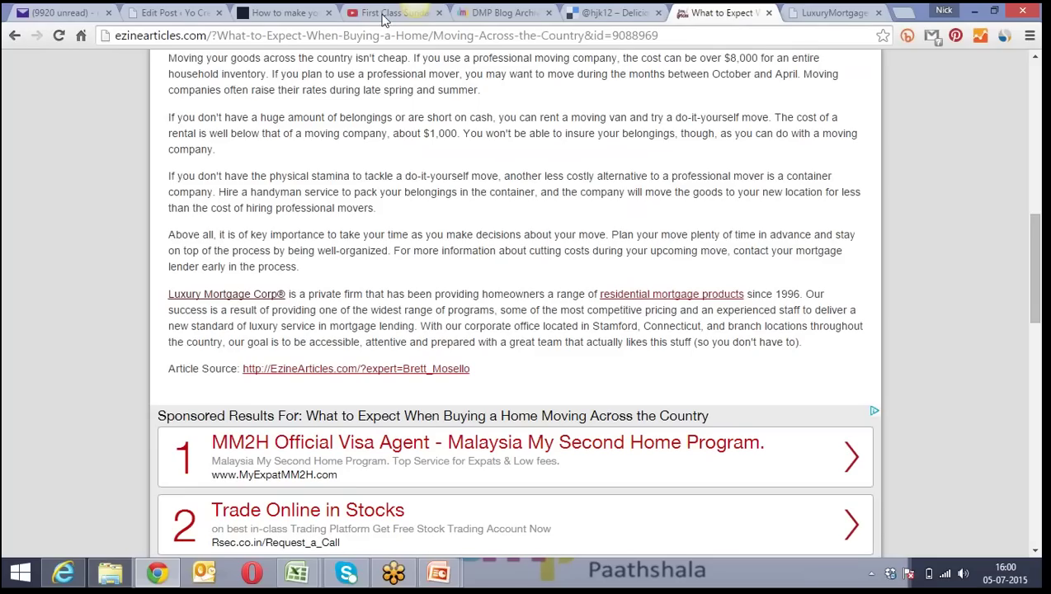
# Look over the Luxury Mortgage site in its tab, then return to the home-buying article
pyautogui.click(810, 10)
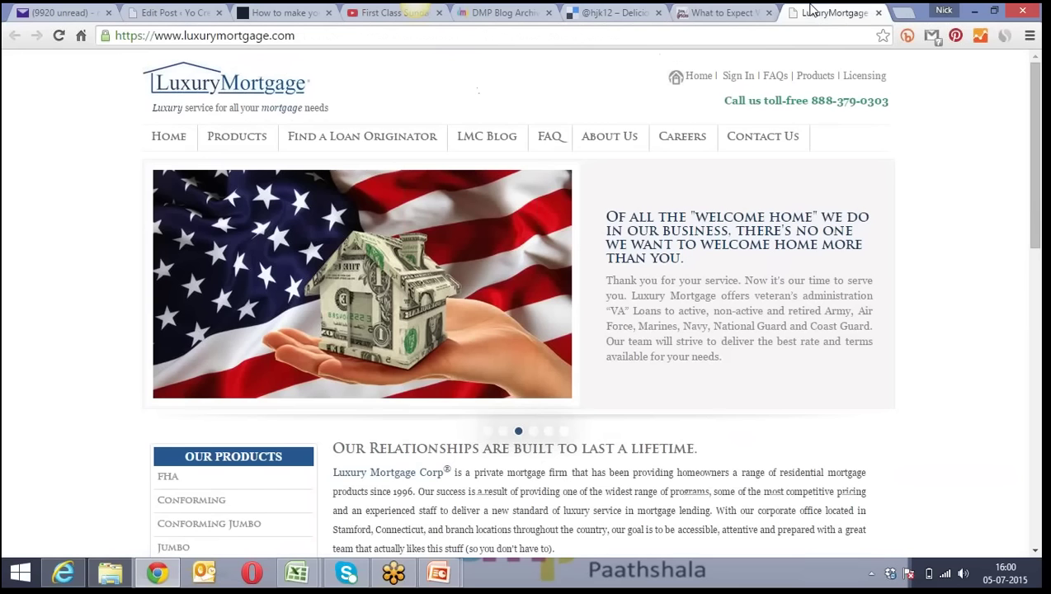
pyautogui.click(731, 12)
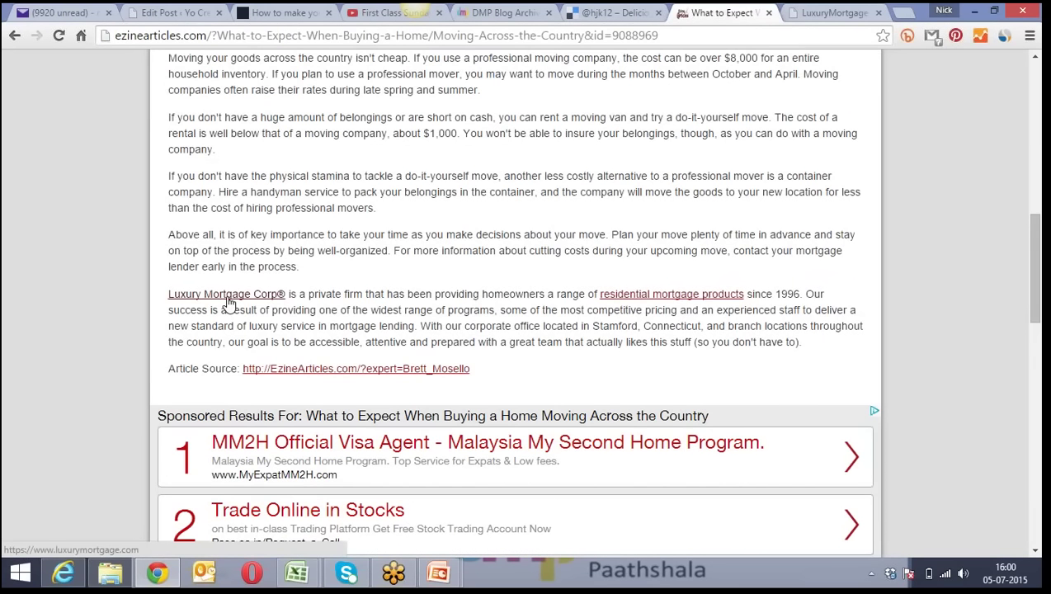
pyautogui.click(812, 12)
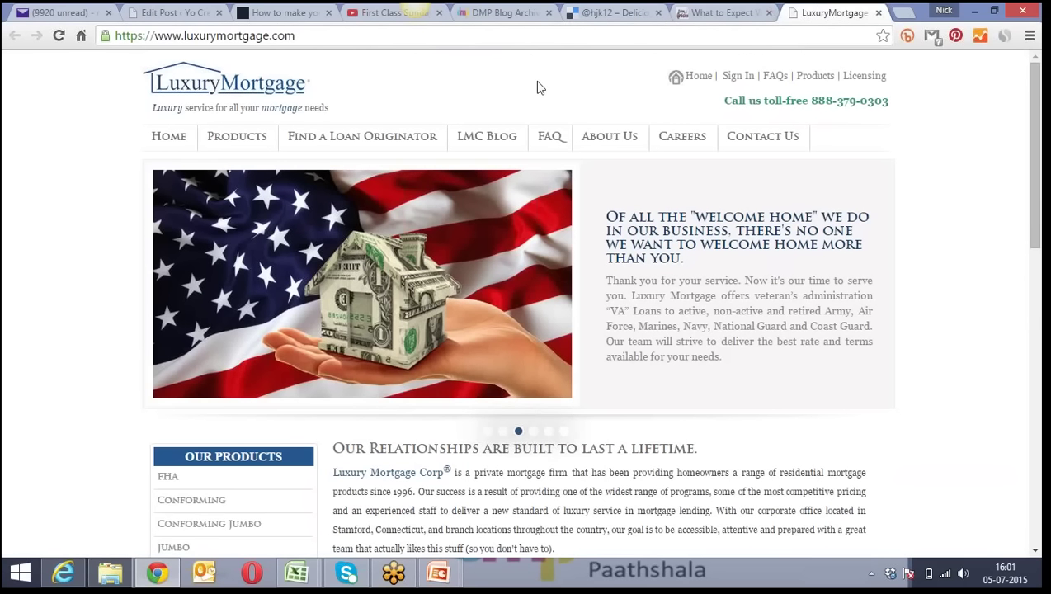
pyautogui.scroll(-7, 535, 89)
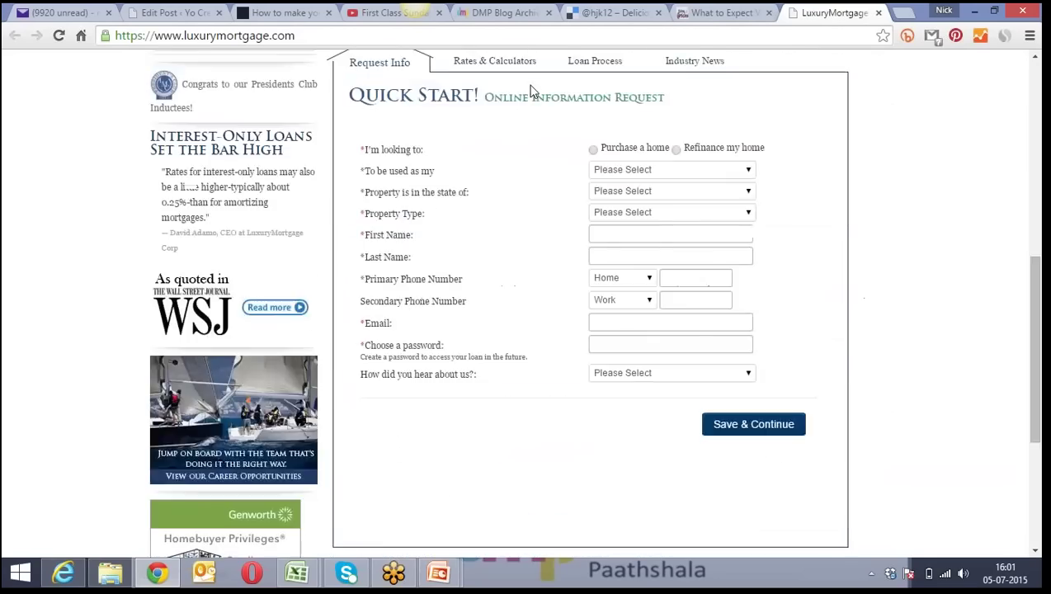
pyautogui.scroll(-3, 532, 91)
pyautogui.scroll(10, 532, 91)
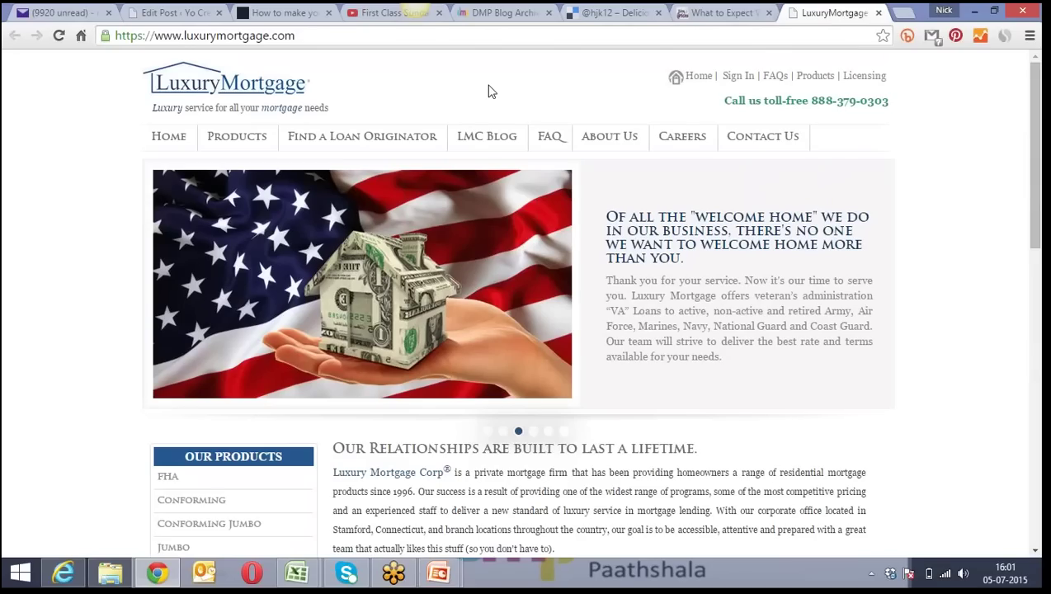
pyautogui.click(709, 14)
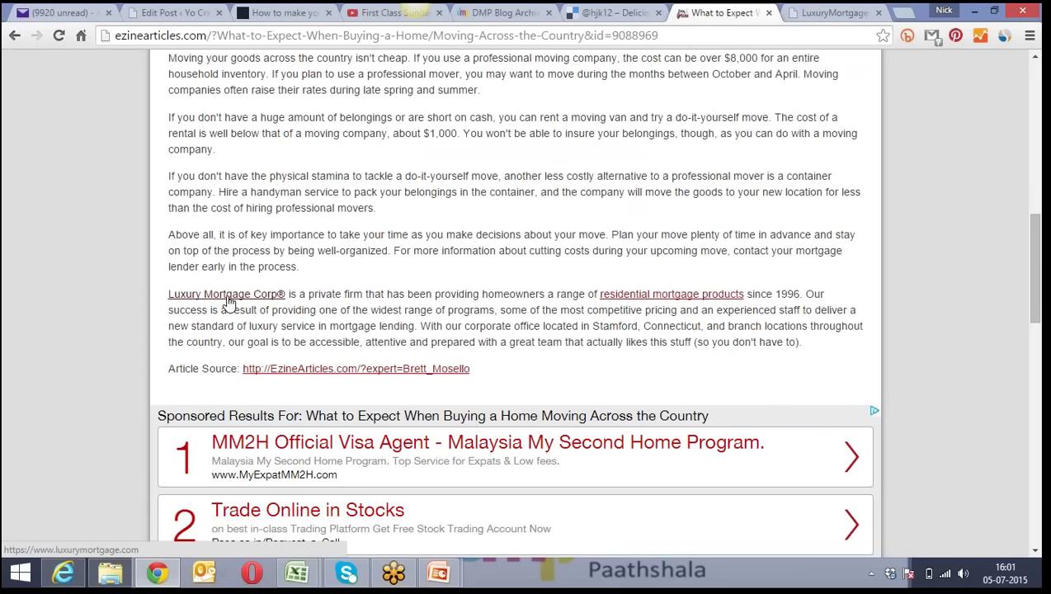
# Open the bio's Luxury Mortgage Corp® link in another tab and return to the article
pyautogui.scroll(1, 229, 302)
pyautogui.scroll(-1, 229, 303)
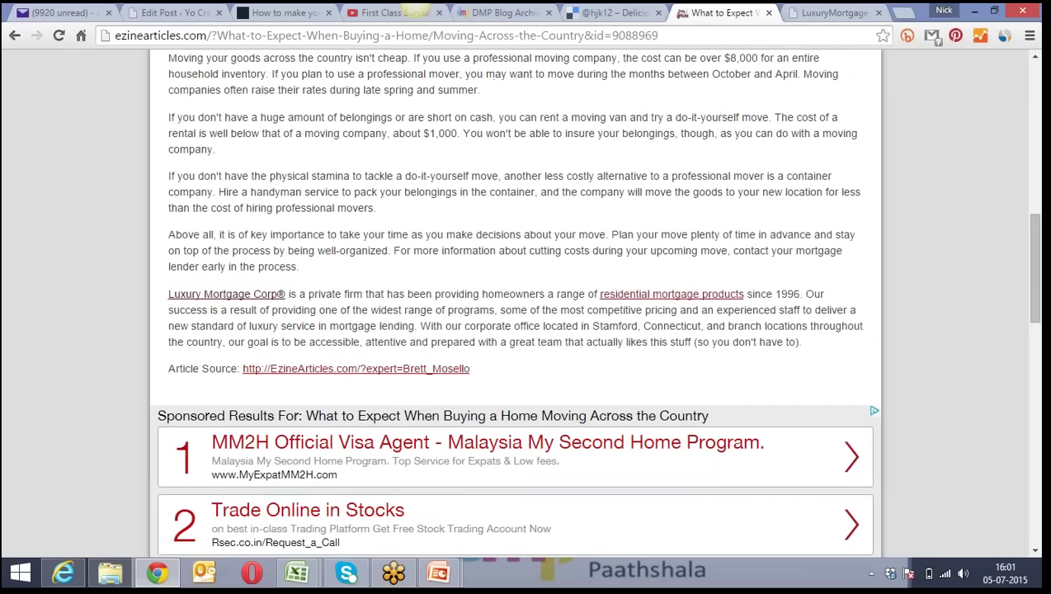
pyautogui.click(286, 295)
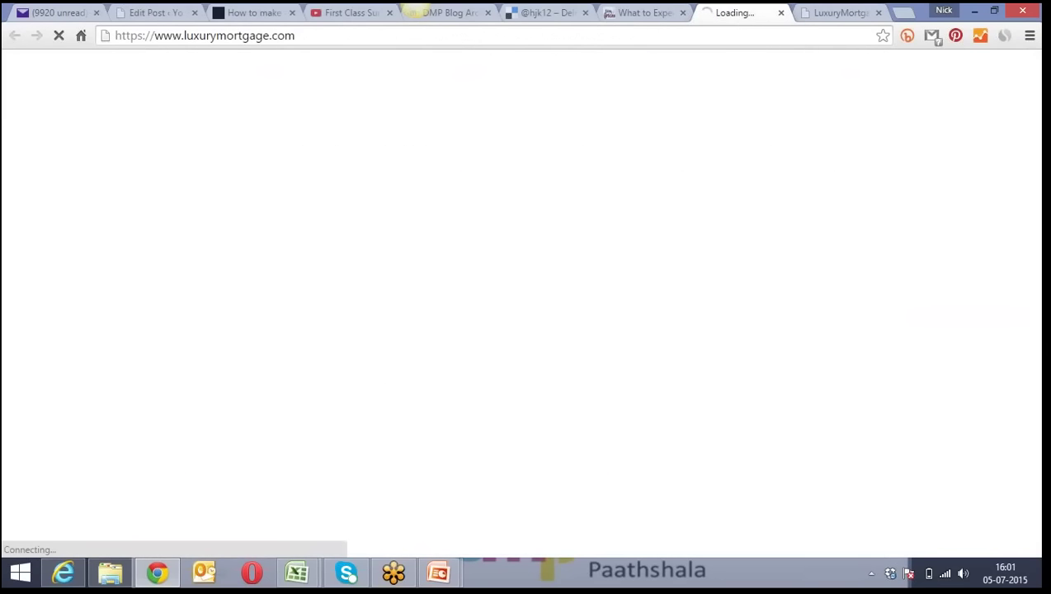
pyautogui.click(625, 13)
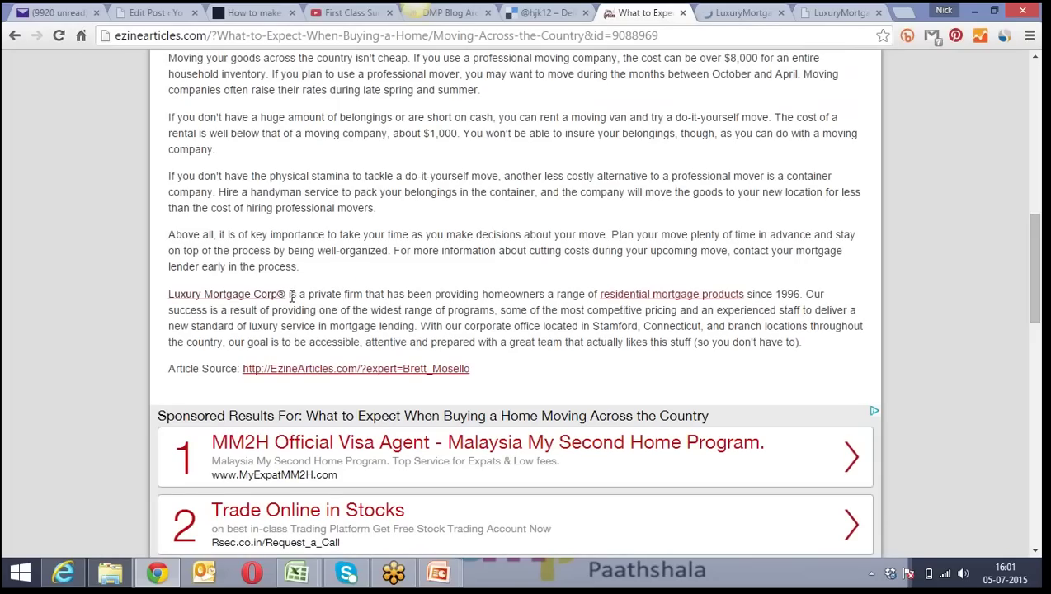
# Highlight the Luxury Mortgage Corp® link and company blurb in the author bio, then switch to the Luxury Mortgage homepage tab
pyautogui.moveTo(290, 297); pyautogui.dragTo(165, 302)
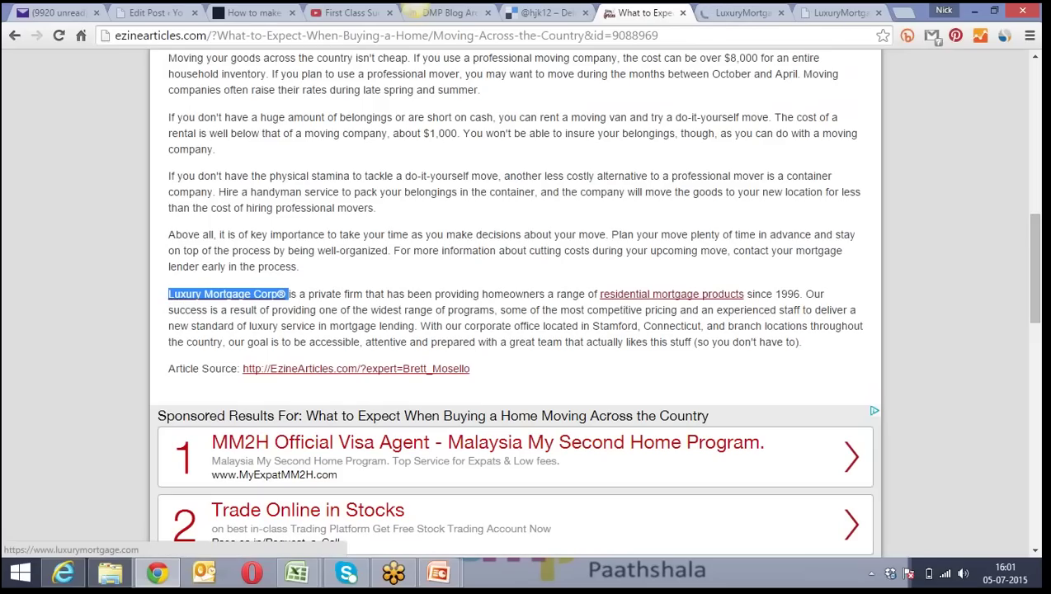
pyautogui.click(288, 294)
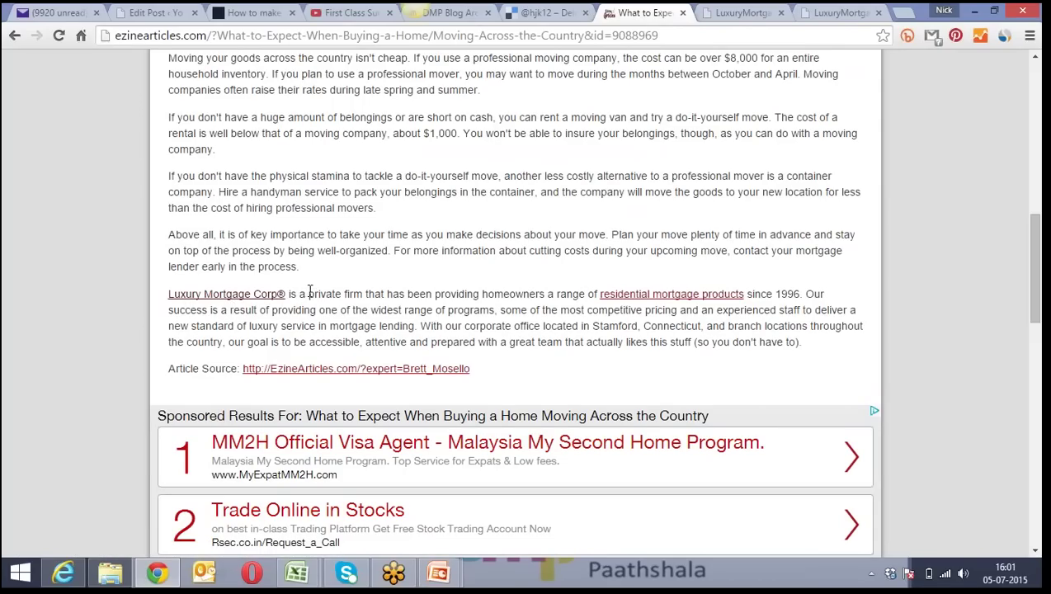
pyautogui.moveTo(308, 294); pyautogui.dragTo(513, 342)
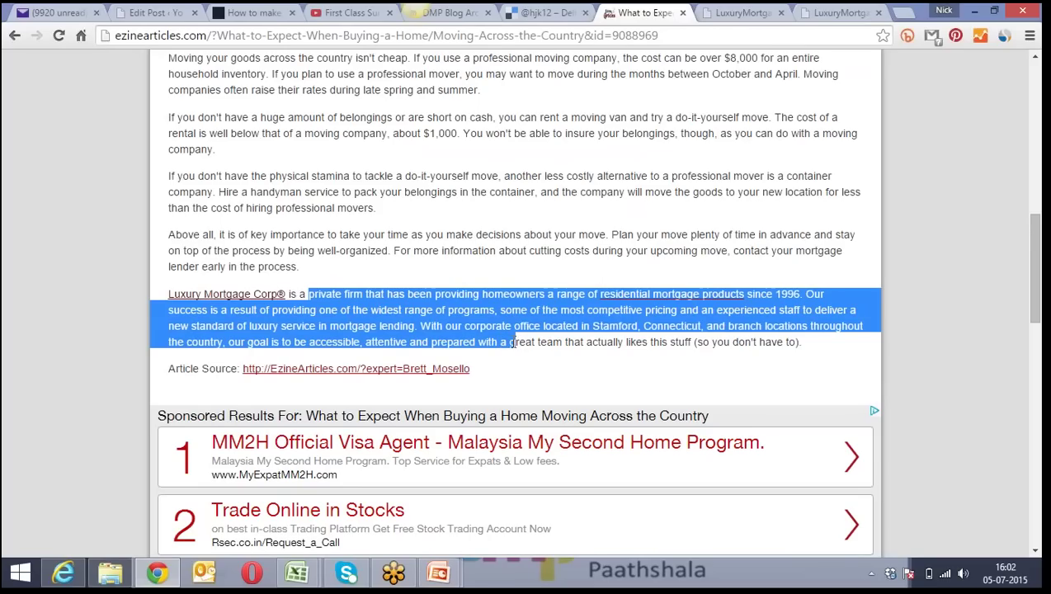
pyautogui.click(462, 278)
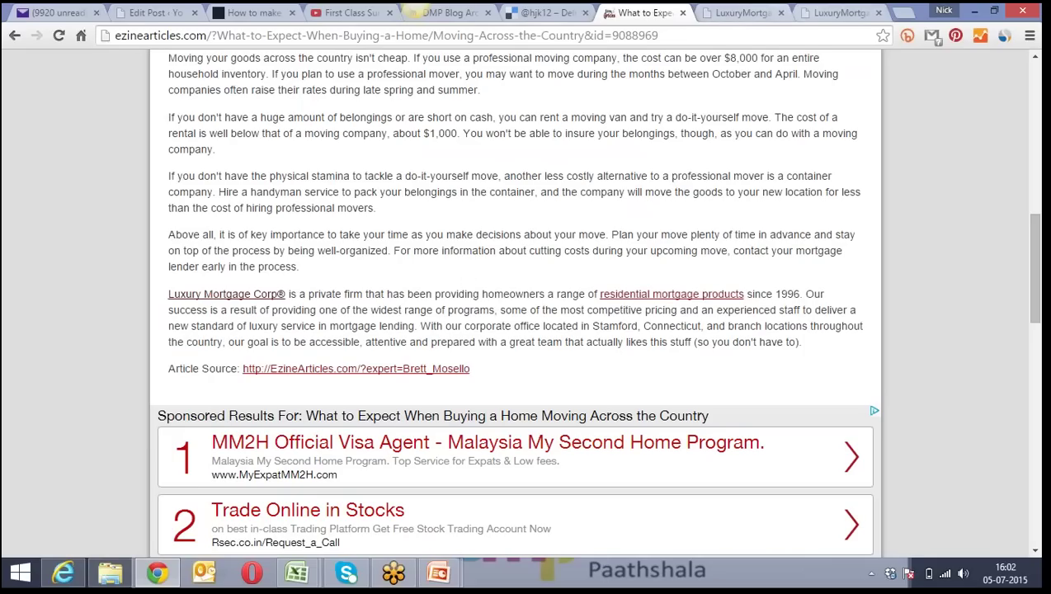
pyautogui.click(801, 12)
pyautogui.click(635, 35)
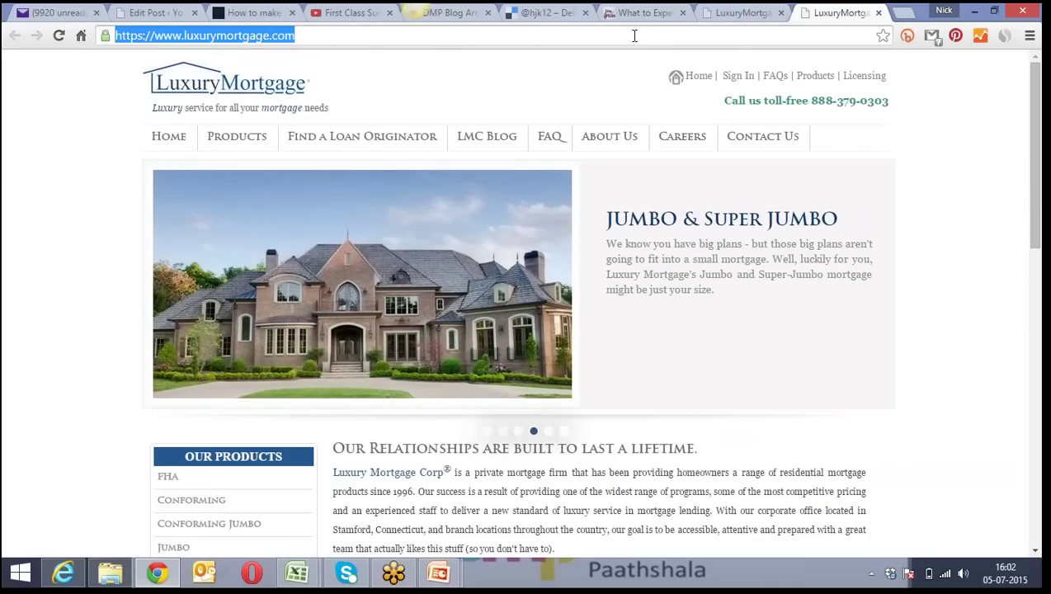
# Search Google for 'list of article submission sites' and open the Top 50 Article Directories result
pyautogui.write('list')
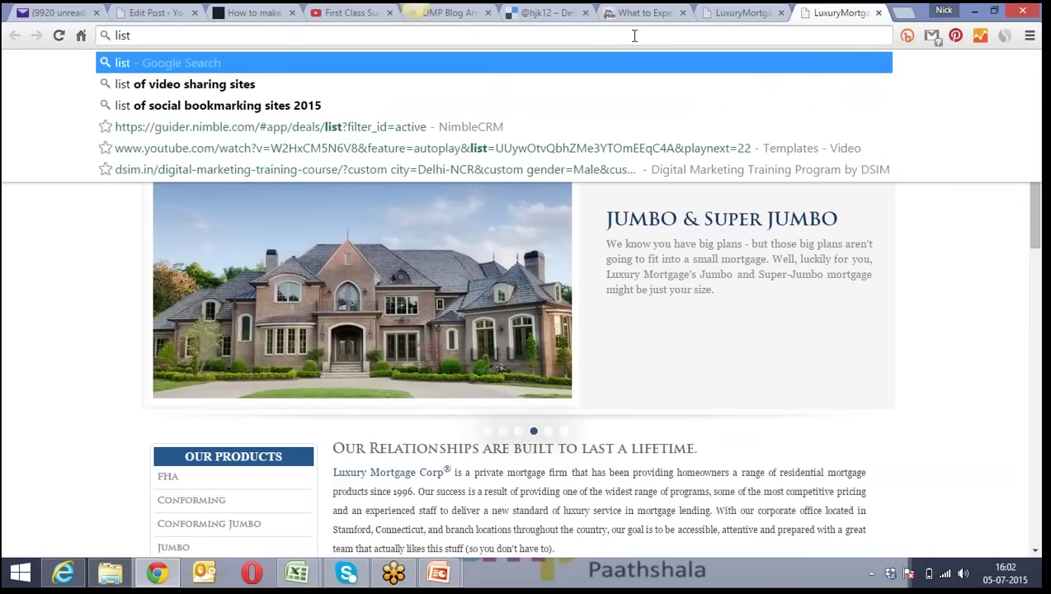
pyautogui.write(' o')
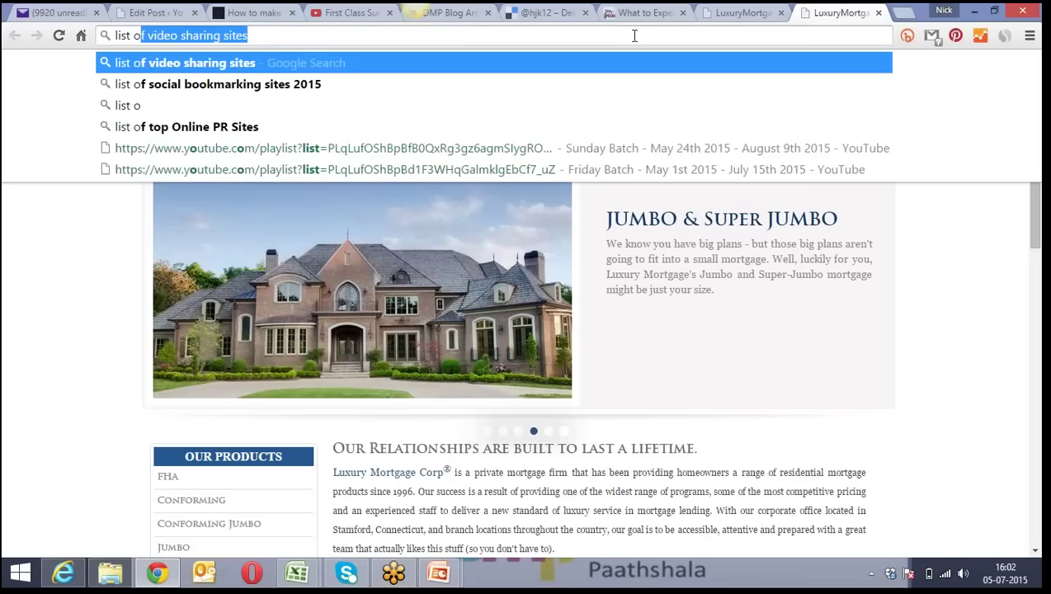
pyautogui.write('f artic')
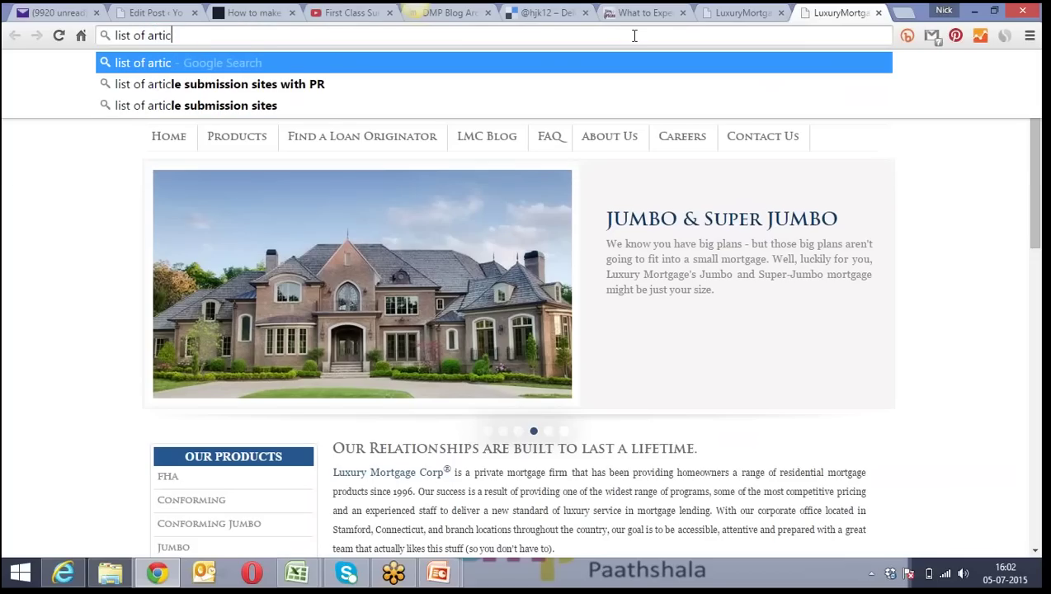
pyautogui.write('le submissi')
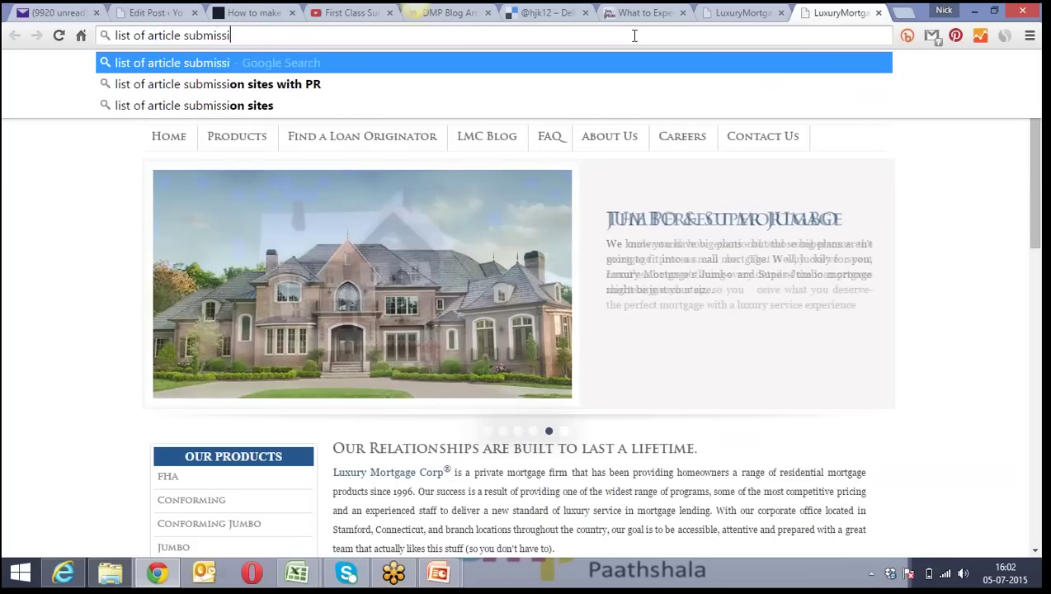
pyautogui.write('on sites')
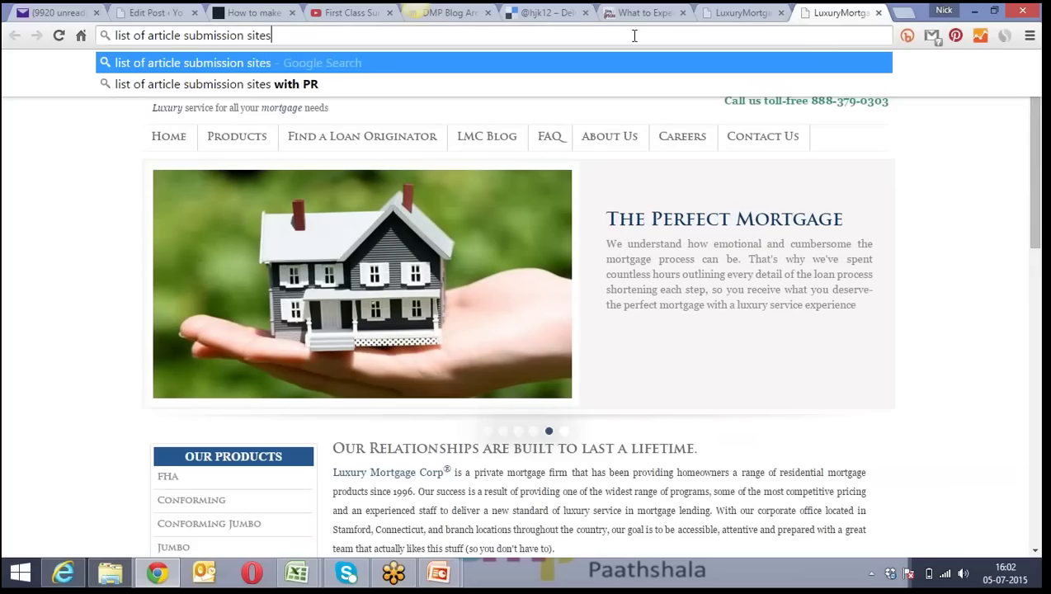
pyautogui.press('Return')
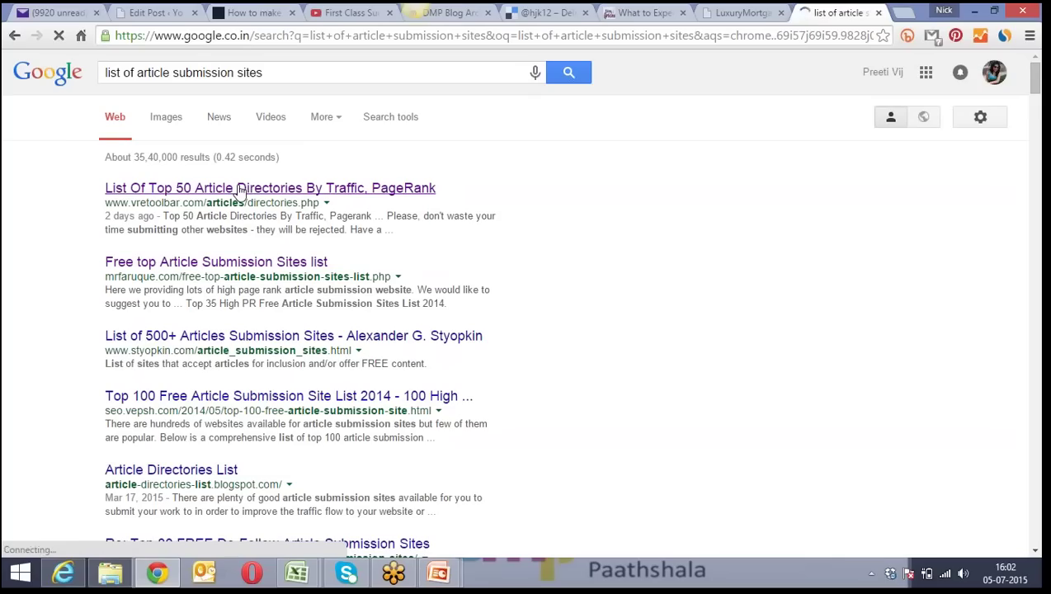
pyautogui.click(240, 190)
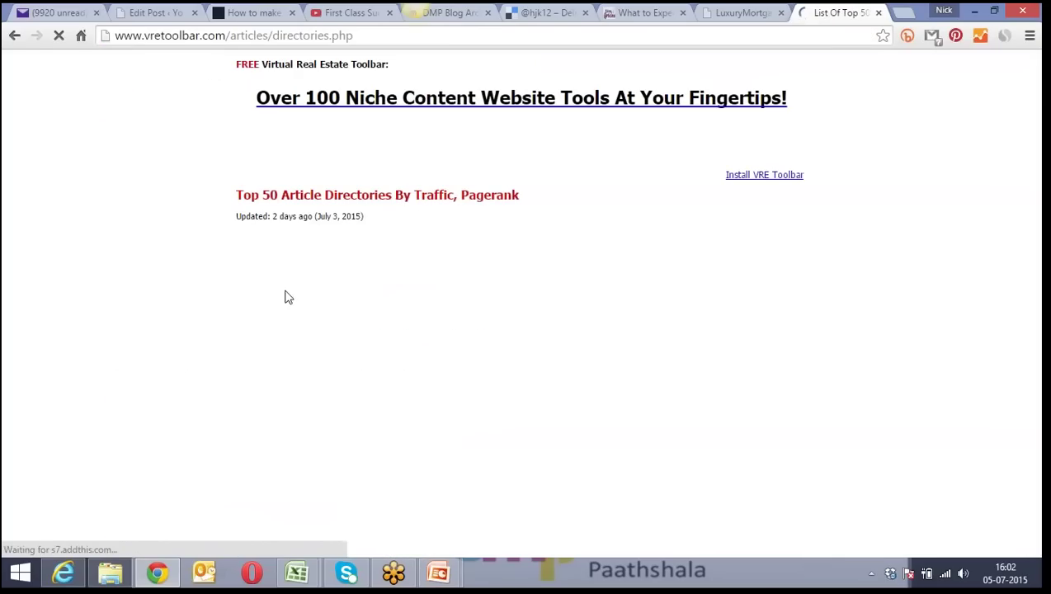
# Review vretoolbar.com's Top 50 Article Directories table, then return to the First Class Sunday Batch video tab
pyautogui.click(456, 40)
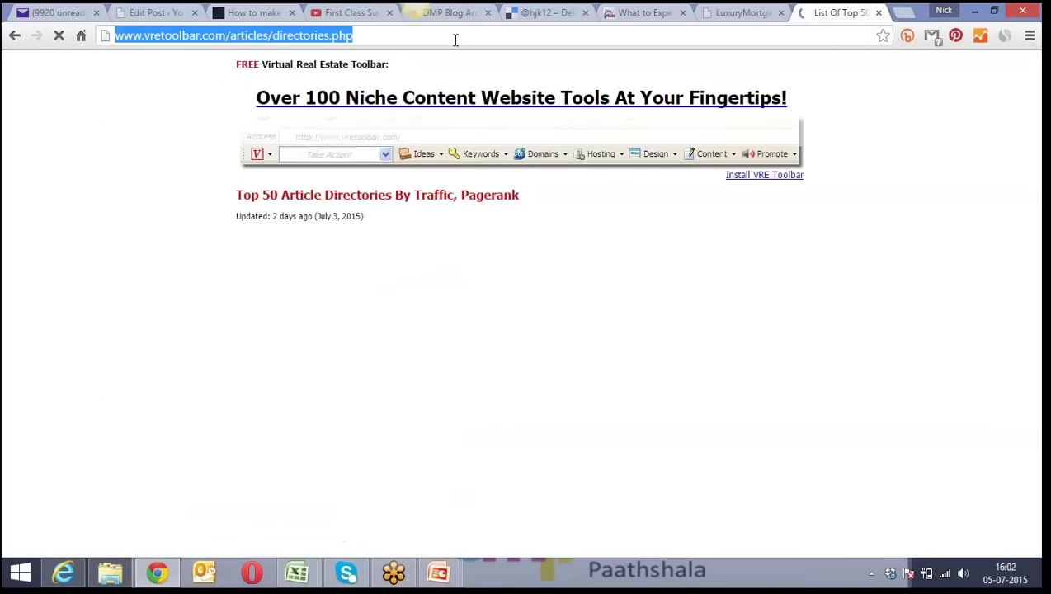
pyautogui.click(196, 316)
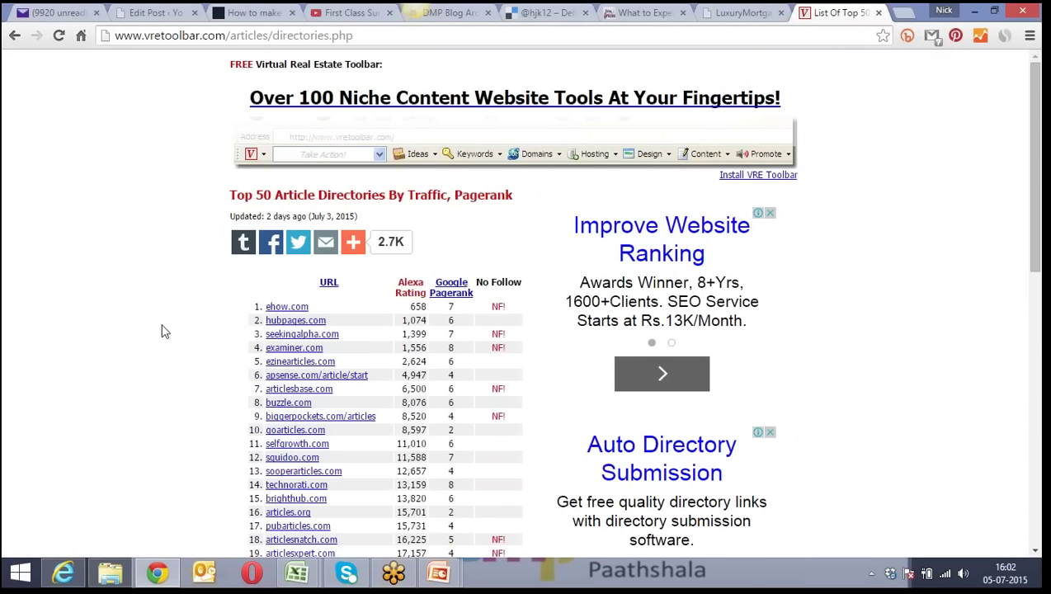
pyautogui.scroll(-6, 163, 331)
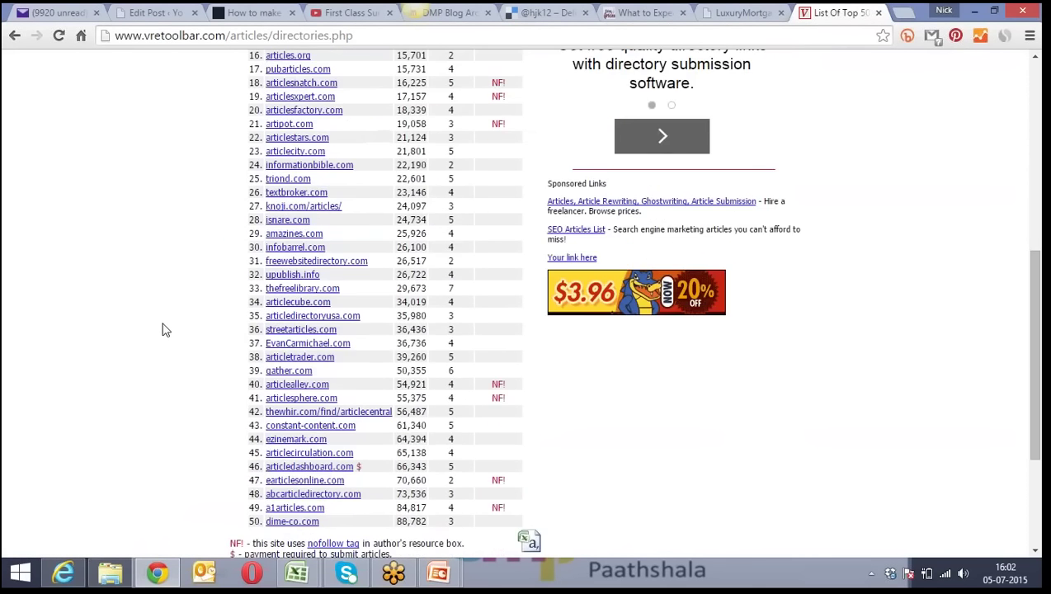
pyautogui.scroll(5, 163, 331)
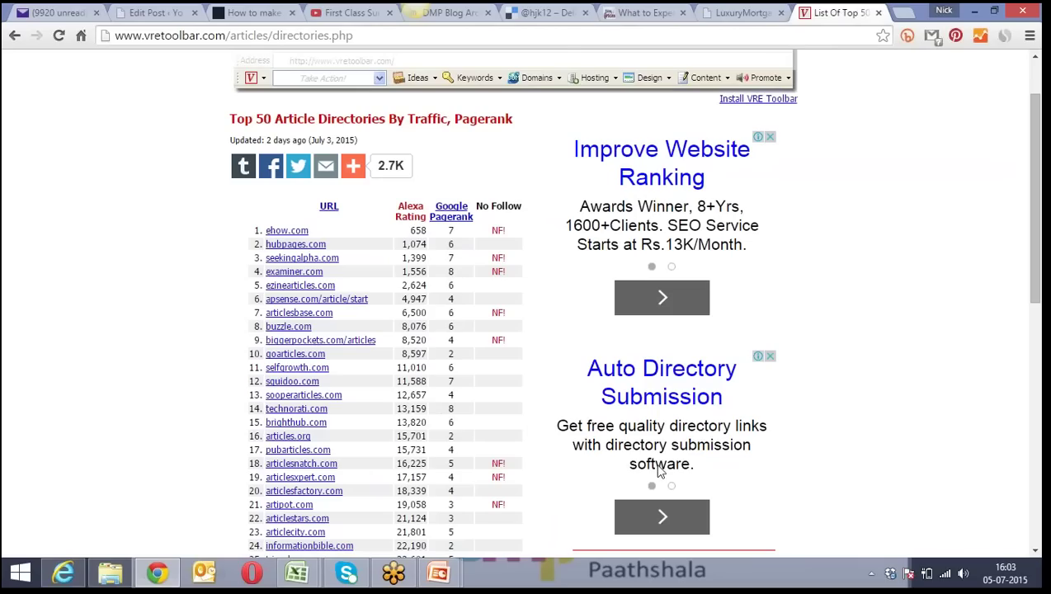
pyautogui.click(564, 37)
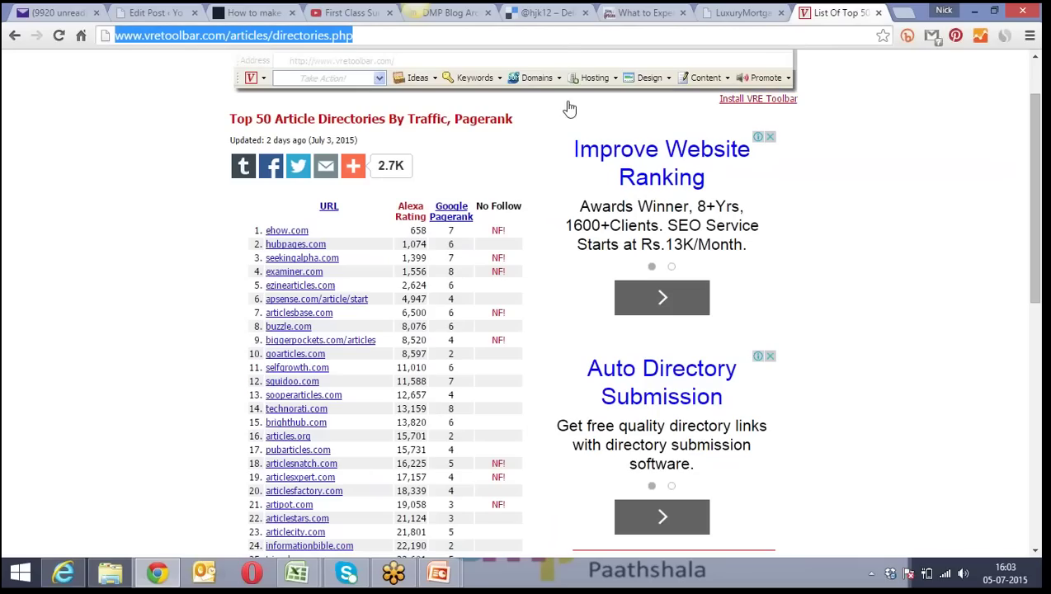
pyautogui.click(625, 509)
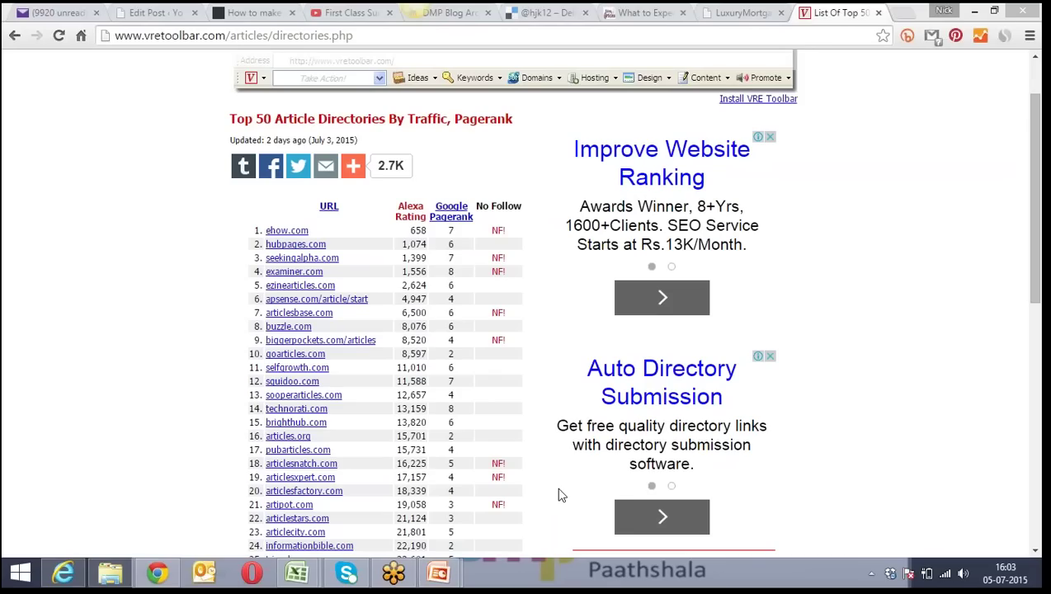
pyautogui.click(347, 10)
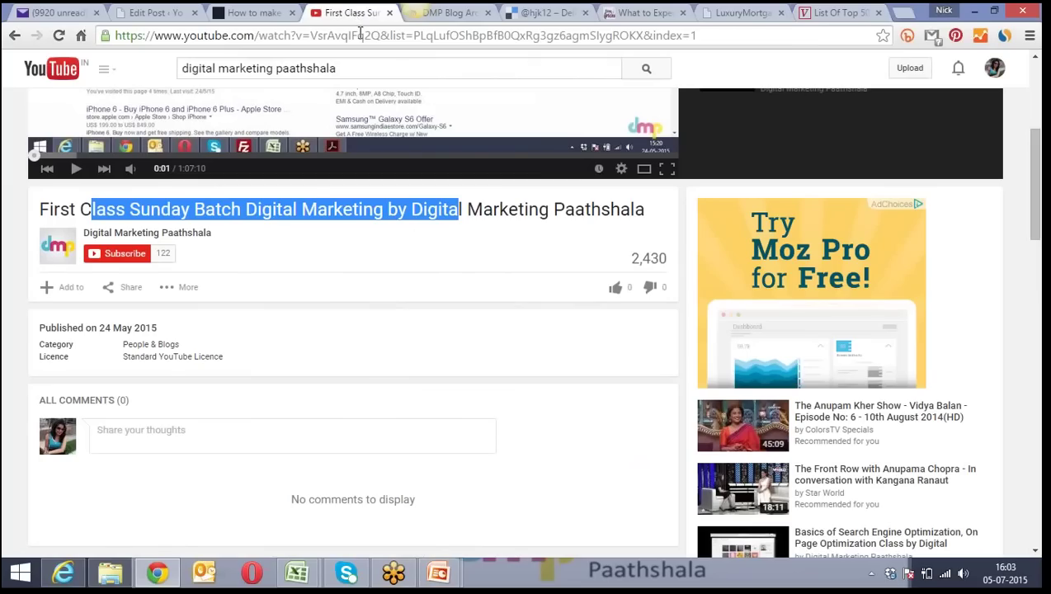
# Scroll the YouTube class video page, then bring back the full-screen Off-Page Optimization Framework slide
pyautogui.click(360, 34)
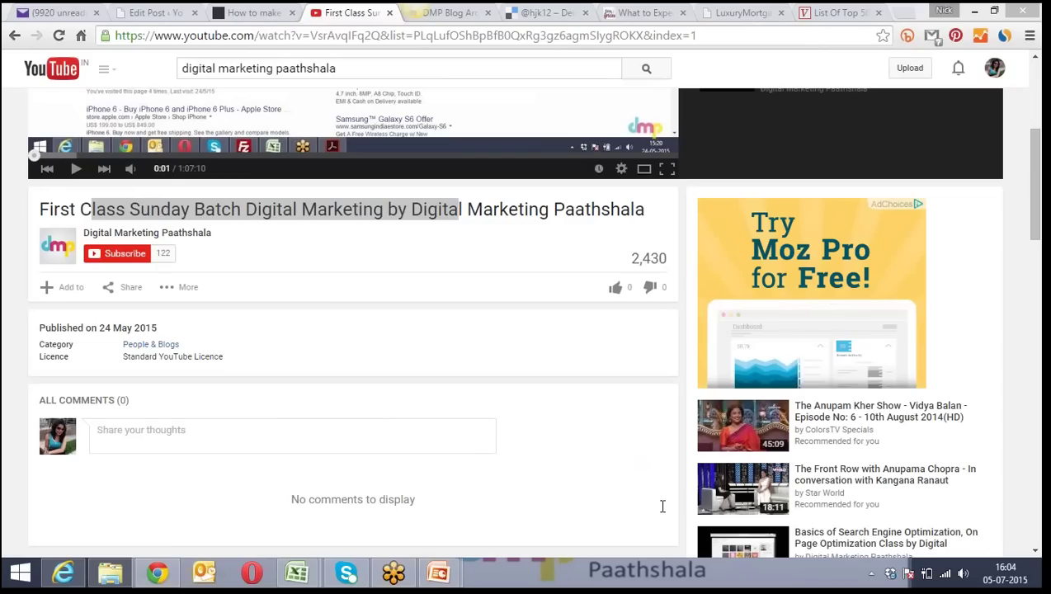
pyautogui.click(471, 404)
pyautogui.scroll(4, 471, 404)
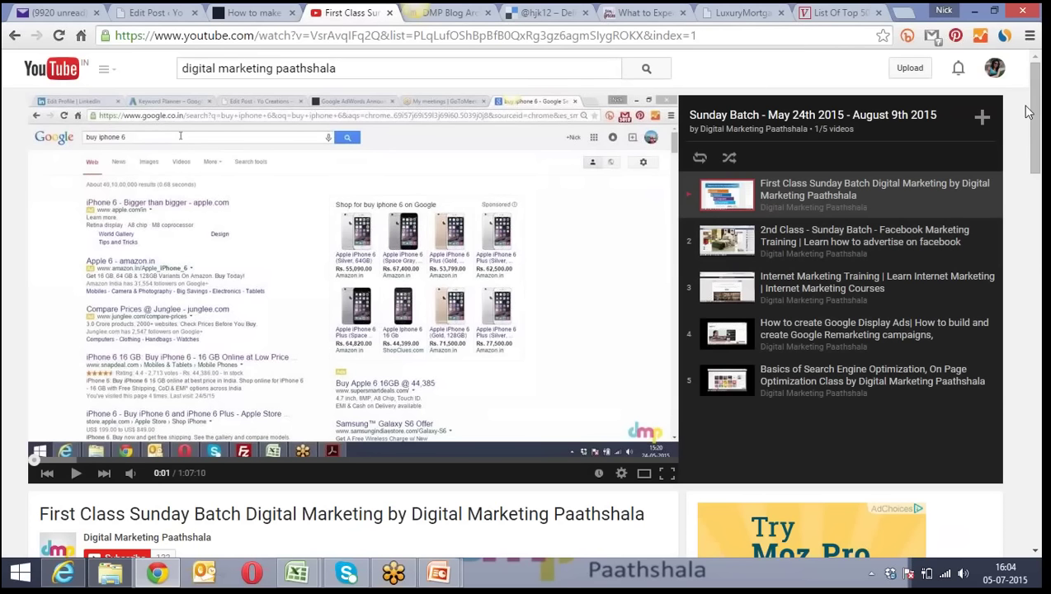
pyautogui.scroll(-1, 1038, 120)
pyautogui.scroll(-1, 1038, 120)
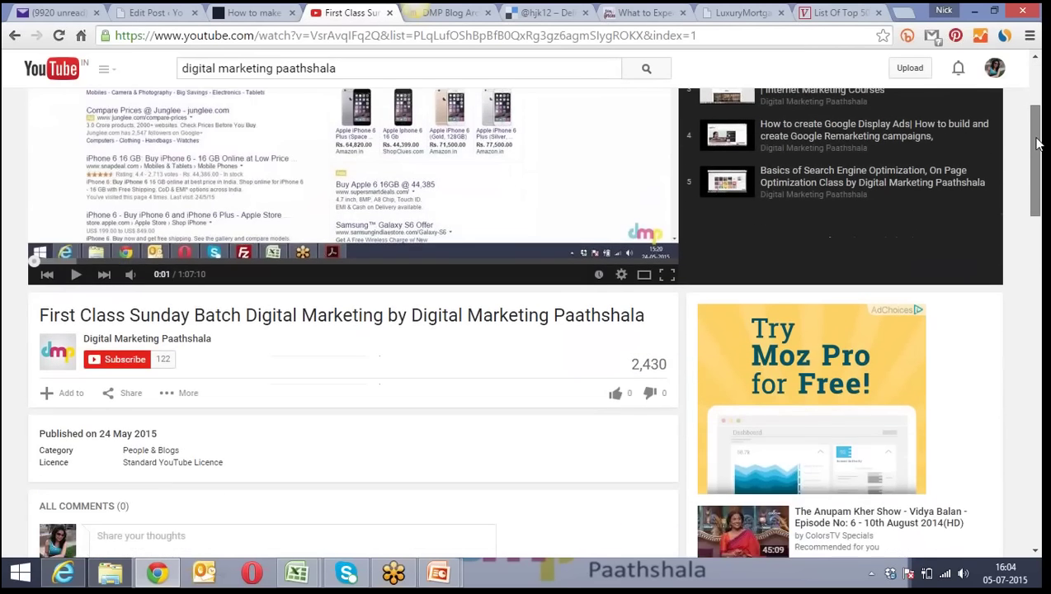
pyautogui.scroll(2, 1033, 82)
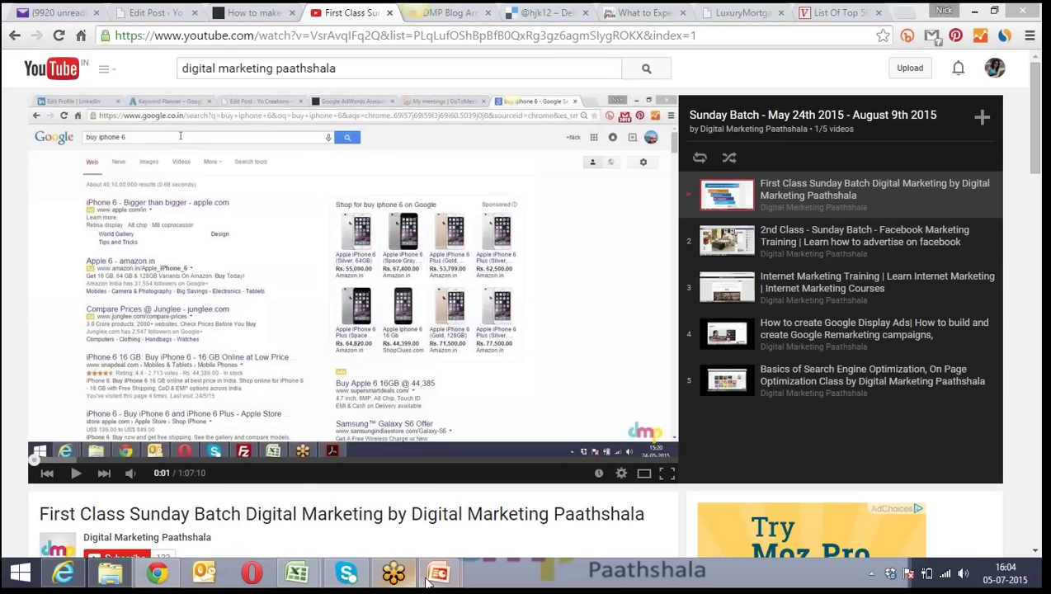
pyautogui.moveTo(431, 582)
pyautogui.click(388, 517)
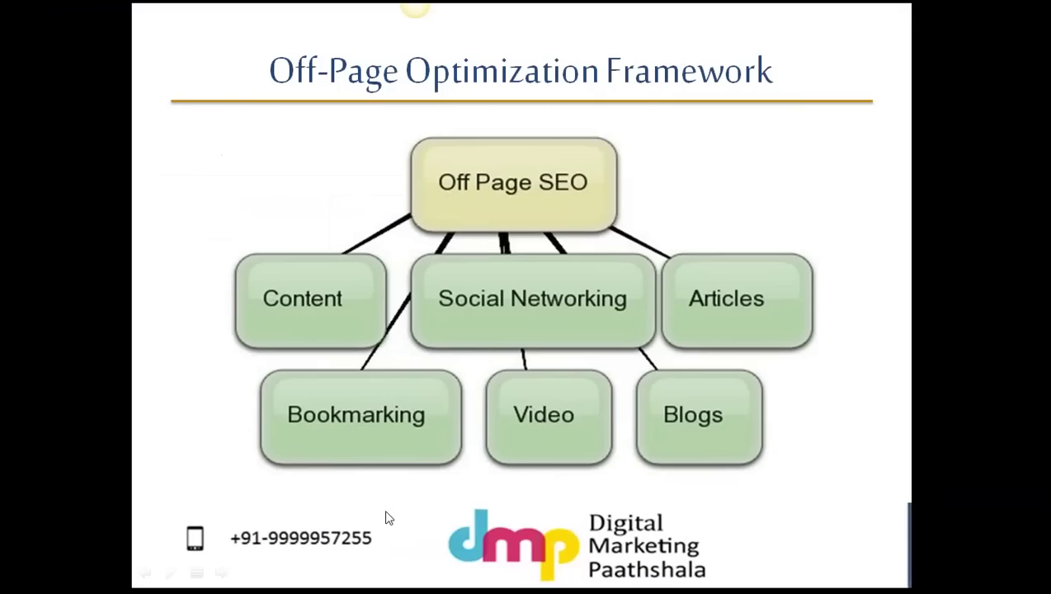
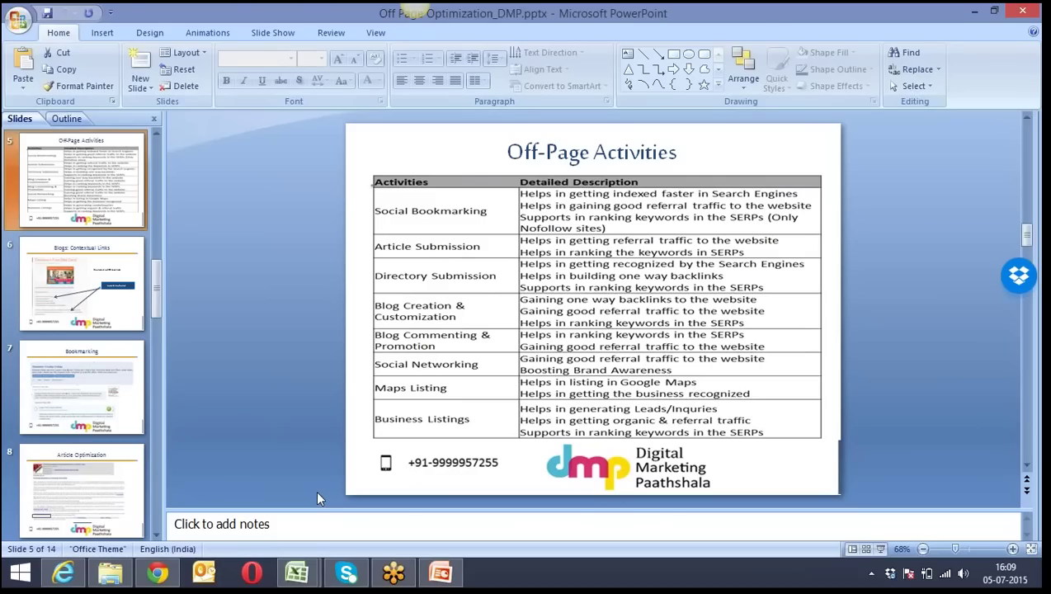
# Bring Chrome to the front and load justdial from the Delicious tab
pyautogui.click(156, 574)
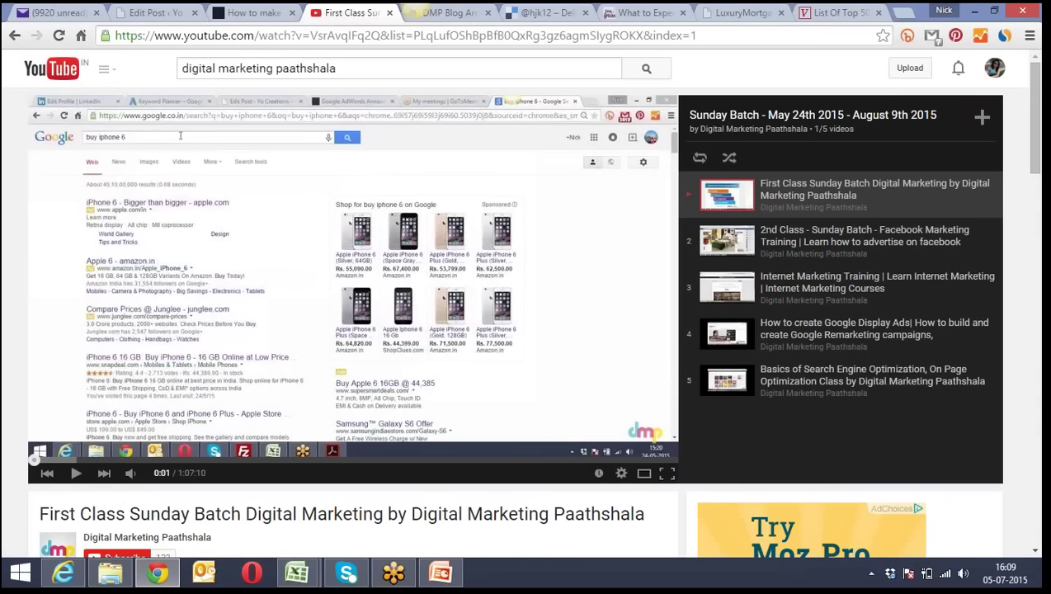
pyautogui.click(464, 13)
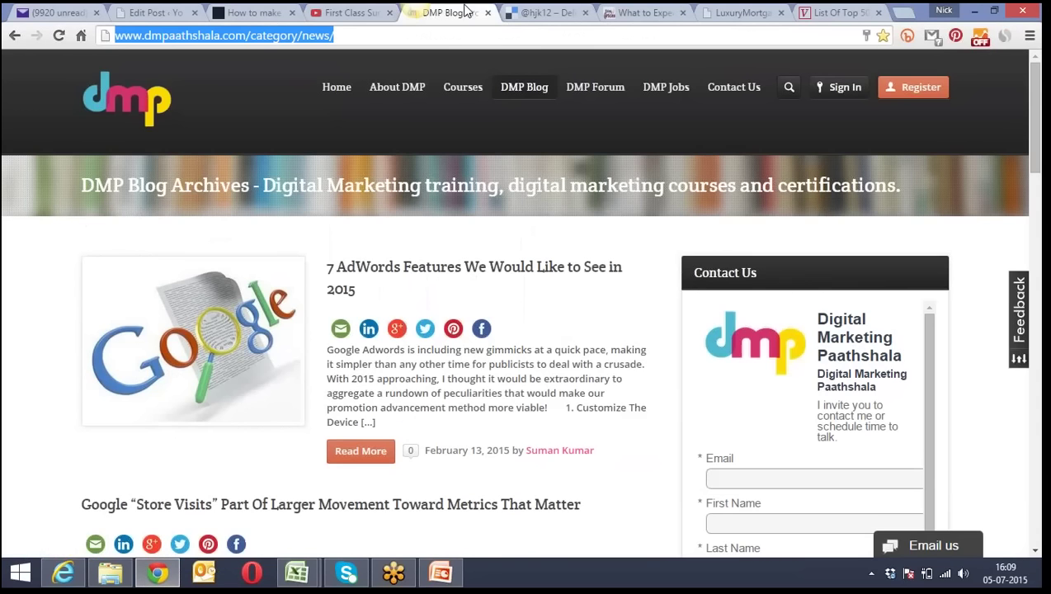
pyautogui.click(528, 14)
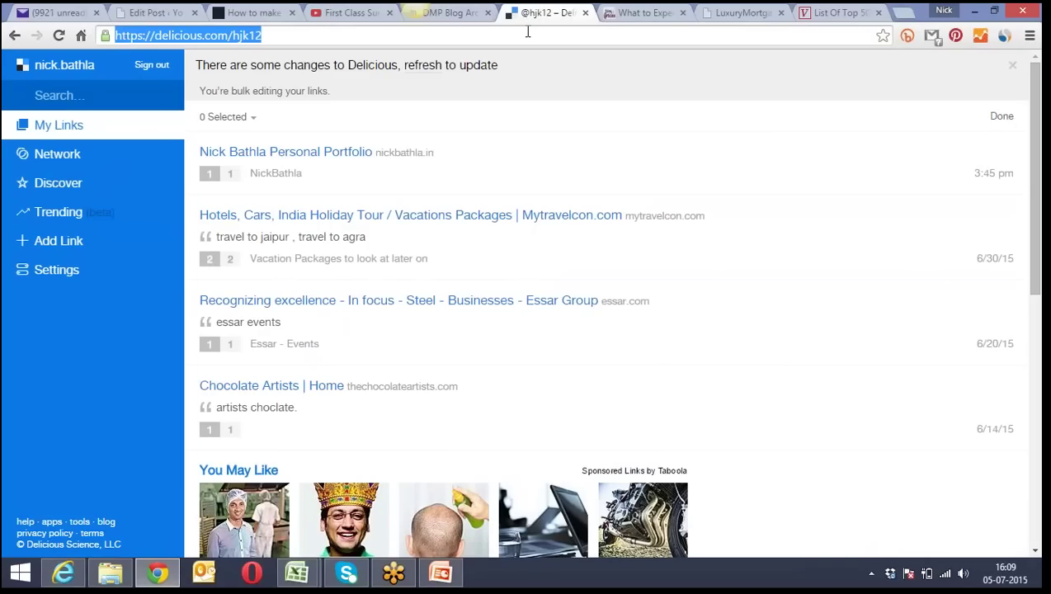
pyautogui.write('justdi')
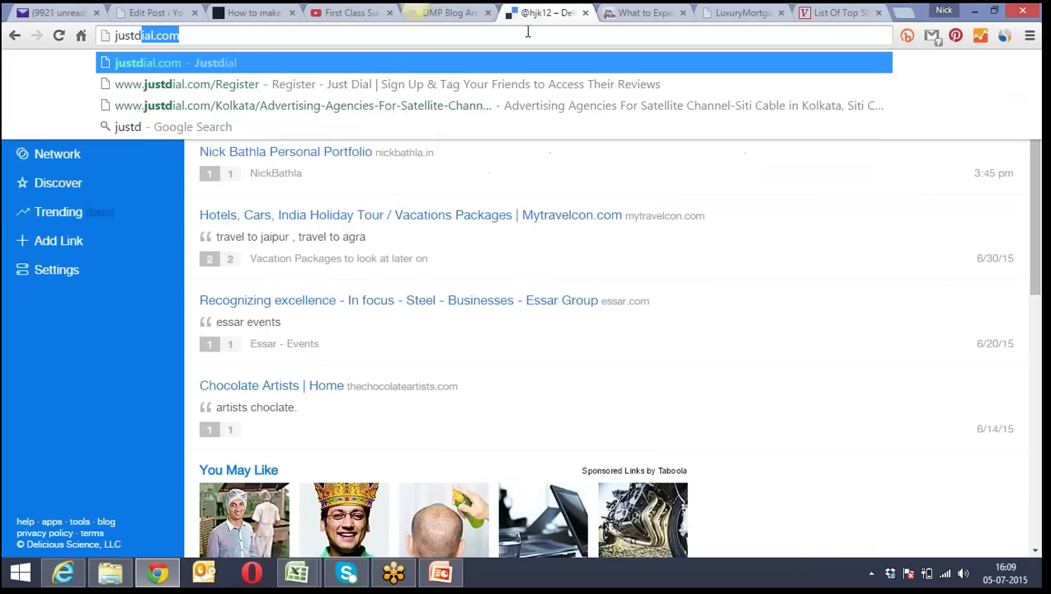
pyautogui.write('al')
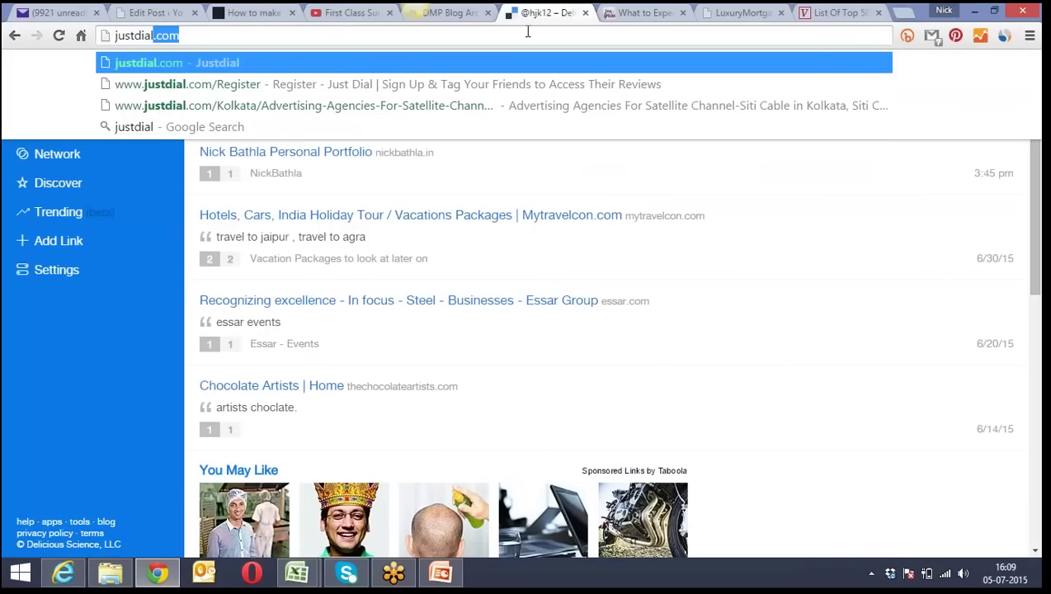
pyautogui.press('Return')
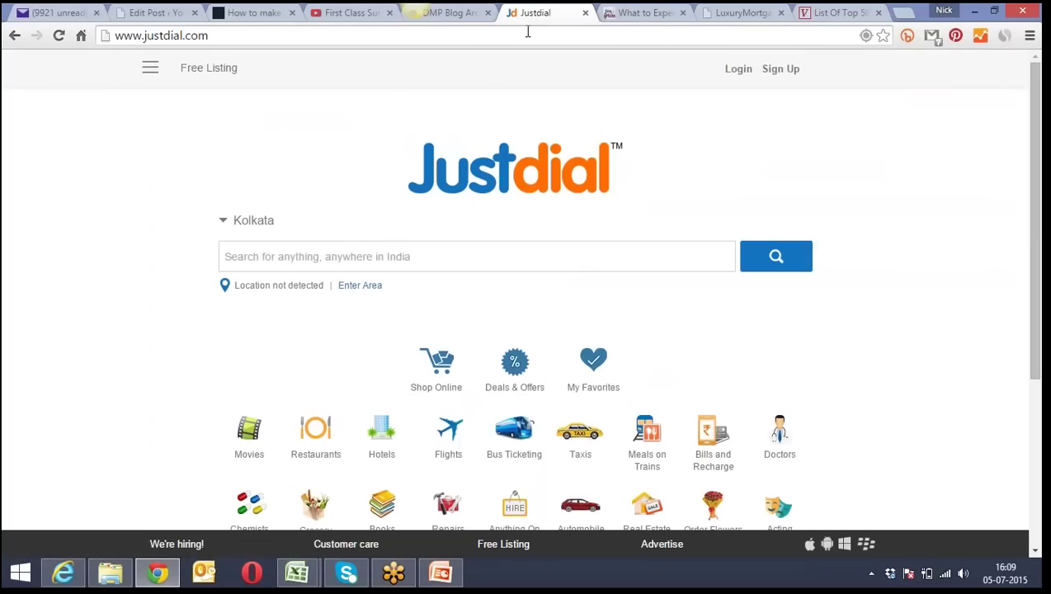
# Open Justdial's free Sign Up page, try its mobile number field, then select the address bar
pyautogui.click(779, 72)
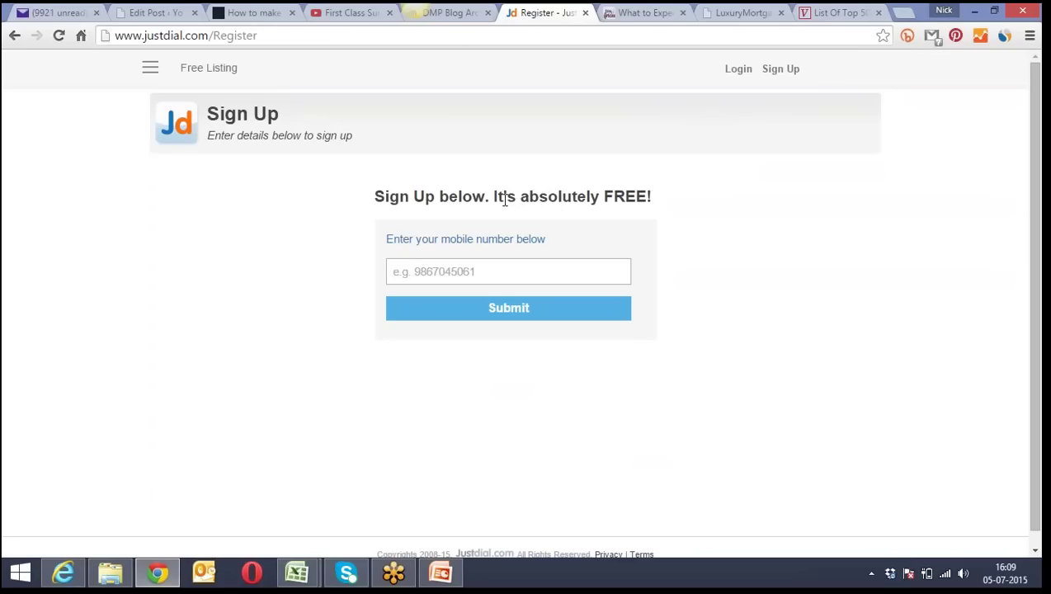
pyautogui.click(409, 267)
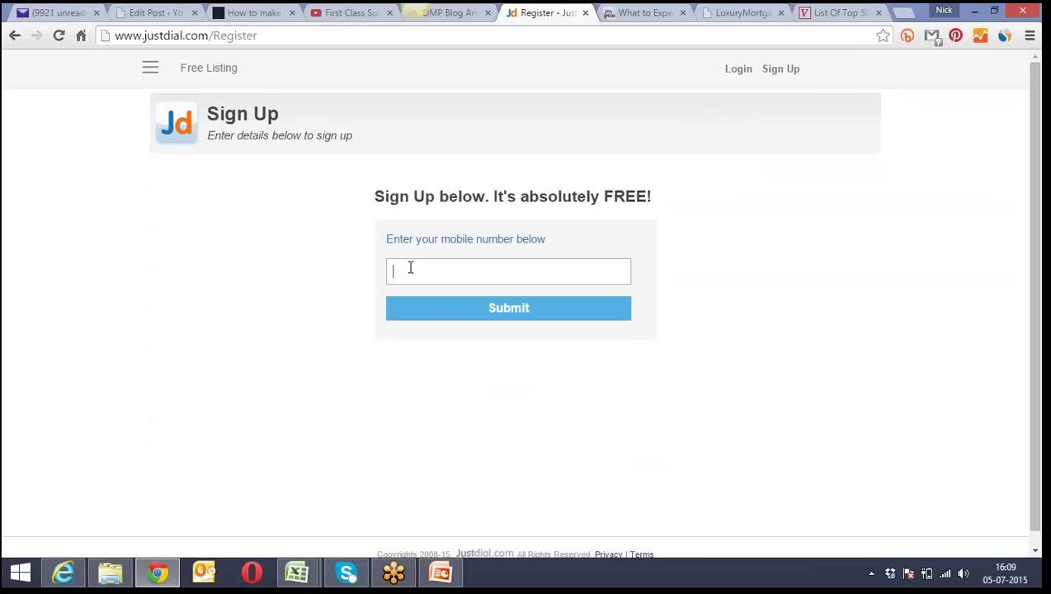
pyautogui.click(438, 33)
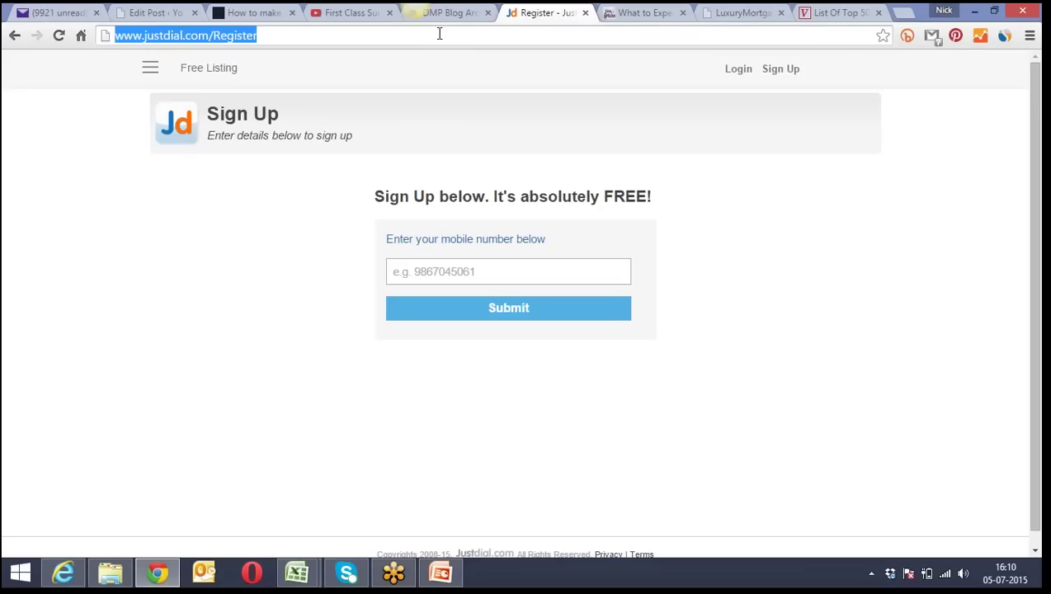
# Load google.com/business to show the Digital Marketing Paathshala dashboard
pyautogui.write('goo')
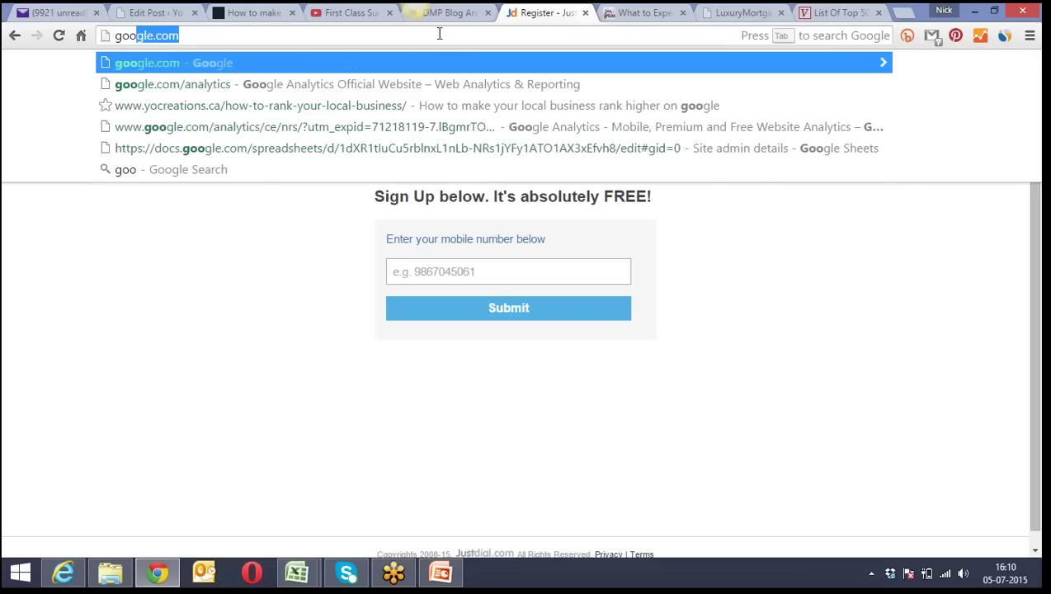
pyautogui.press('Right')
pyautogui.write('/b')
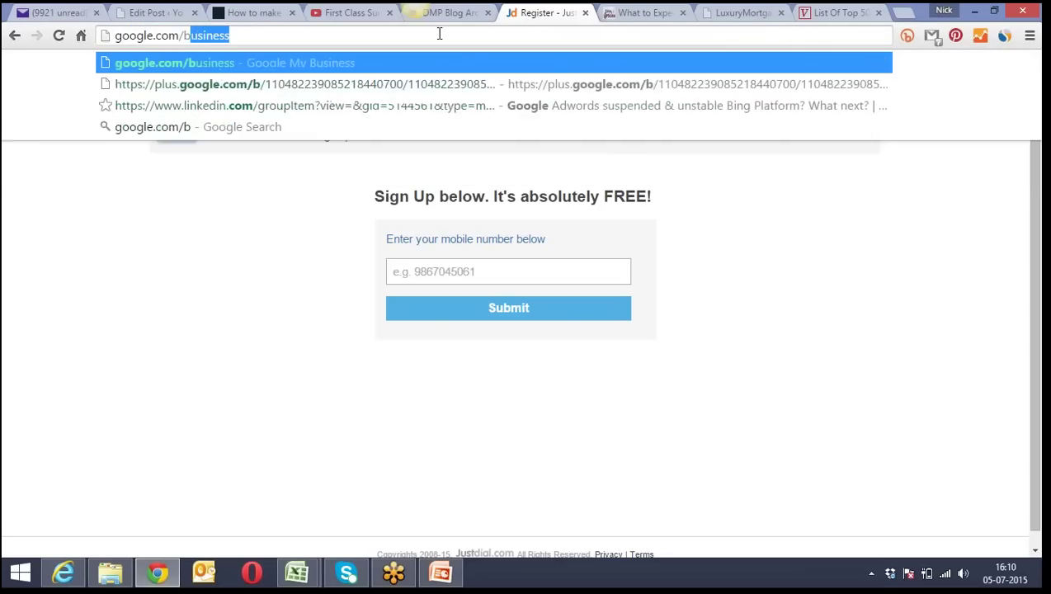
pyautogui.write('usine')
pyautogui.press('Return')
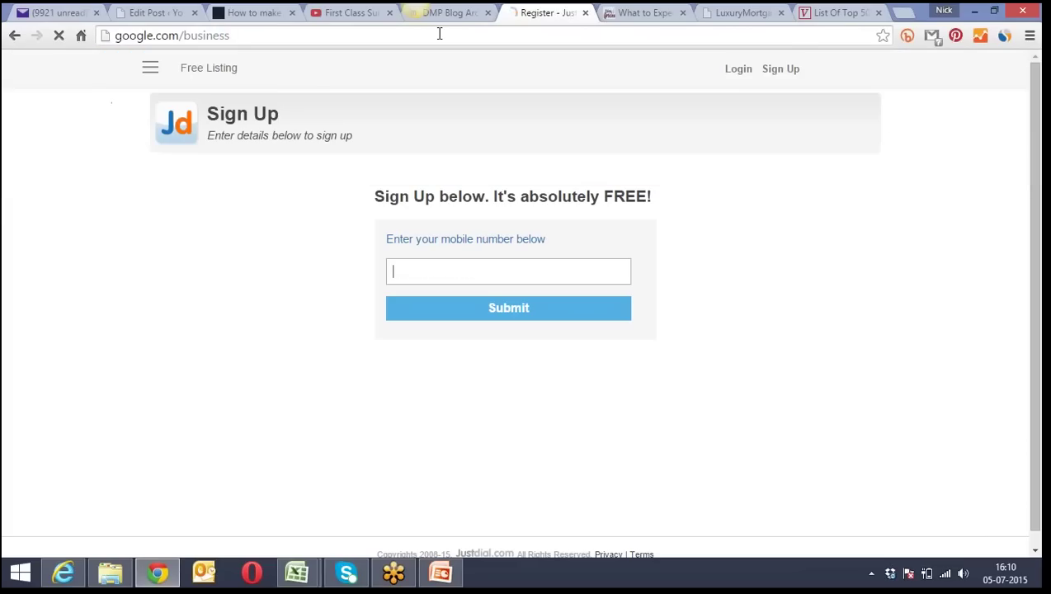
pyautogui.click(439, 33)
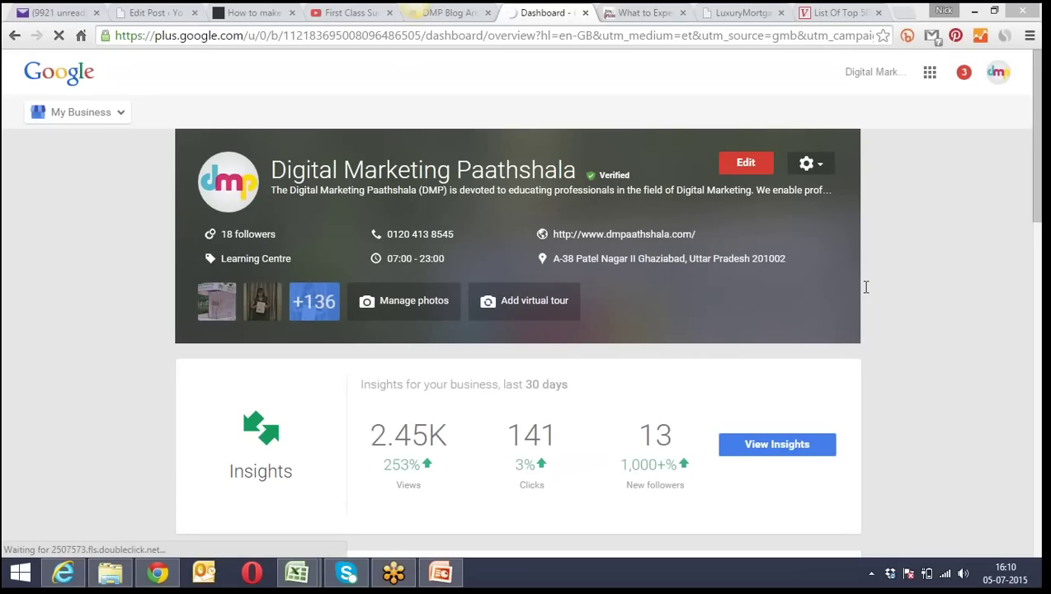
# Enter maps.google.com as the address in the LuxuryMortgage tab
pyautogui.click(743, 12)
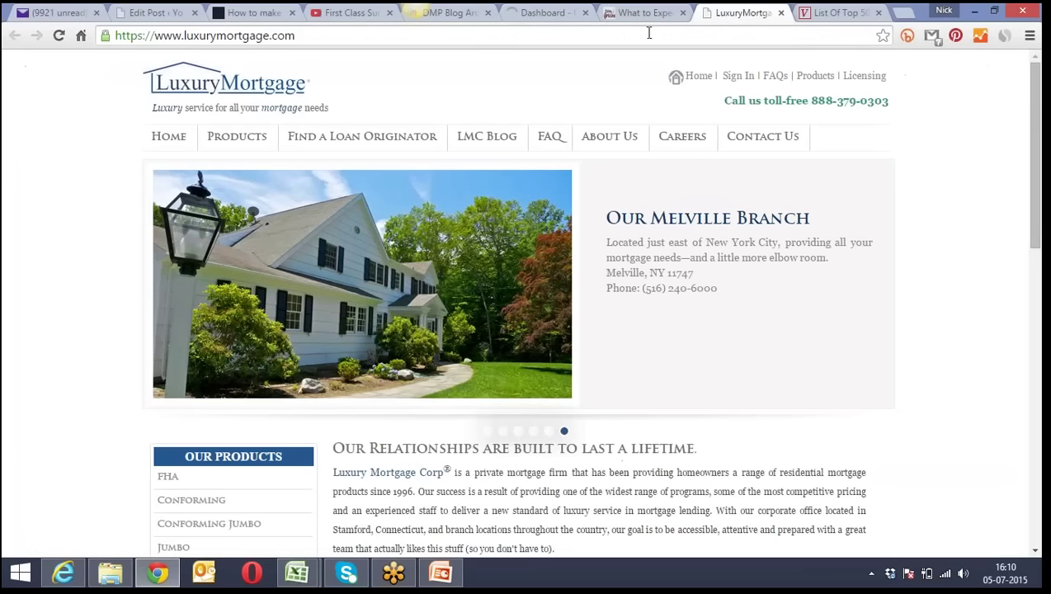
pyautogui.click(648, 33)
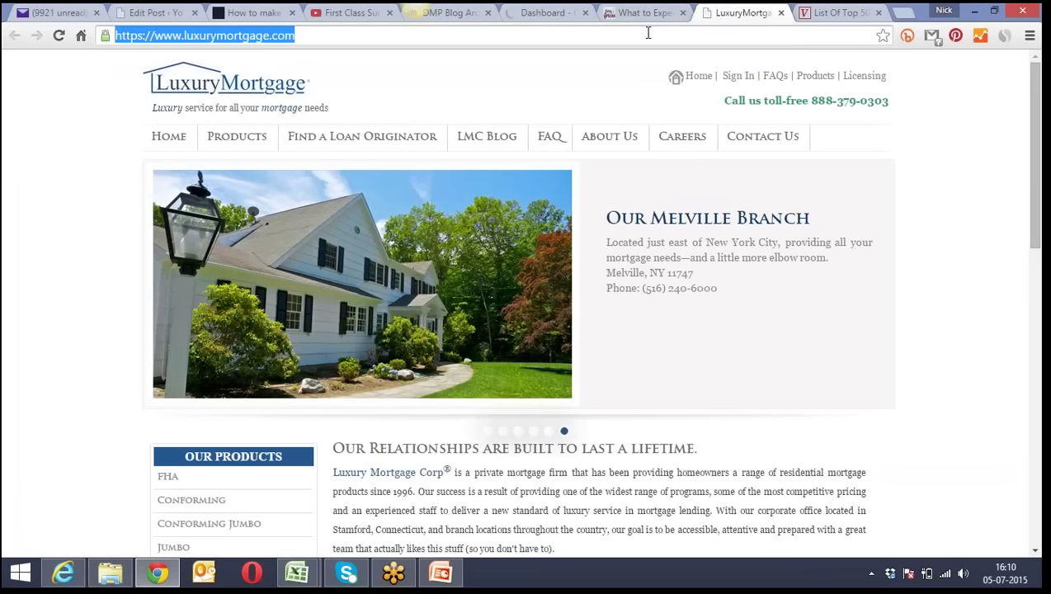
pyautogui.write('maps.goo')
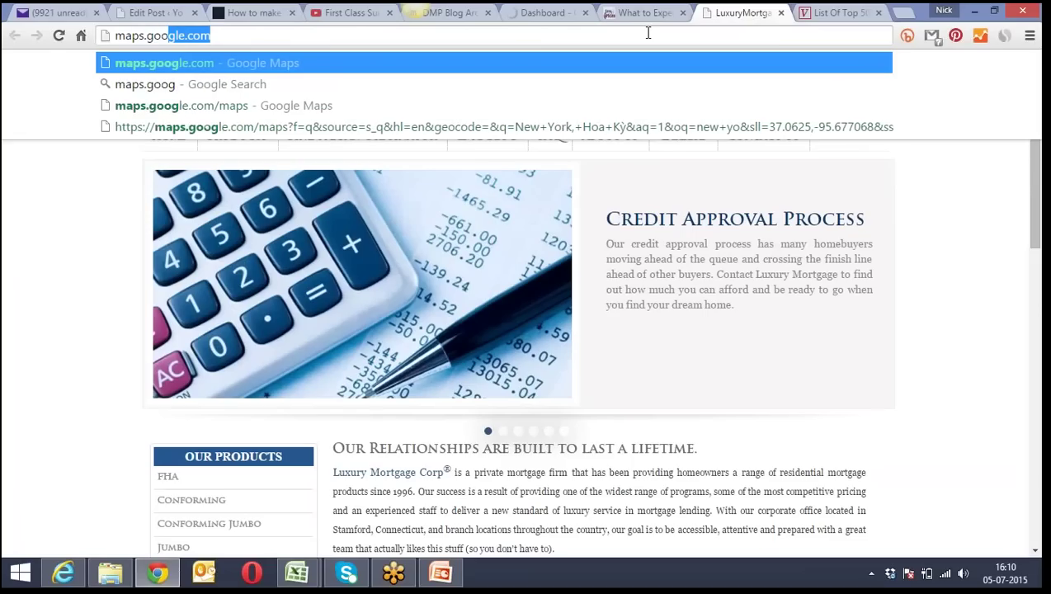
pyautogui.write('gle.com')
# Search 'digital marketing paathshala' in Google Maps and open its Ghaziabad place card
pyautogui.press('Return')
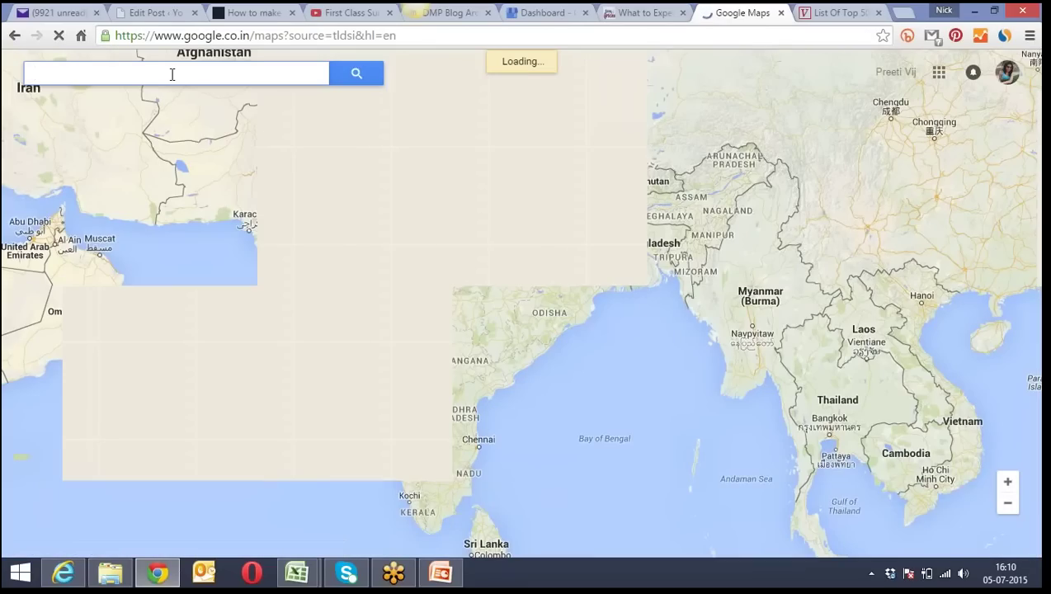
pyautogui.write('digital')
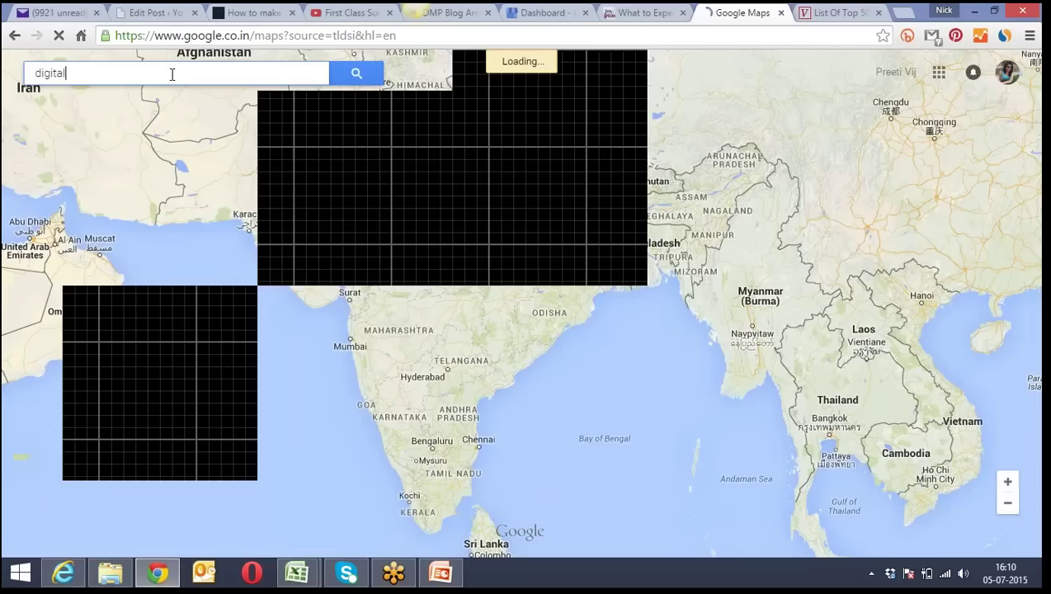
pyautogui.write(' marketing')
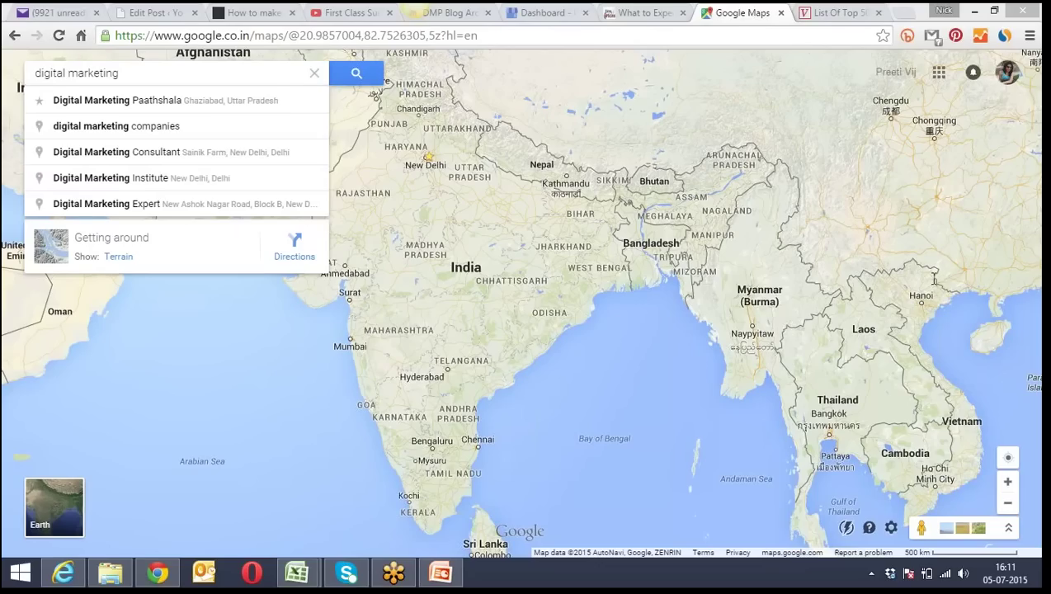
pyautogui.click(153, 78)
pyautogui.write('pa')
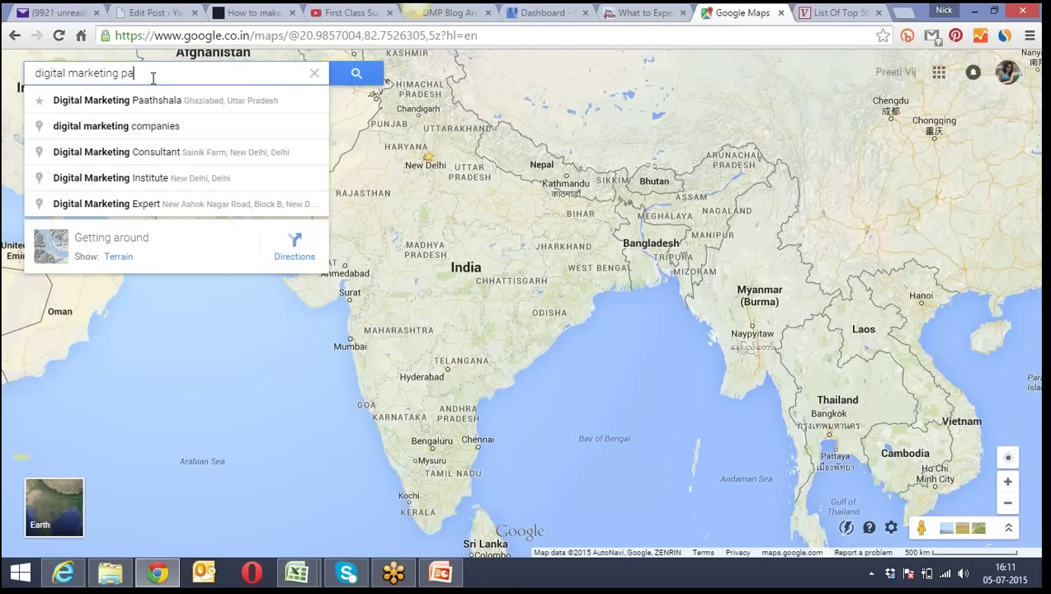
pyautogui.write('athshala')
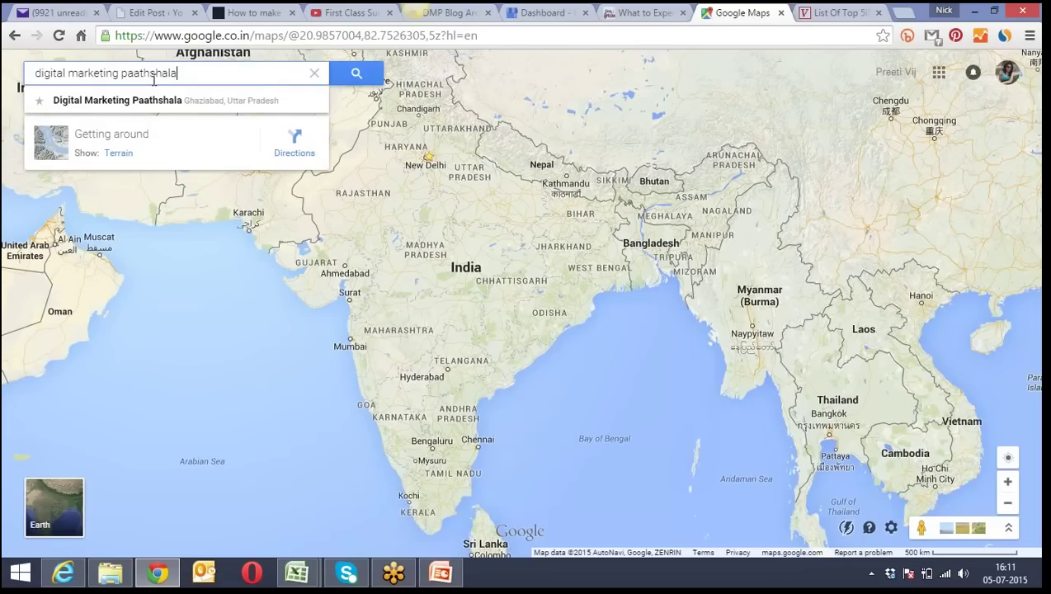
pyautogui.click(171, 103)
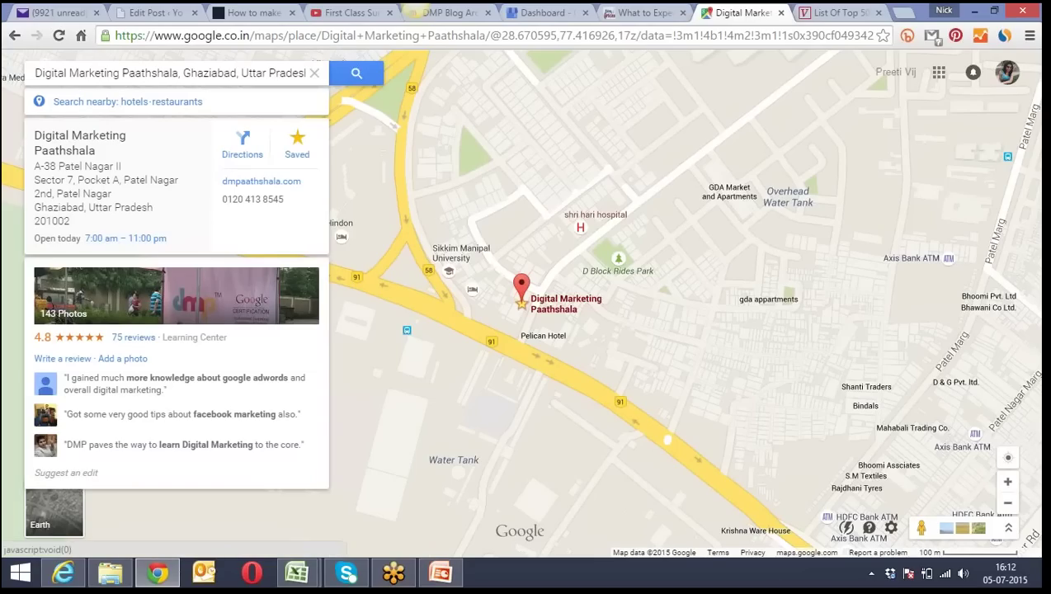
# Search a person's name in Maps, then go back twice to the empty India map
pyautogui.click(204, 72)
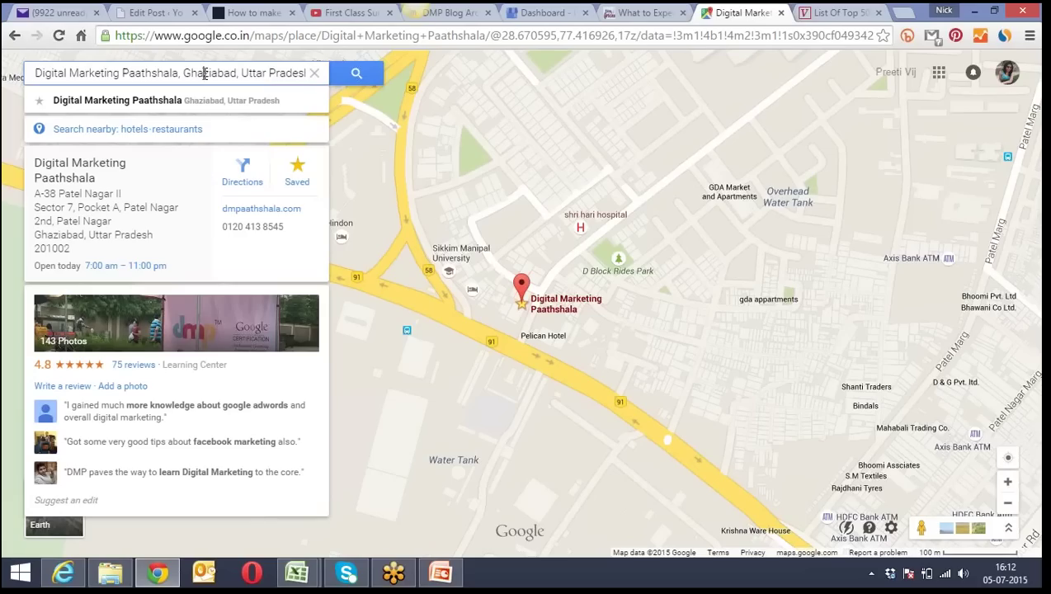
pyautogui.tripleClick(204, 73)
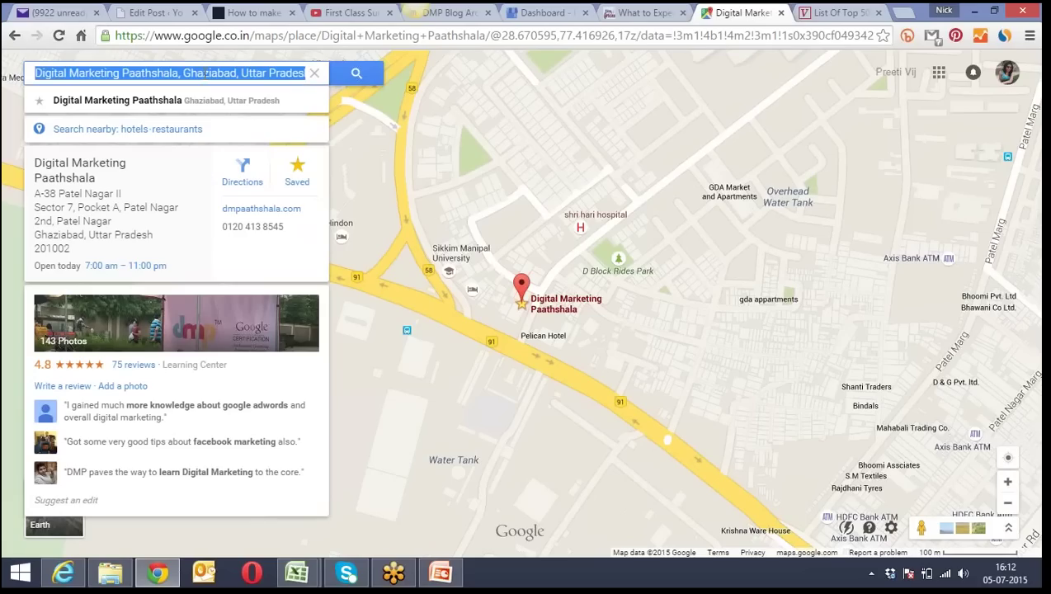
pyautogui.write('nick ')
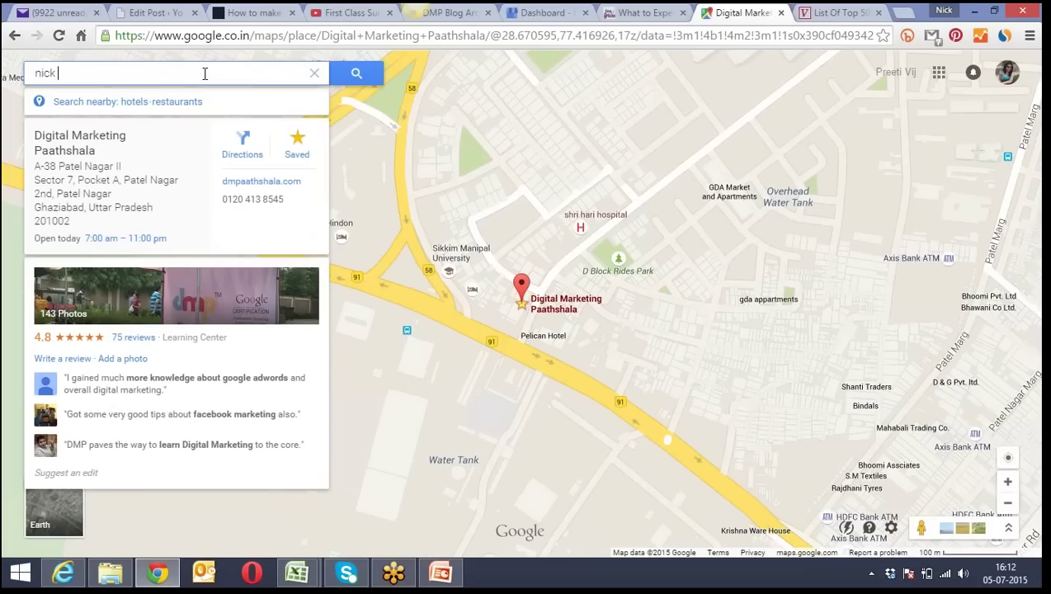
pyautogui.write('bathla')
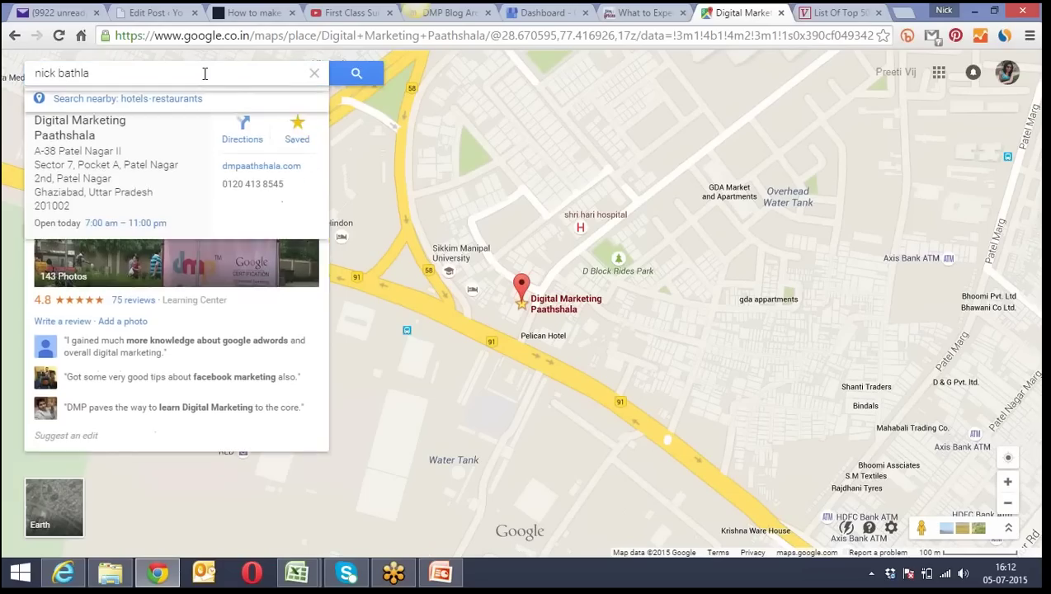
pyautogui.press('Return')
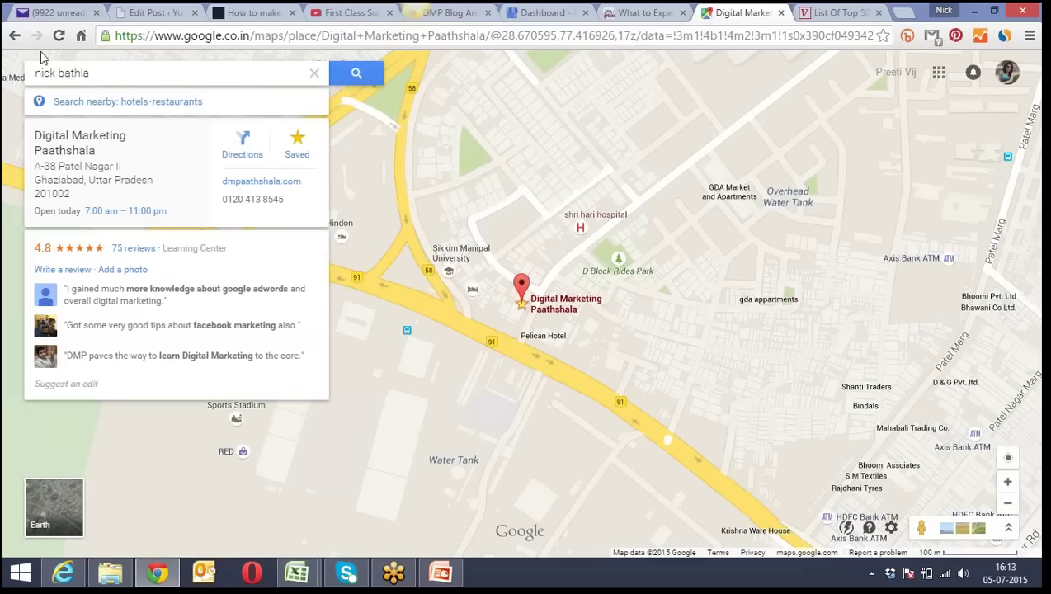
pyautogui.click(14, 36)
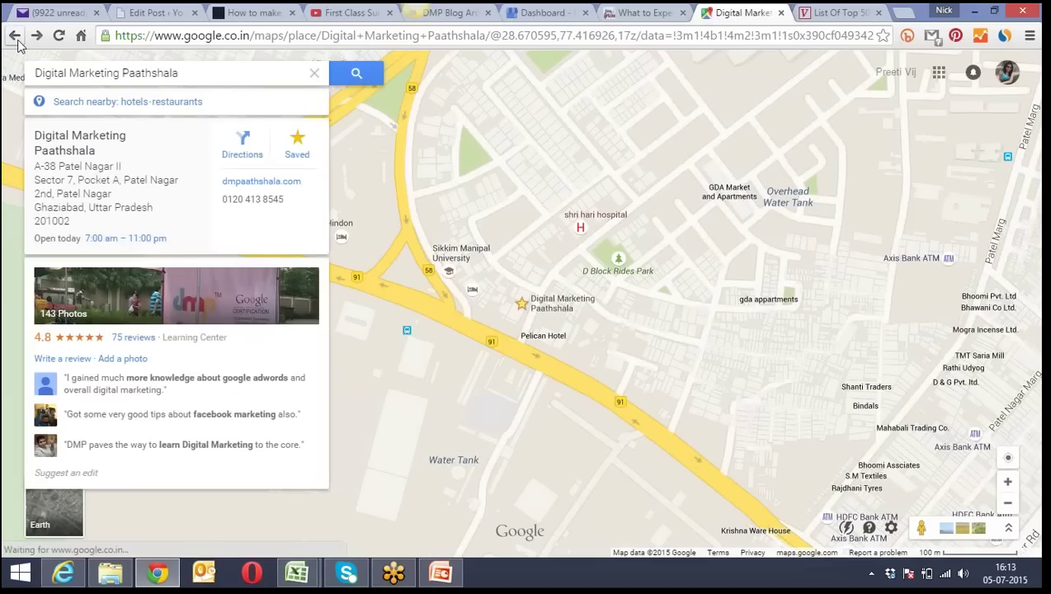
pyautogui.click(15, 37)
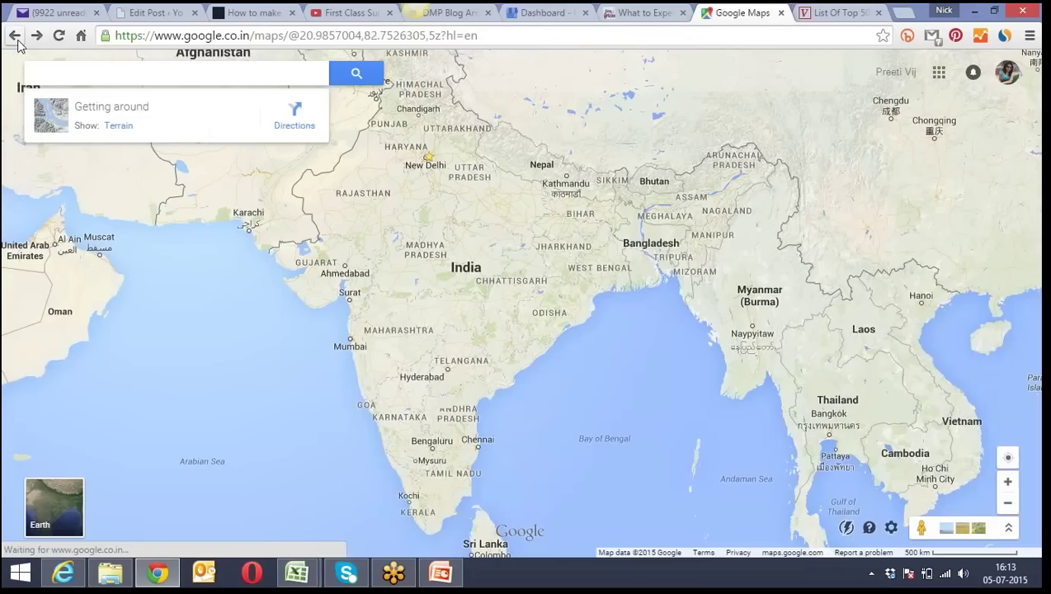
# Search an unlisted place name and open the form to add it to Google Maps
pyautogui.click(98, 71)
pyautogui.write('ashfadh')
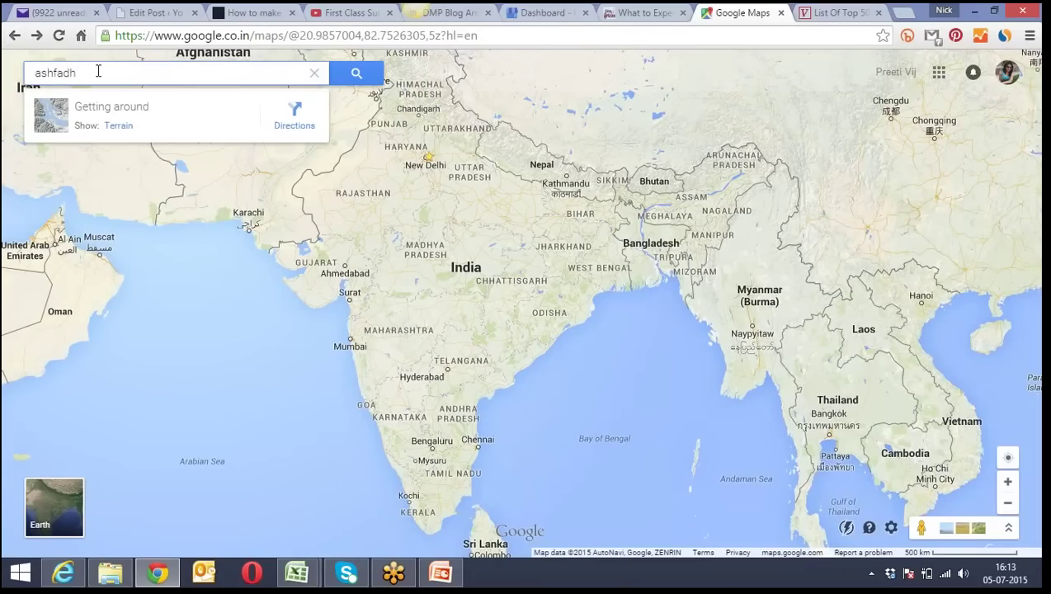
pyautogui.click(345, 77)
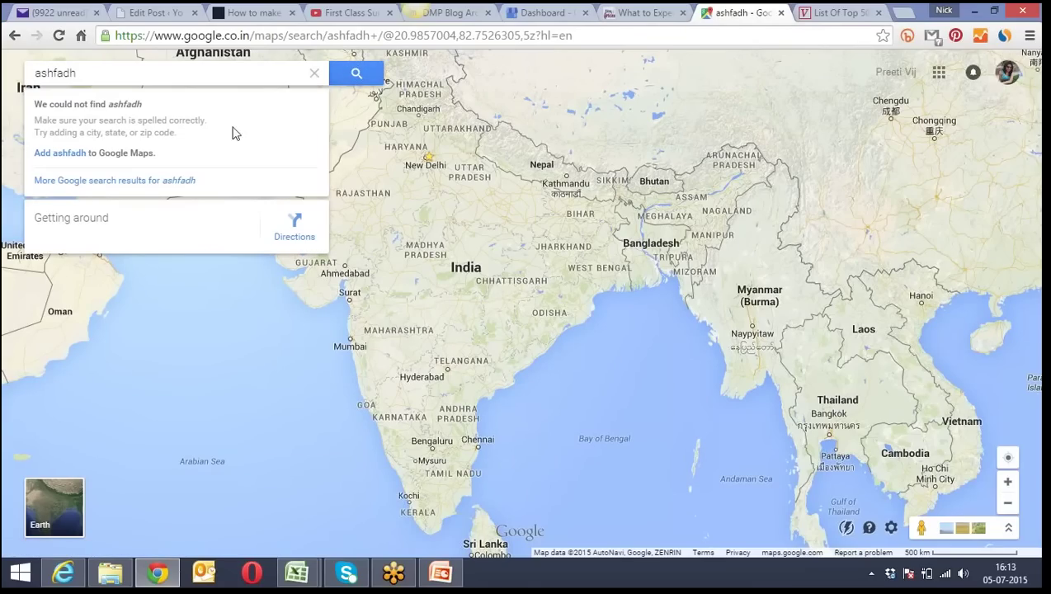
pyautogui.click(66, 160)
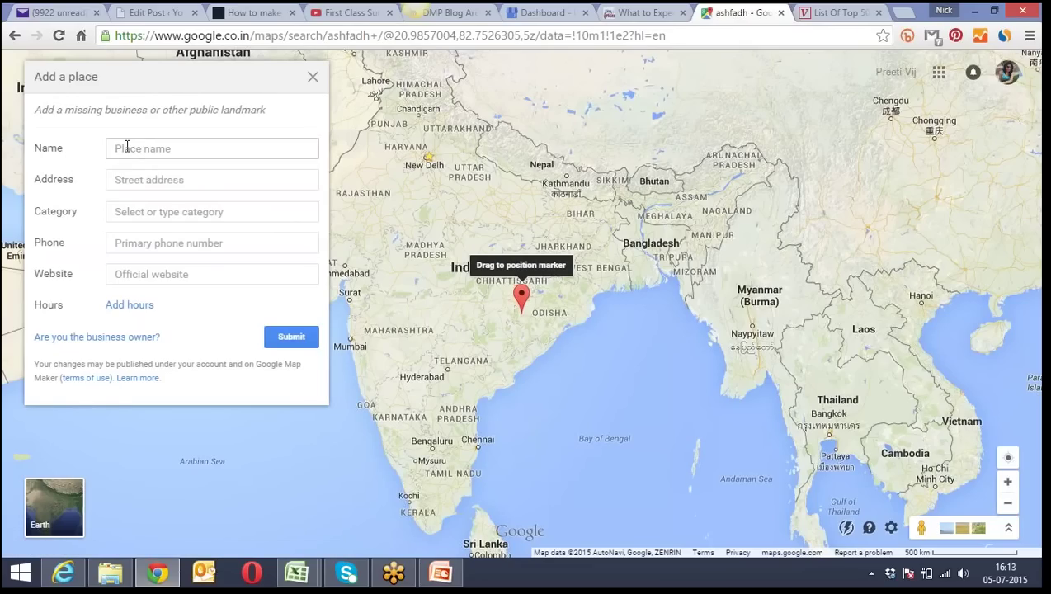
# Go through the name, address and category fields, pin Morena, then return to PowerPoint
pyautogui.click(126, 146)
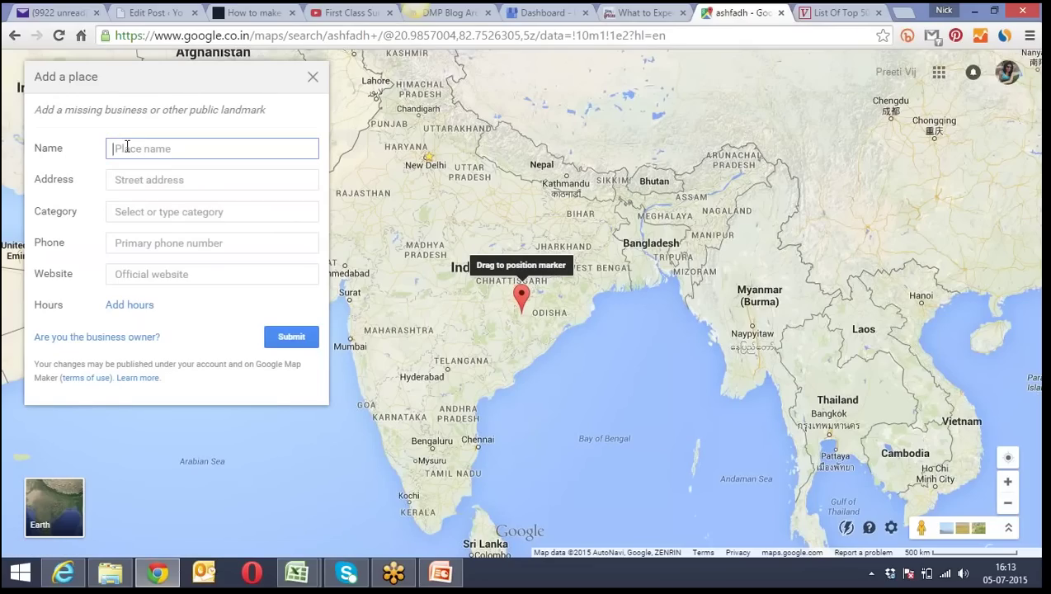
pyautogui.click(178, 180)
pyautogui.click(168, 214)
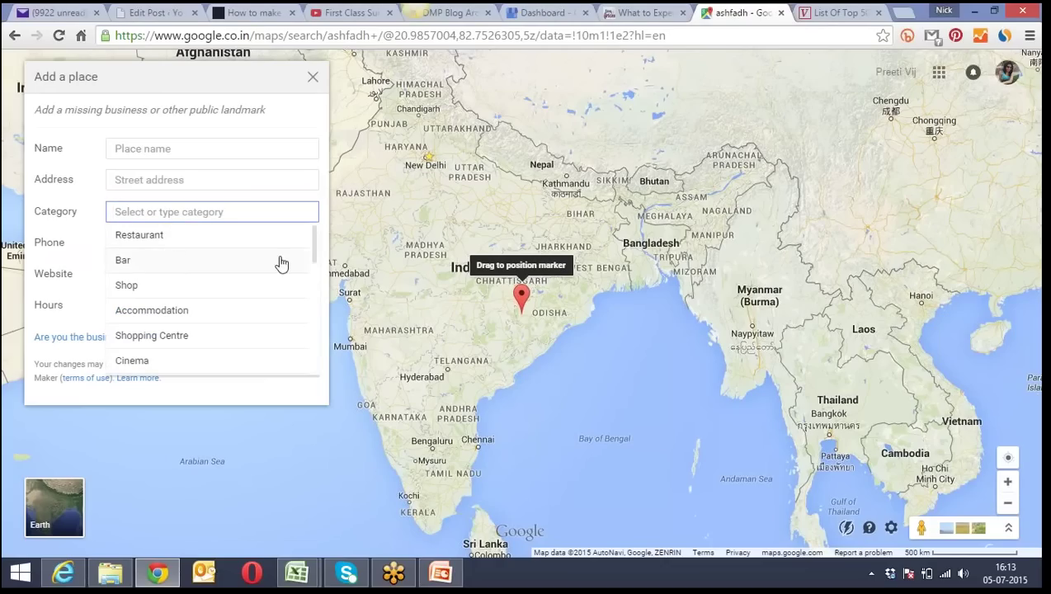
pyautogui.click(86, 270)
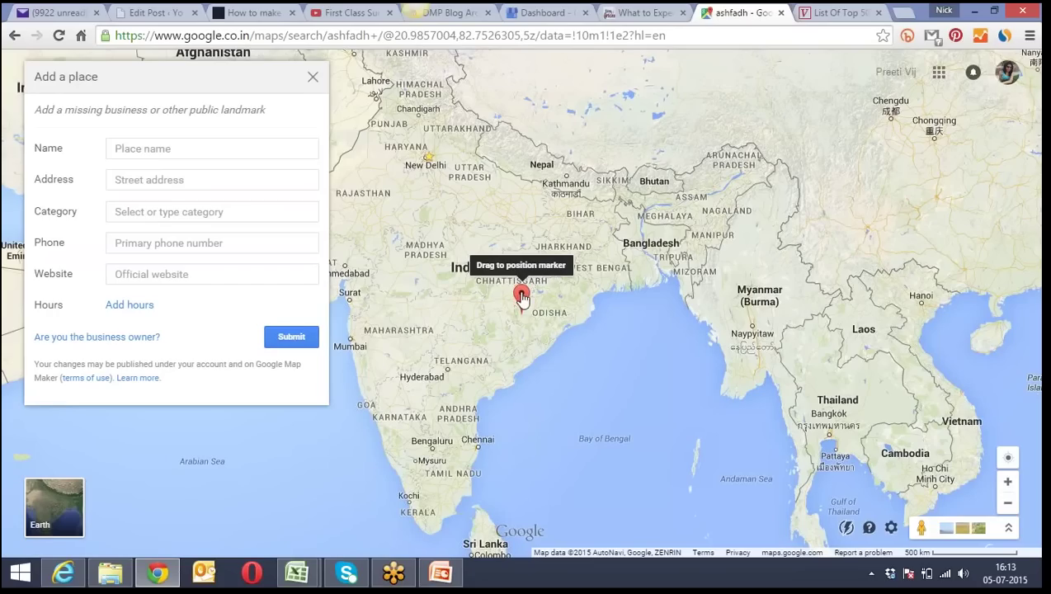
pyautogui.moveTo(519, 299)
pyautogui.mouseDown()
pyautogui.moveTo(517, 228)
pyautogui.moveTo(434, 209)
pyautogui.mouseUp()
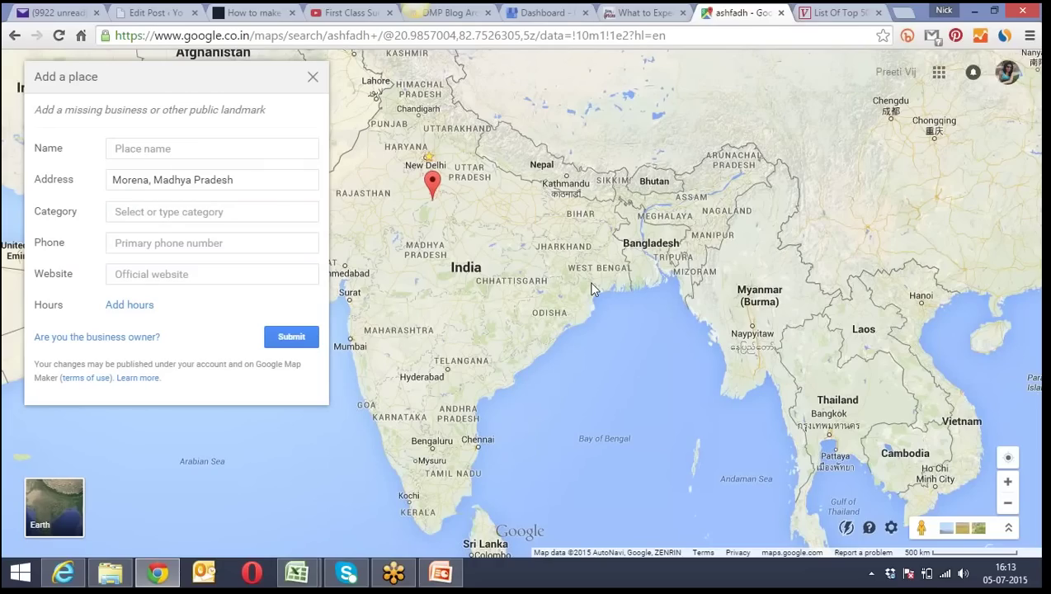
pyautogui.click(445, 571)
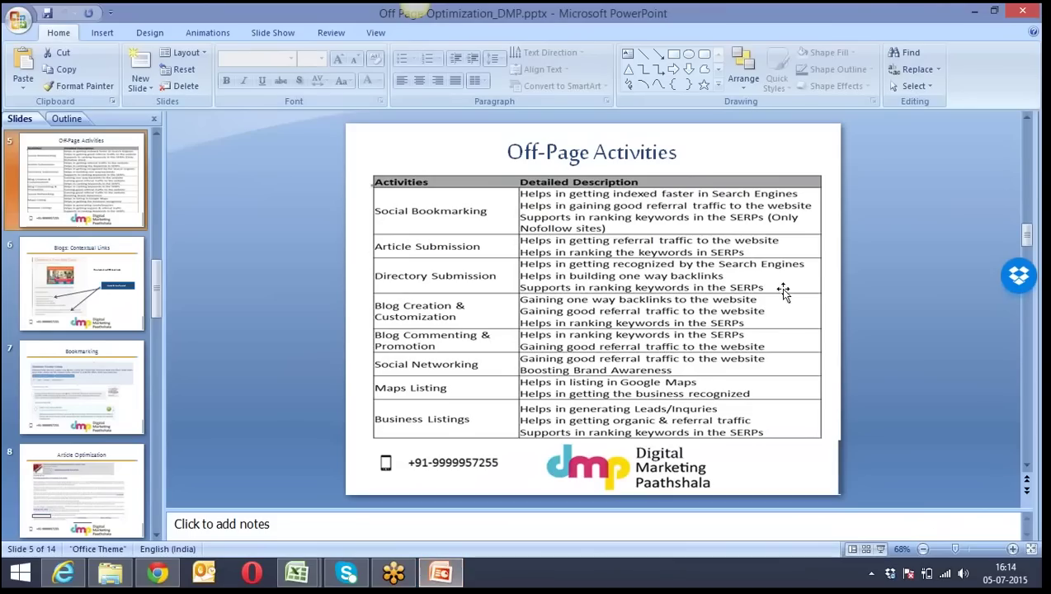
# Start the slide show and advance past Maps Optimization to the Article Optimization slide
pyautogui.click(880, 550)
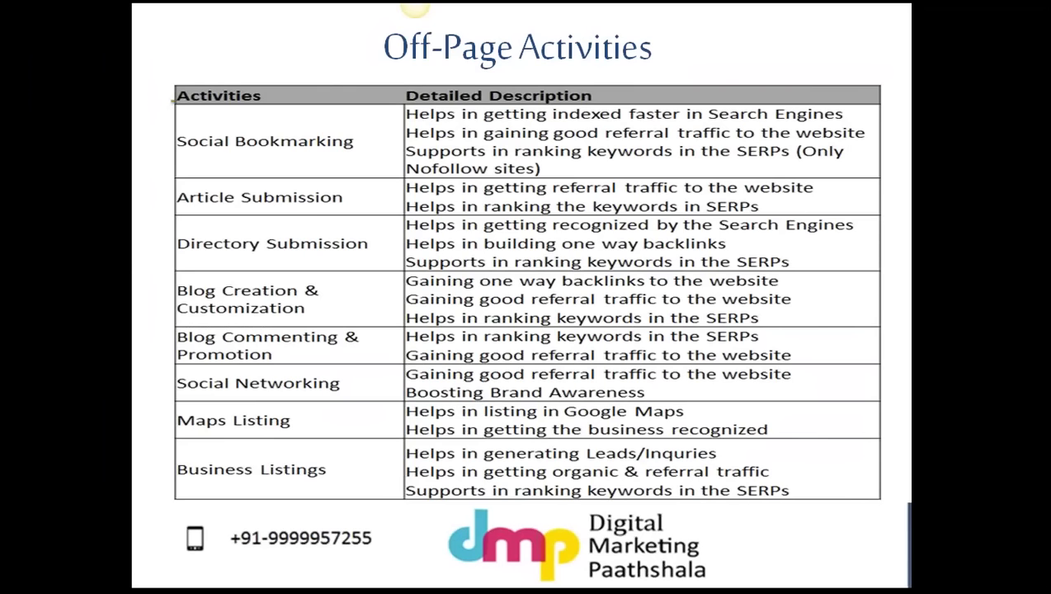
pyautogui.press('Right')
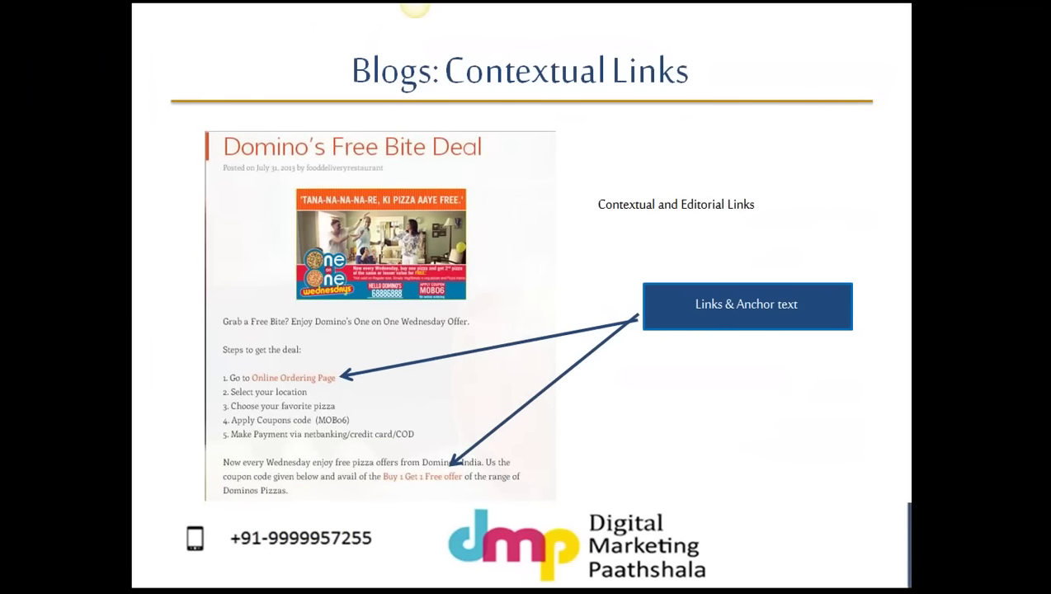
pyautogui.press('Right')
pyautogui.press('Right')
pyautogui.press('Right')
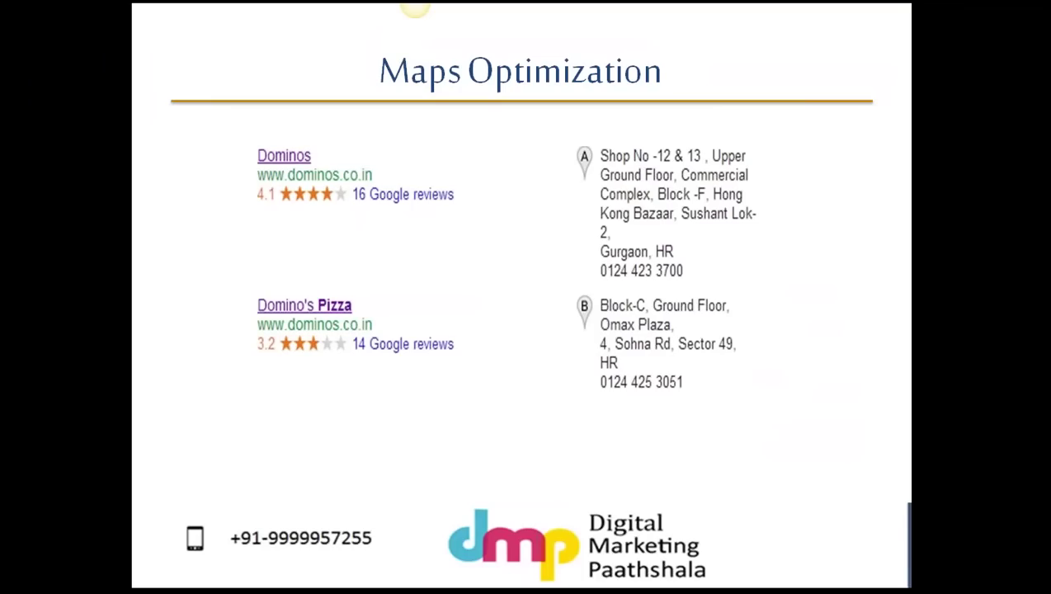
pyautogui.press('Right')
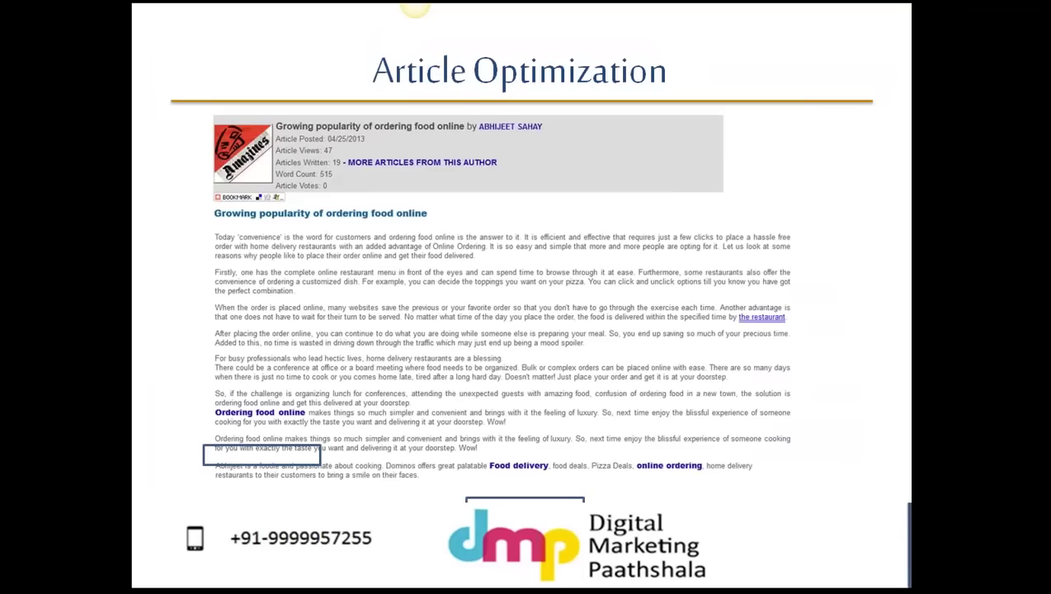